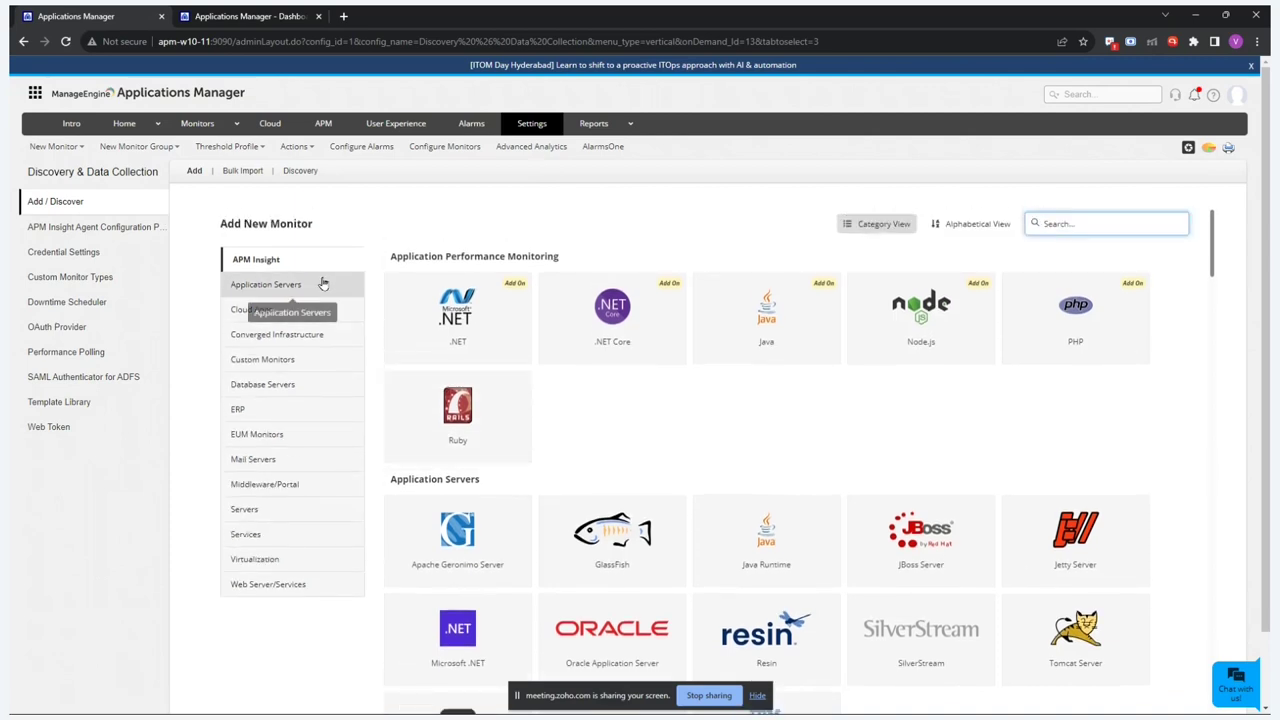
- Browse the available monitor types from Application Servers through Cloud Apps, Converged Infrastructure, Custom Monitors, Database Servers and ERP to EUM Monitors
left_click(323, 286)
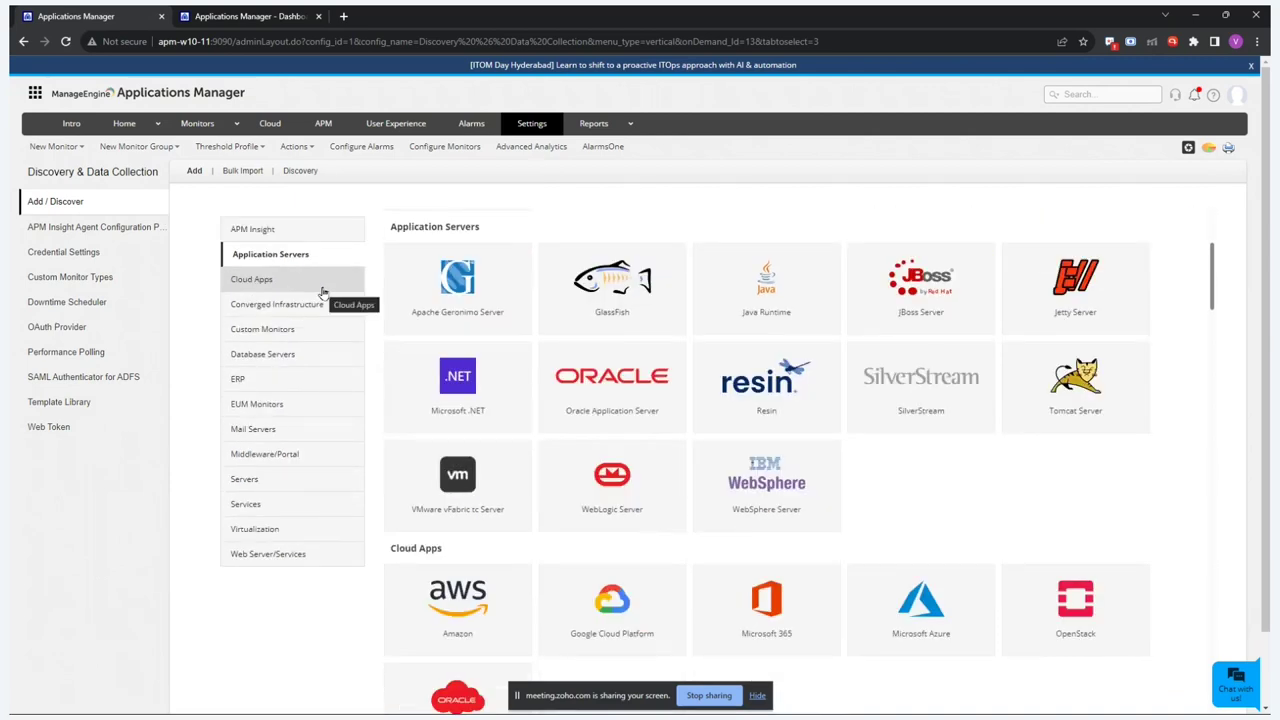
left_click(326, 284)
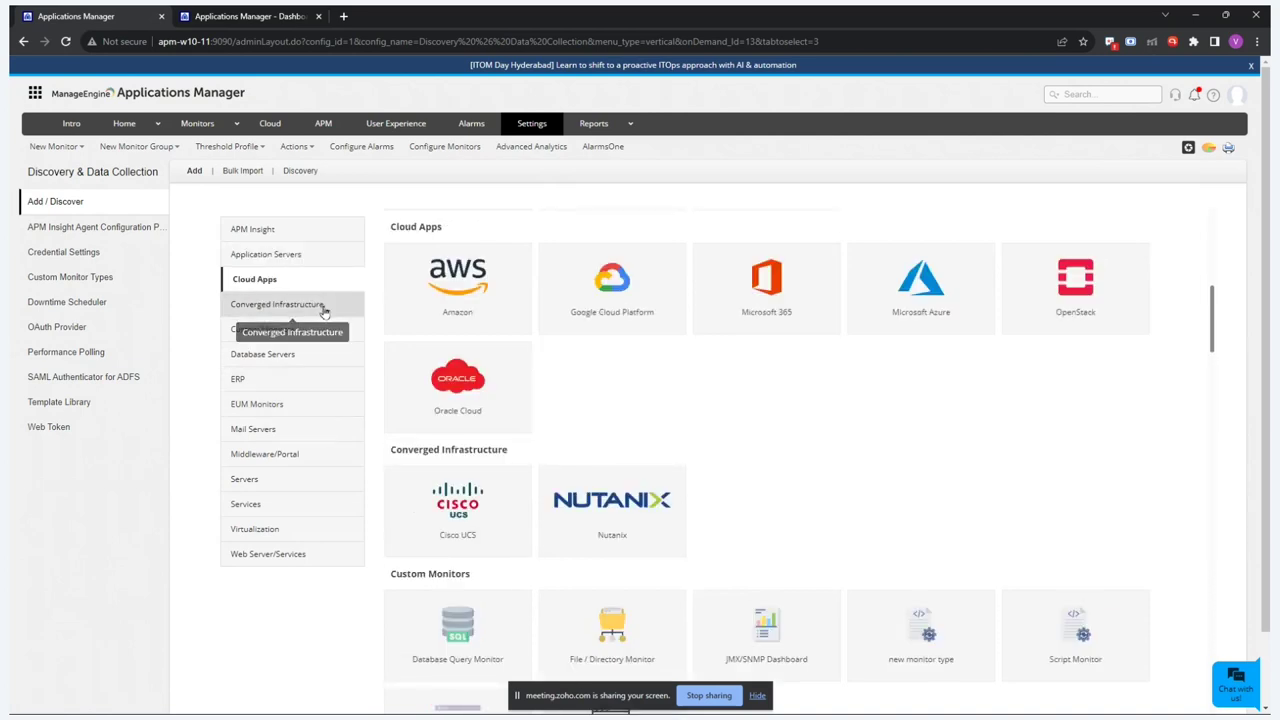
left_click(324, 312)
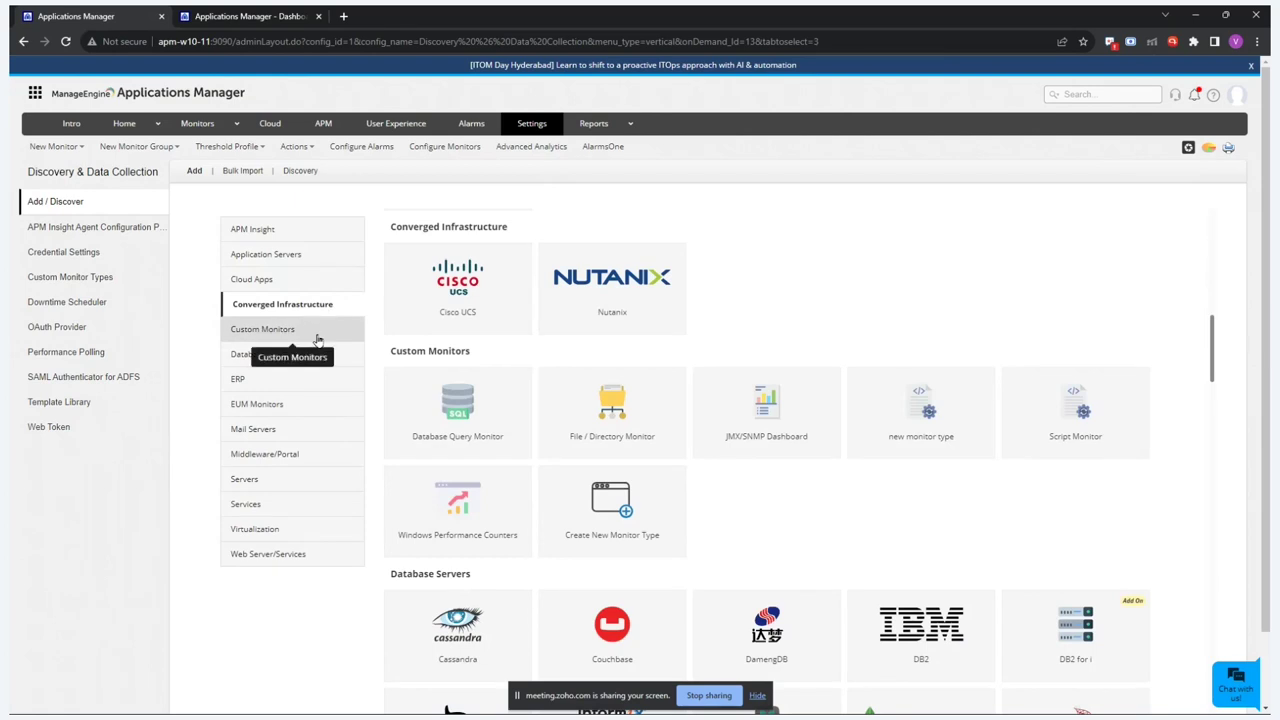
left_click(318, 341)
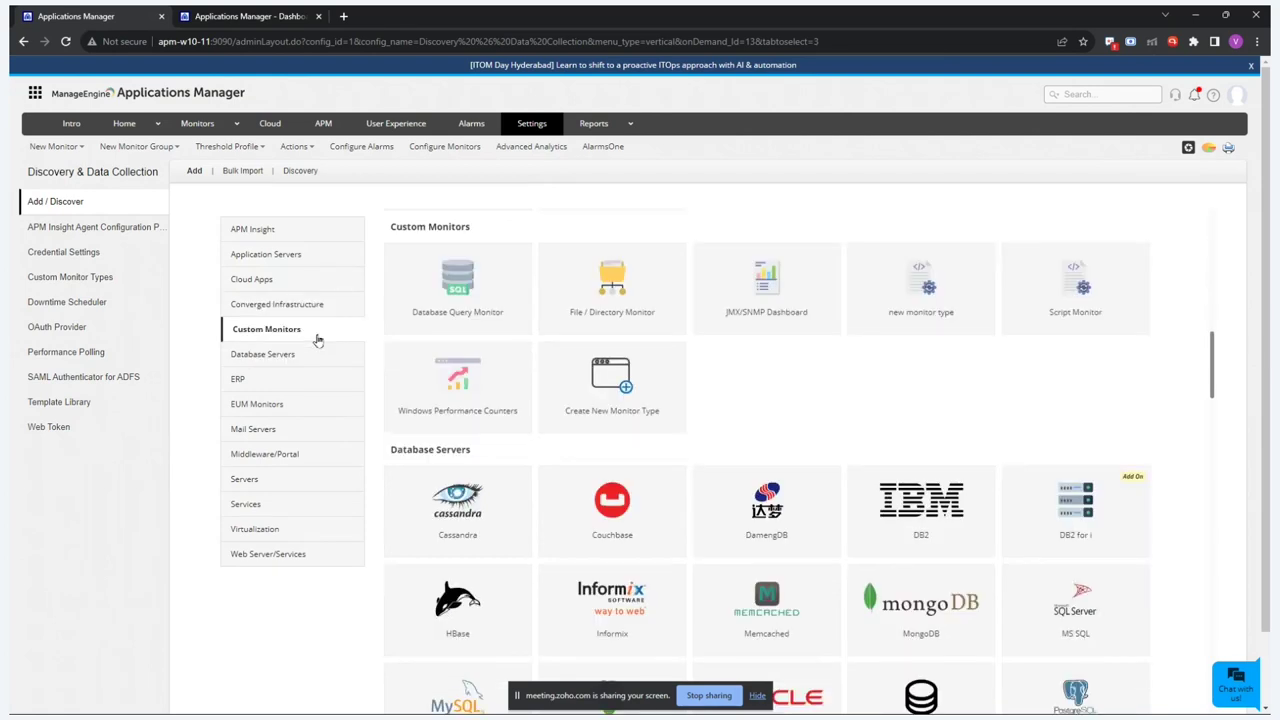
left_click(316, 365)
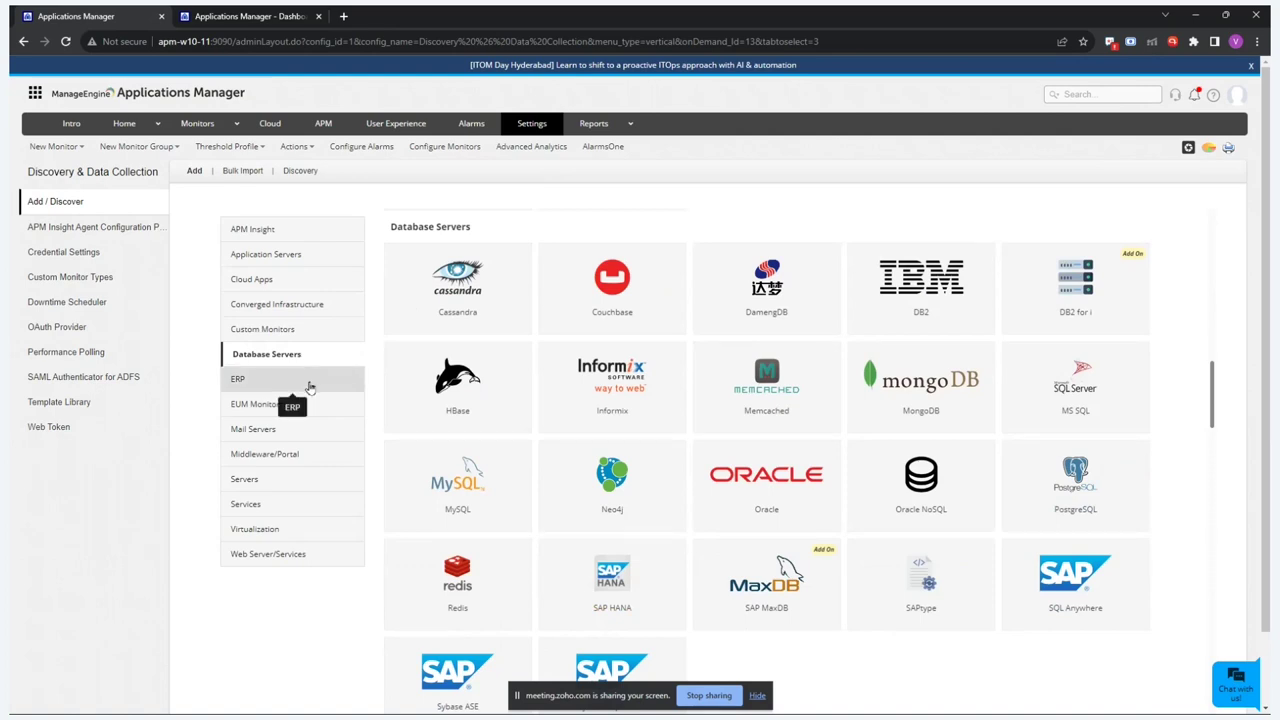
left_click(310, 386)
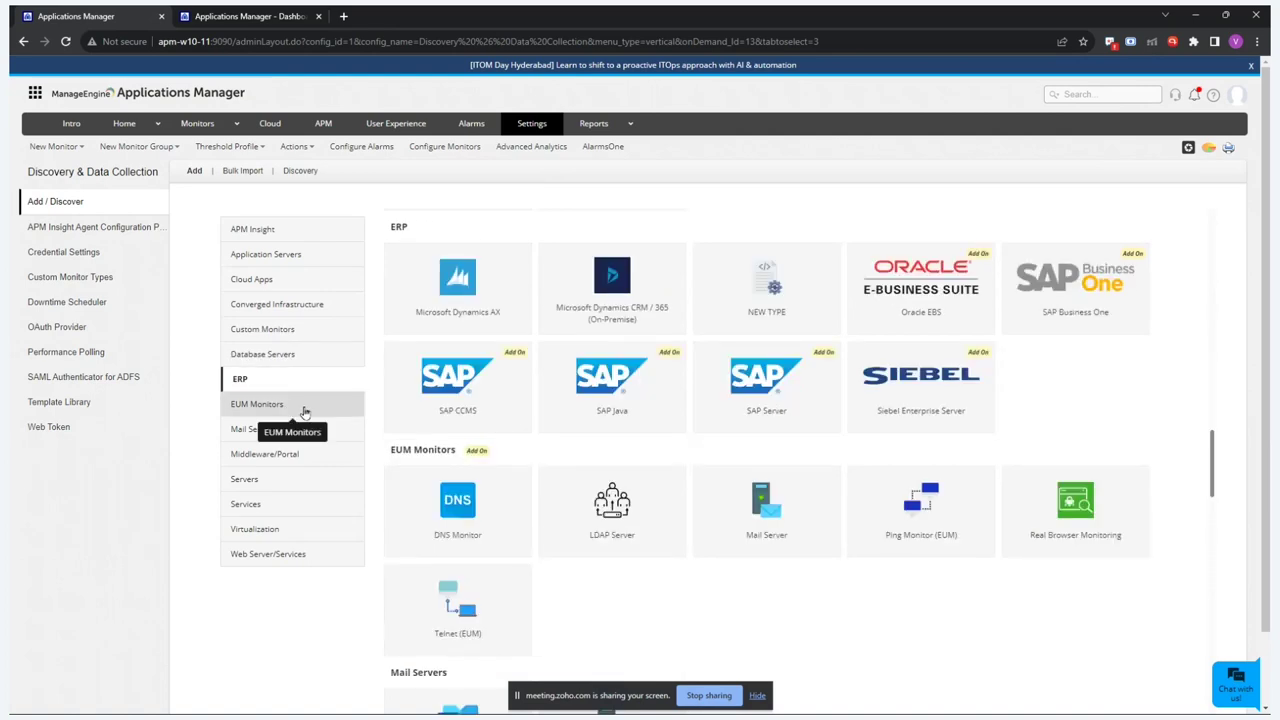
left_click(305, 410)
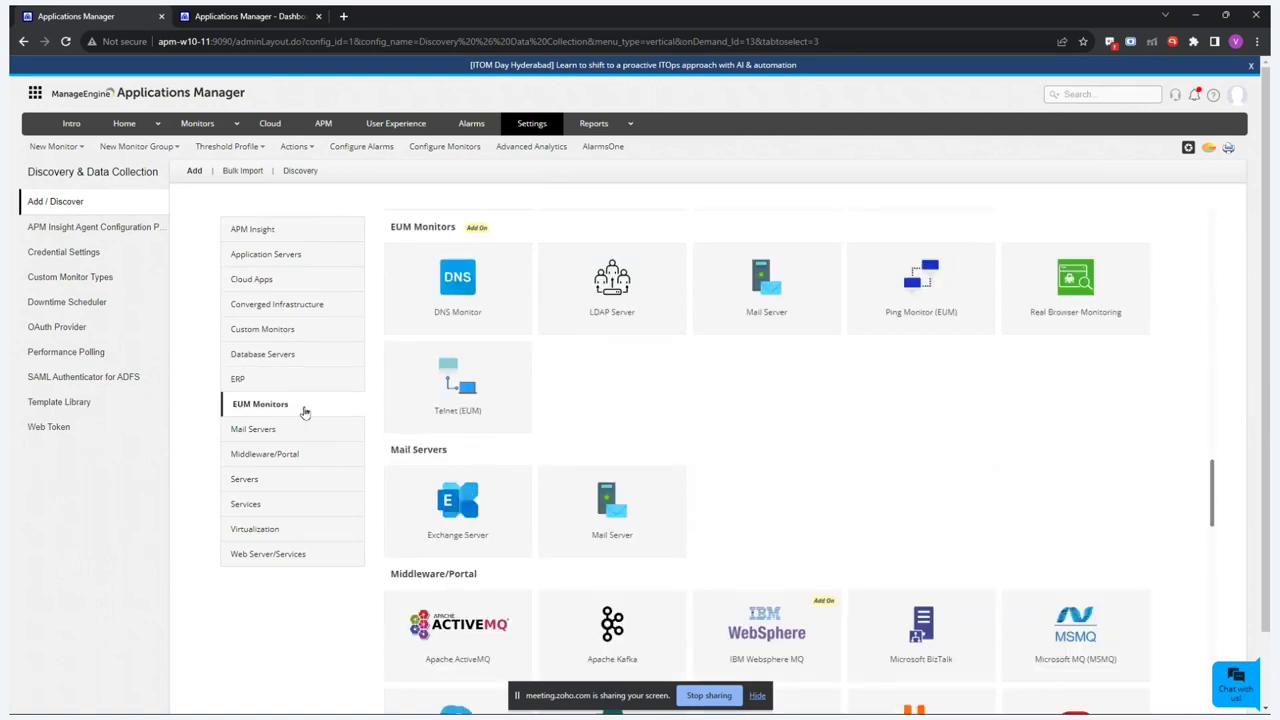
- Examine the monitor types offered for Mail Servers, Middleware/Portal, Servers, Services, Virtualization and Web Server/Services
left_click(304, 431)
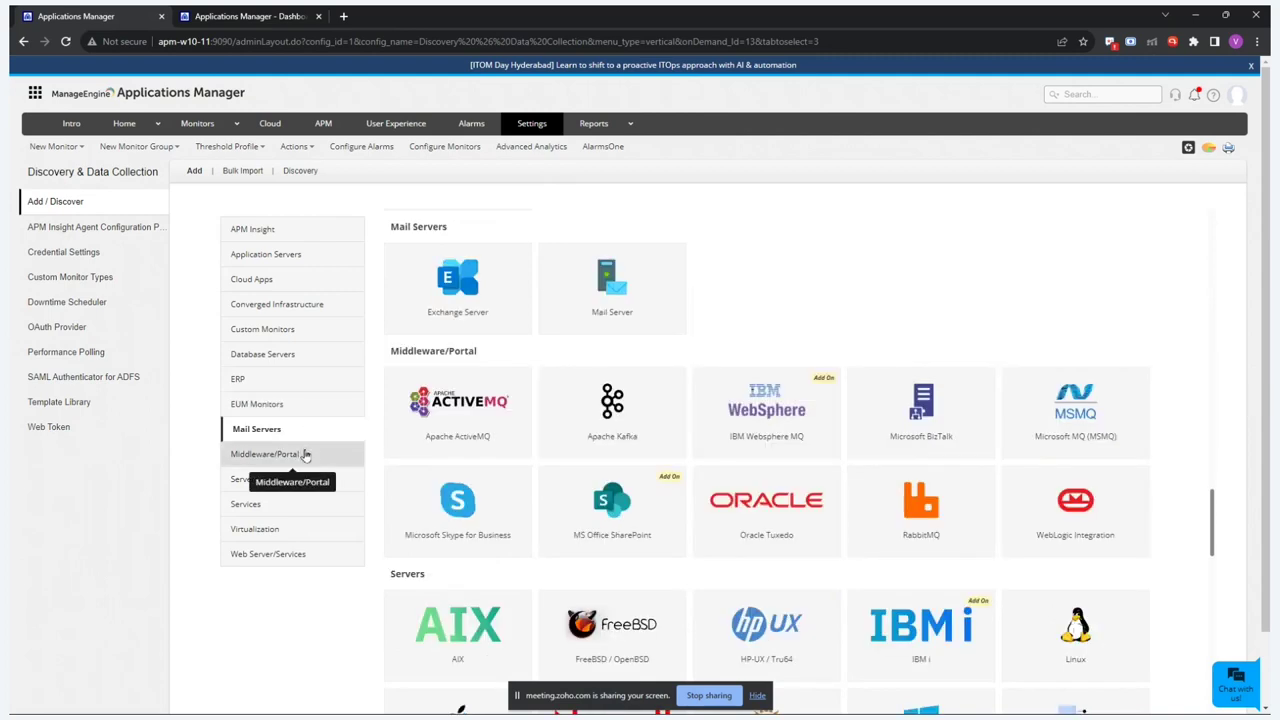
left_click(306, 455)
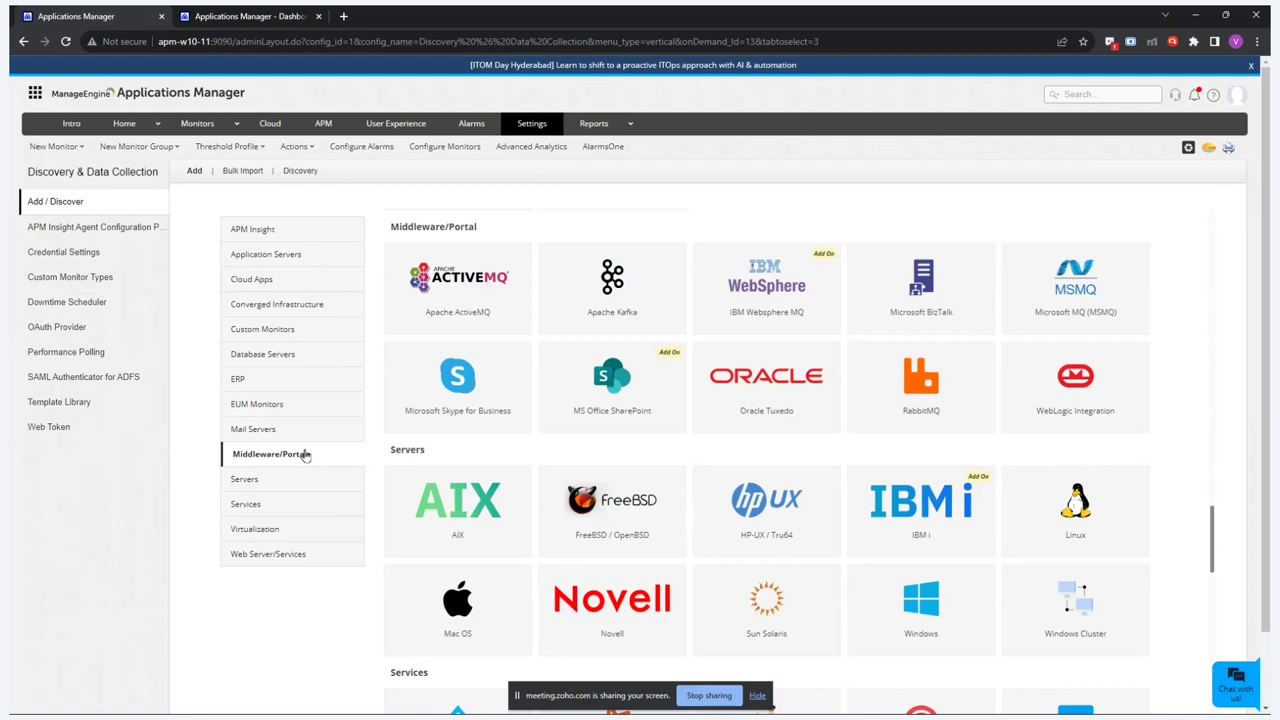
left_click(306, 480)
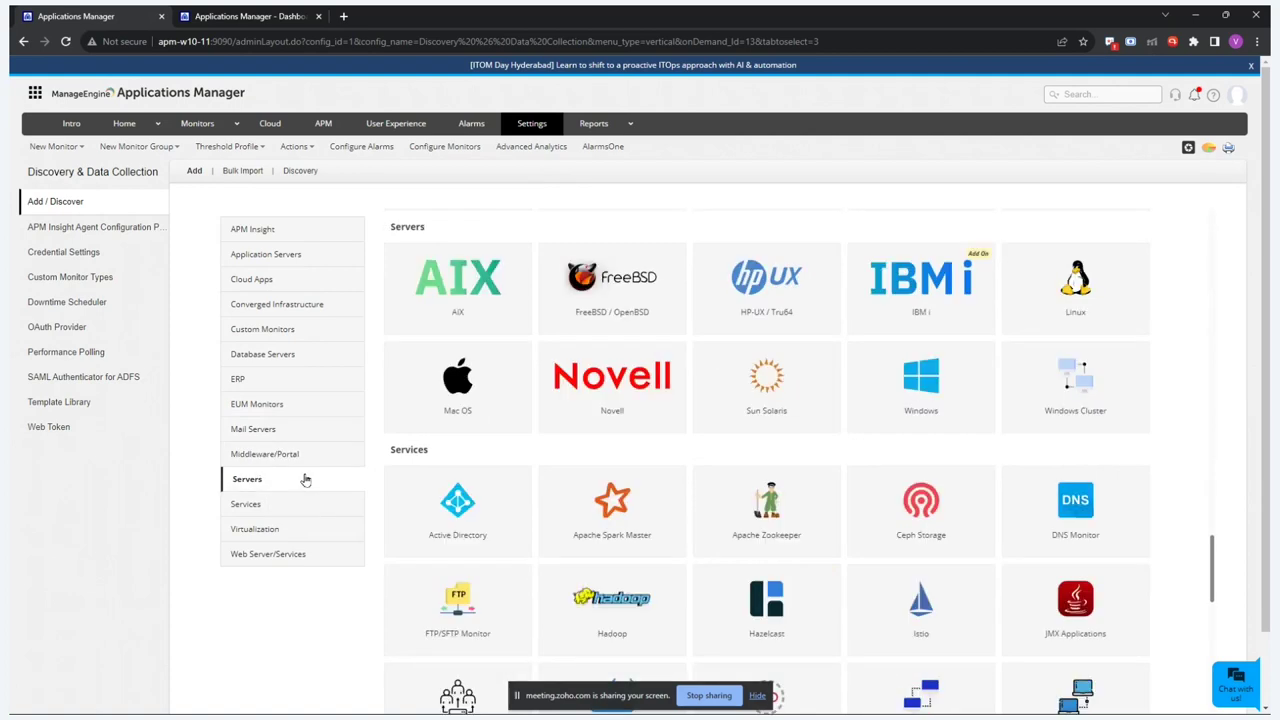
left_click(305, 505)
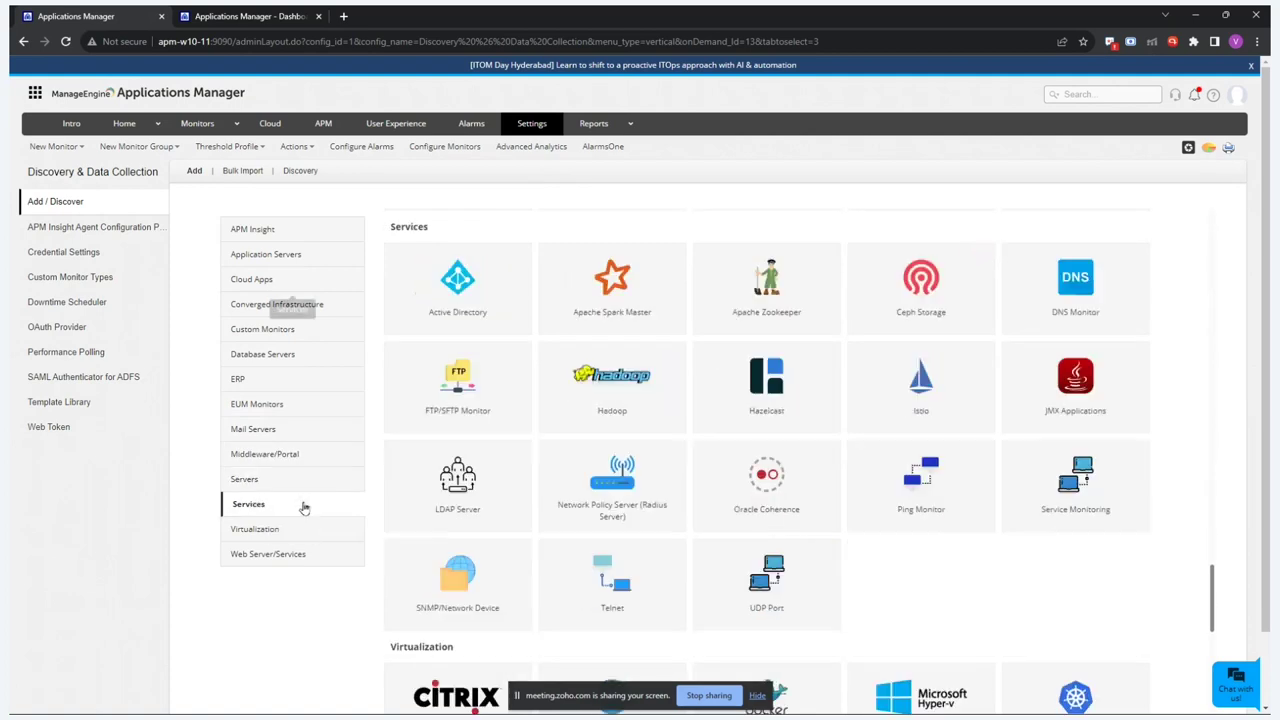
left_click(297, 530)
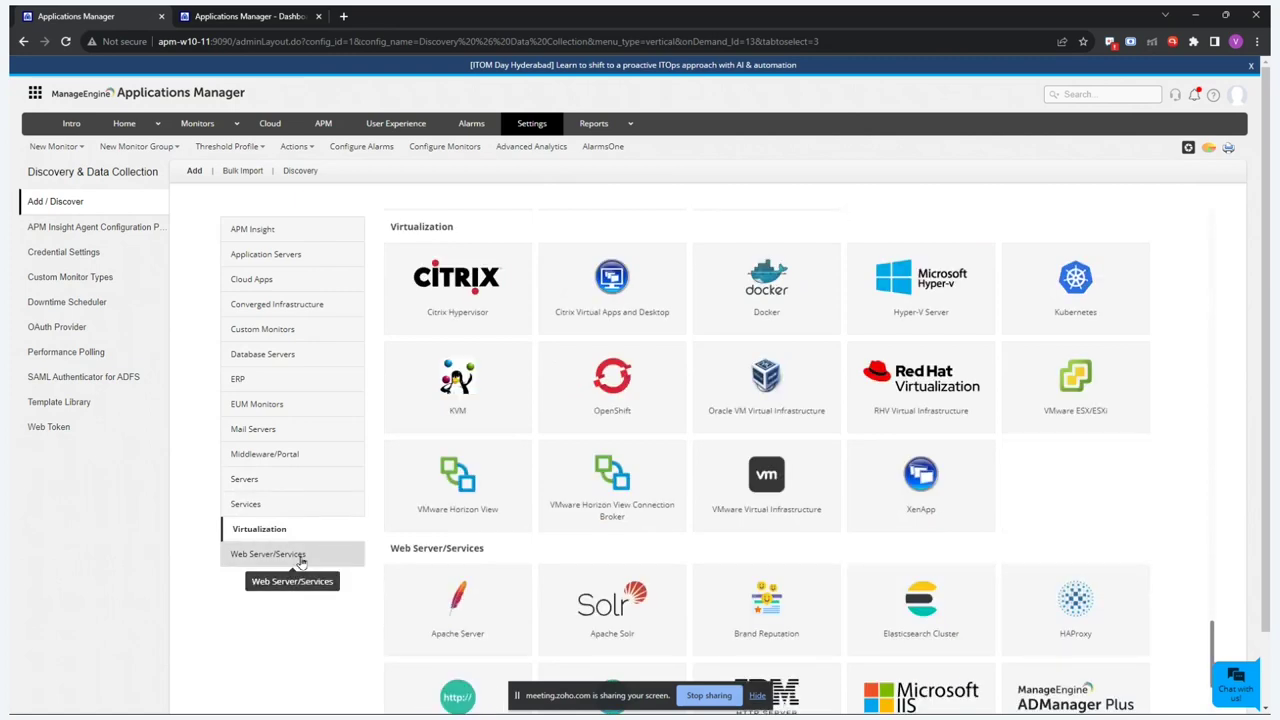
left_click(300, 558)
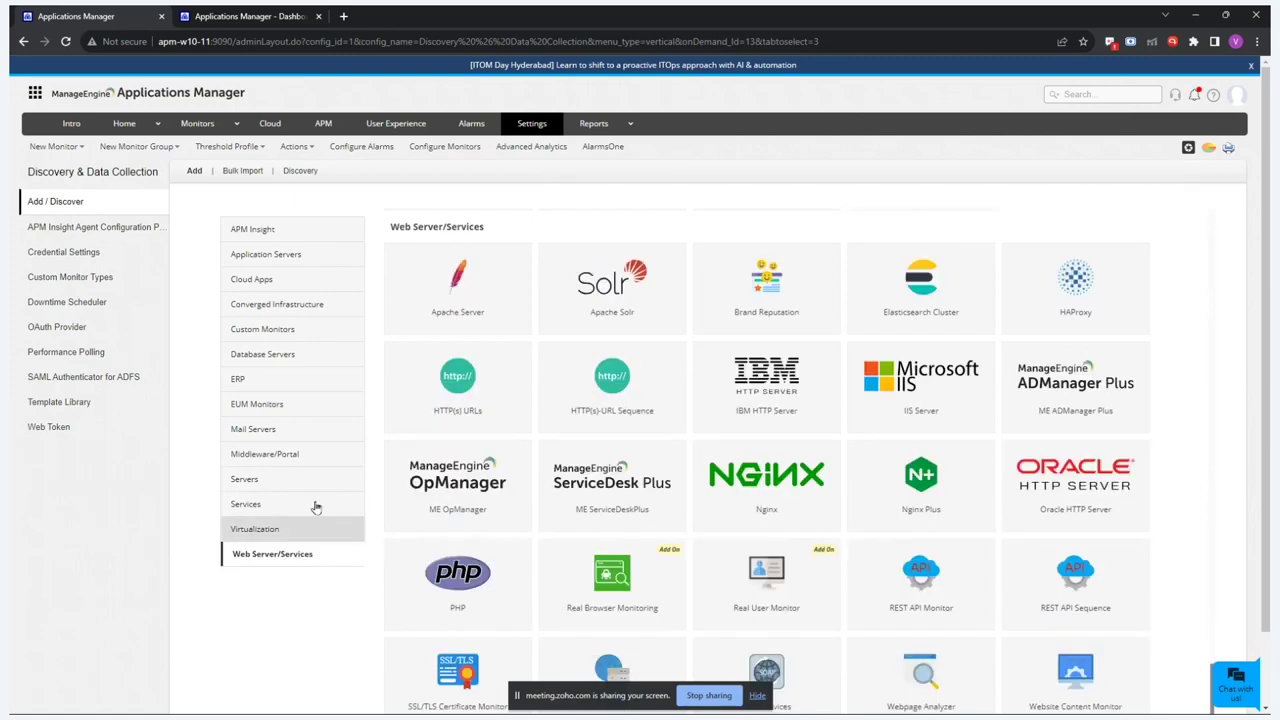
- Choose Apache ActiveMQ as the monitor type for bulk import and get its example CSV file
left_click(257, 177)
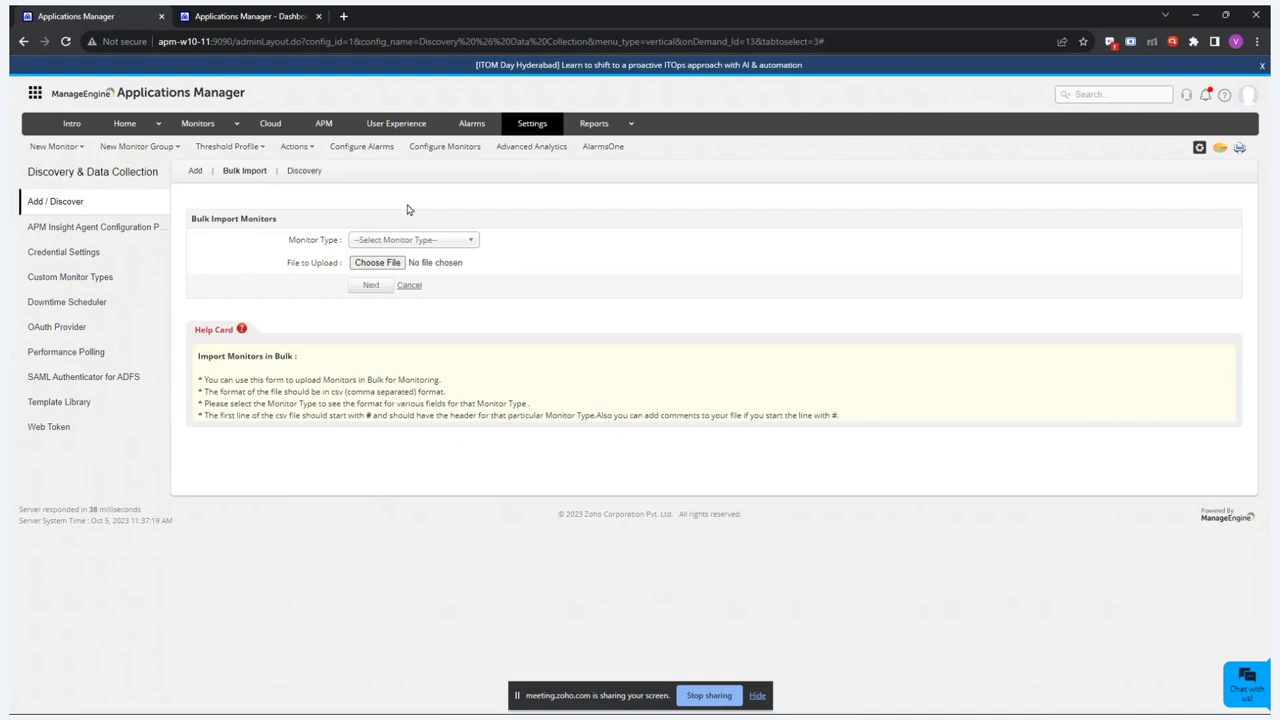
left_click(458, 247)
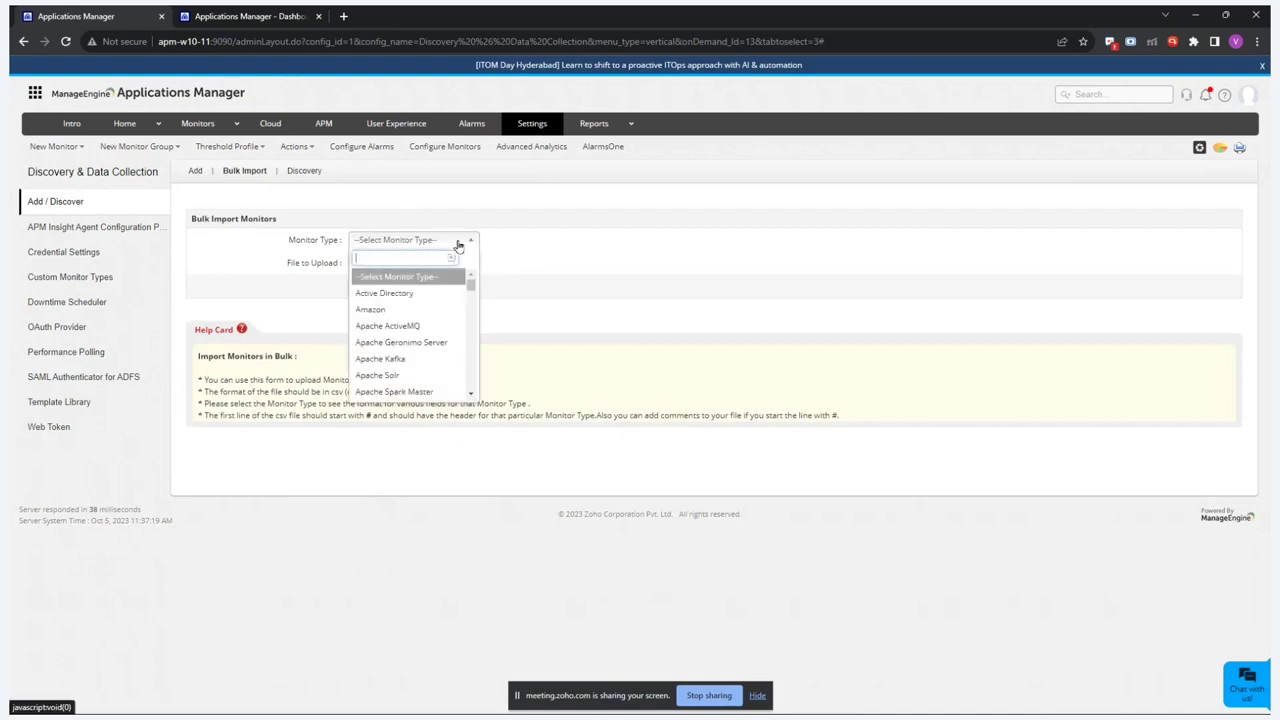
left_click(428, 326)
left_click(290, 428)
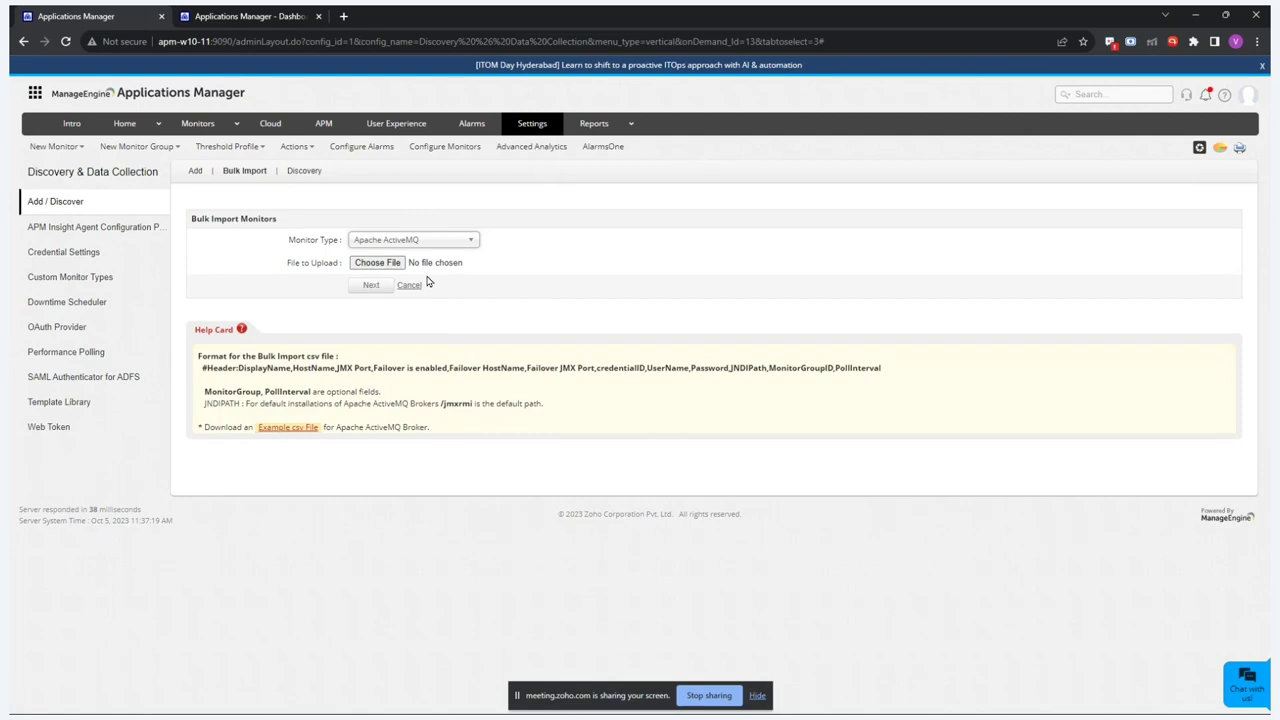
- Open the form for a new network discovery and review its discovery details
left_click(316, 176)
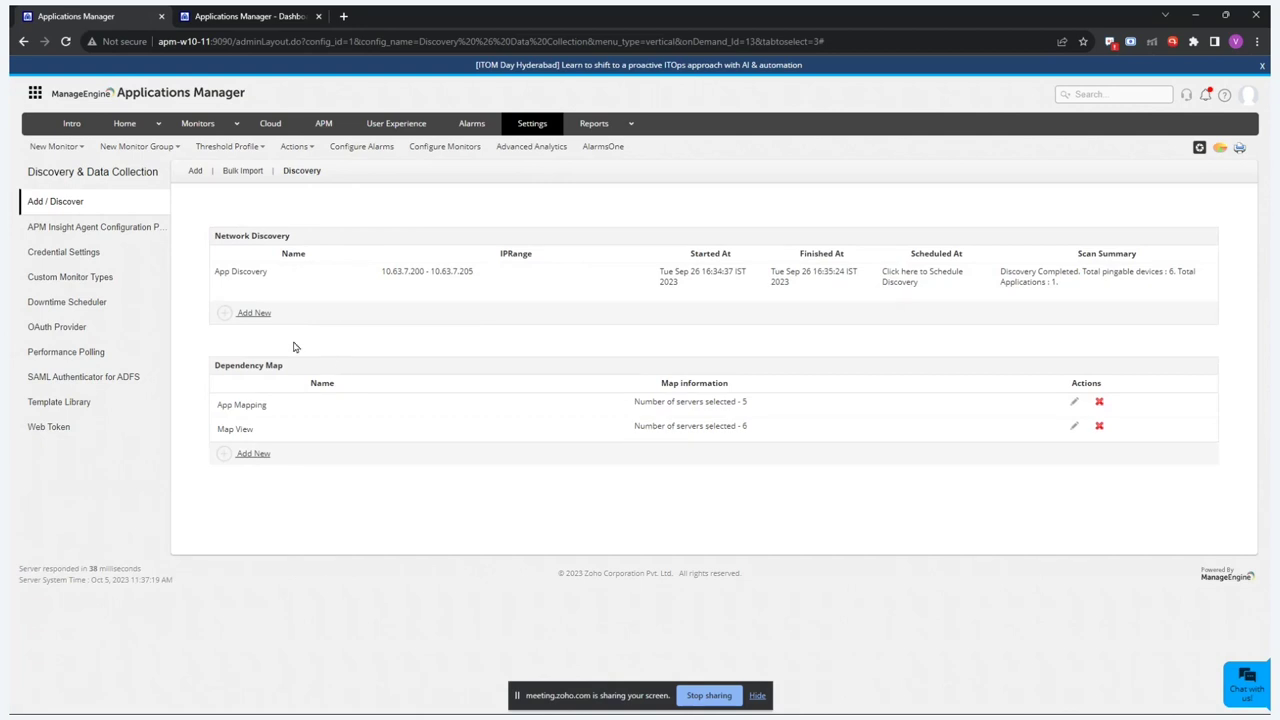
left_click(255, 314)
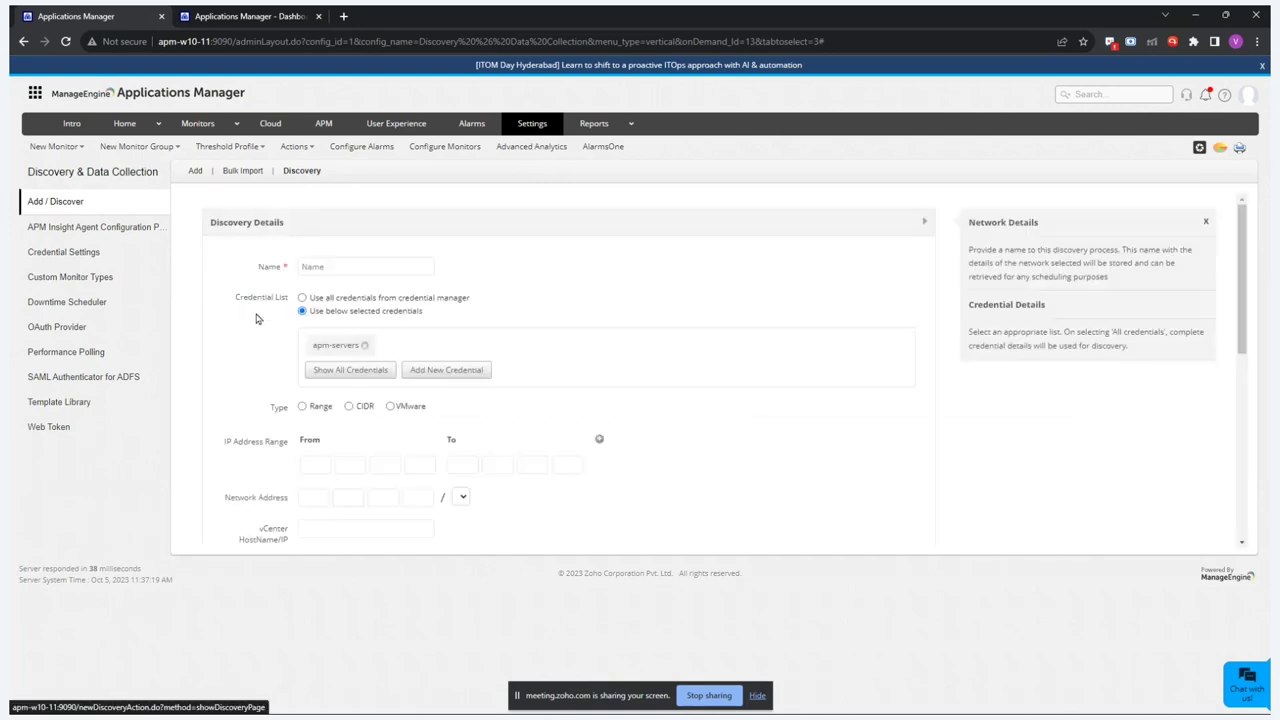
scroll(581, 350, "down", 1)
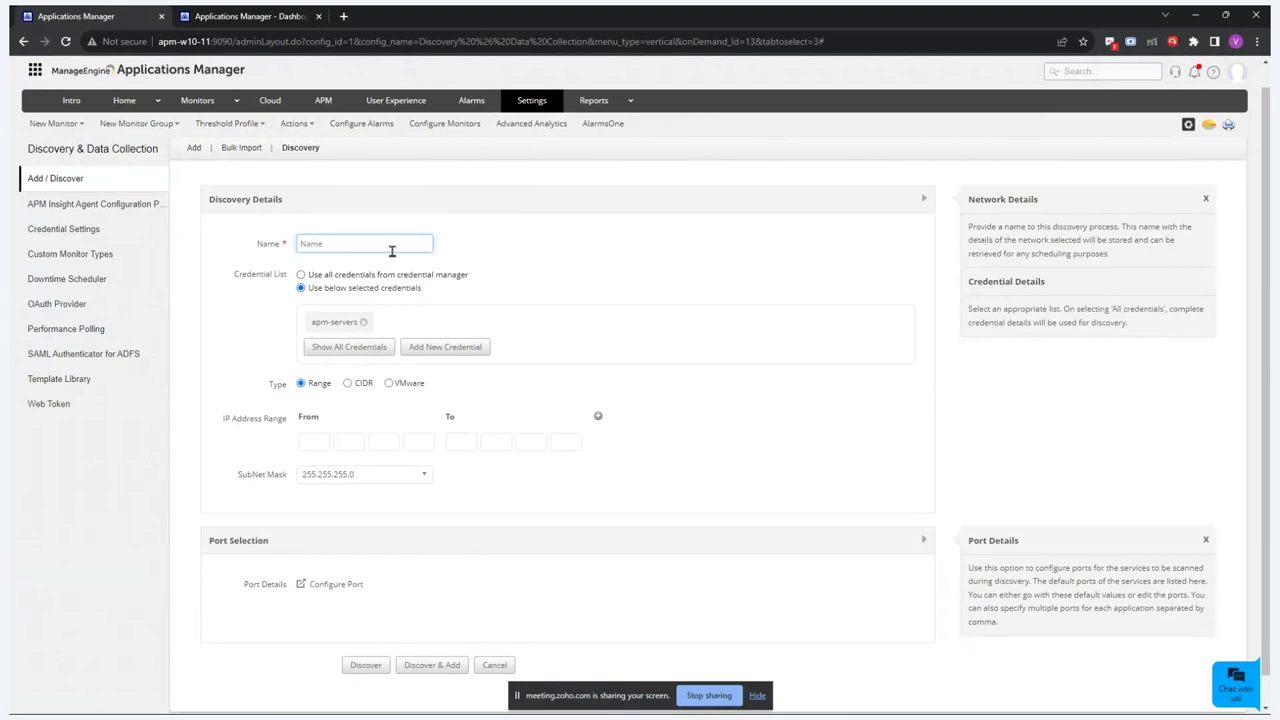
scroll(520, 314, "down", 1)
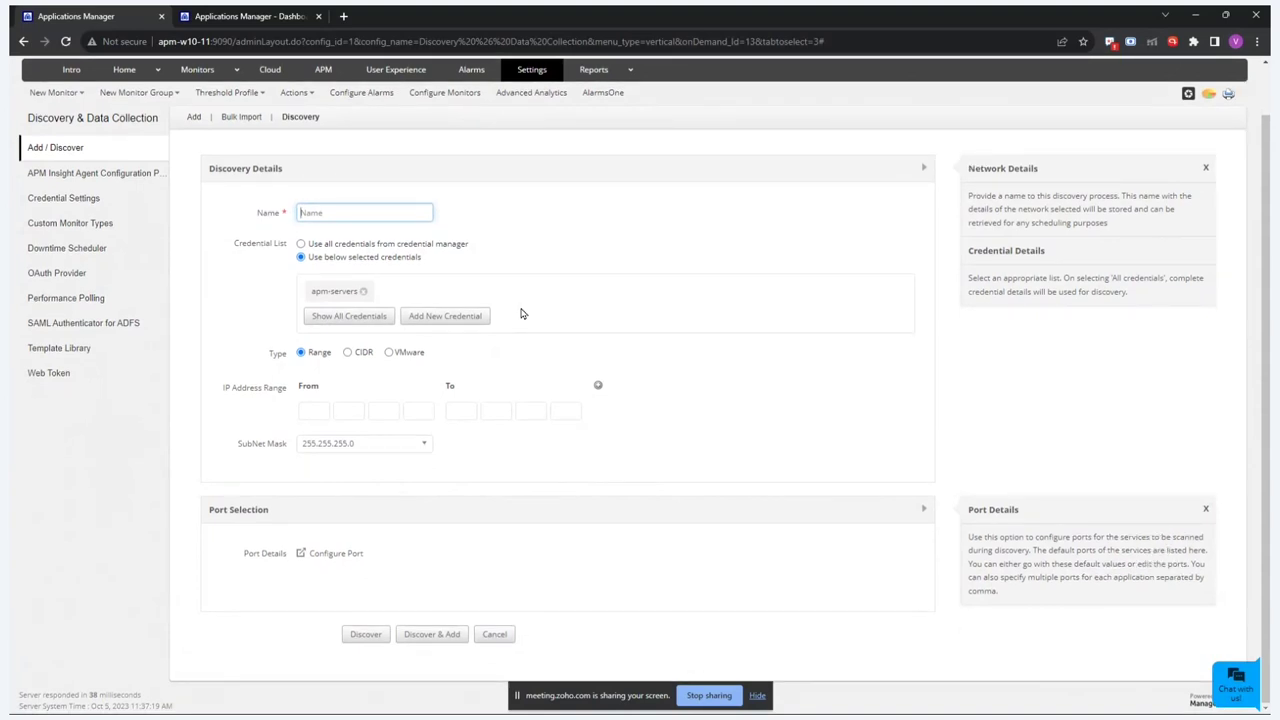
- Look at the fields for the CIDR and VMware discovery types, and return the type to Range
left_click(359, 355)
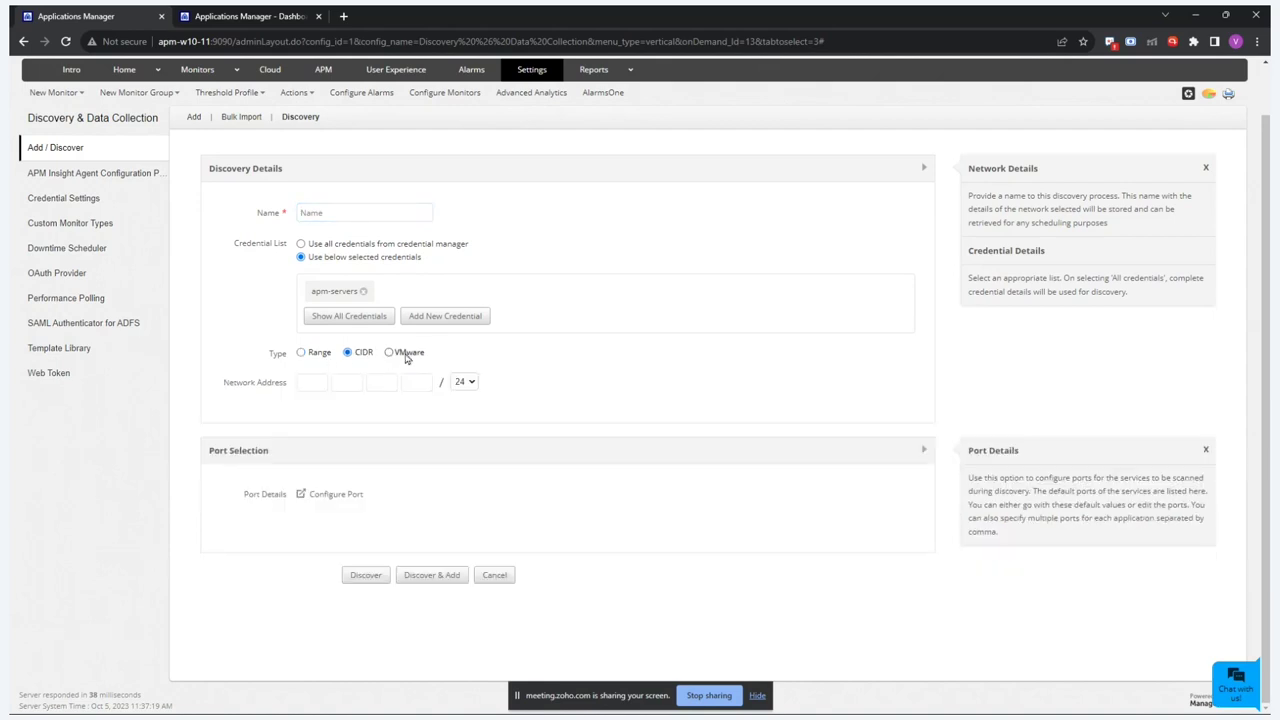
left_click(405, 353)
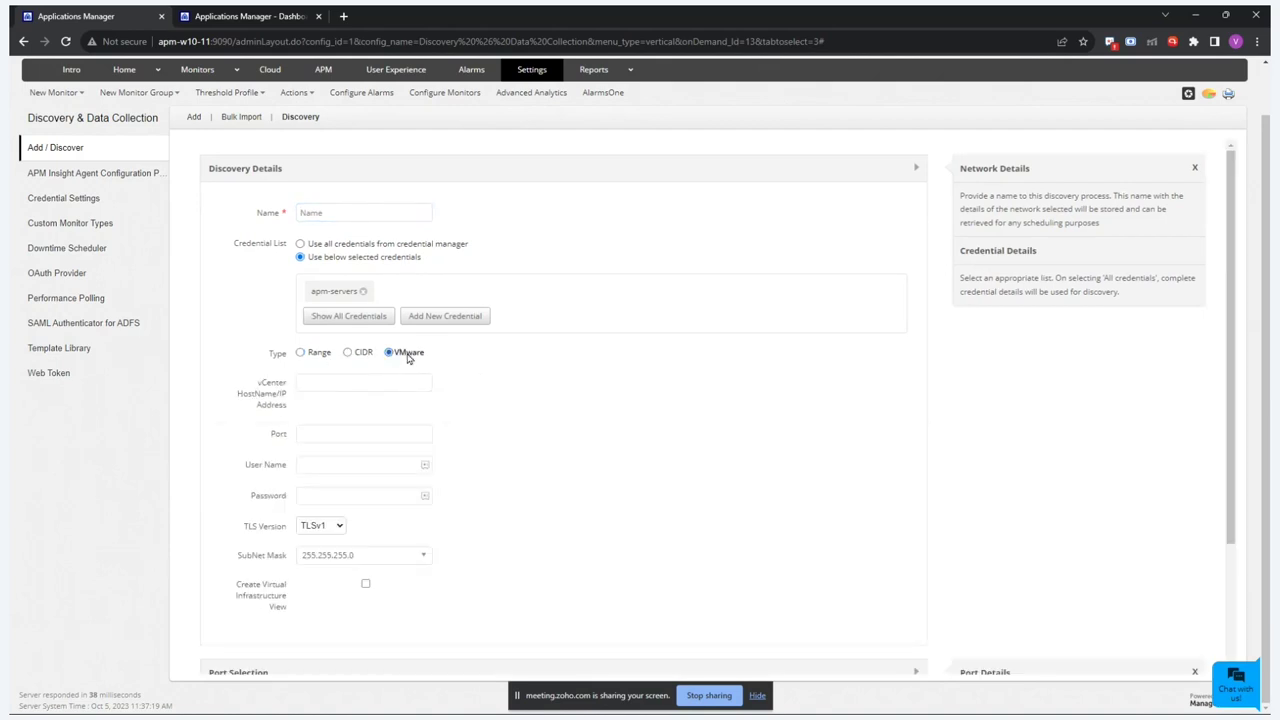
left_click(316, 355)
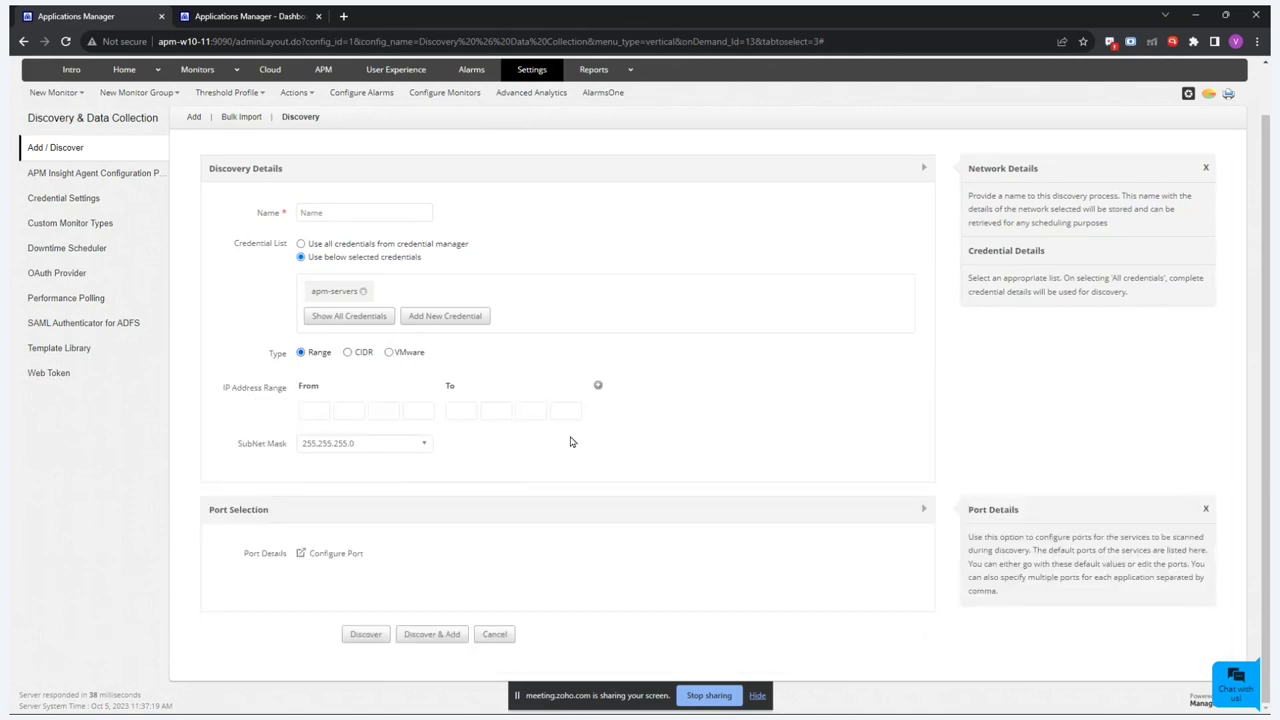
- Review the default application ports in the discovery's port configuration and close it without changes
left_click(336, 555)
scroll(632, 473, "down", 3)
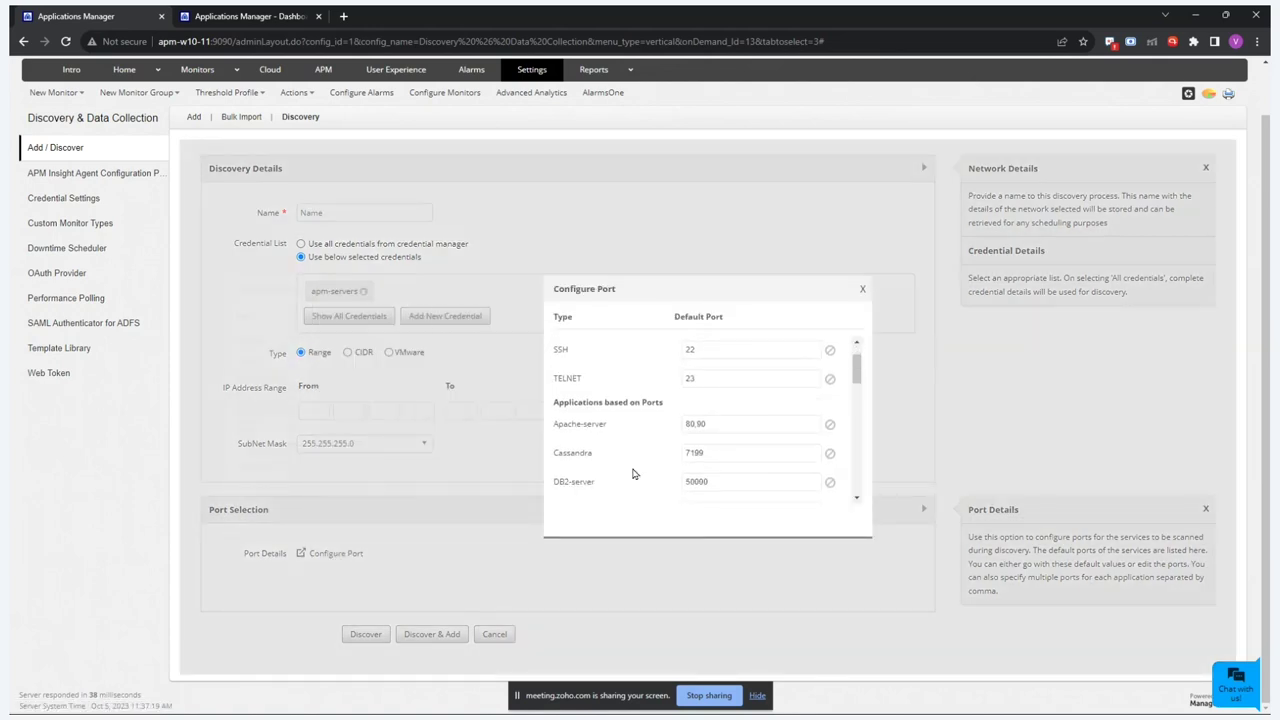
scroll(632, 473, "down", 4)
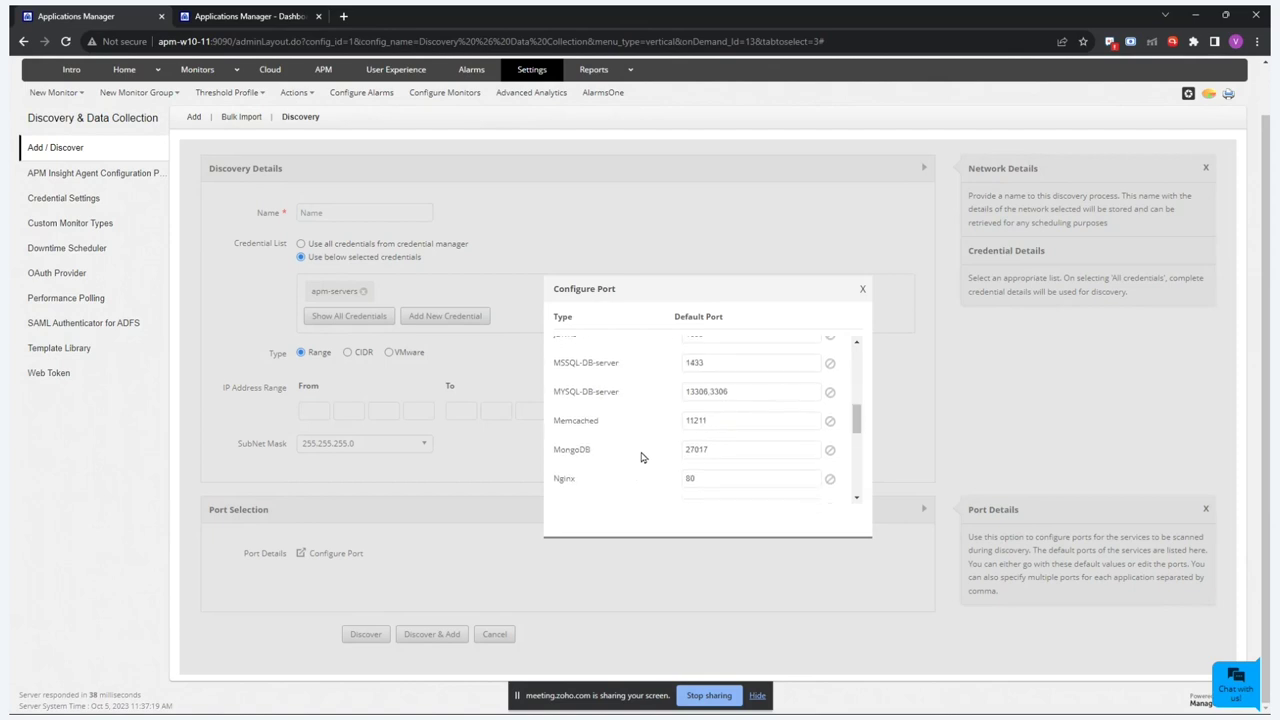
left_click(863, 291)
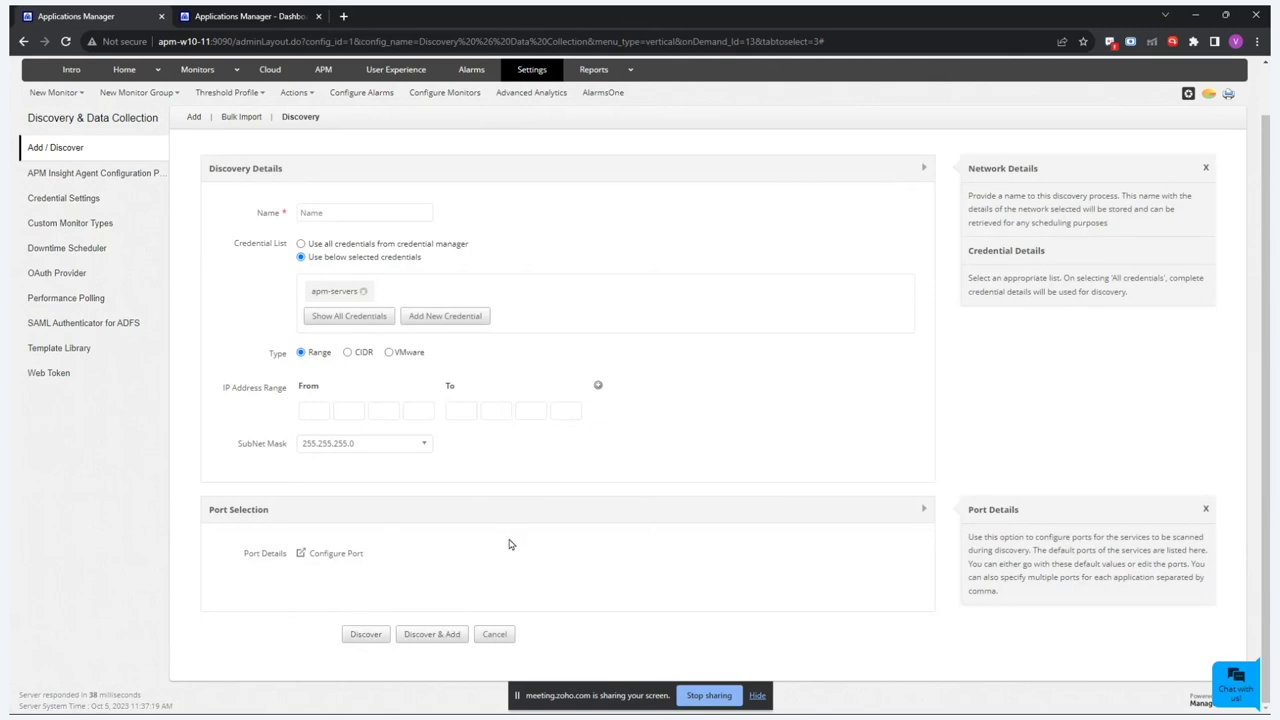
- View the results of the existing App Discovery and open the monitor page of host 10.63.7.200
left_click(300, 117)
mouse_move(312, 277)
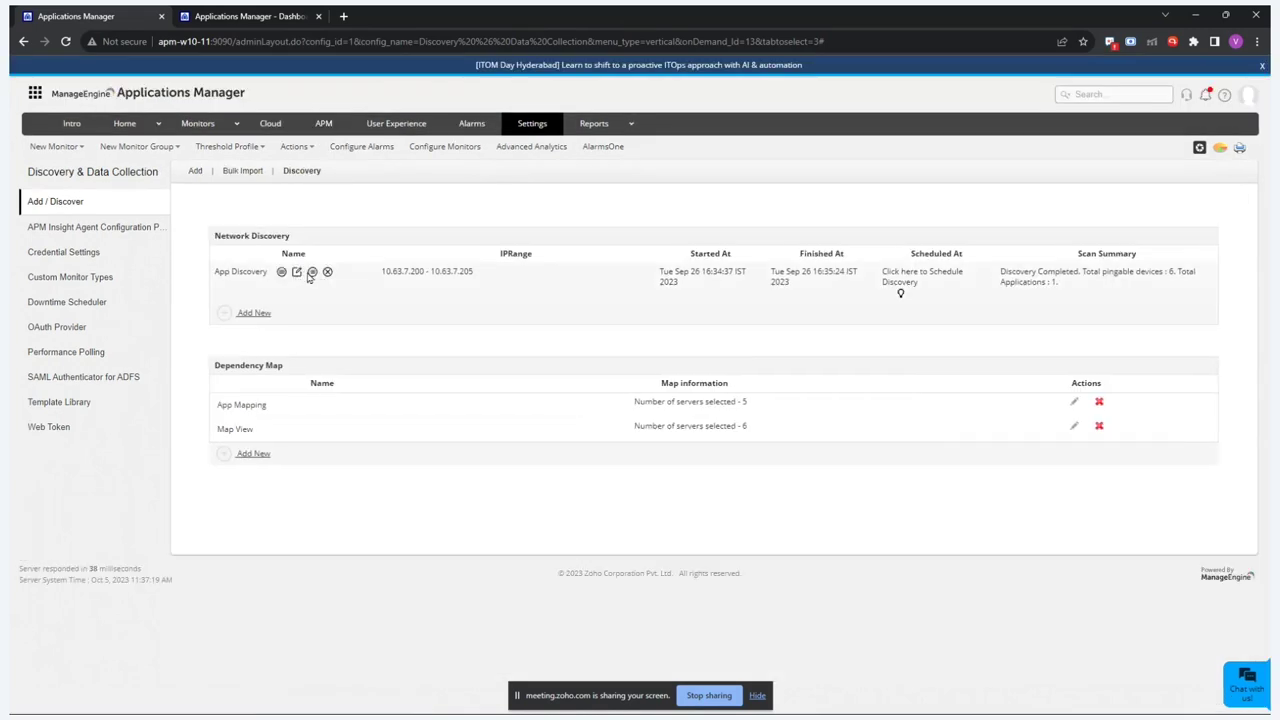
left_click(312, 273)
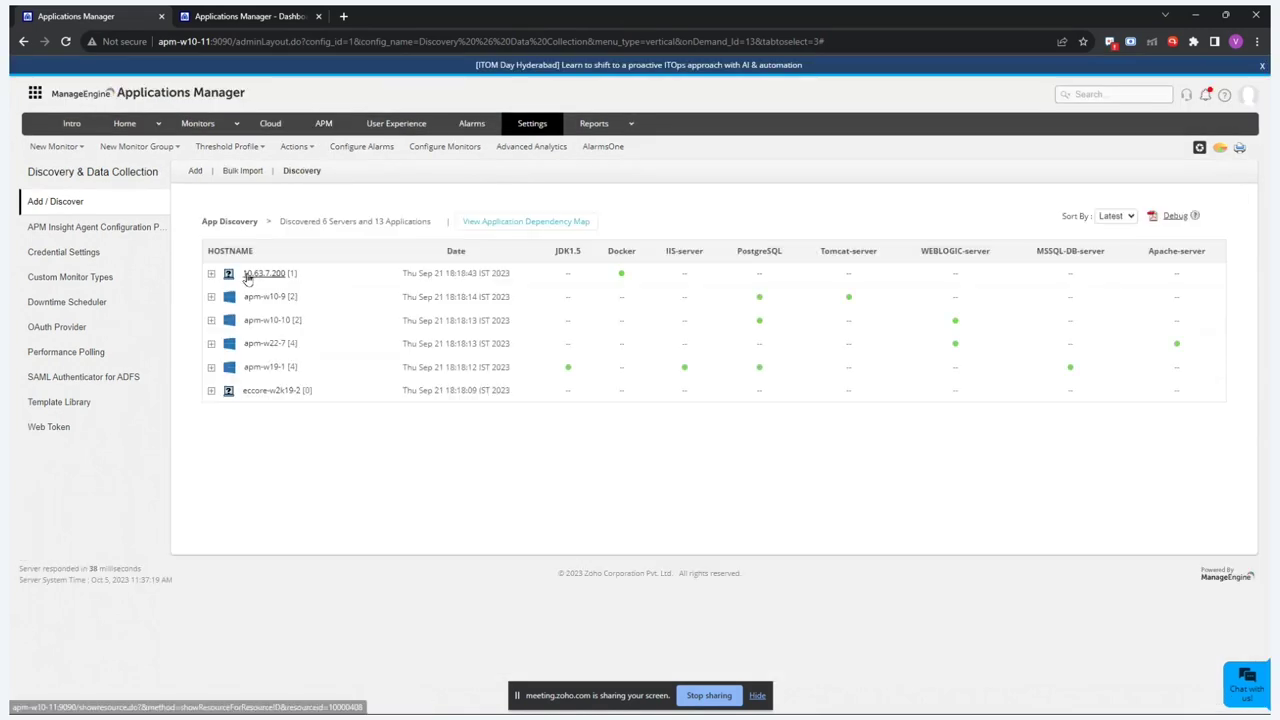
left_click(262, 276)
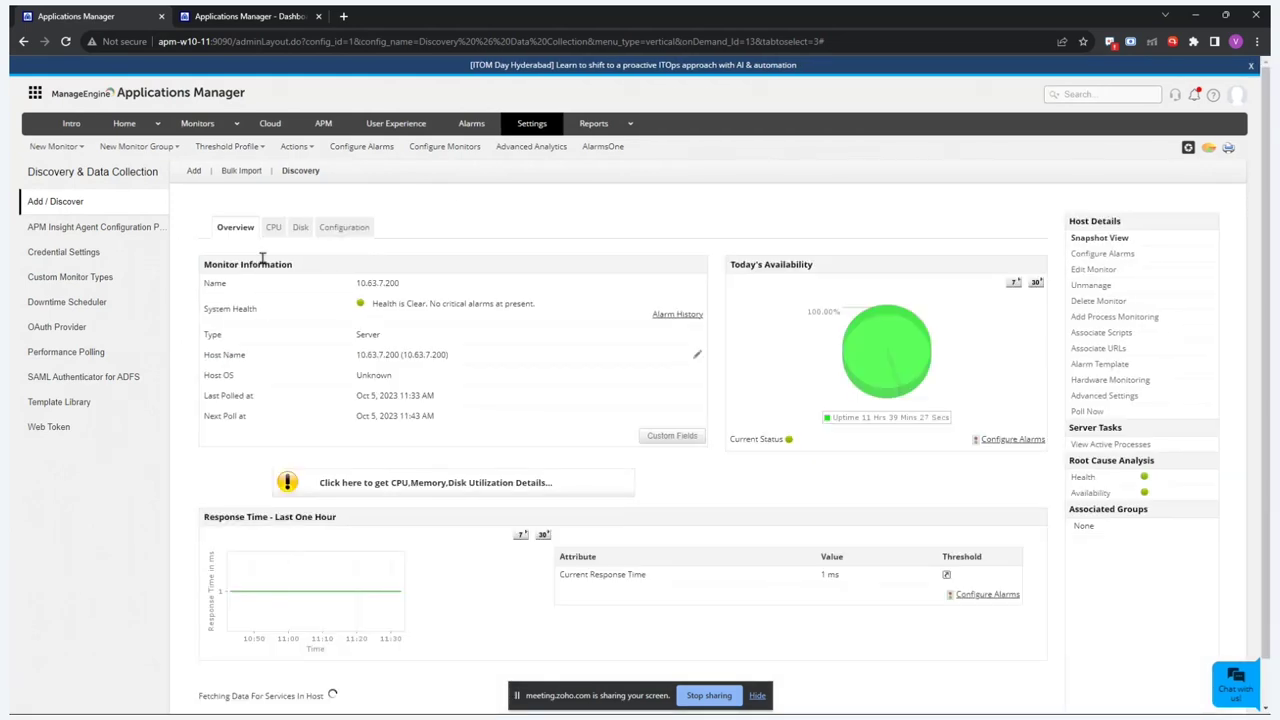
- Return to the App Discovery results, expand host 10.63.7.200 and open its discovered Docker application
left_click(302, 172)
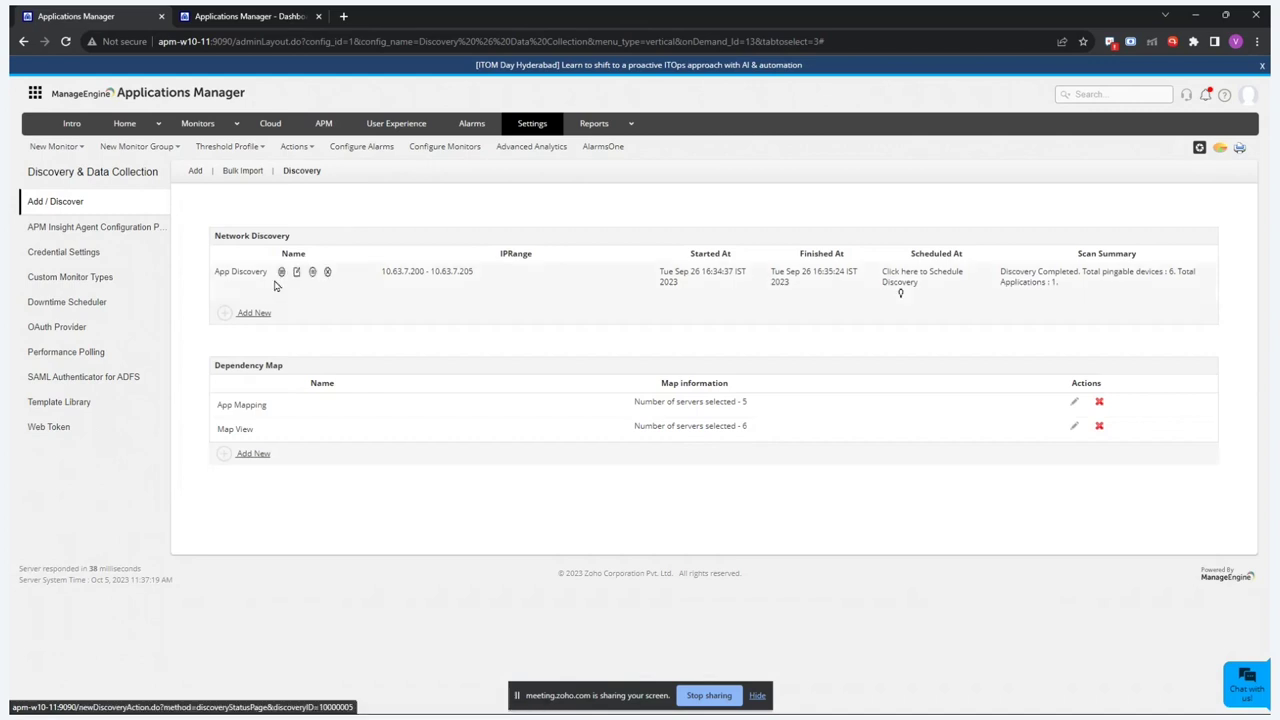
left_click(311, 273)
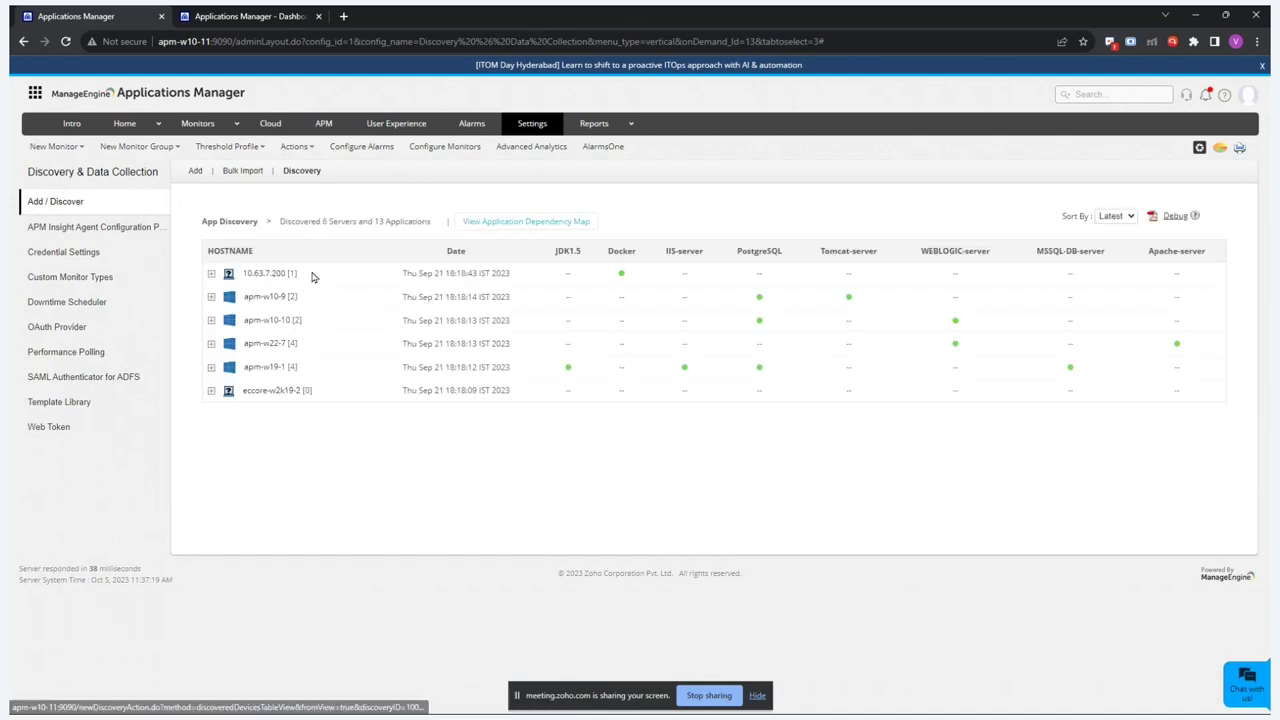
left_click(212, 274)
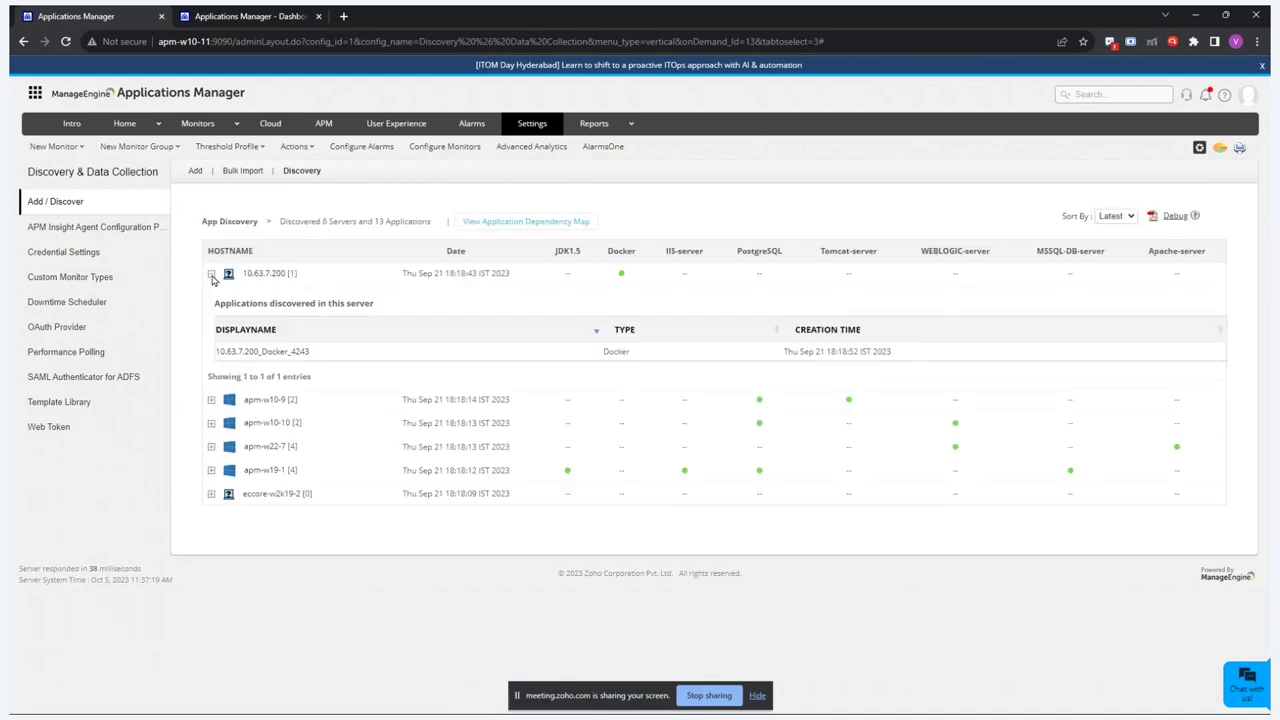
left_click(280, 354)
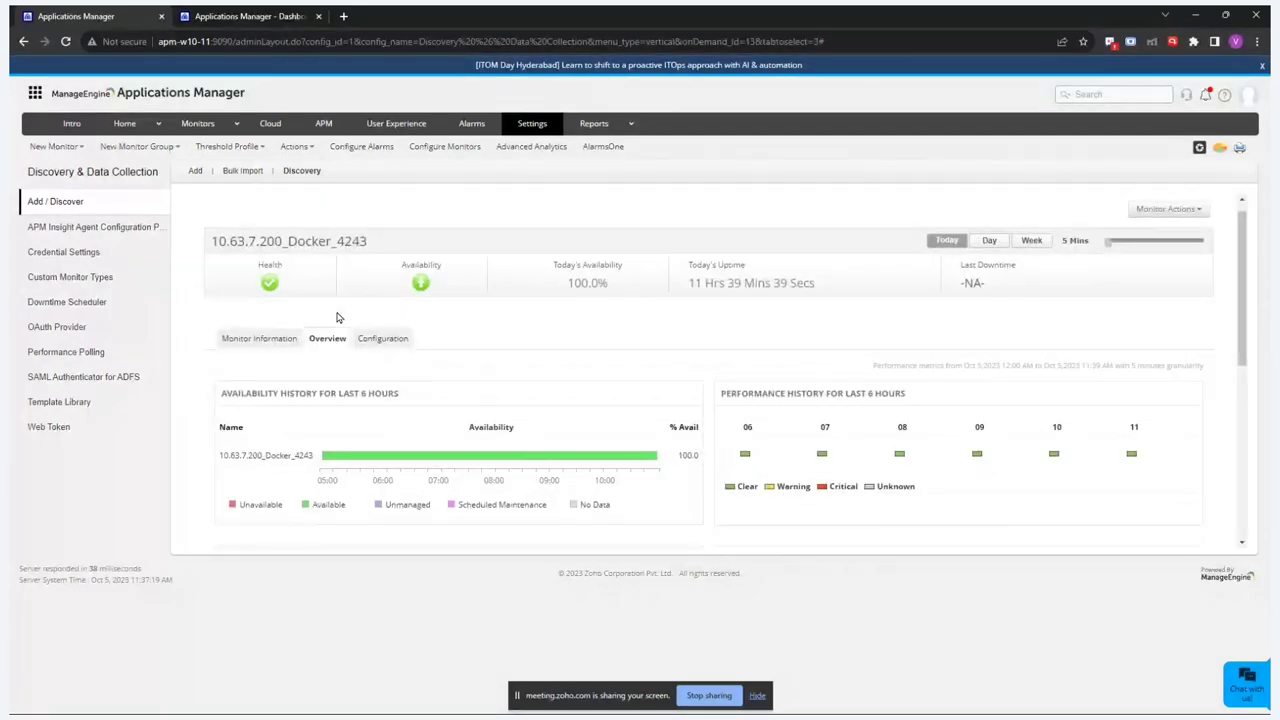
- Examine the Docker monitor's overview, configuration details and monitor information
scroll(377, 296, "down", 1)
left_click(381, 291)
scroll(384, 353, "down", 1)
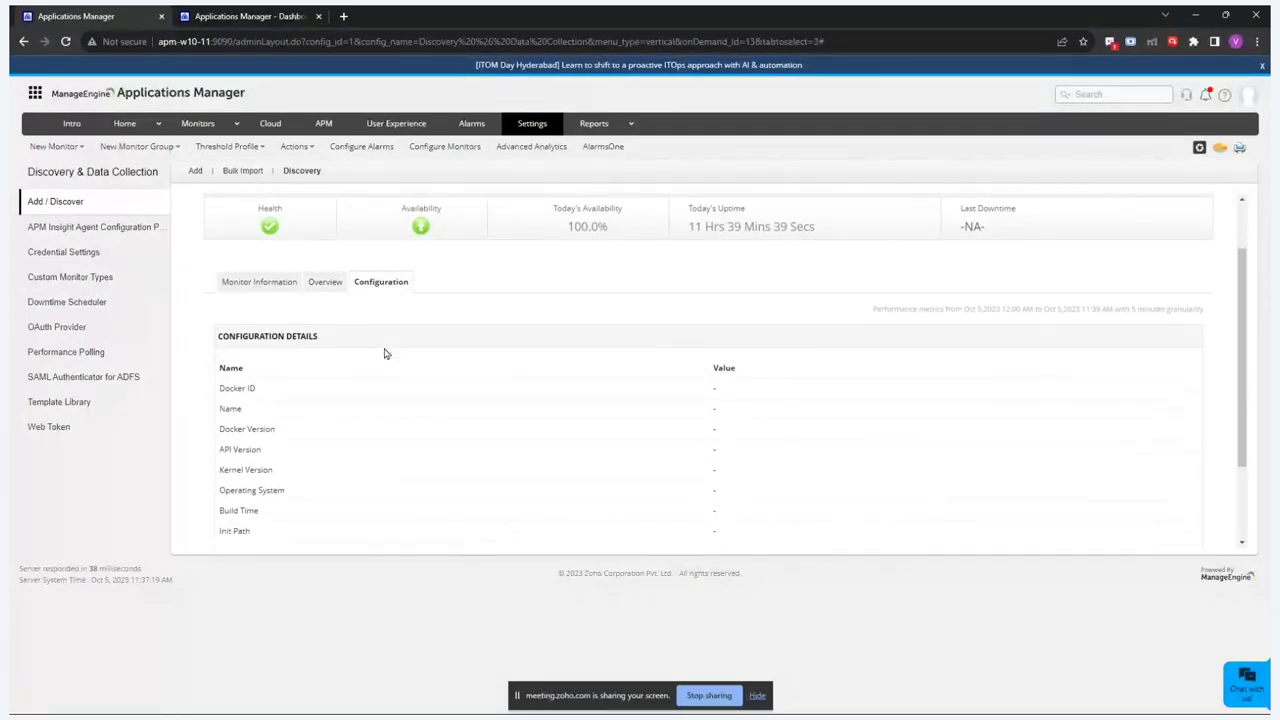
scroll(385, 353, "up", 2)
left_click(262, 353)
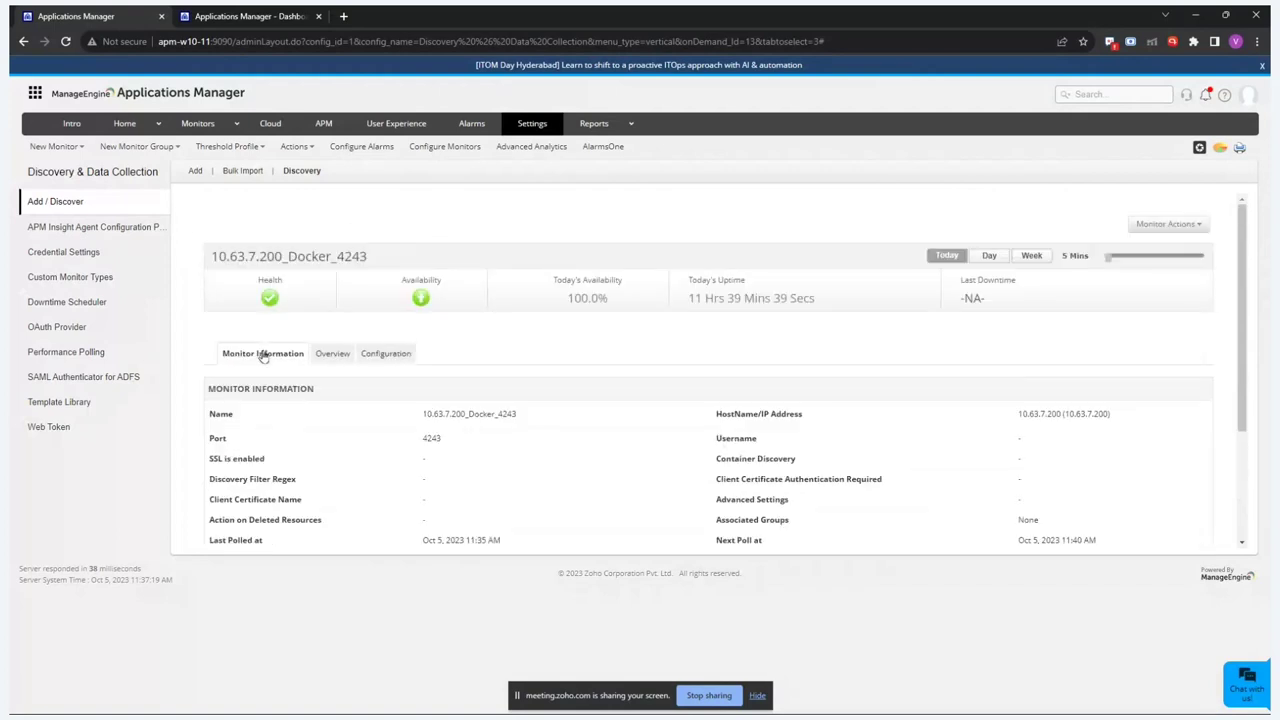
- Return to the App Discovery results, open the application dependency map setup, select all monitors and preview the map
left_click(302, 171)
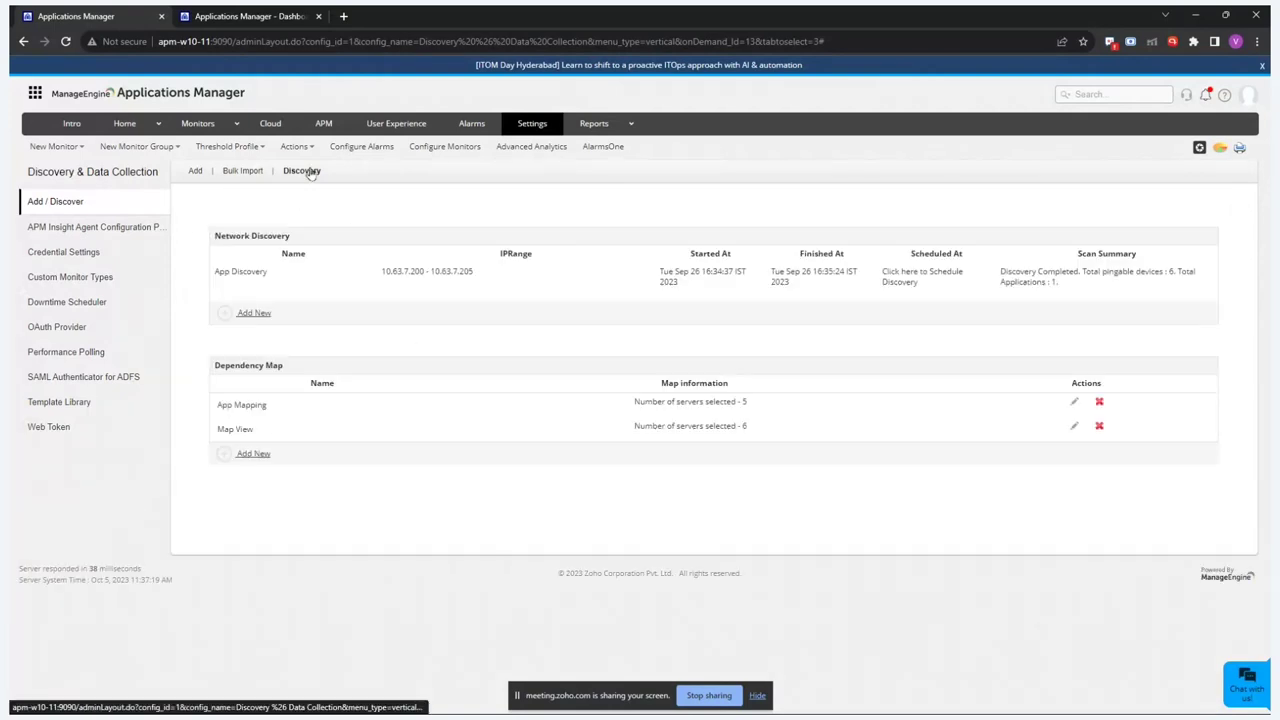
left_click(312, 272)
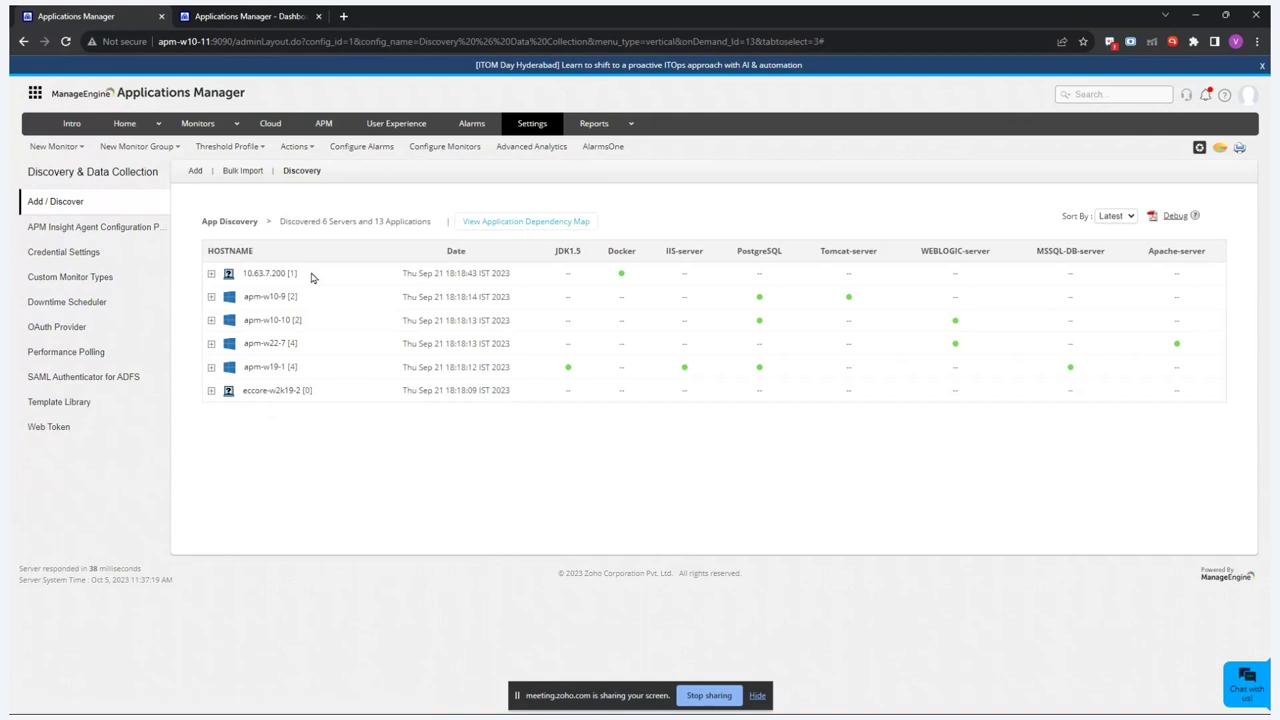
left_click(500, 223)
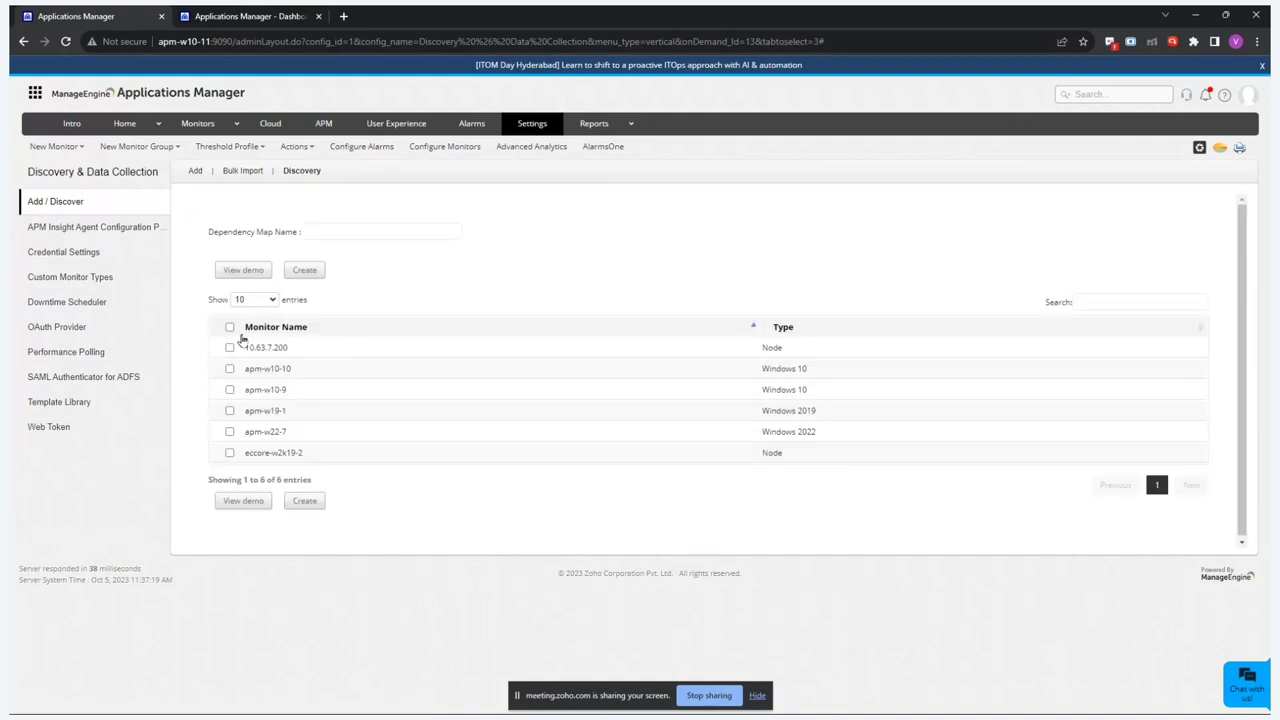
left_click(230, 327)
left_click(242, 501)
scroll(405, 428, "down", 3)
scroll(405, 428, "down", 3)
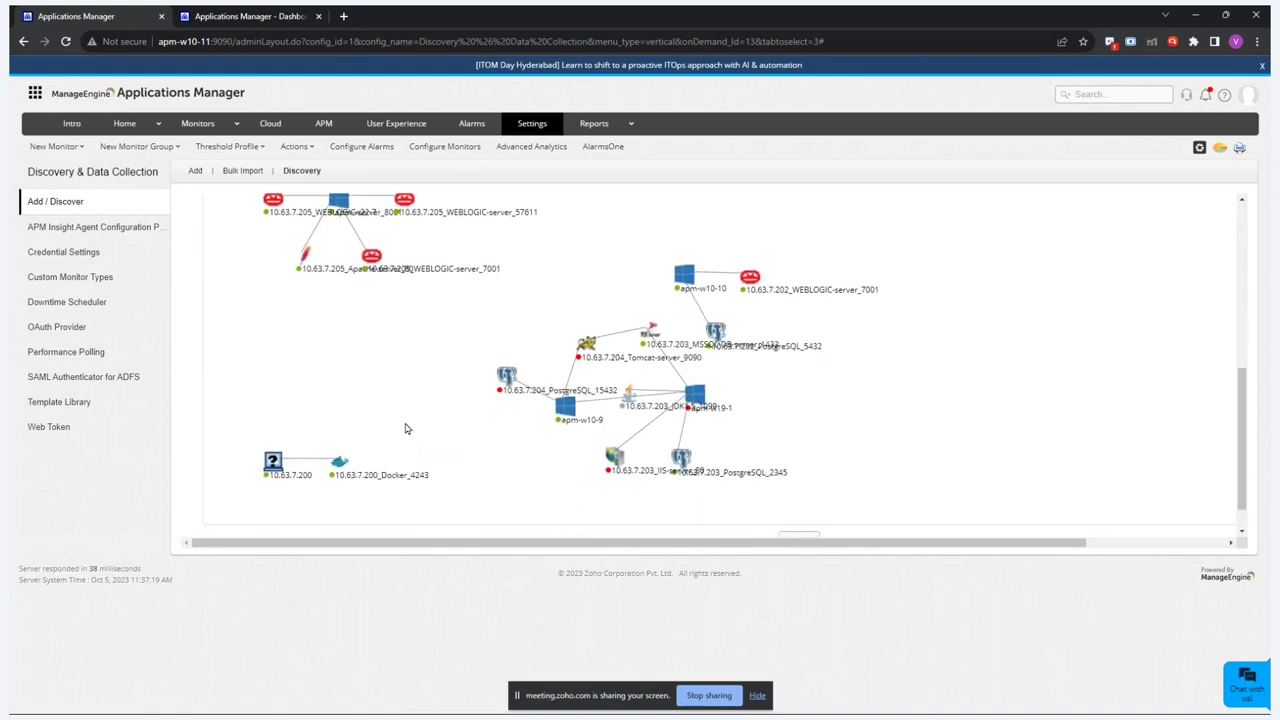
scroll(405, 428, "up", 1)
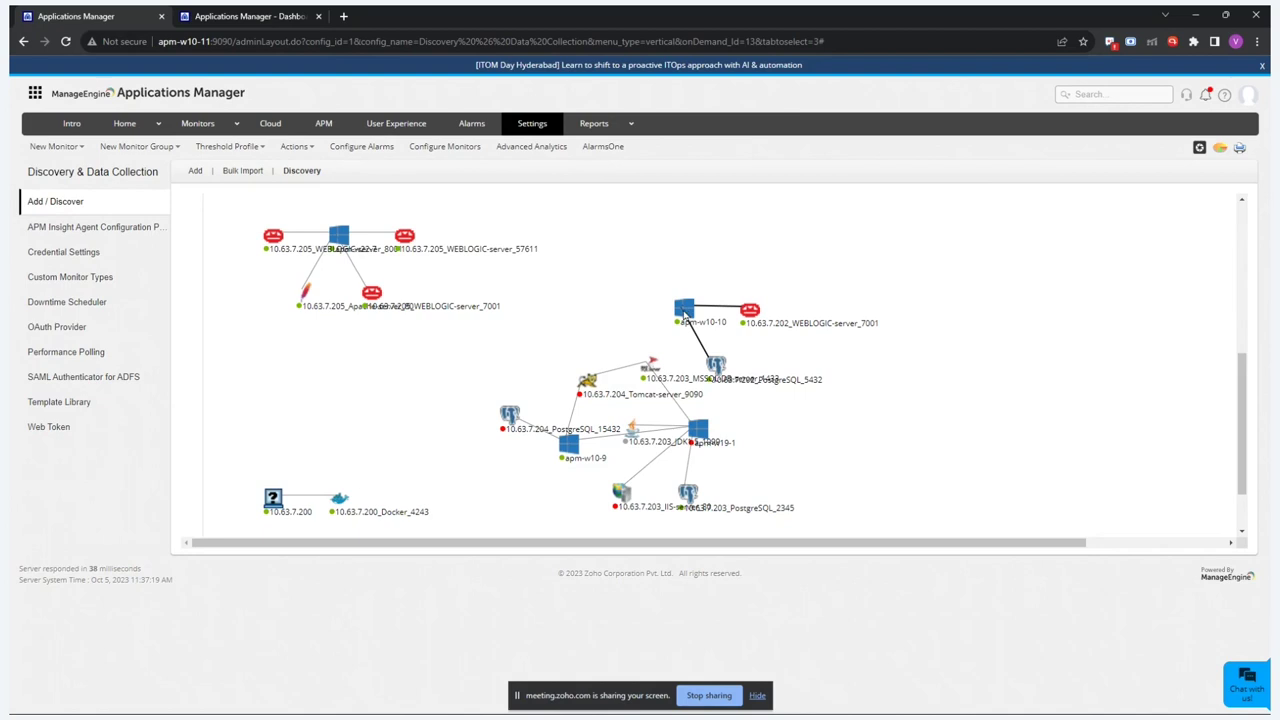
- Spread out the apm-w10-10 and apm-w19-1 clusters in the map preview and inspect the health of the mapped servers and applications
left_click_drag(686, 309, 905, 268)
left_click_drag(718, 402, 716, 238)
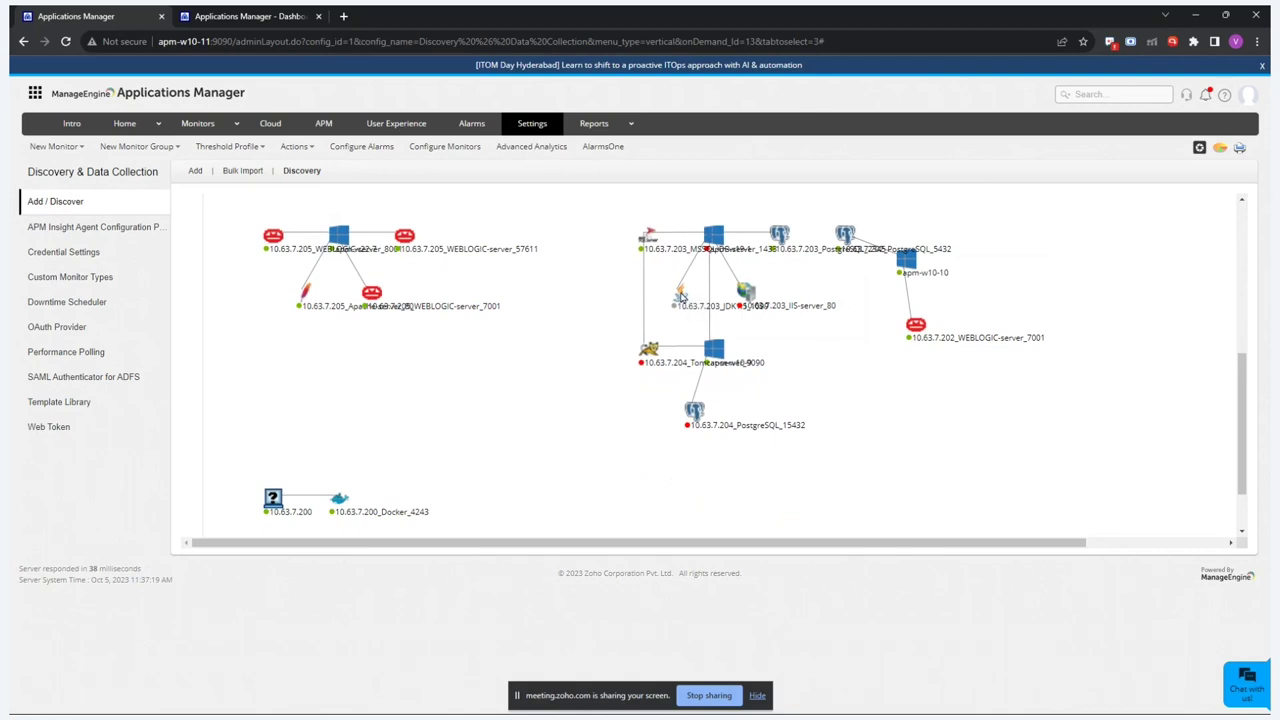
mouse_move(652, 252)
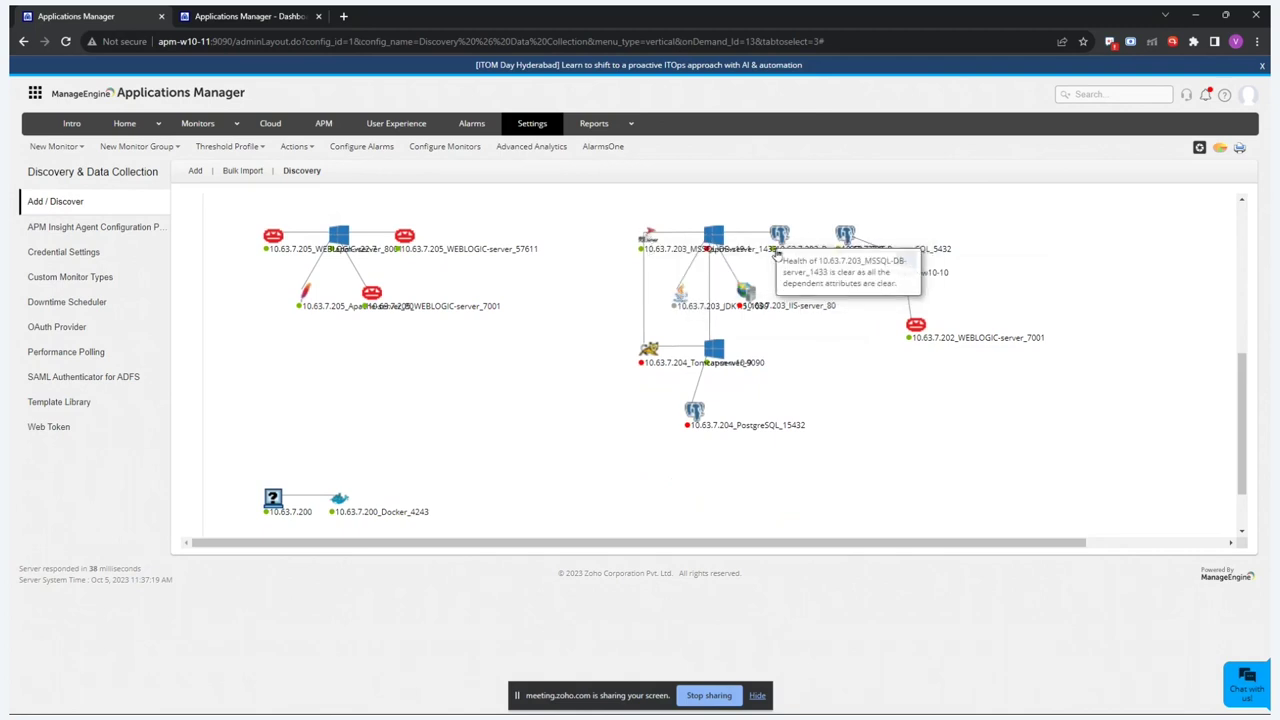
mouse_move(676, 372)
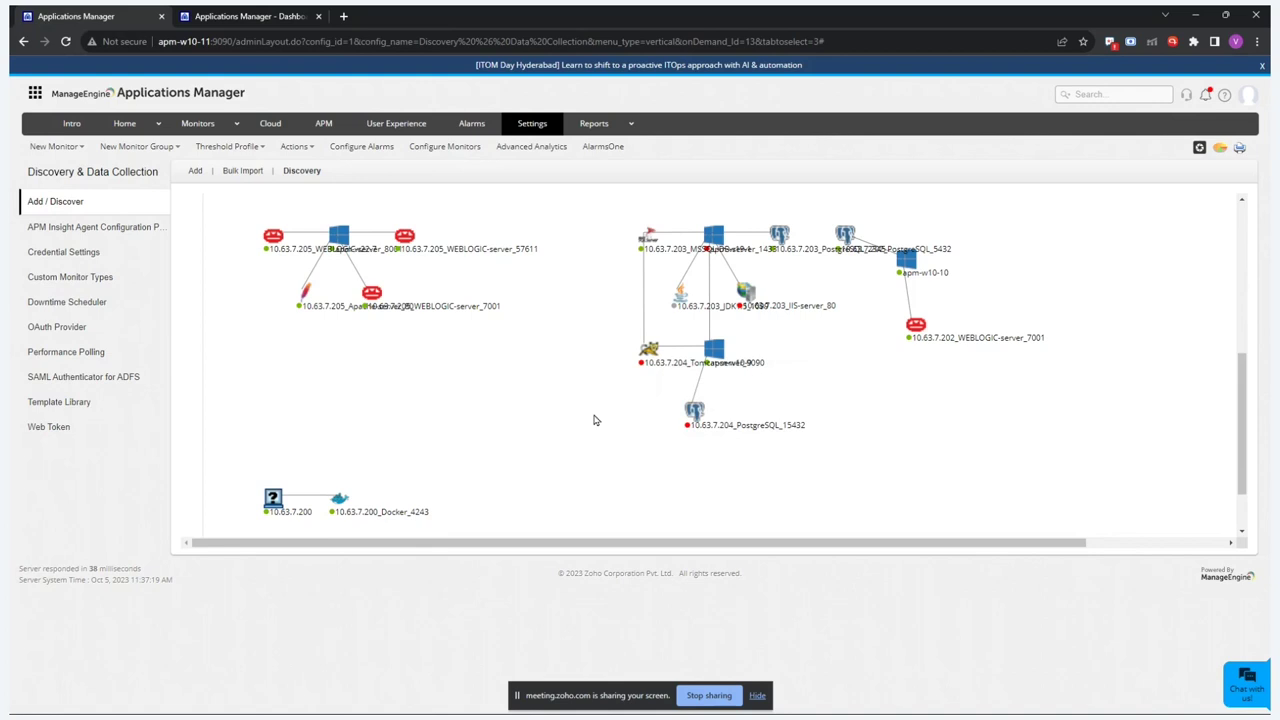
scroll(594, 420, "up", 4)
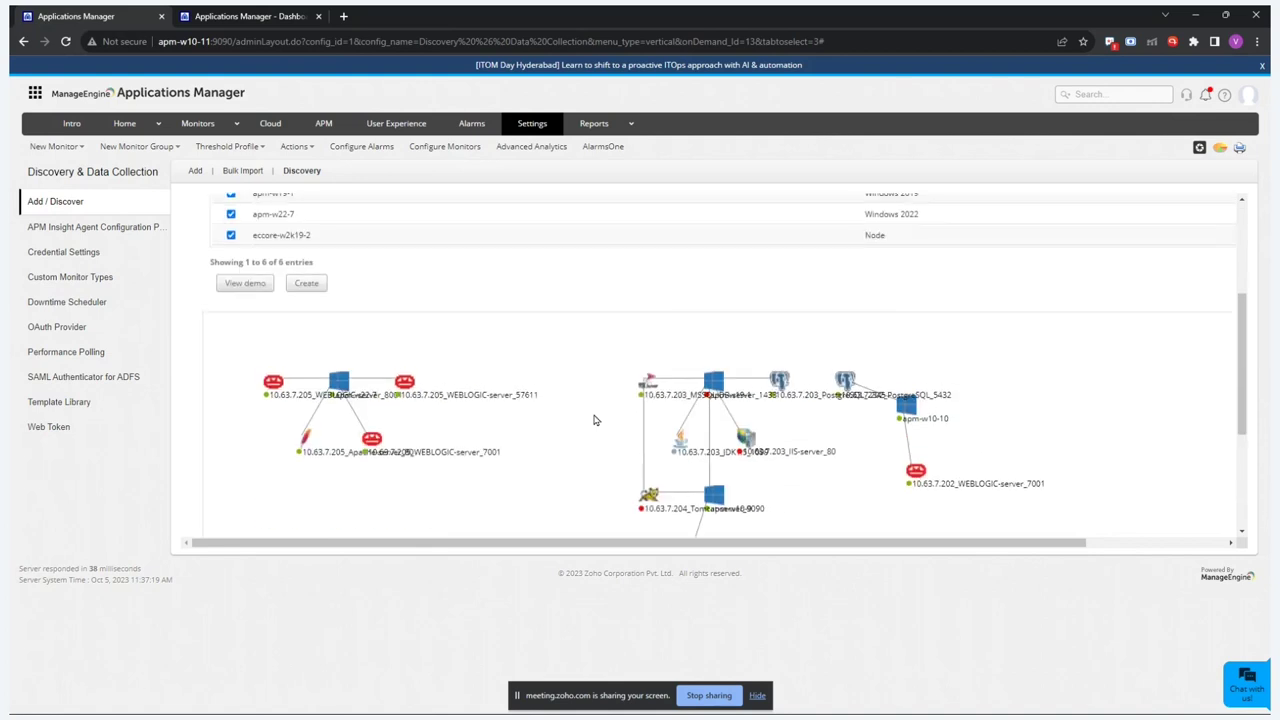
scroll(594, 420, "up", 3)
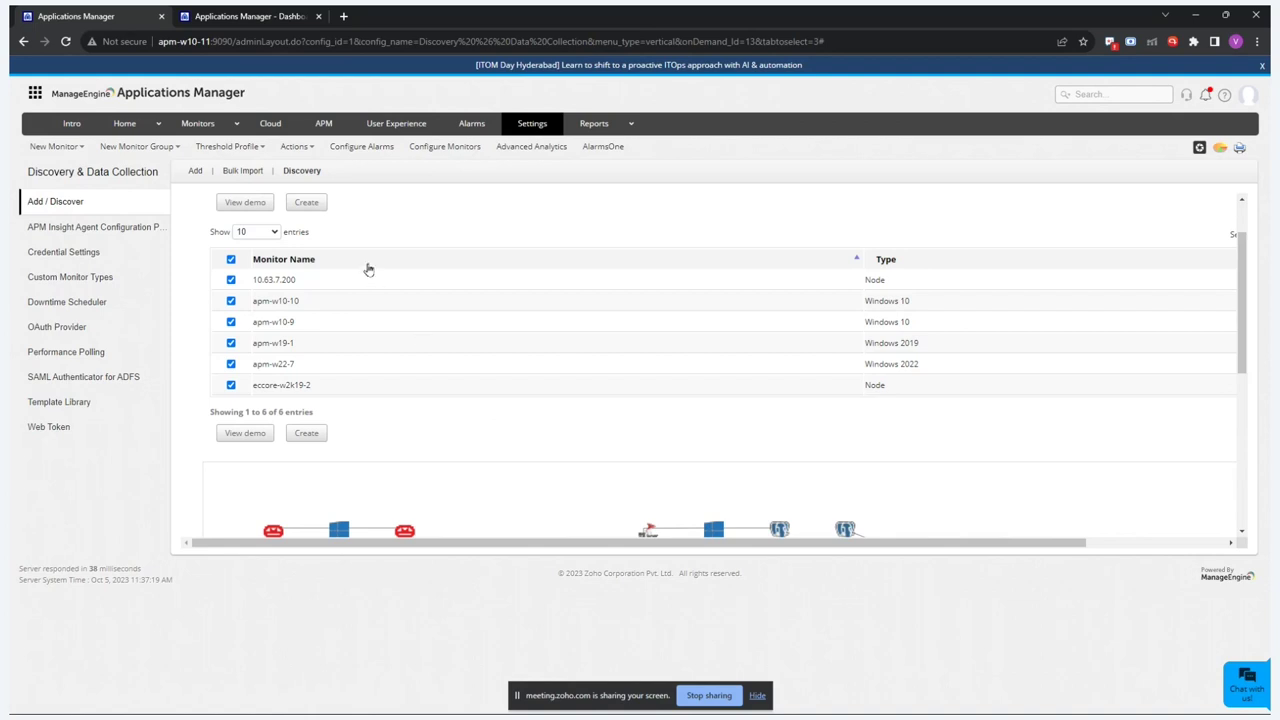
- Start a new monitor group named My App8 and set its group type to Web Application Group
left_click(177, 150)
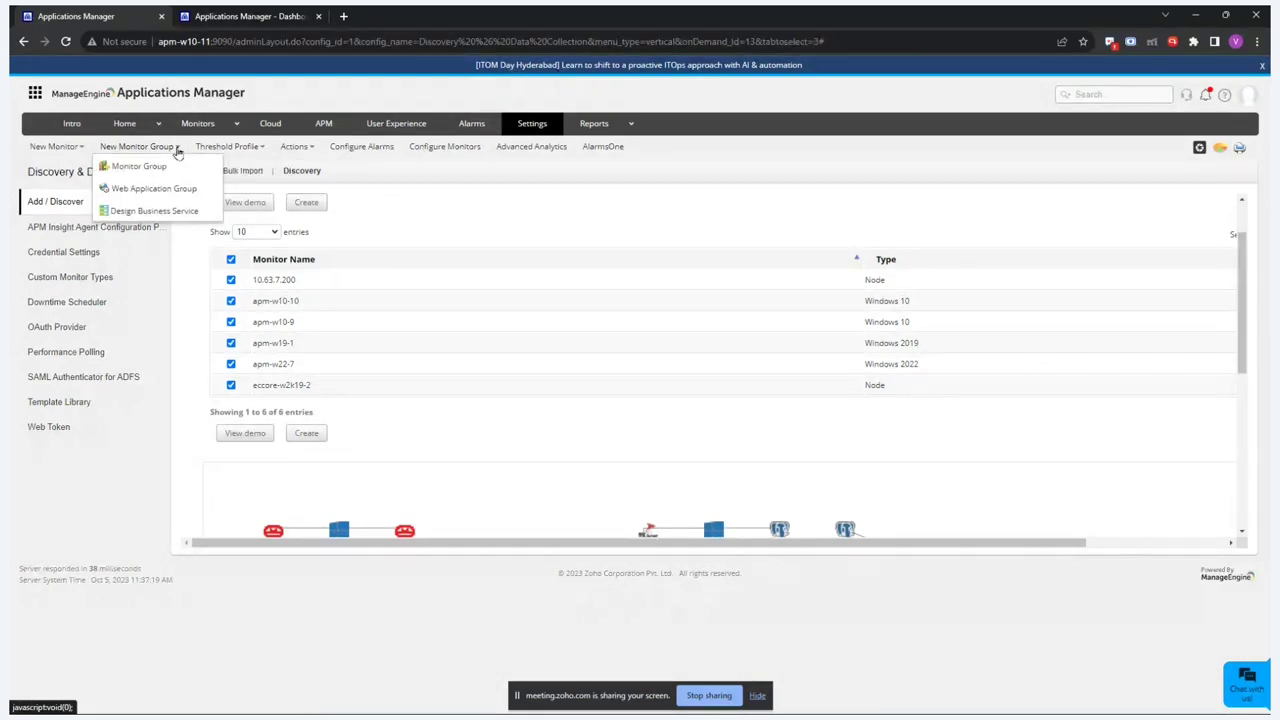
left_click(140, 166)
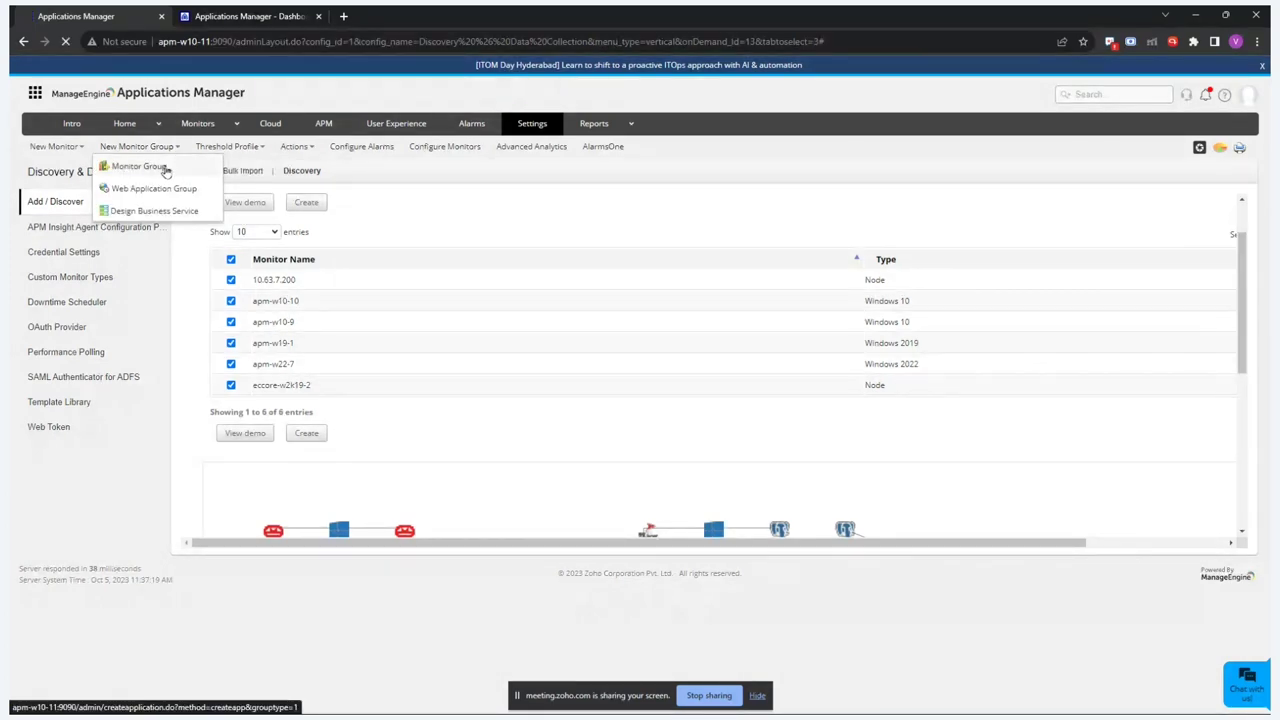
left_click(322, 206)
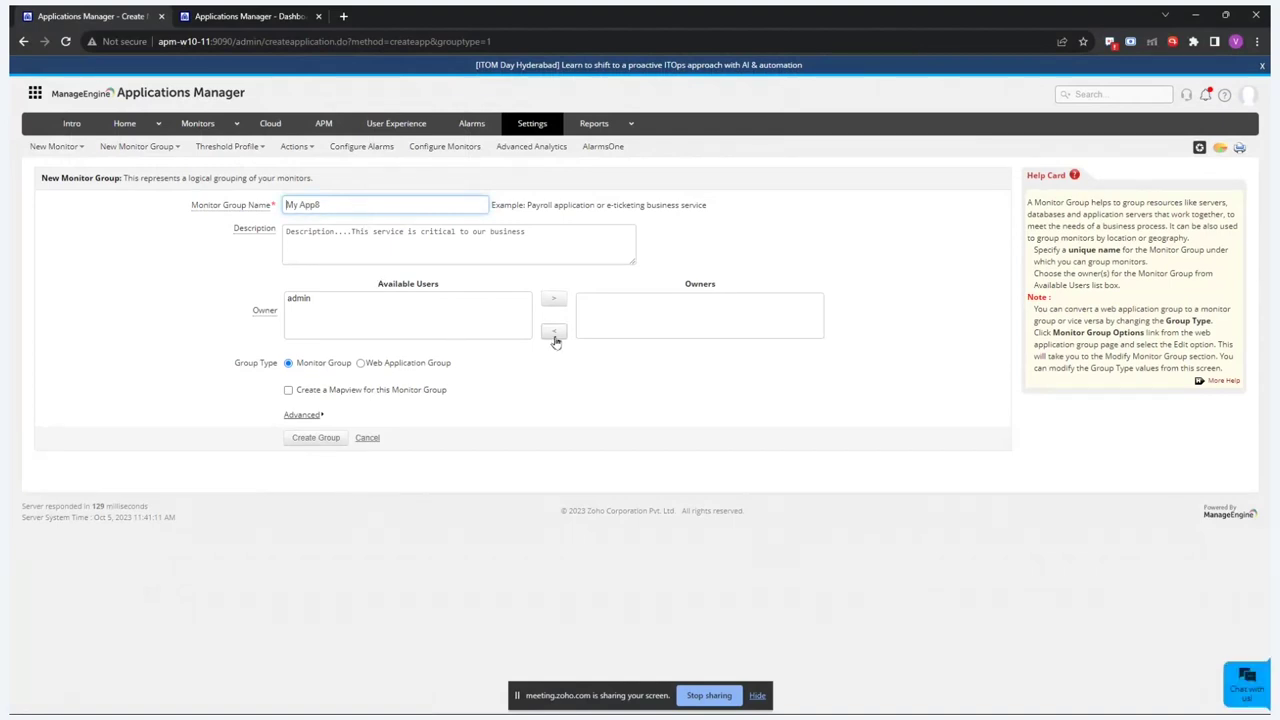
left_click(362, 370)
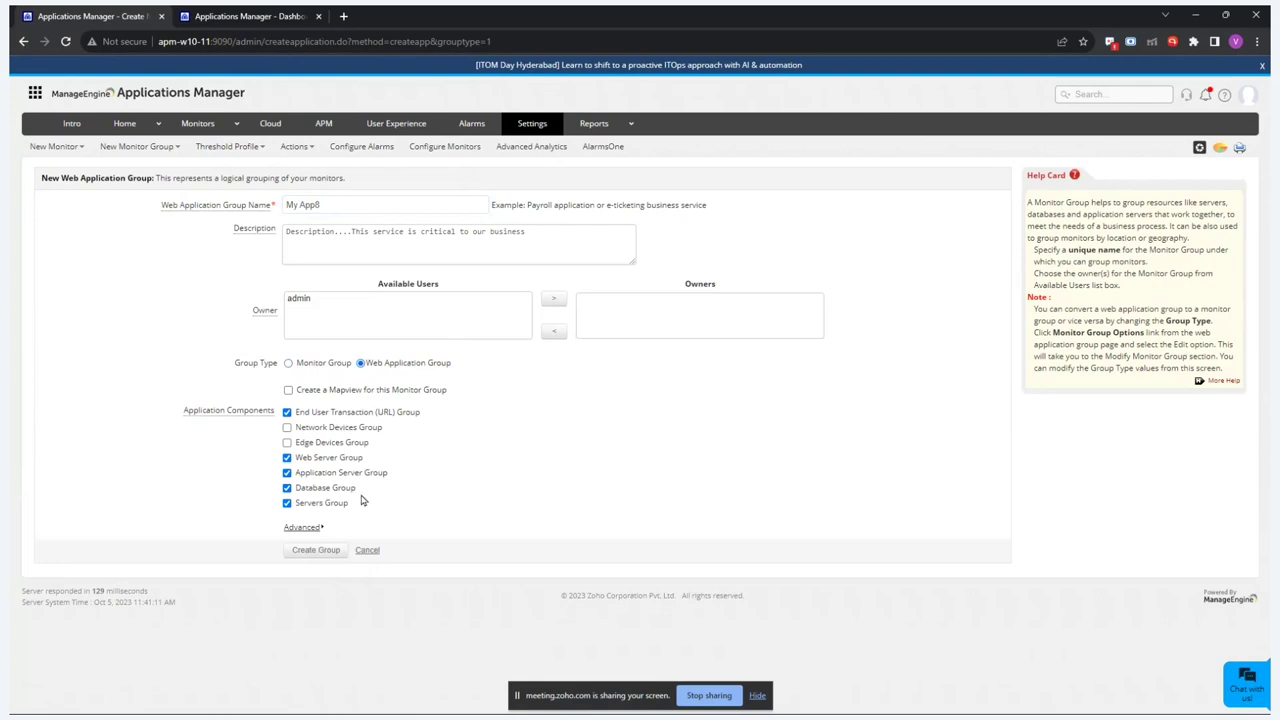
- Show the group's advanced options and set its location to Bangladesh
left_click(316, 530)
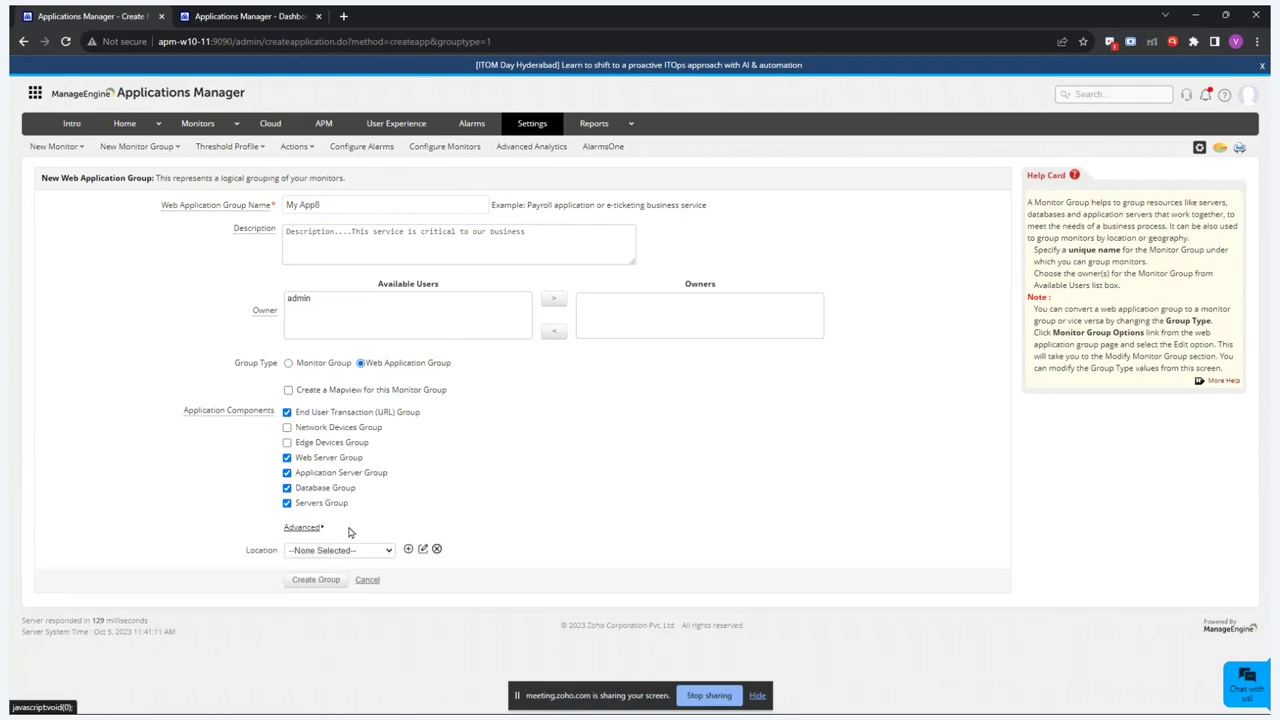
left_click(347, 556)
key("b")
key("a")
key("n")
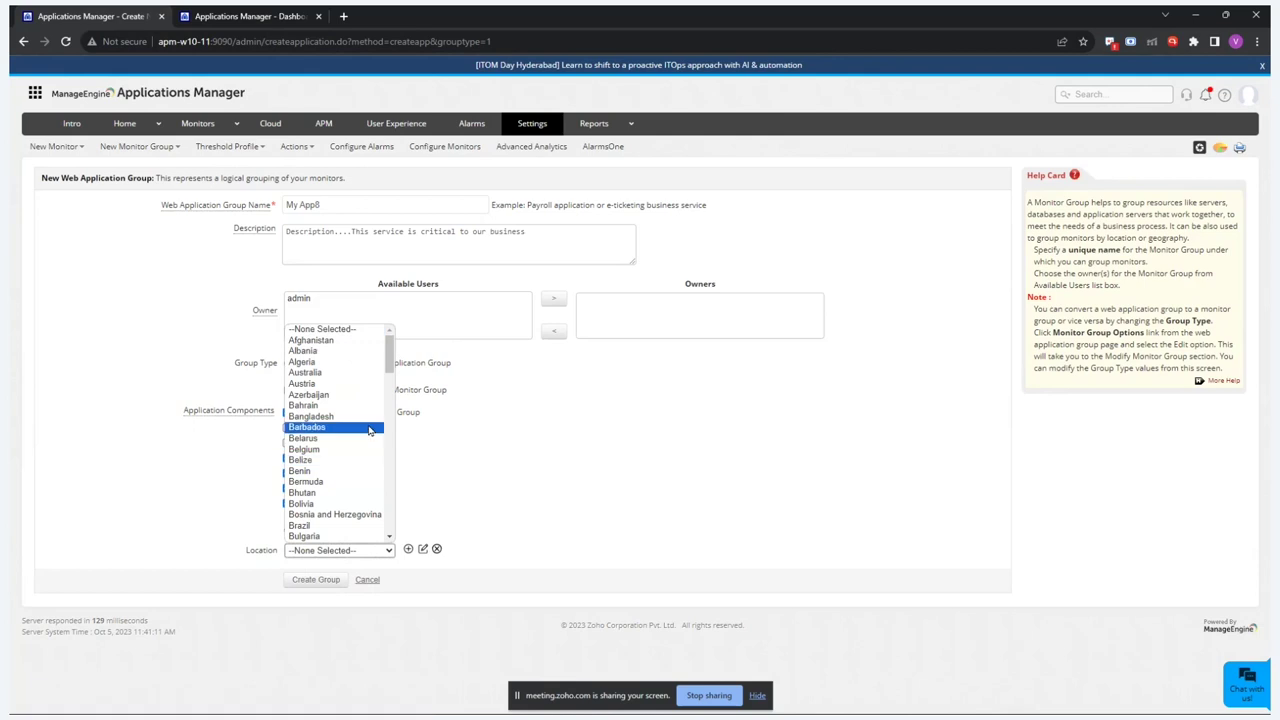
key("Return")
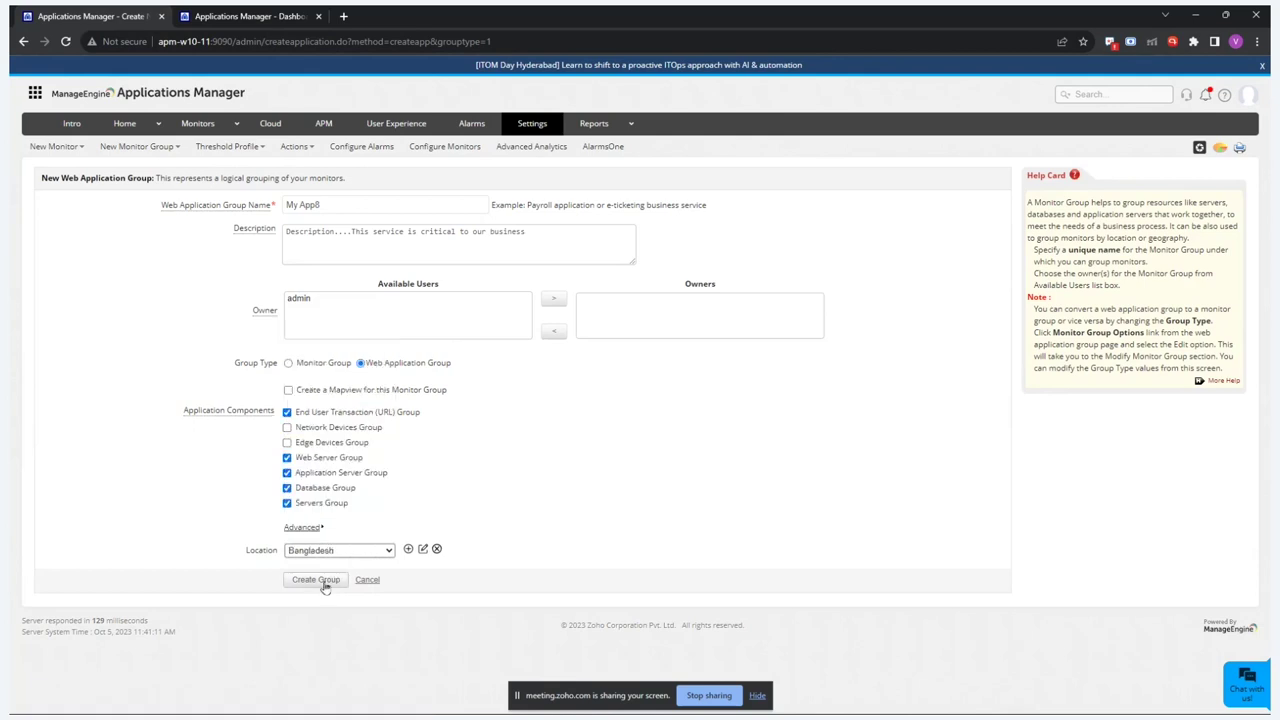
- Assign admin as the group's owner and create the web application group
left_click(413, 300)
left_click(551, 300)
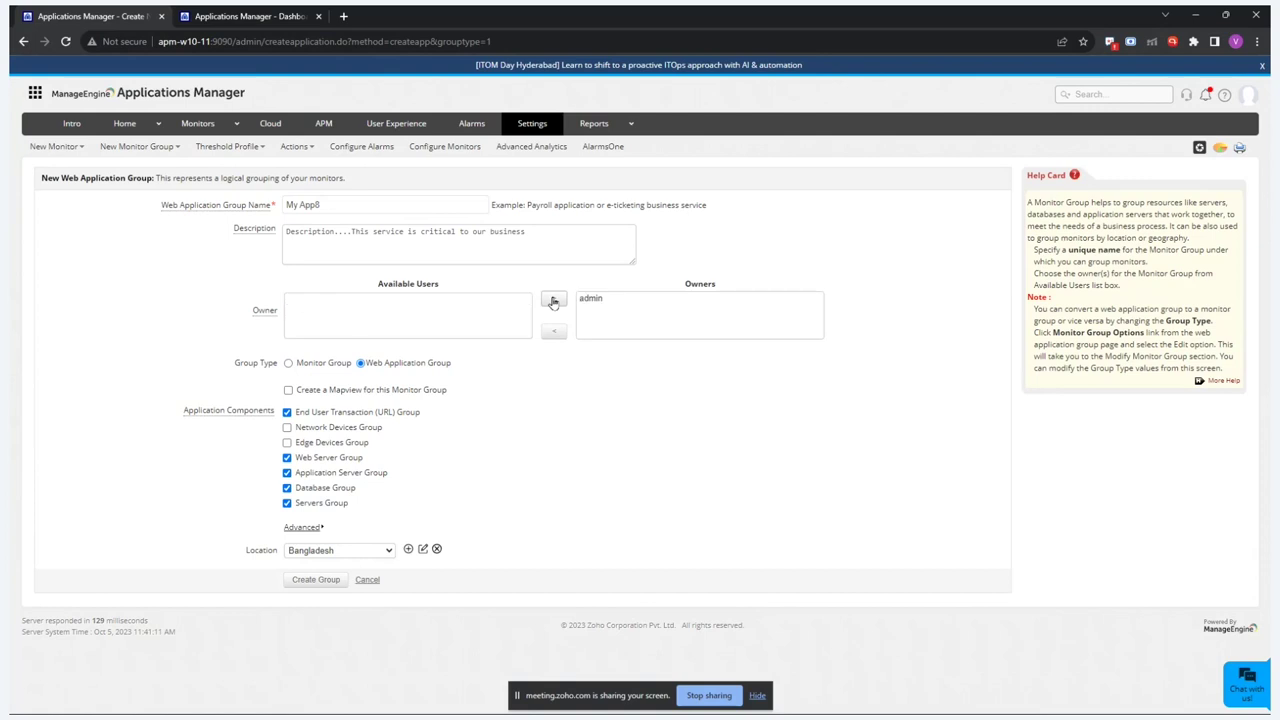
left_click(322, 582)
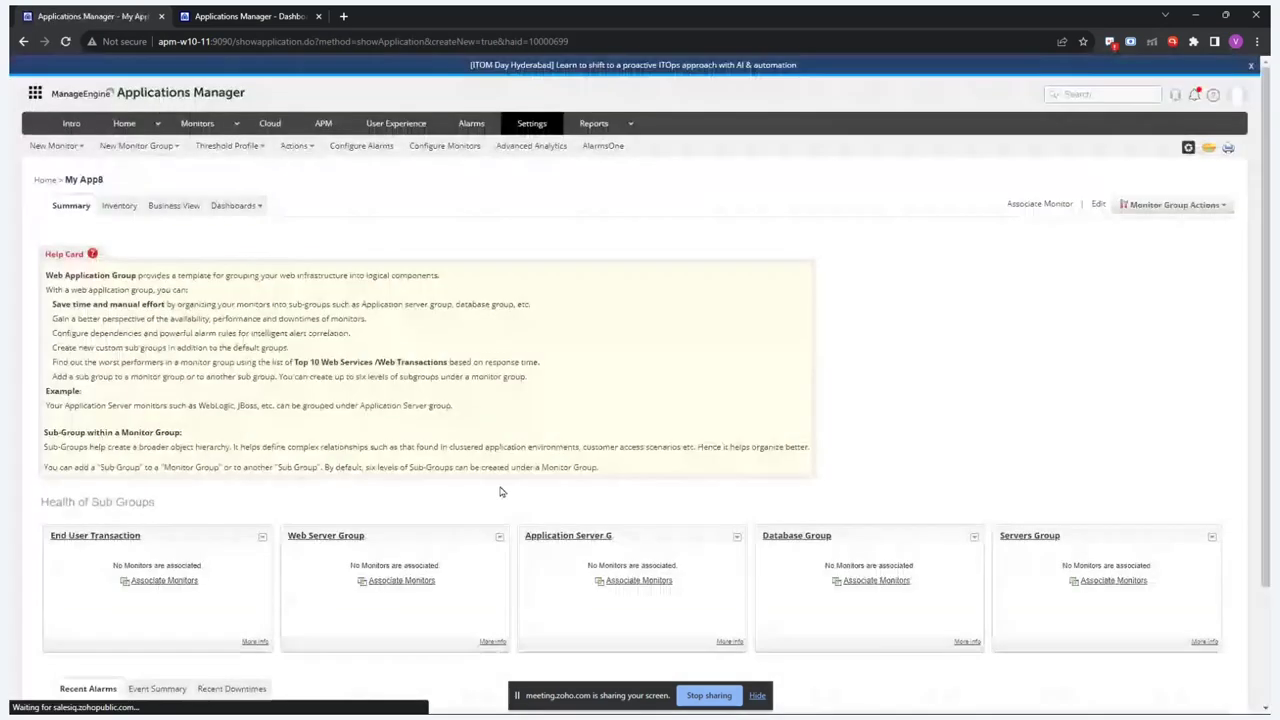
- Review the new My App8 group's summary, inventory, business view and dashboards, then return to its summary
scroll(500, 491, "down", 3)
scroll(500, 491, "up", 1)
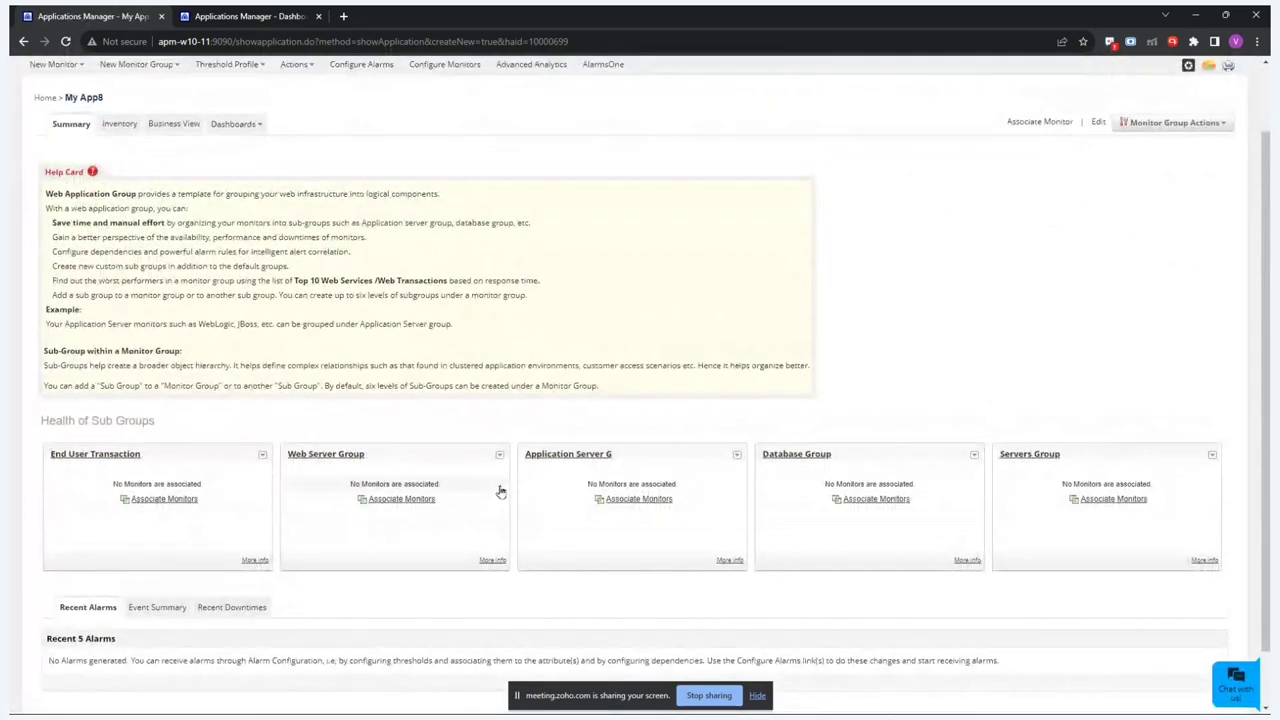
scroll(500, 491, "up", 2)
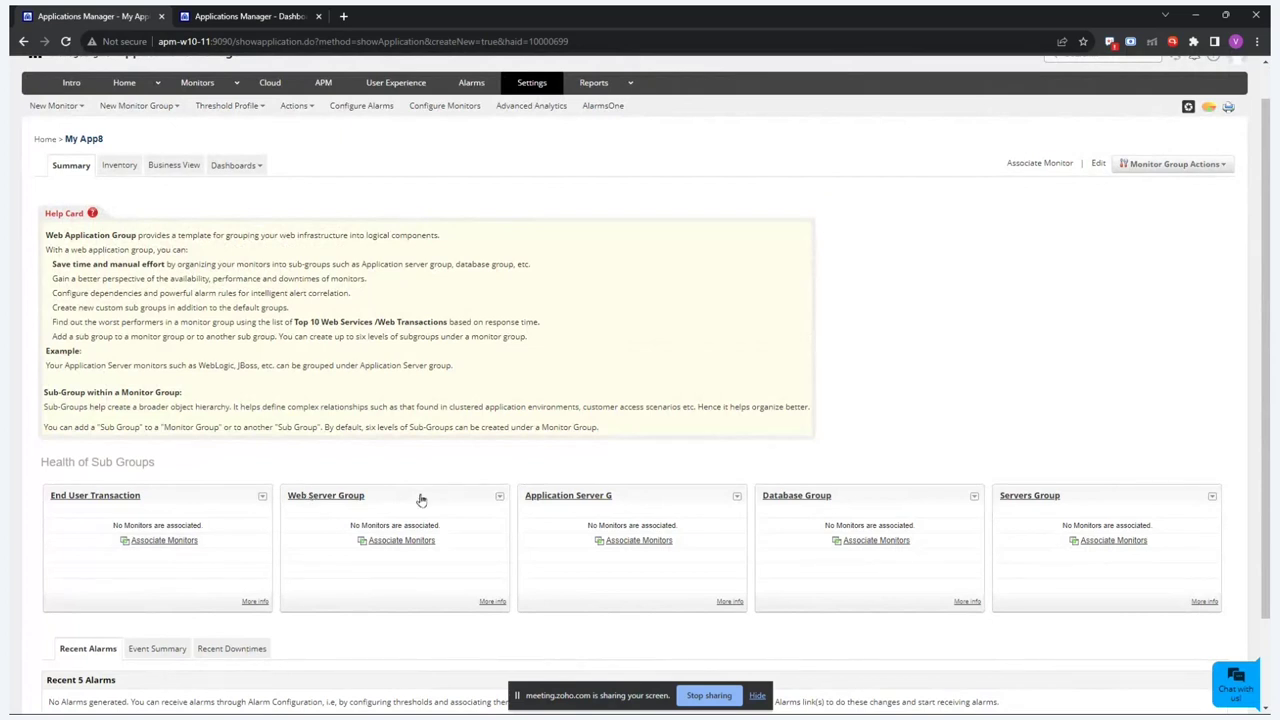
left_click(124, 166)
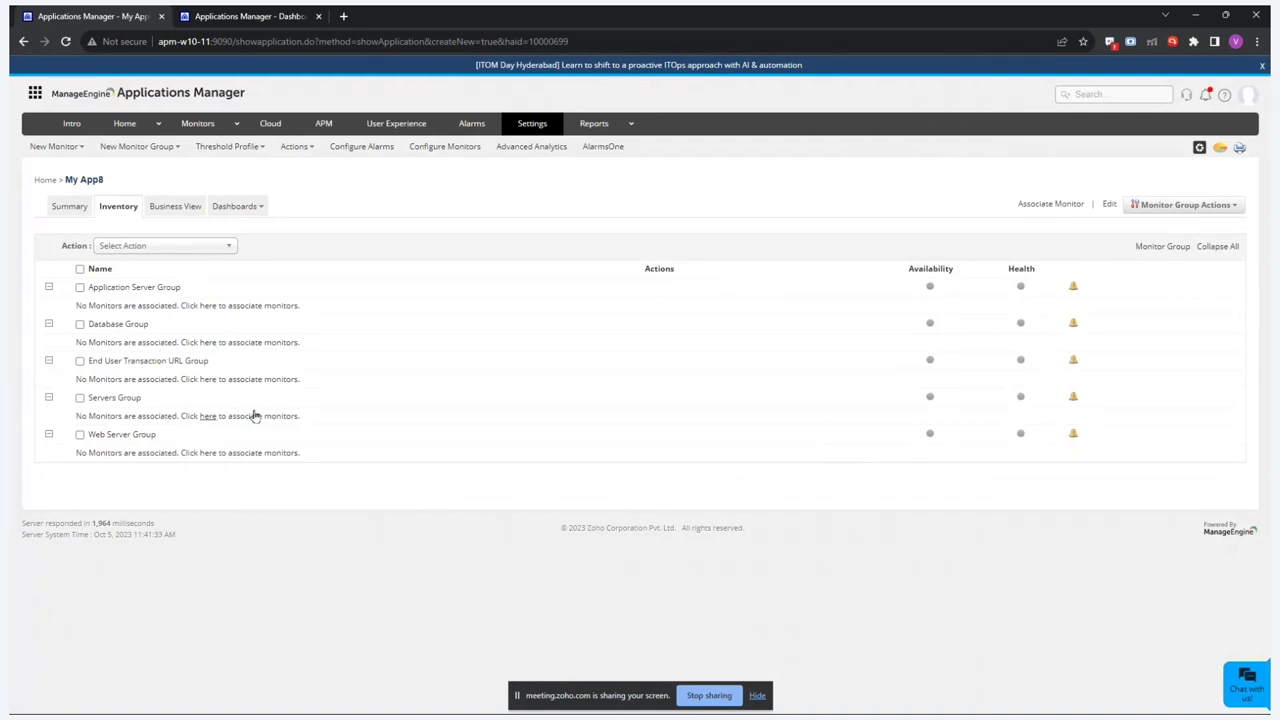
left_click(197, 211)
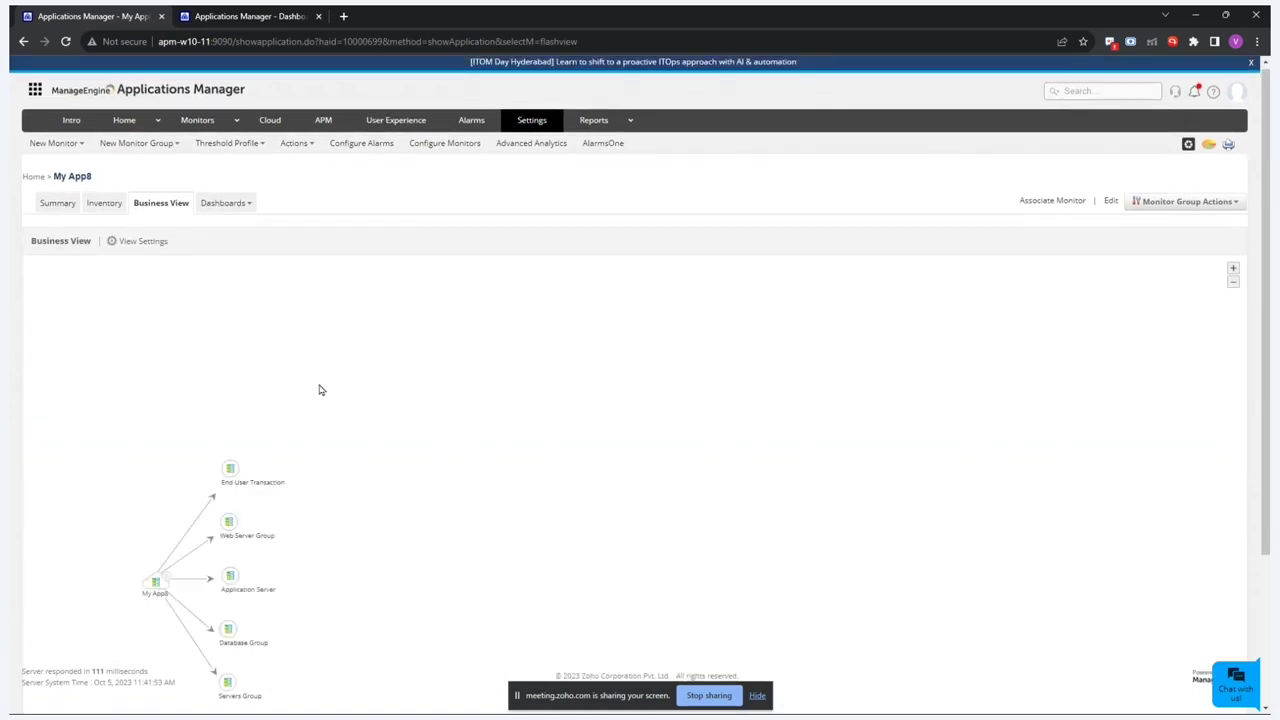
left_click(224, 206)
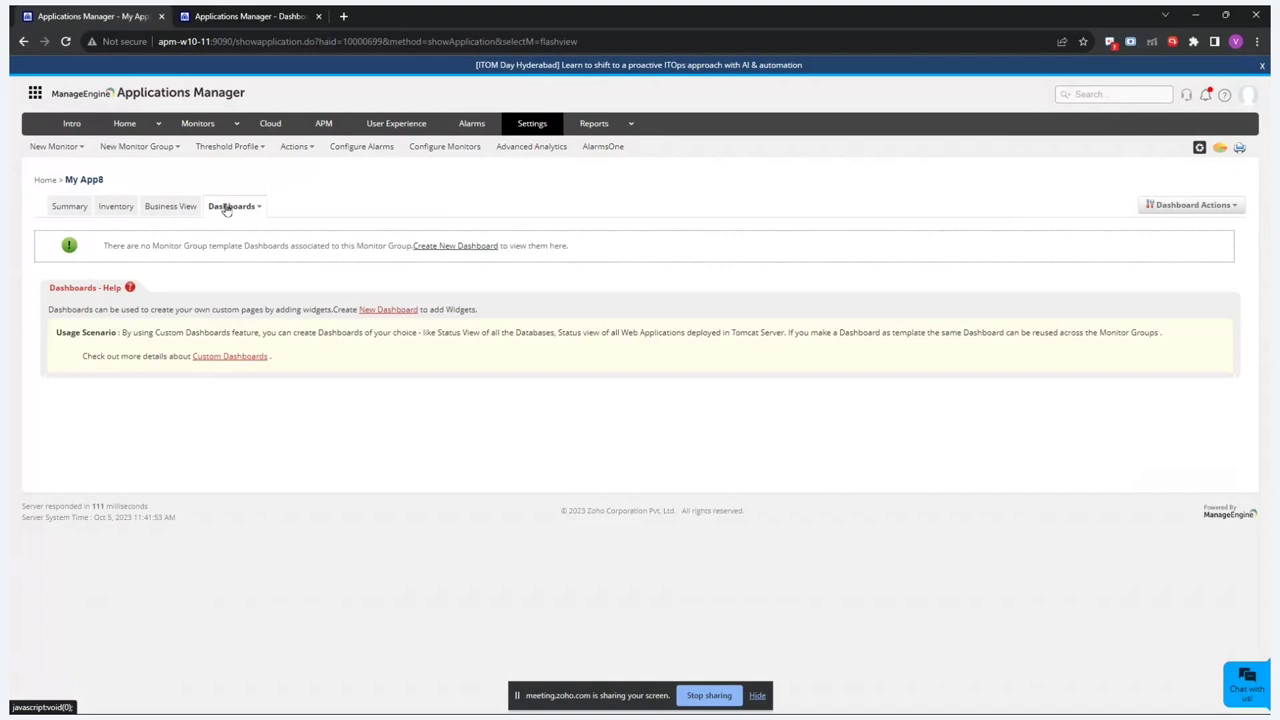
left_click(70, 206)
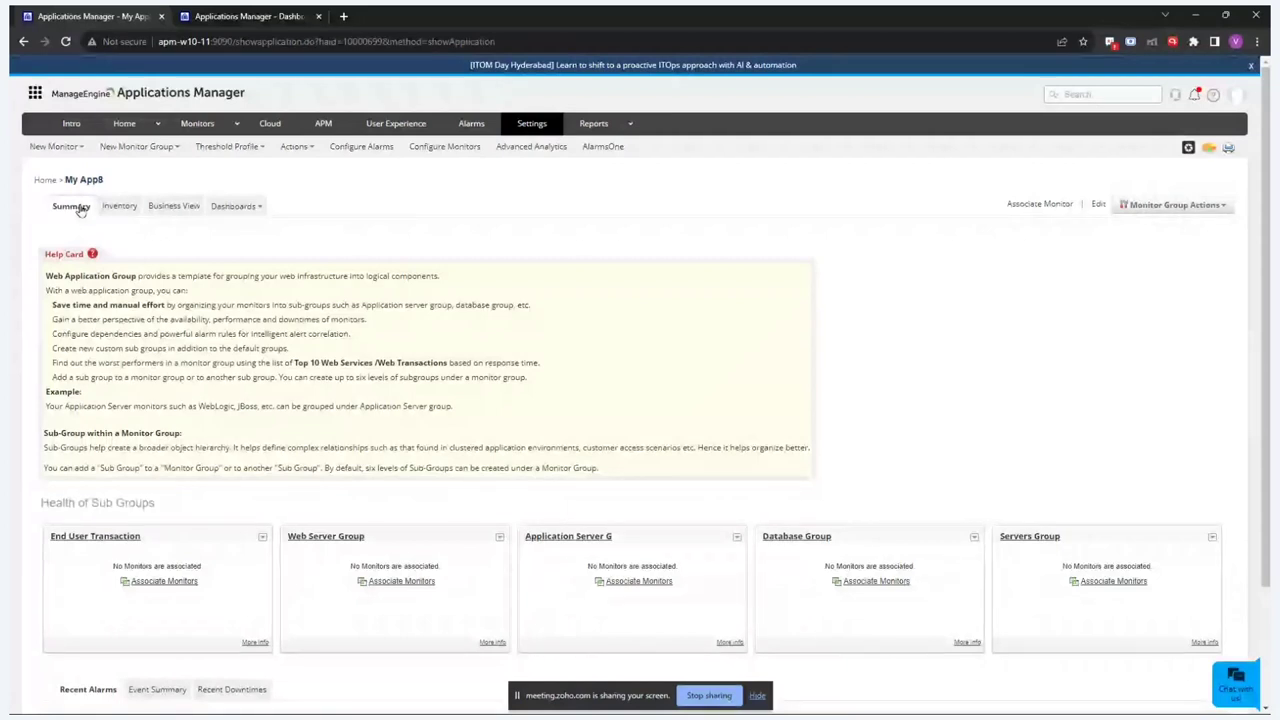
key("alt+Tab")
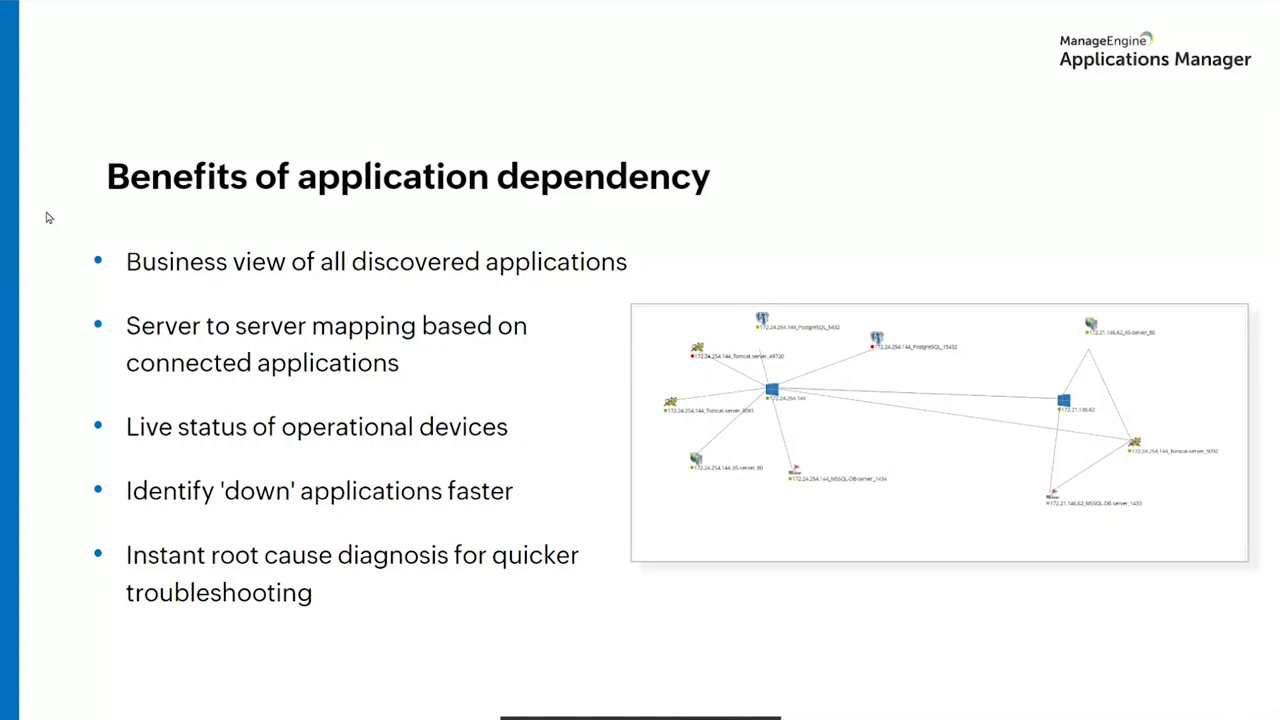
key("Right")
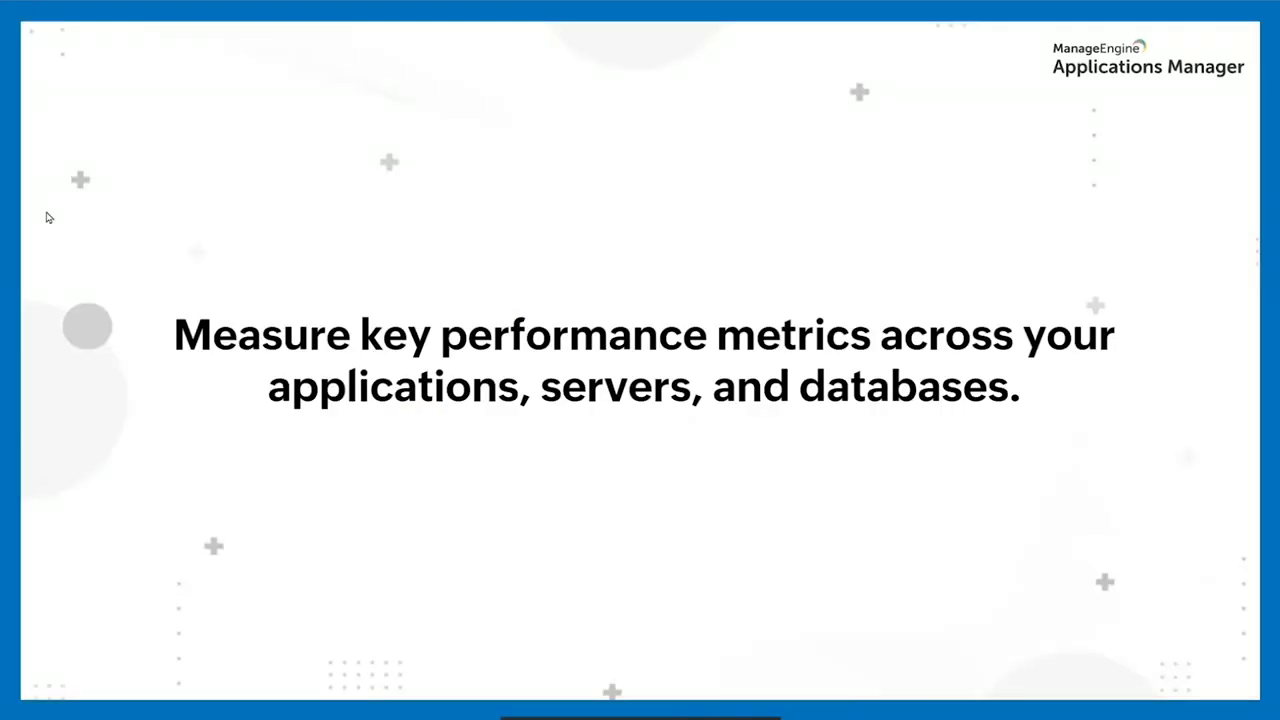
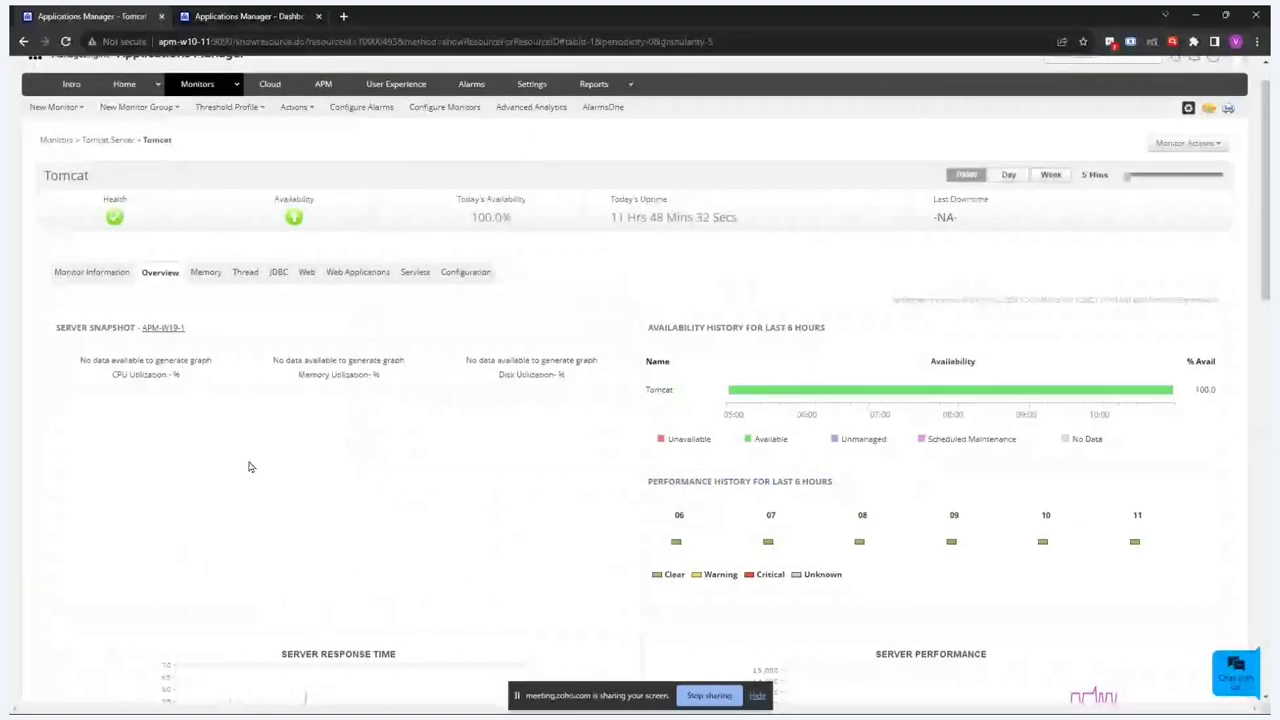
- Examine the Tomcat monitor's memory utilization, memory usage history and memory pool details
scroll(296, 444, "down", 3)
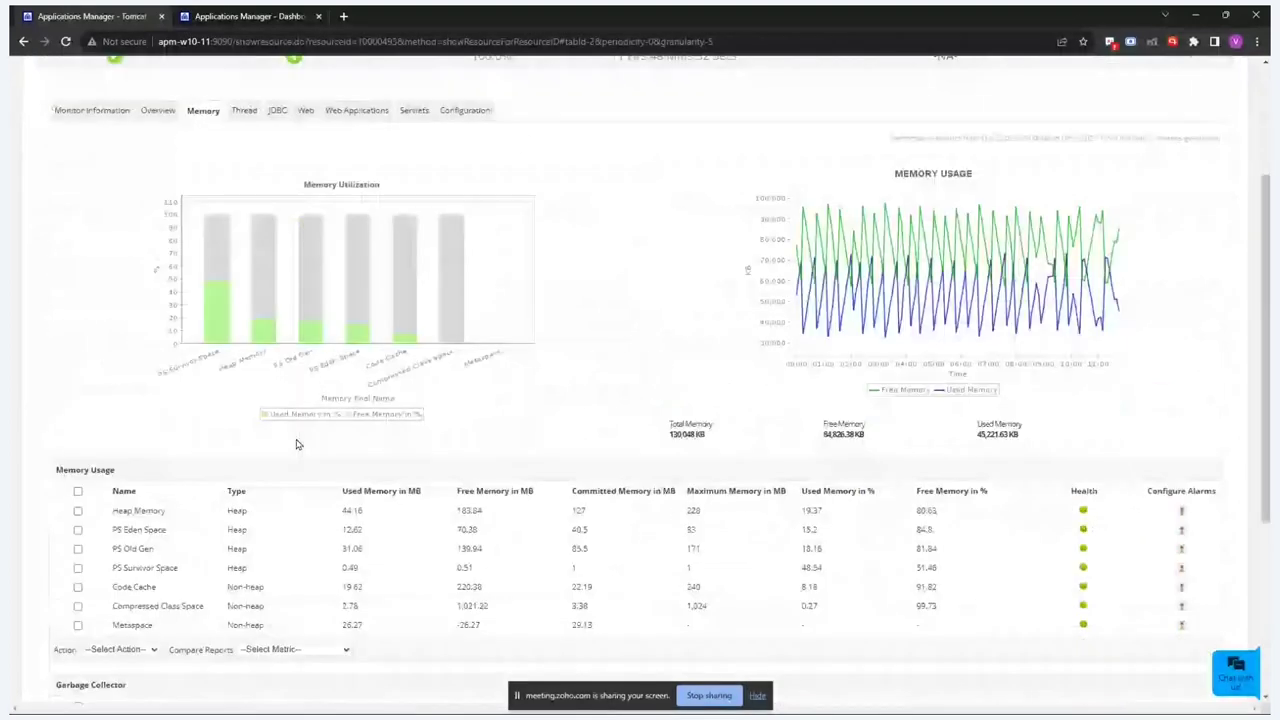
scroll(296, 444, "down", 1)
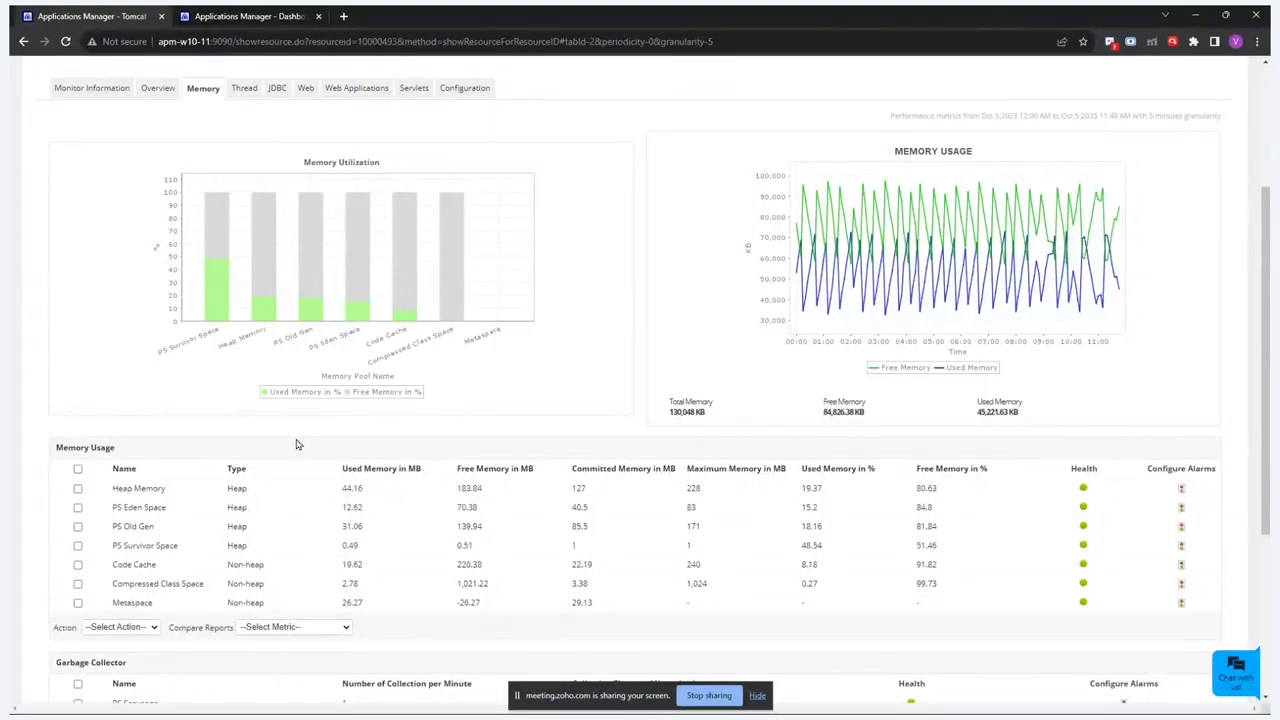
scroll(296, 444, "up", 1)
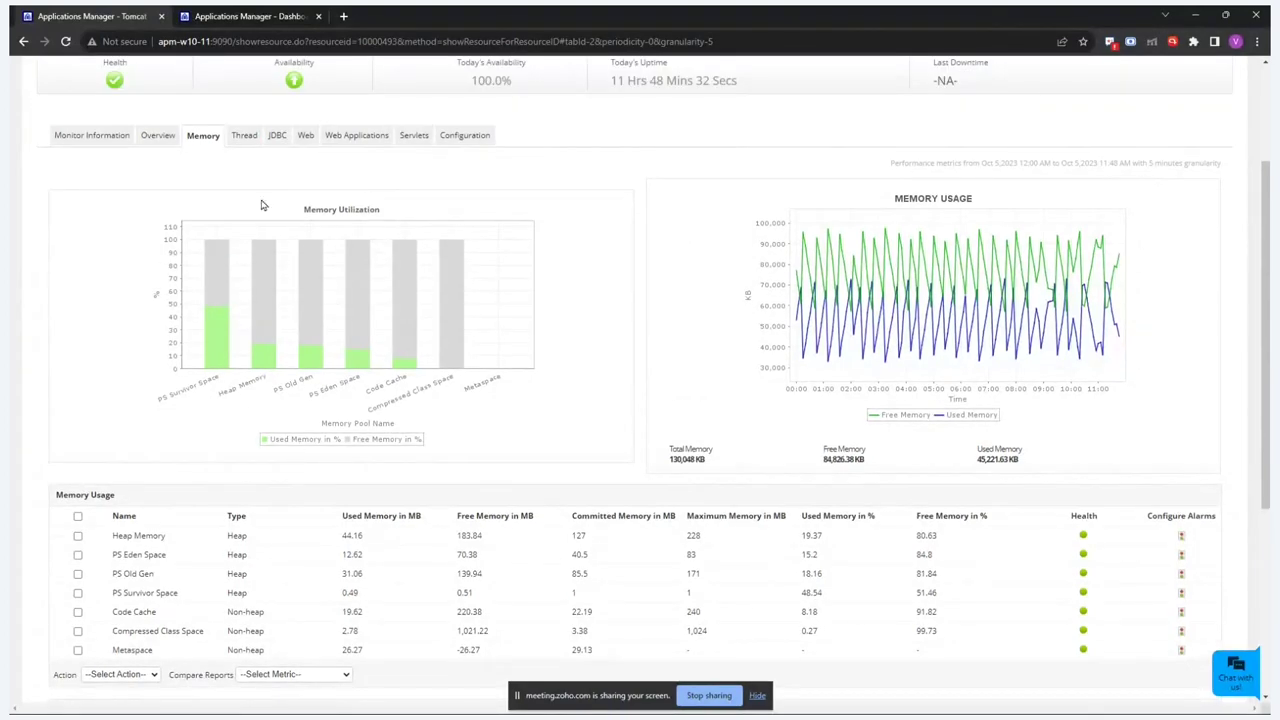
- Examine the Tomcat monitor's thread pool utilization, busy threads and thread pool details
left_click(244, 135)
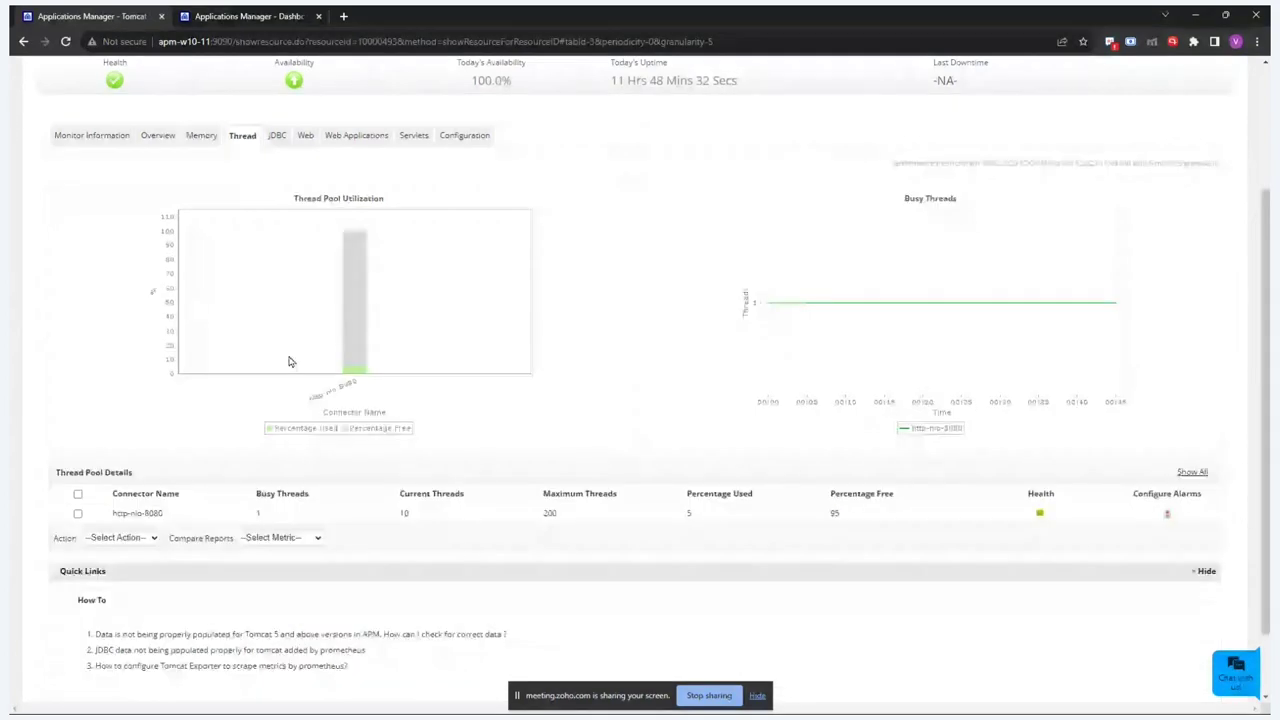
scroll(289, 362, "down", 1)
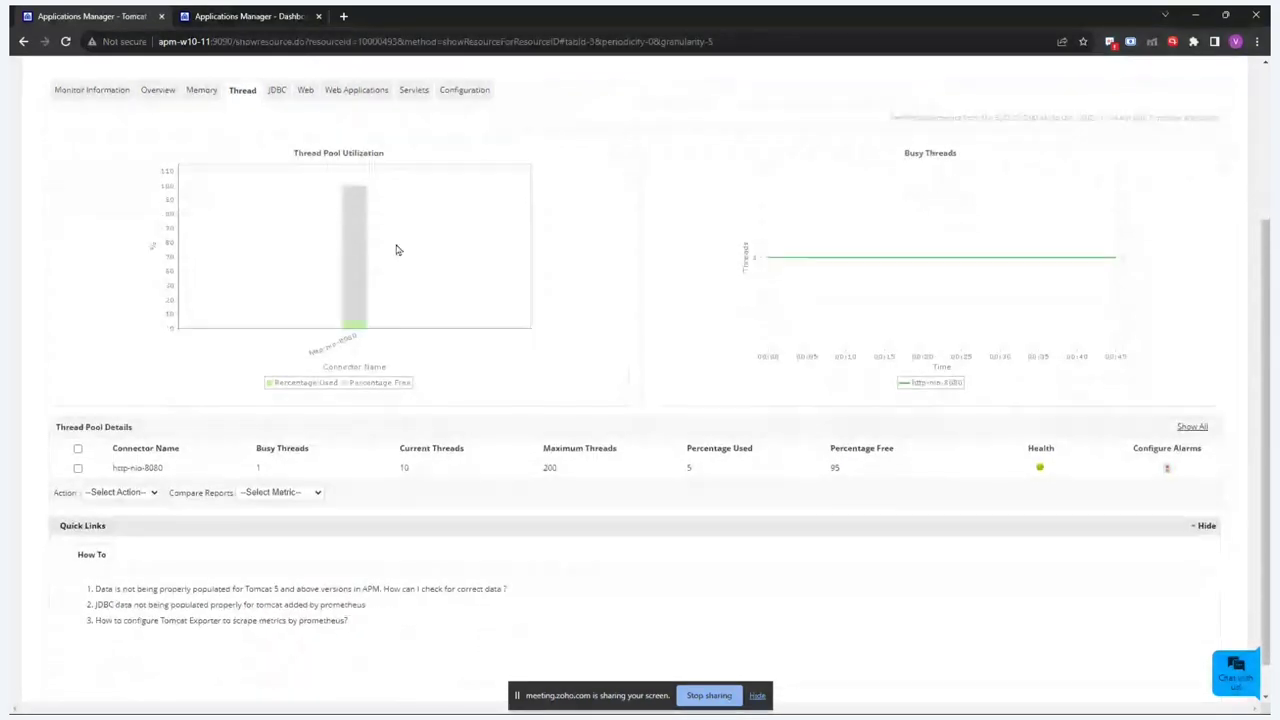
scroll(396, 249, "down", 1)
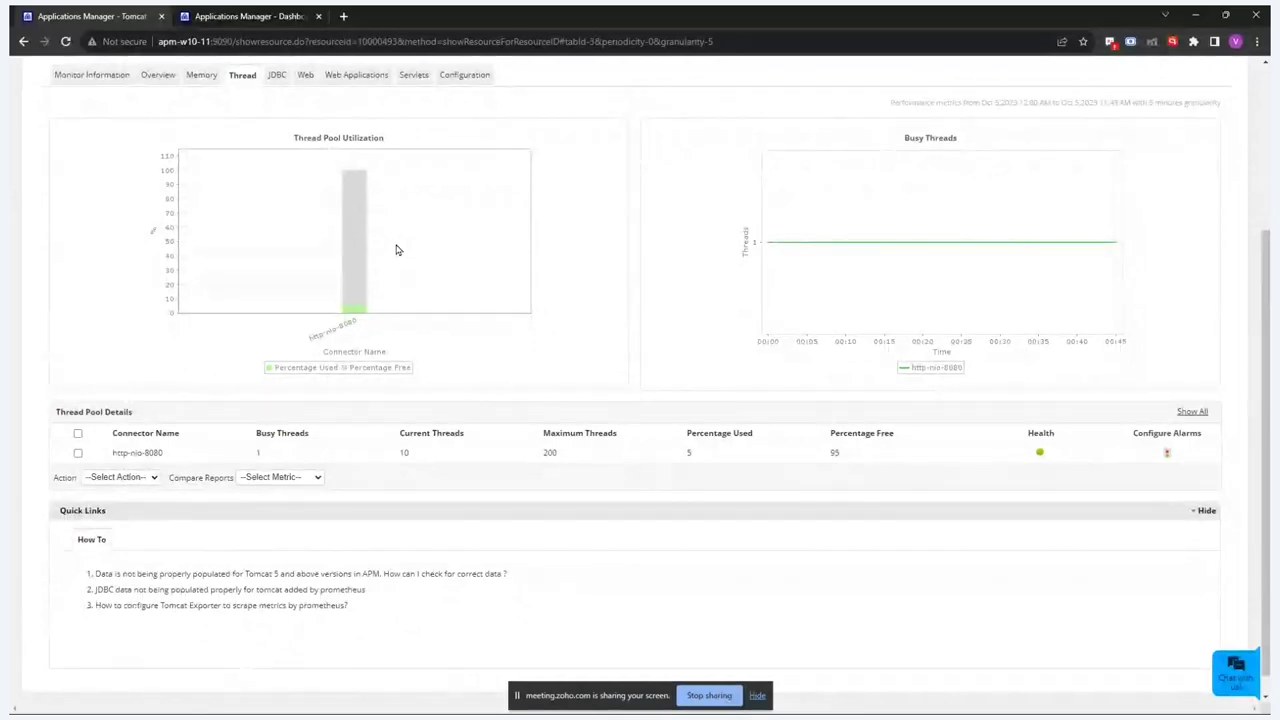
scroll(359, 194, "up", 1)
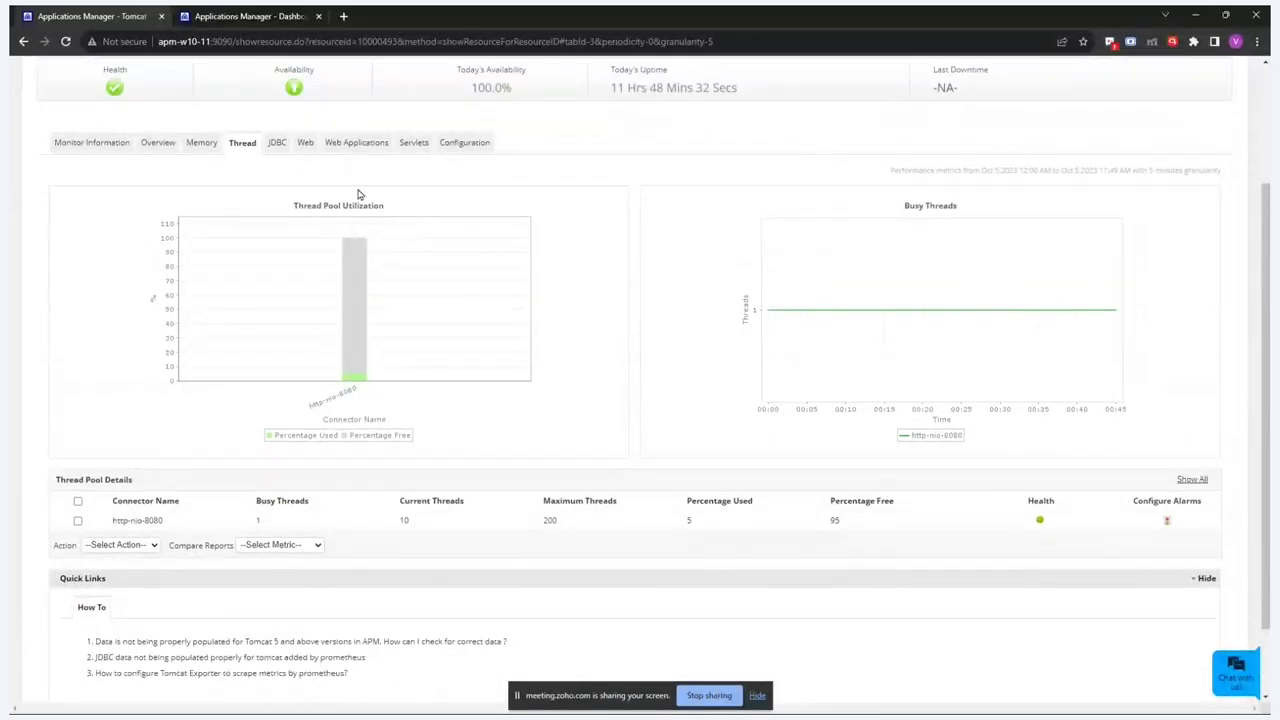
- Examine the Tomcat monitor's JDBC connection pool details, web request statistics, processing time and global request processor
left_click(285, 149)
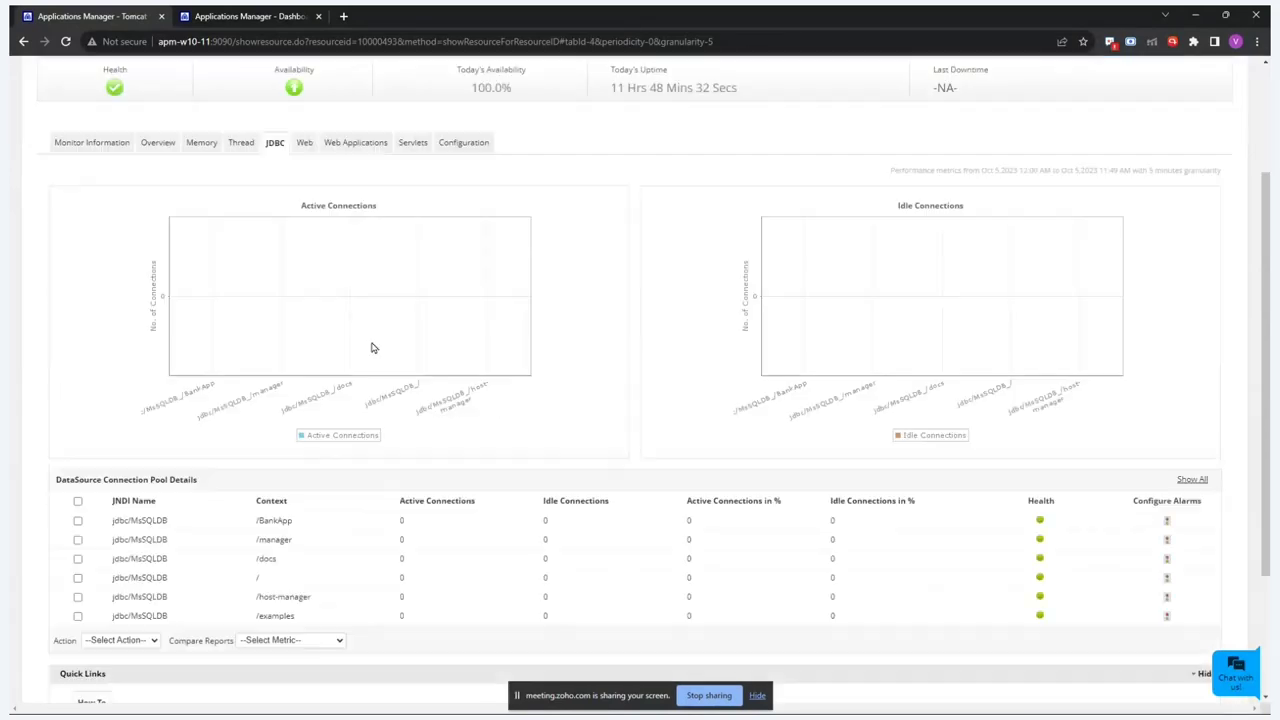
scroll(371, 347, "down", 2)
scroll(371, 347, "up", 2)
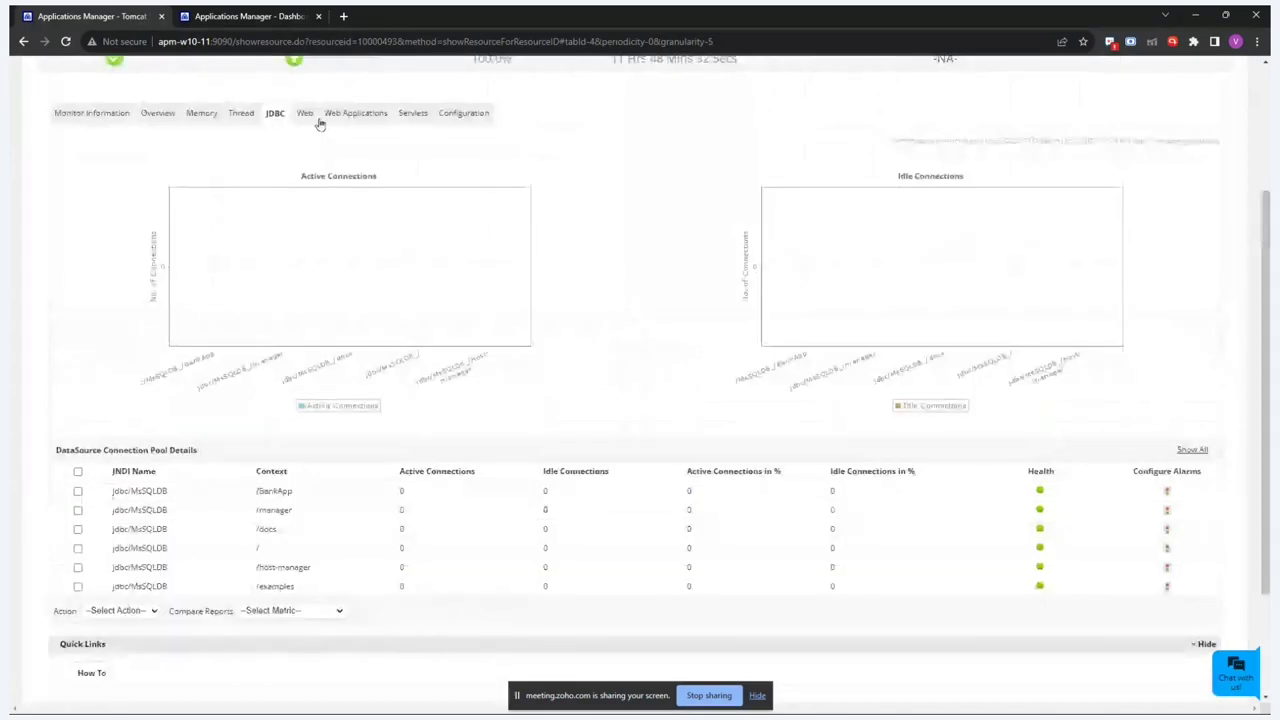
left_click(304, 113)
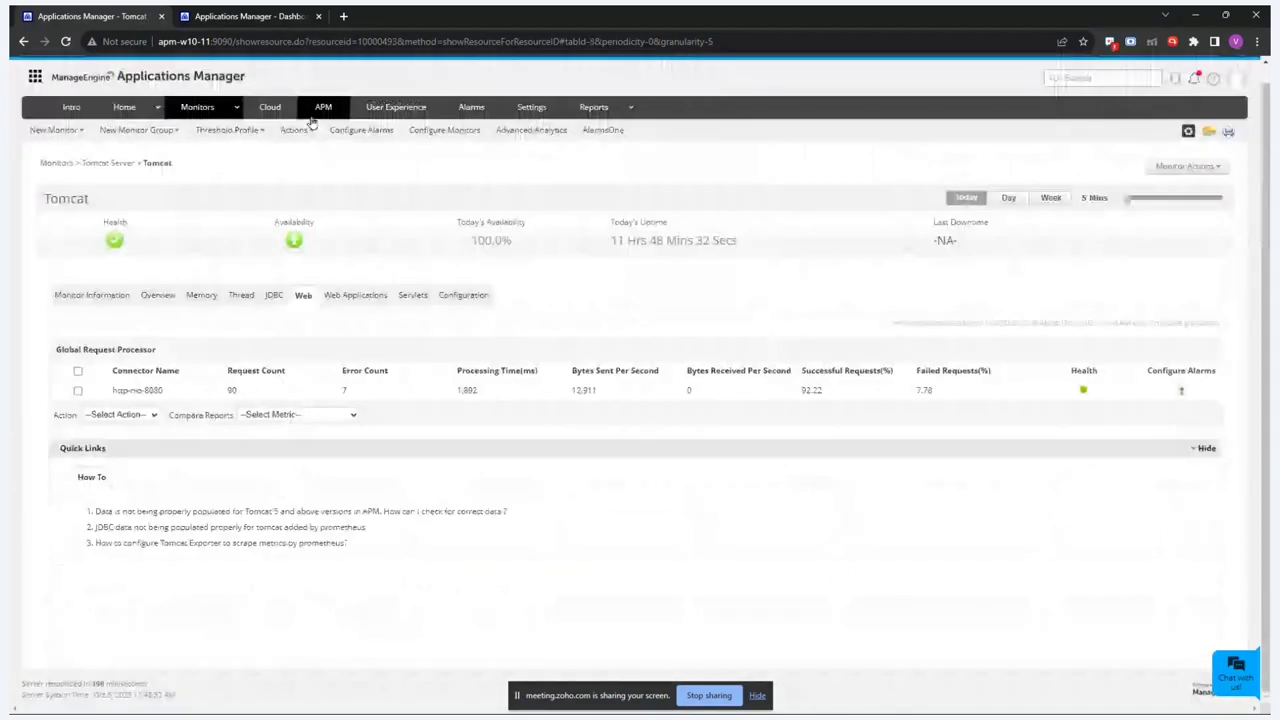
scroll(506, 223, "down", 2)
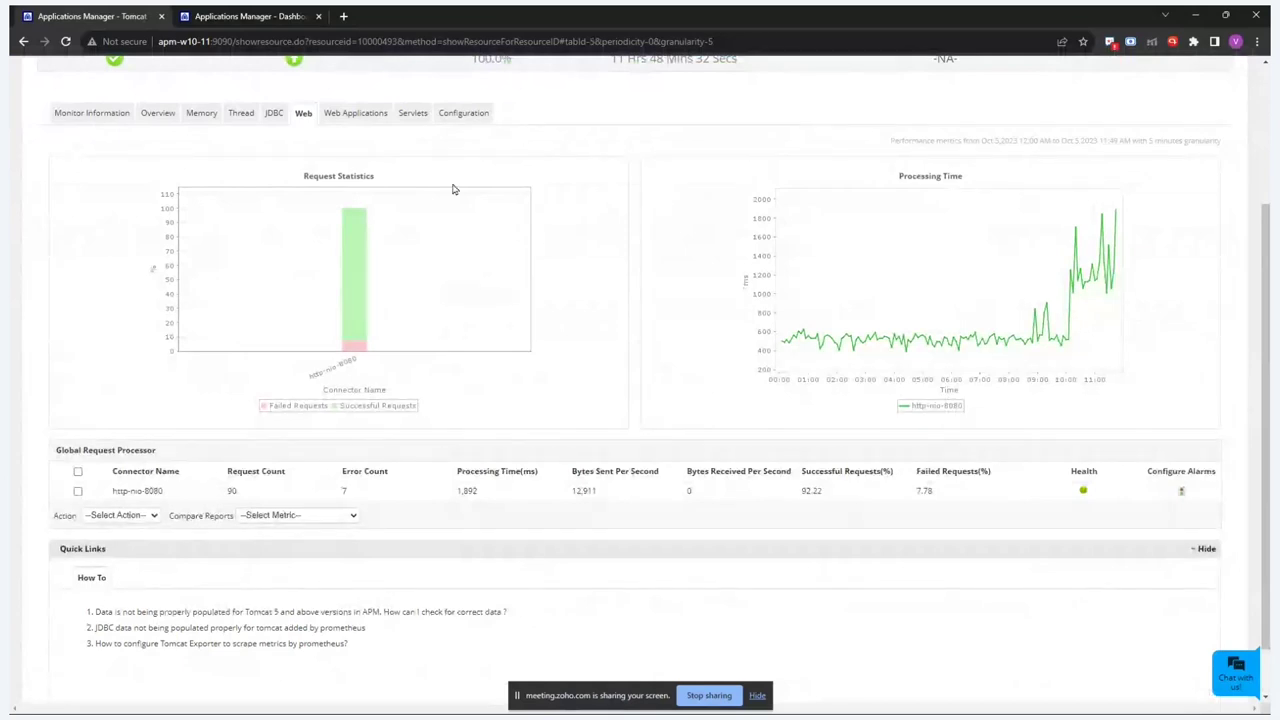
- Review the Tomcat monitor's web application sessions and summary, its servlets, and its general monitor information
left_click(370, 118)
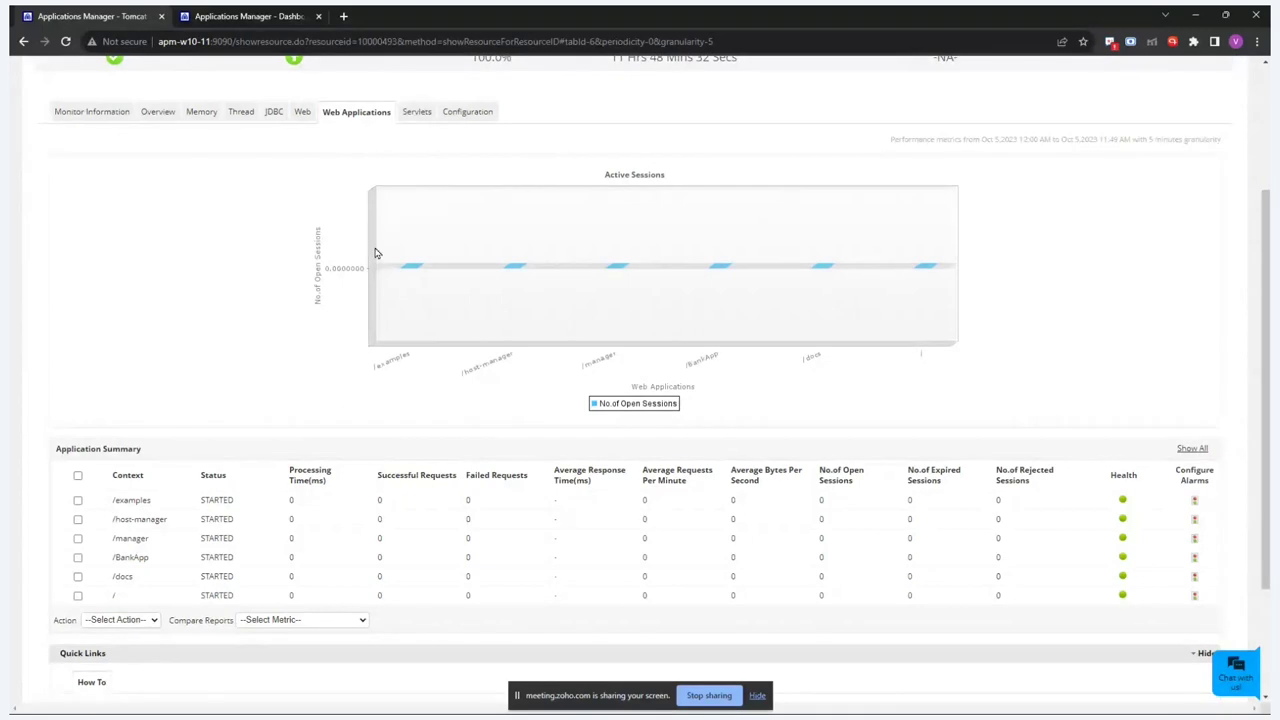
left_click(418, 122)
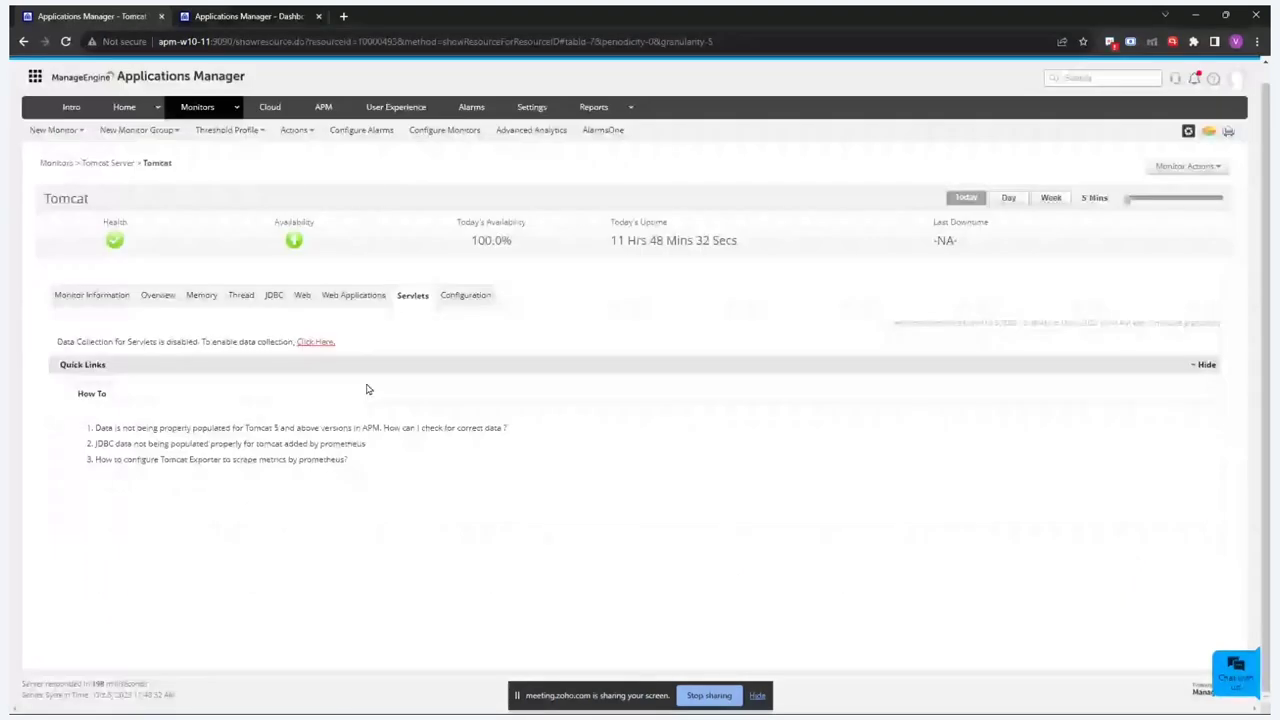
left_click(106, 290)
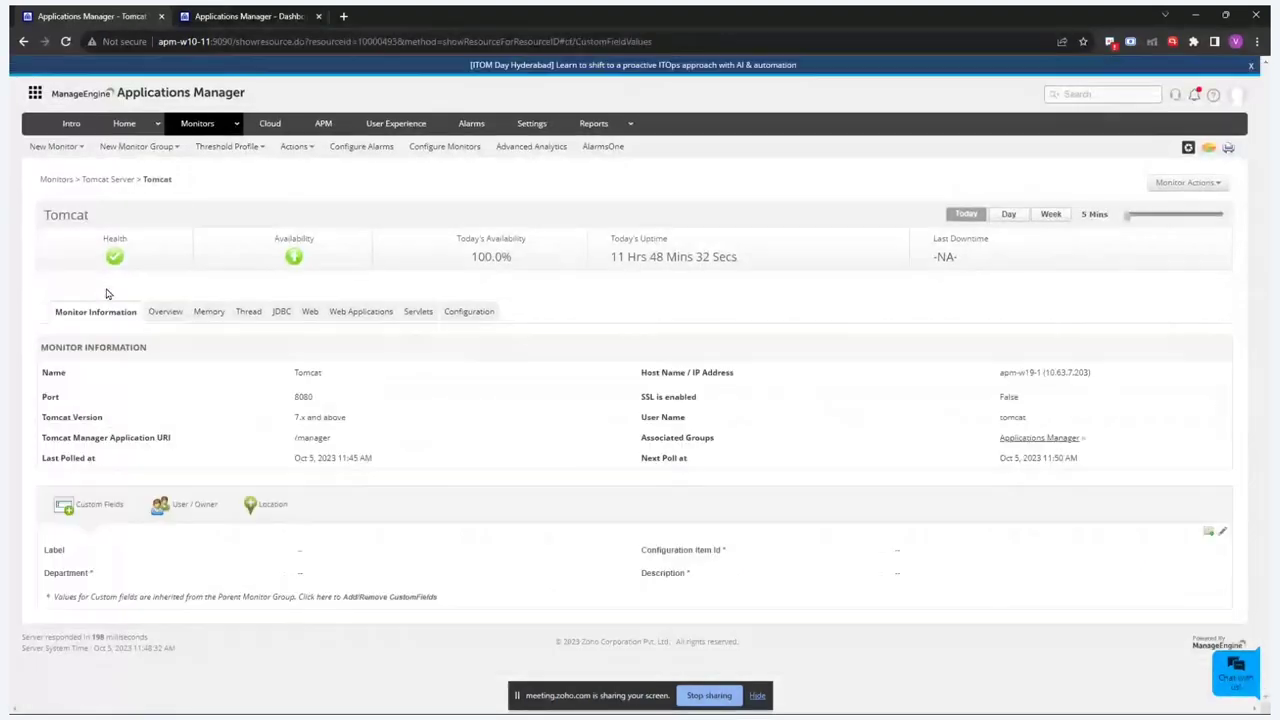
- Open the Windows server monitor apm-w10-10 from the monitor category view
left_click(57, 181)
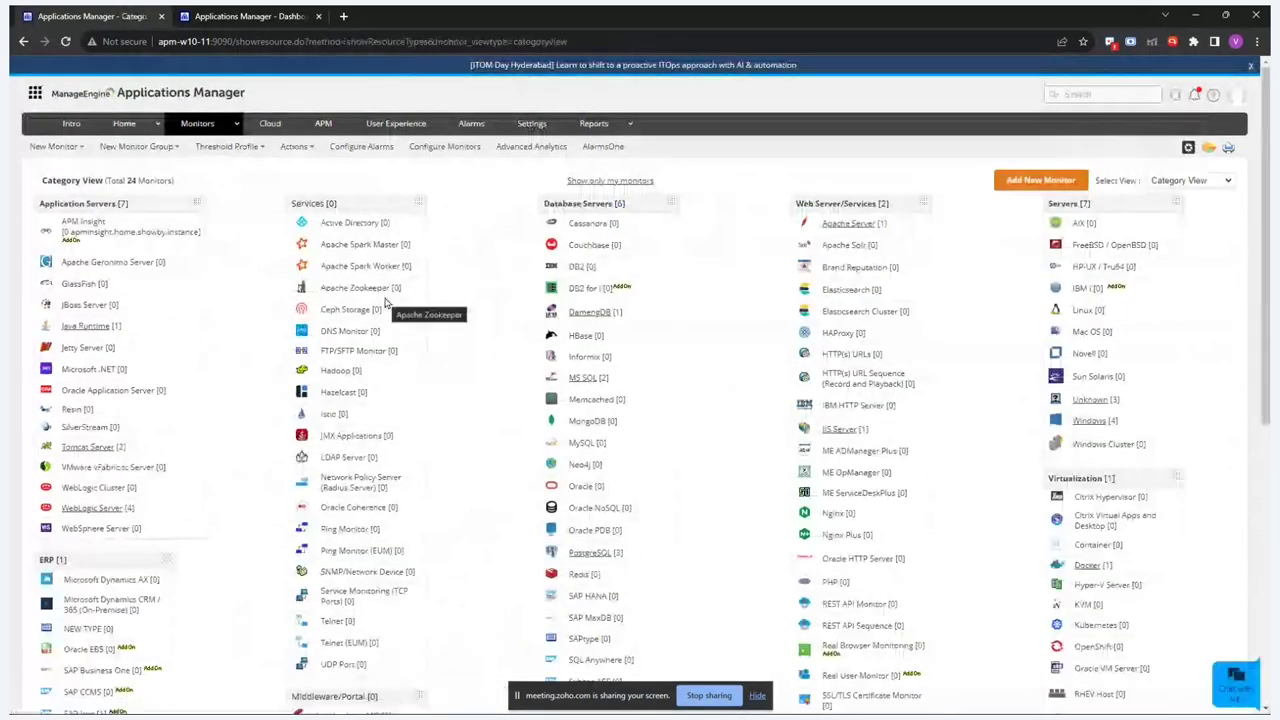
left_click(1089, 421)
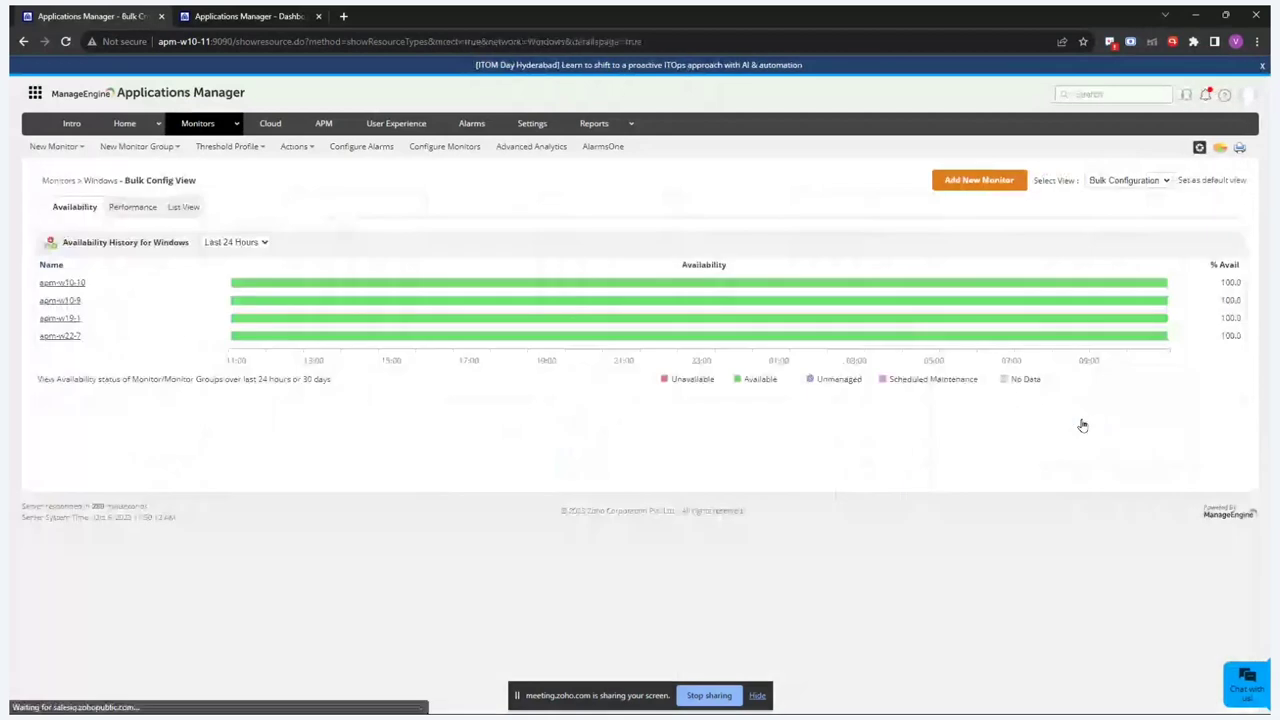
left_click(62, 283)
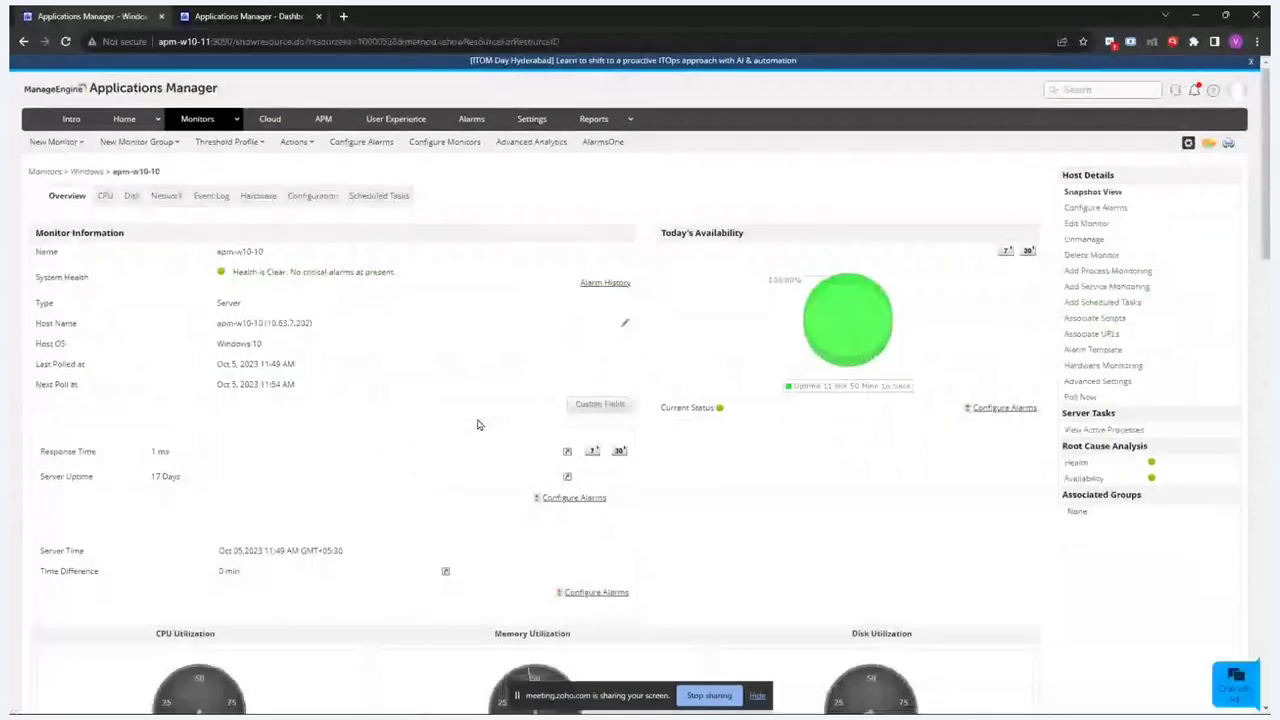
- Examine the apm-w10-10 overview, covering availability, response time, and CPU, memory and disk utilization
scroll(477, 425, "down", 1)
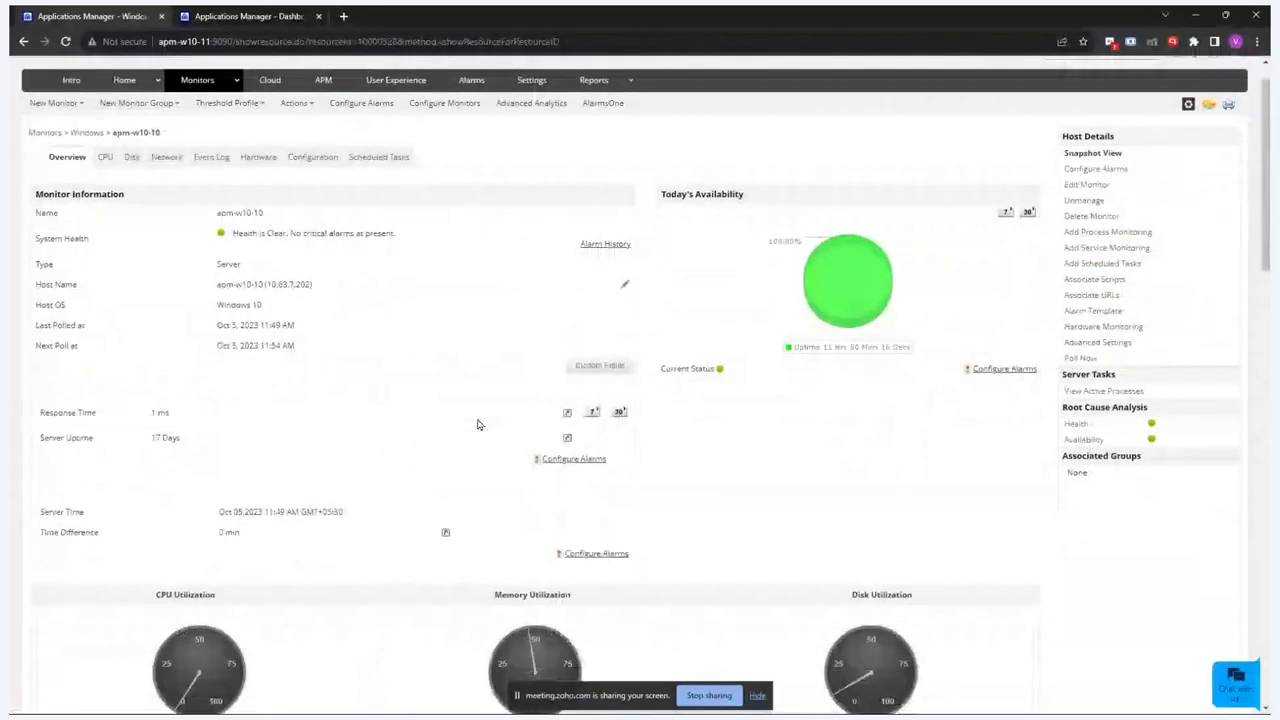
scroll(477, 425, "down", 3)
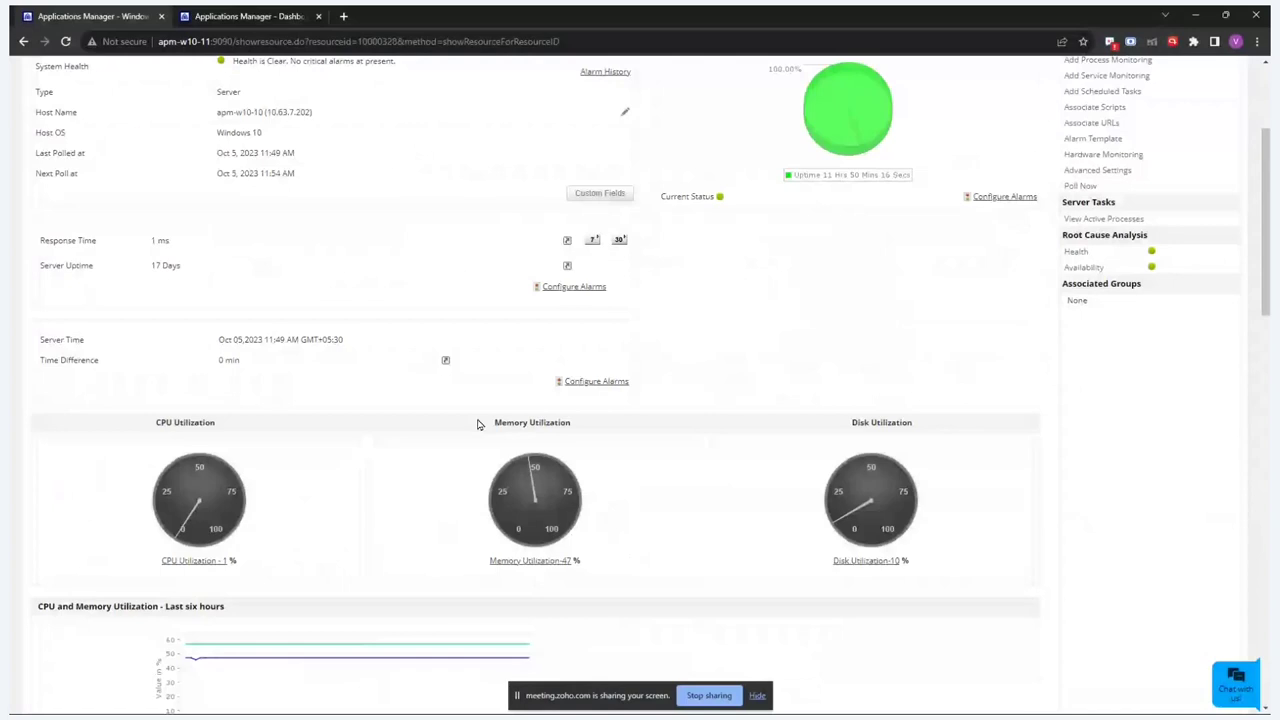
scroll(477, 425, "down", 3)
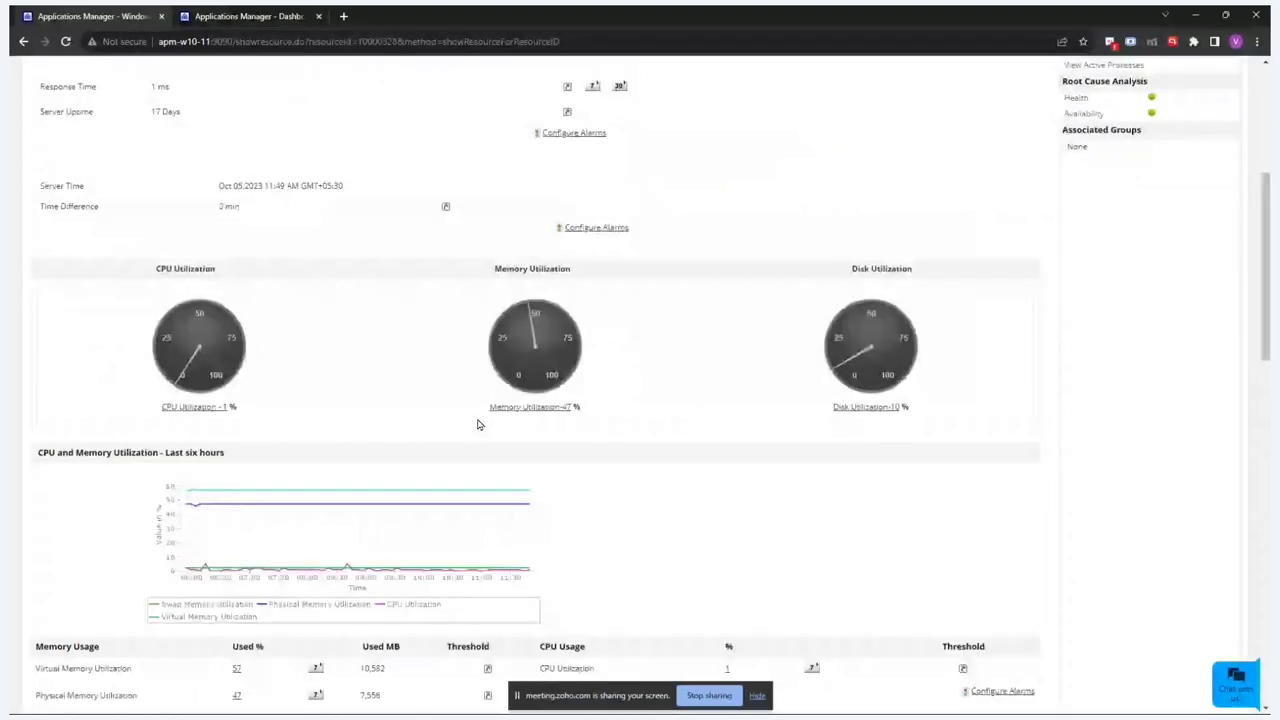
scroll(477, 425, "down", 2)
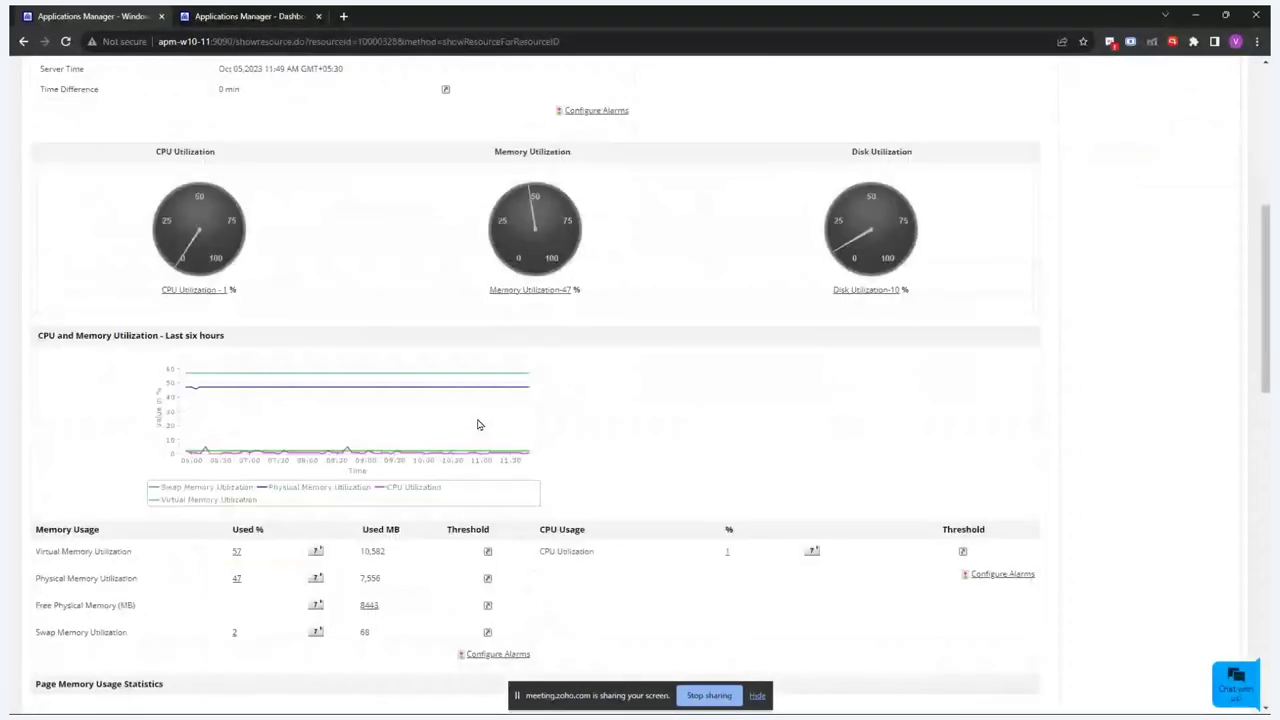
scroll(477, 425, "down", 3)
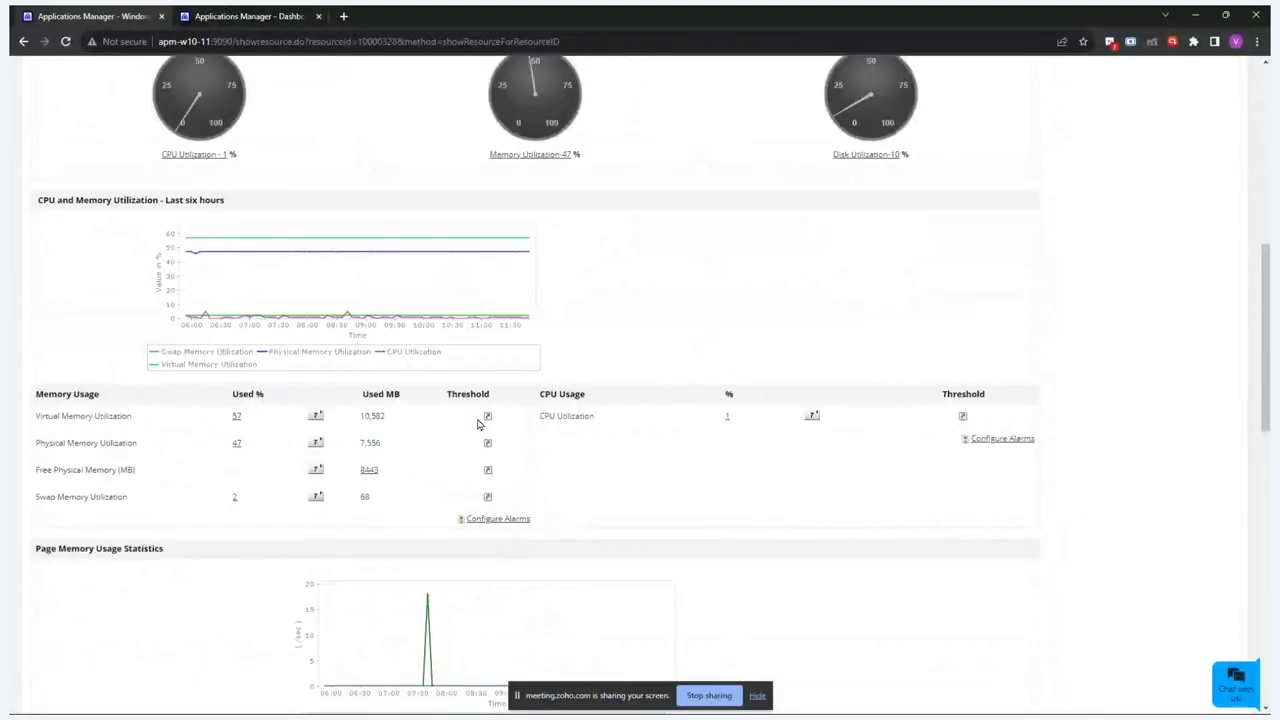
- Examine the CPU utilization and its breakup by CPU cores for apm-w10-10
scroll(477, 423, "up", 10)
left_click(271, 429)
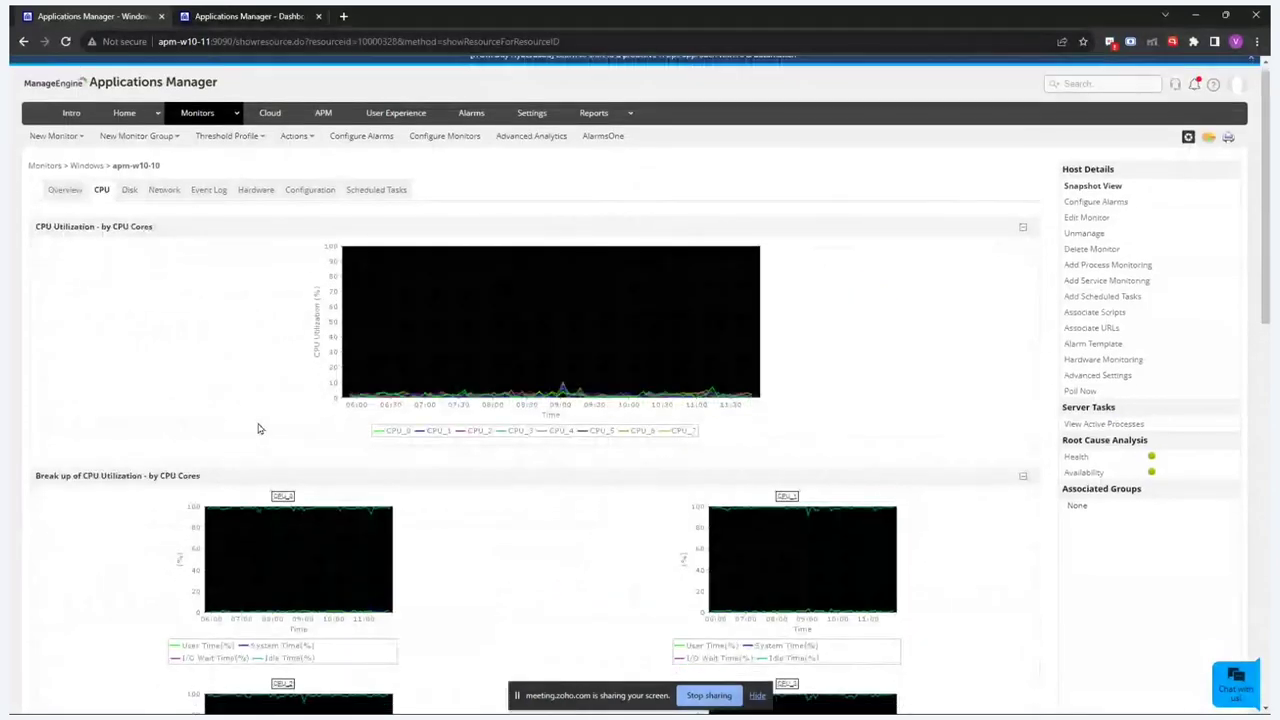
scroll(258, 429, "down", 2)
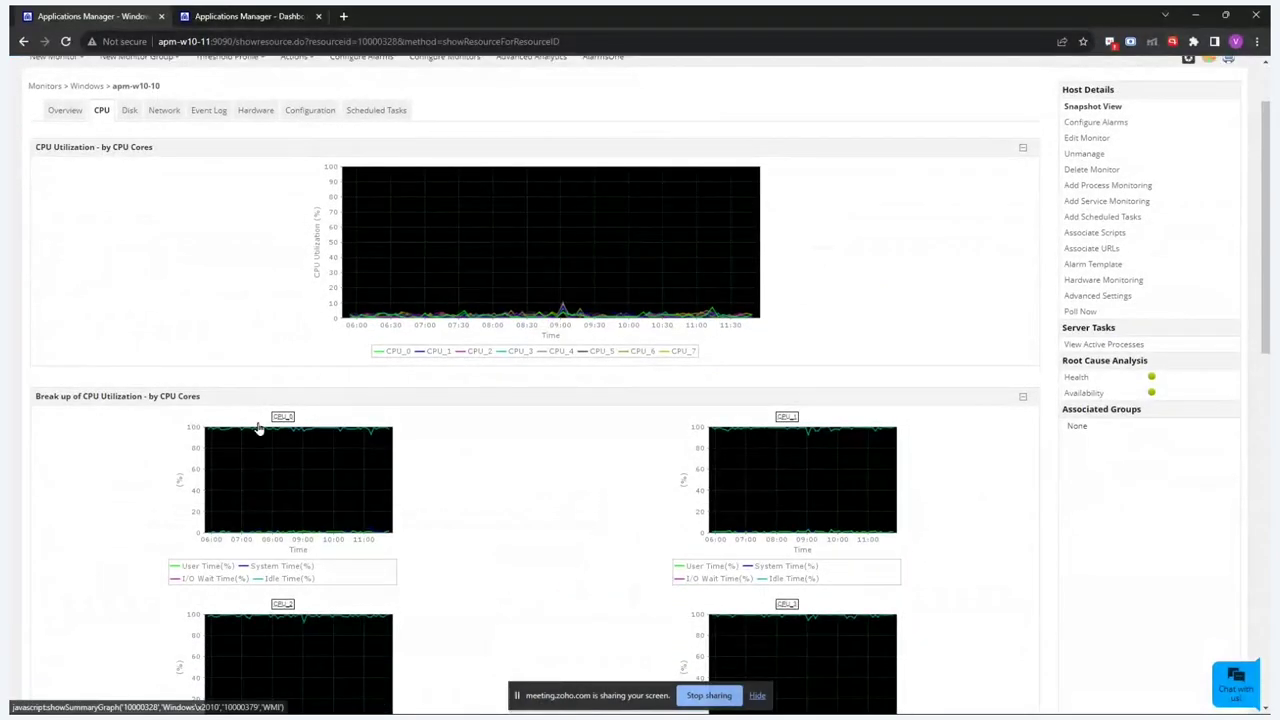
scroll(258, 429, "down", 4)
scroll(258, 429, "down", 3)
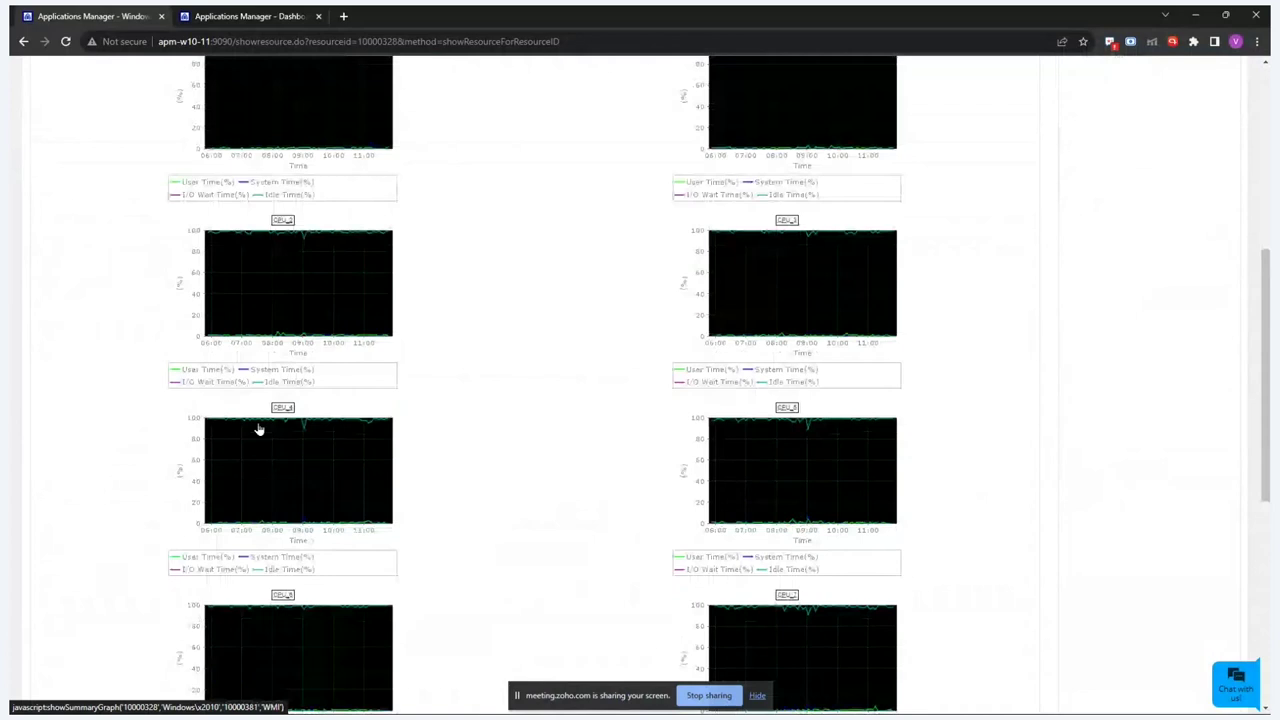
- Review the disk utilization, network and firewall details, and event log of apm-w10-10
scroll(258, 429, "up", 9)
left_click(129, 200)
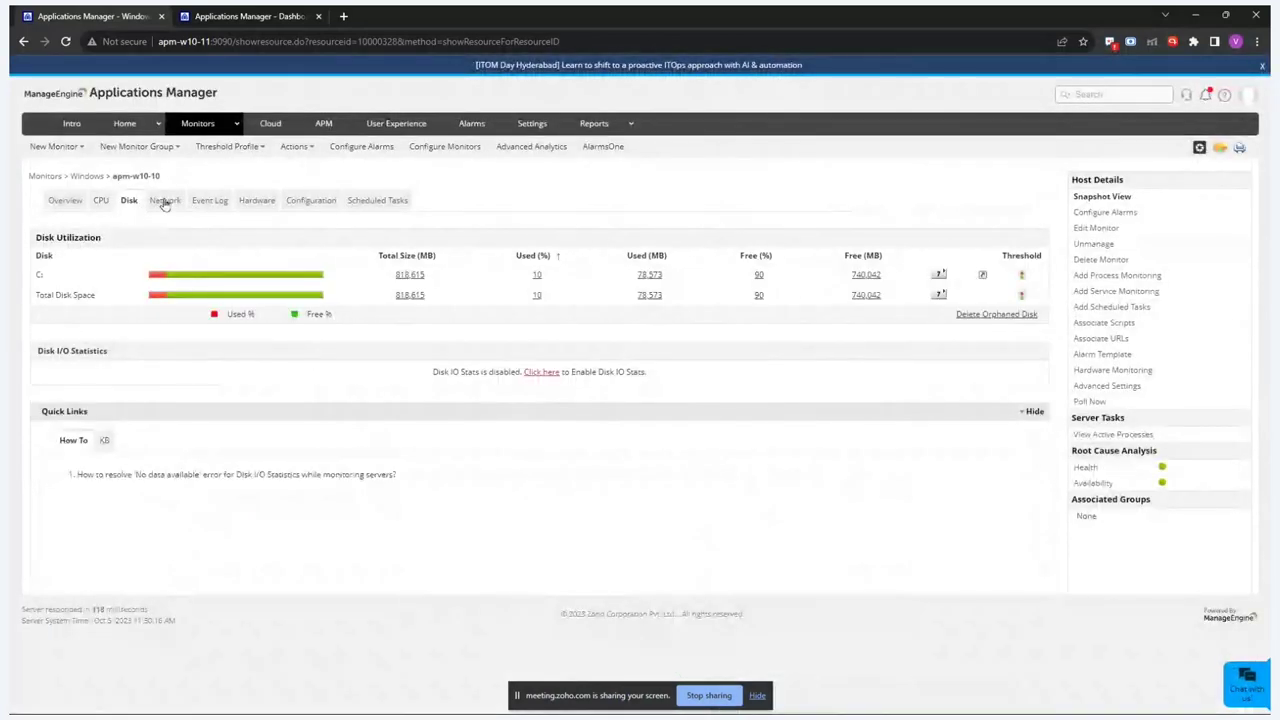
left_click(165, 201)
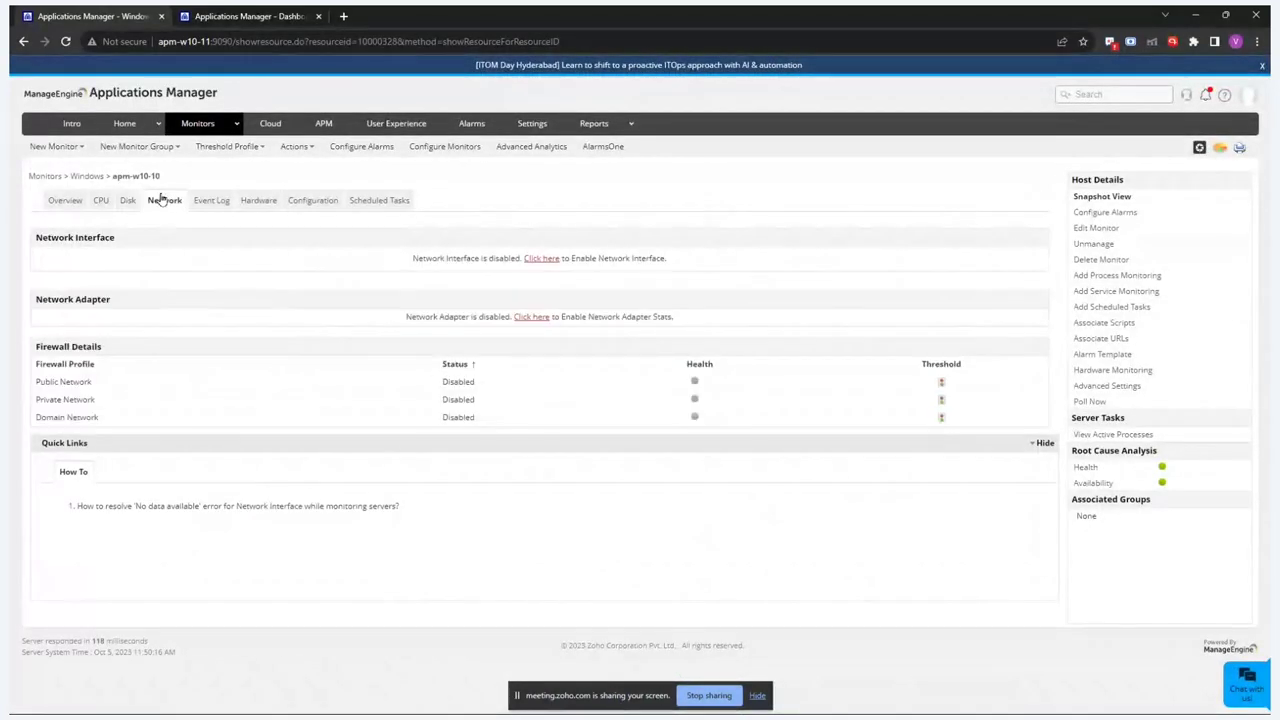
left_click(212, 201)
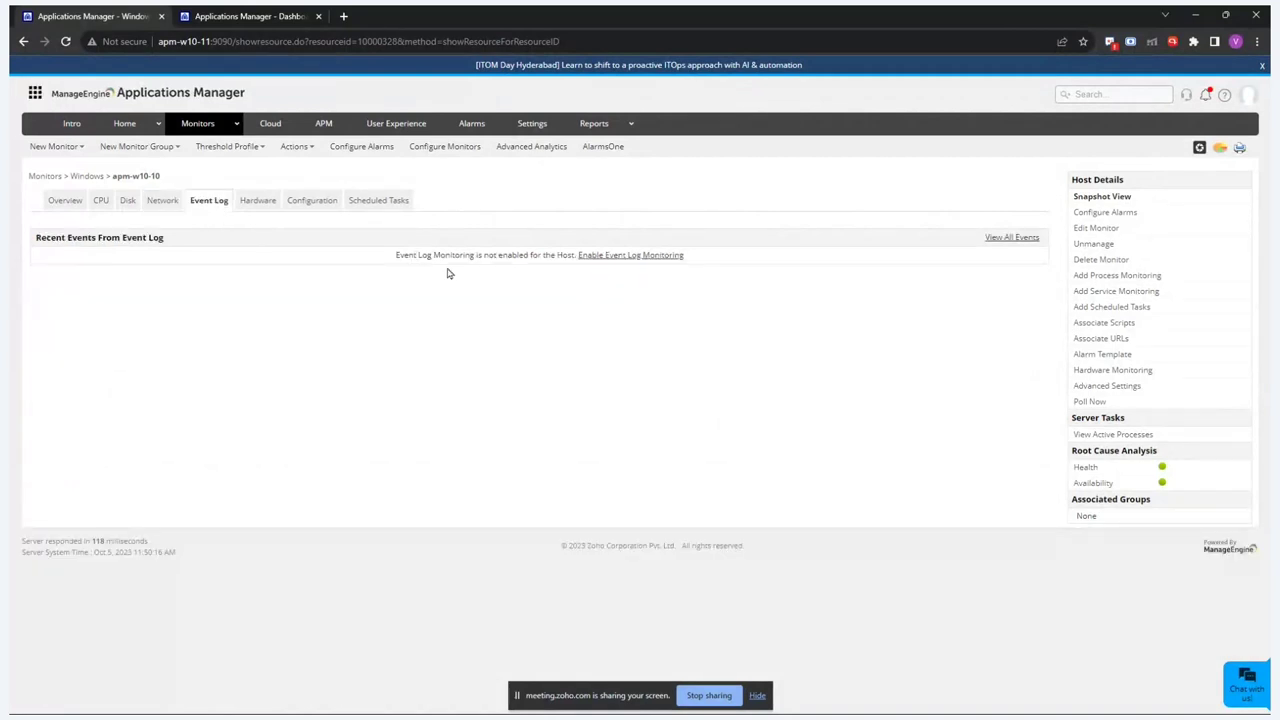
- View the server's hardware section and the Servers performance data collection settings, then return to the main Settings page
left_click(257, 203)
left_click(598, 245)
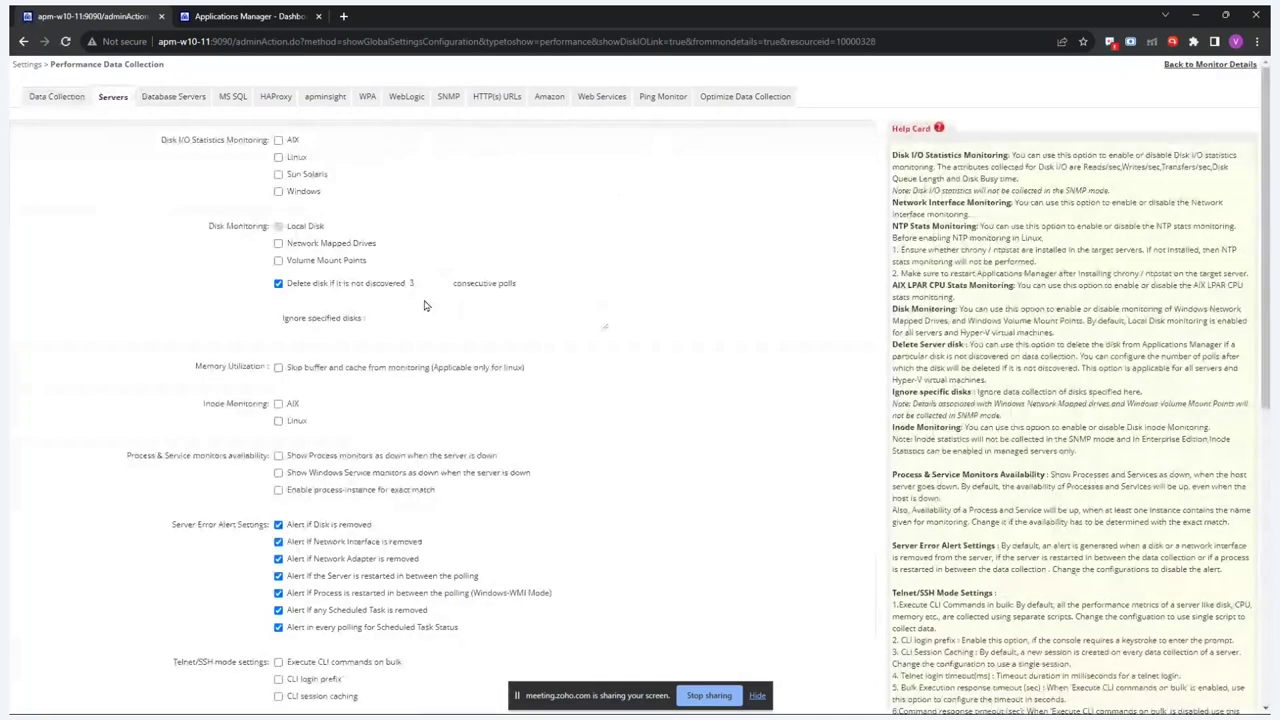
left_click(27, 65)
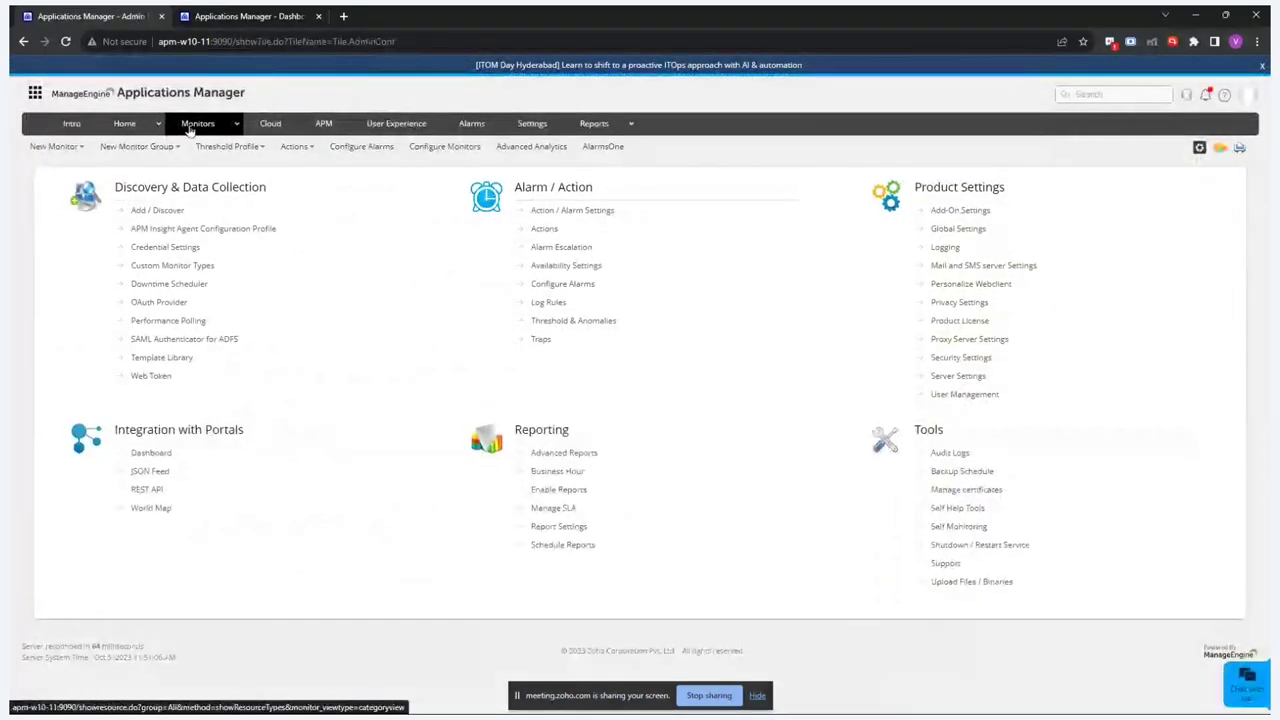
- Open the MS SQL monitor 10.63.7.203_MSSQL-DB-server_1433 from the database servers category
left_click(189, 129)
scroll(625, 324, "down", 1)
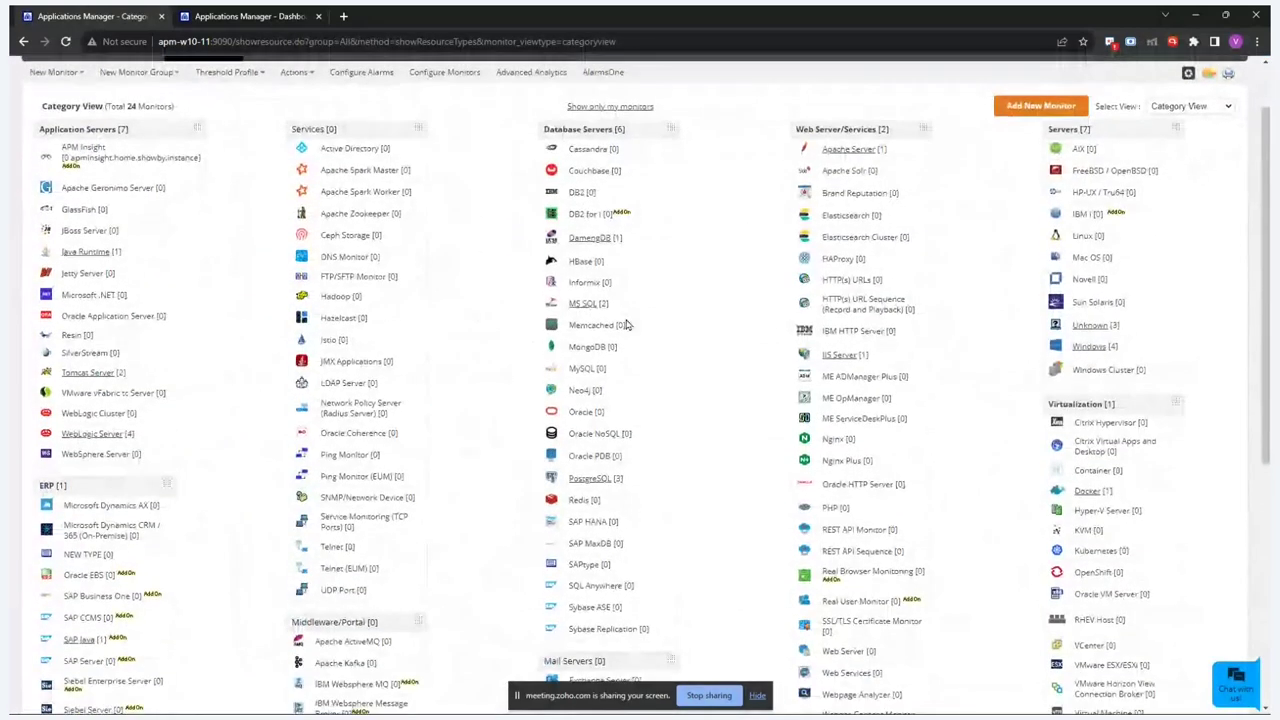
left_click(589, 303)
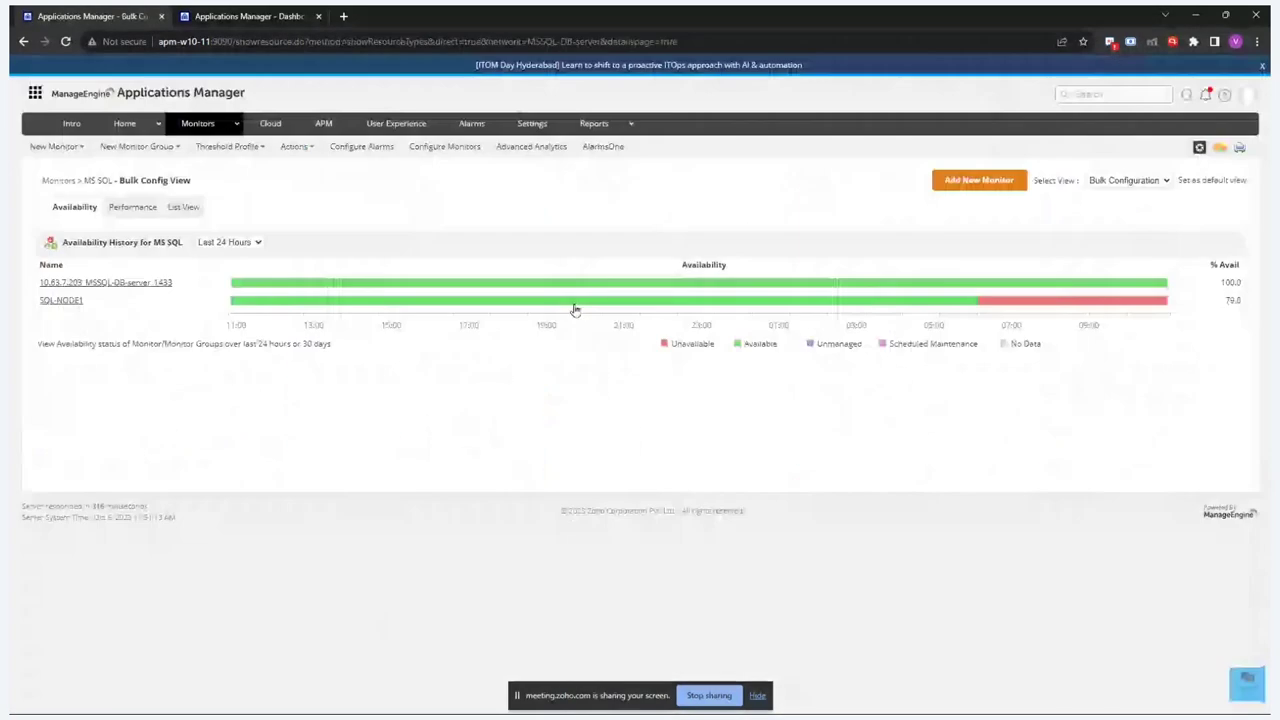
left_click(103, 284)
- Examine the MS SQL monitor's overview, covering cache hit ratios, memory usage, buffer manager statistics, access methods, locks and latches
scroll(389, 474, "down", 1)
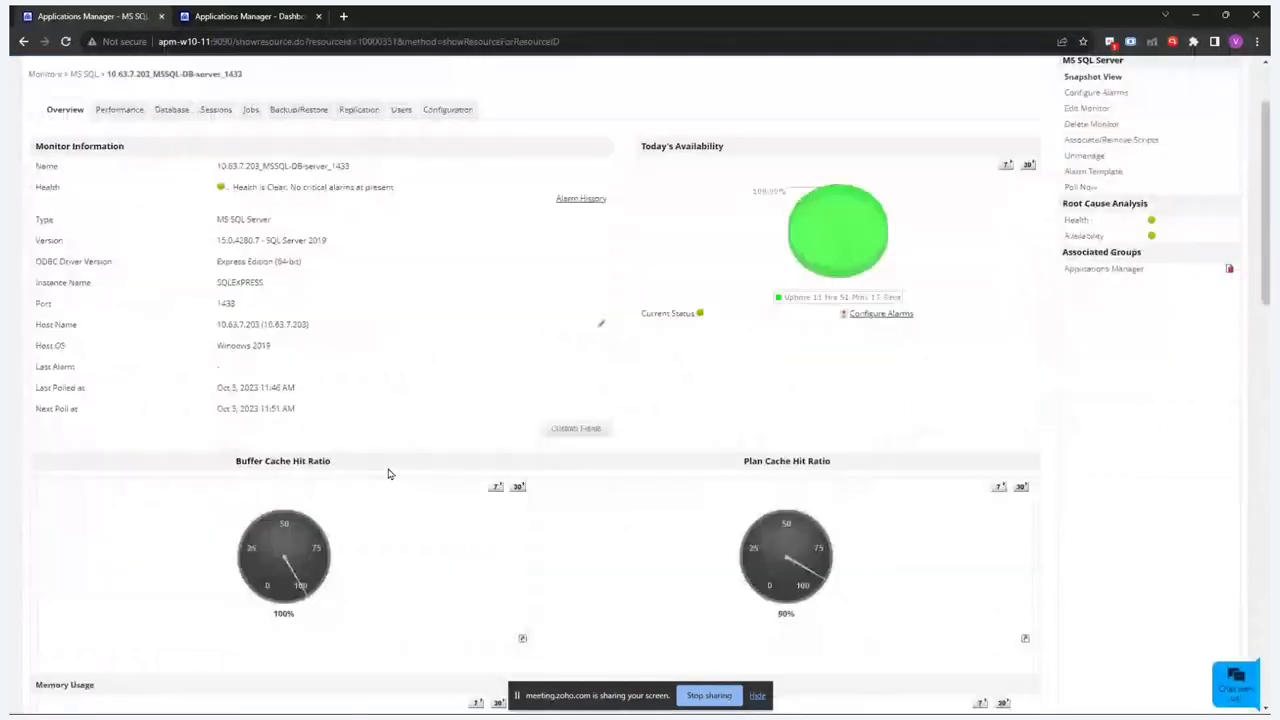
scroll(389, 474, "down", 3)
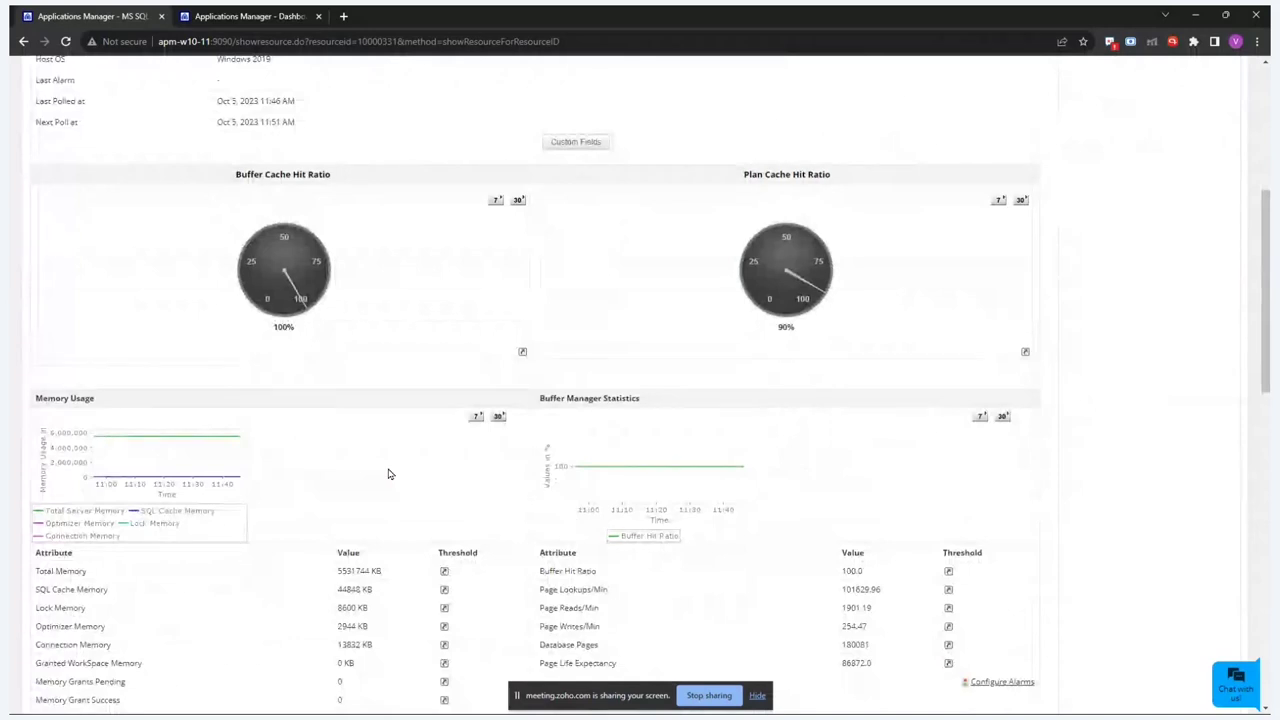
scroll(389, 474, "down", 1)
scroll(389, 474, "down", 1)
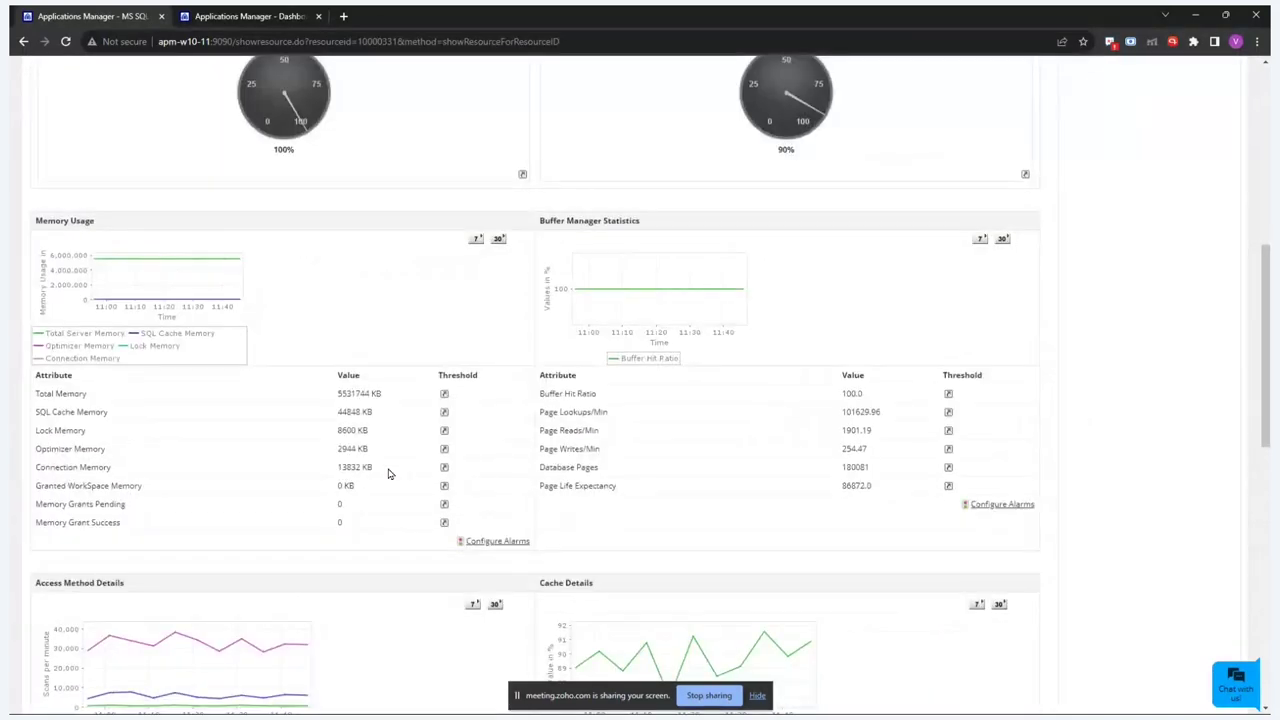
scroll(389, 474, "down", 2)
scroll(389, 474, "down", 3)
scroll(389, 474, "down", 1)
scroll(389, 474, "down", 2)
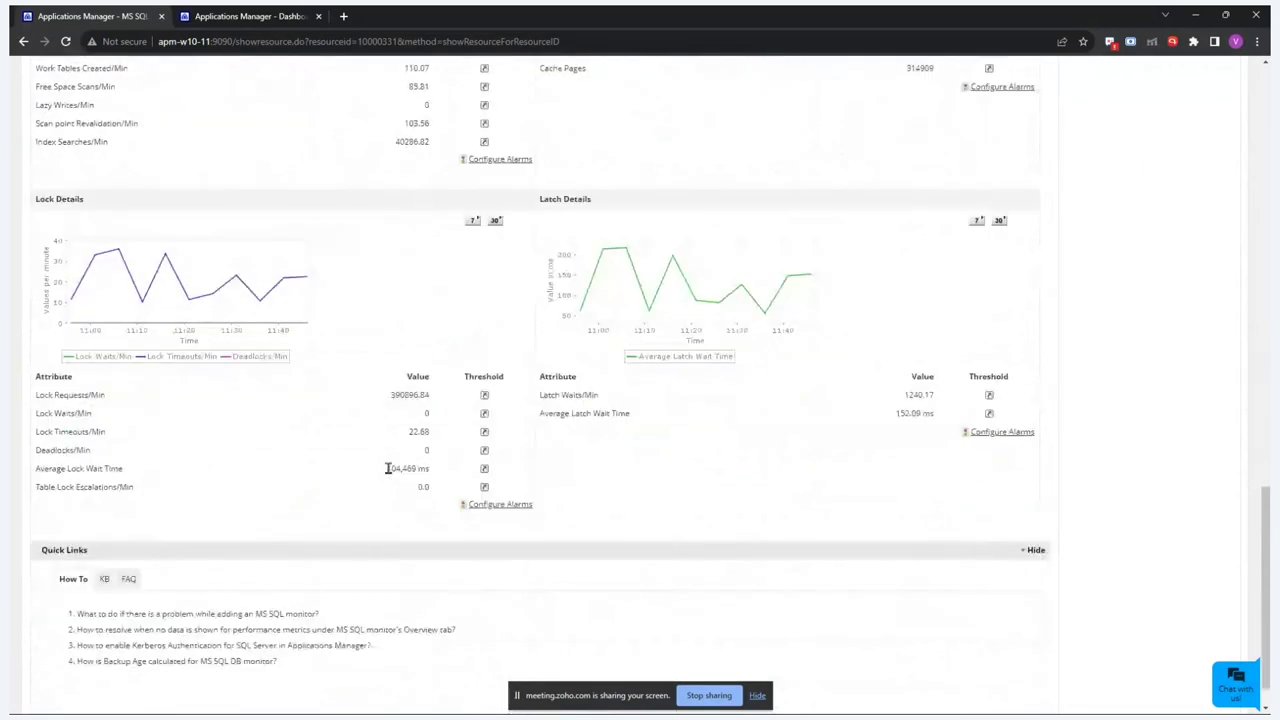
scroll(389, 470, "up", 20)
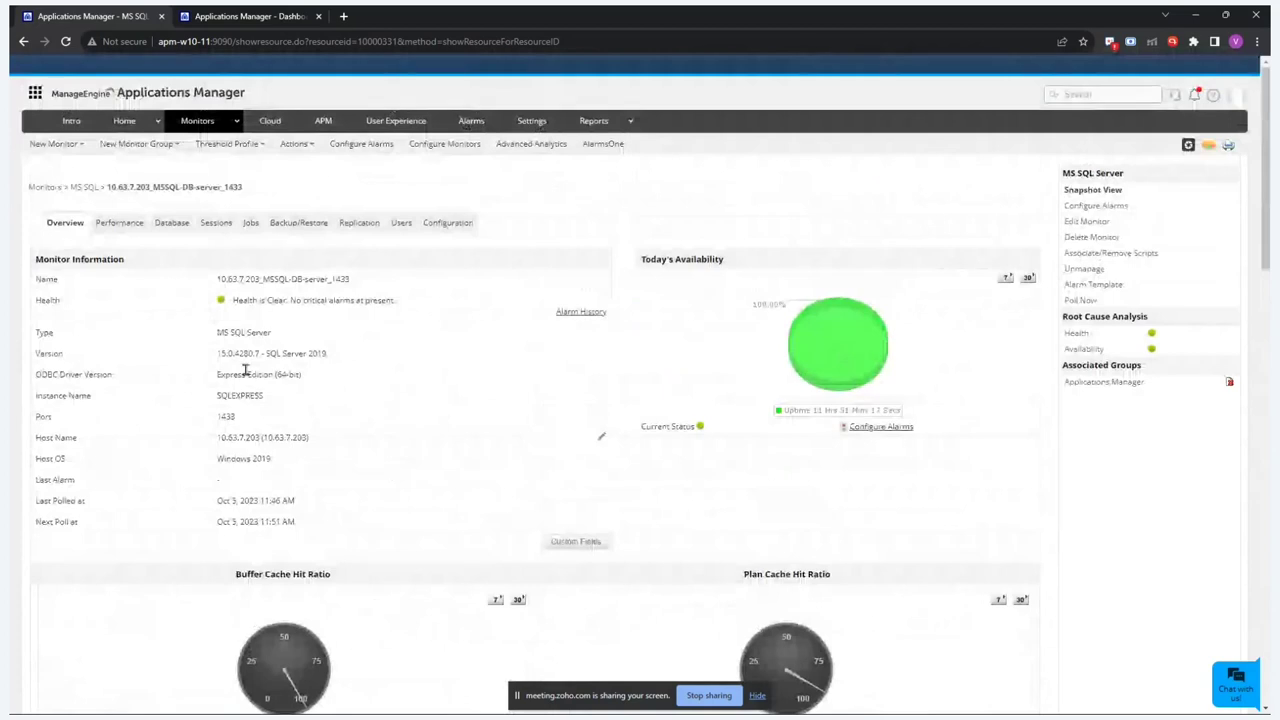
- Review the MS SQL monitor's query performance data, including top queries by CPU and top slow running queries
left_click(128, 222)
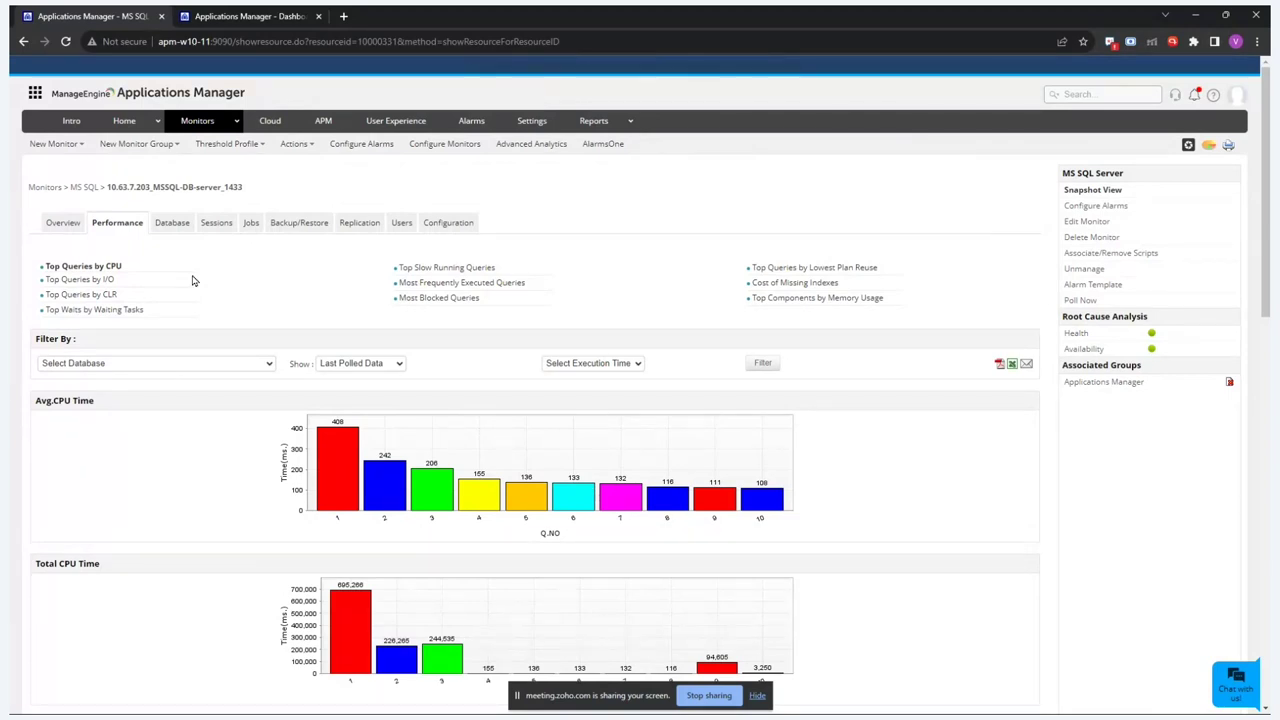
left_click(423, 271)
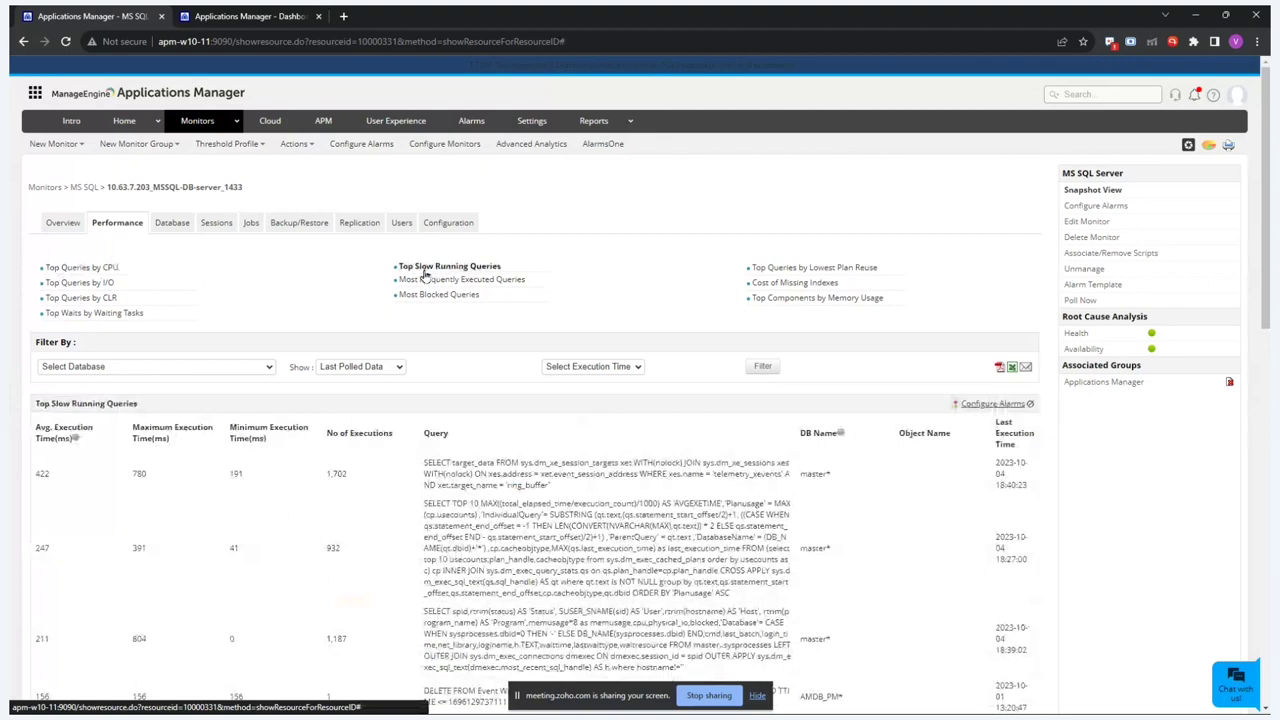
scroll(351, 462, "down", 1)
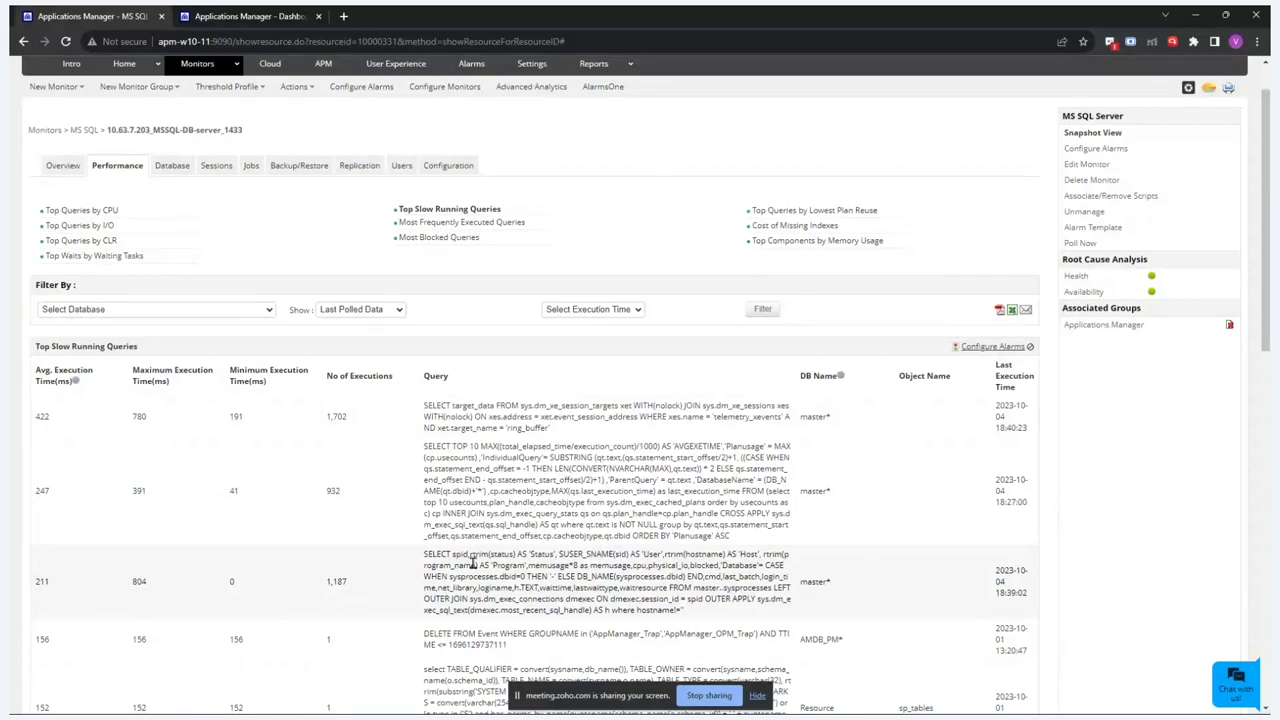
- View the MS SQL server's database list and open the details of the AMDB database
left_click(184, 168)
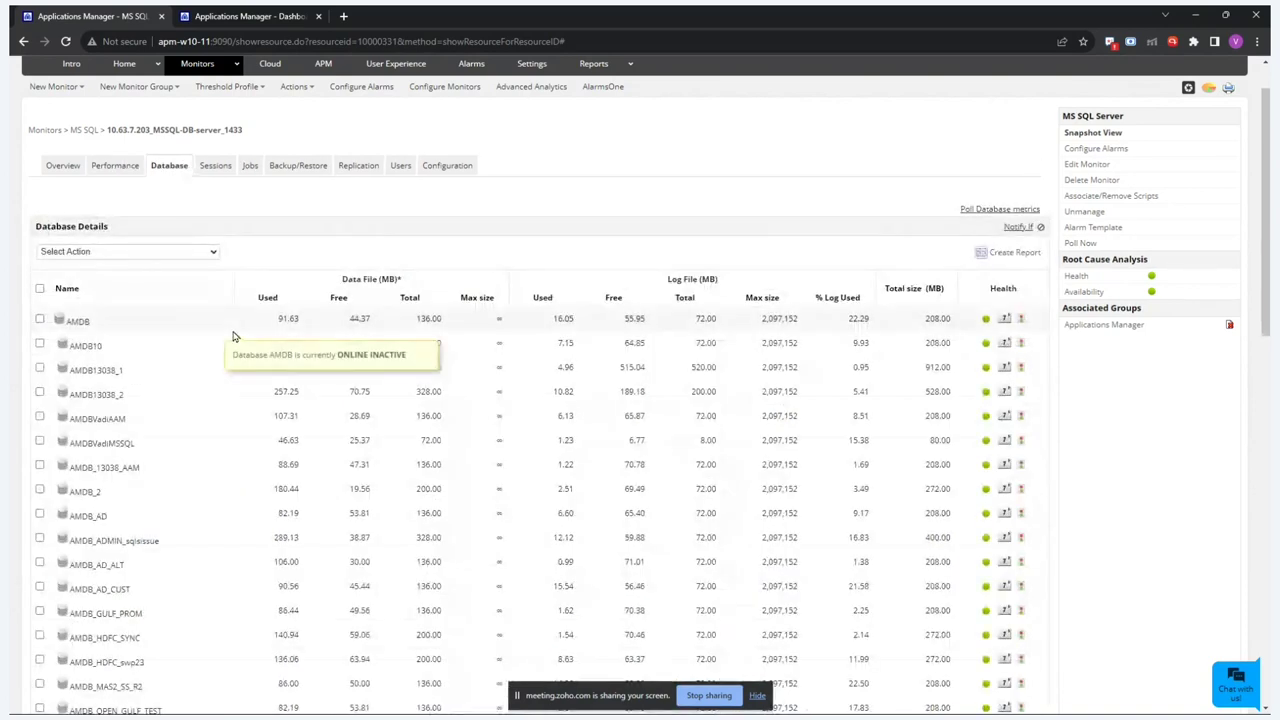
left_click(83, 325)
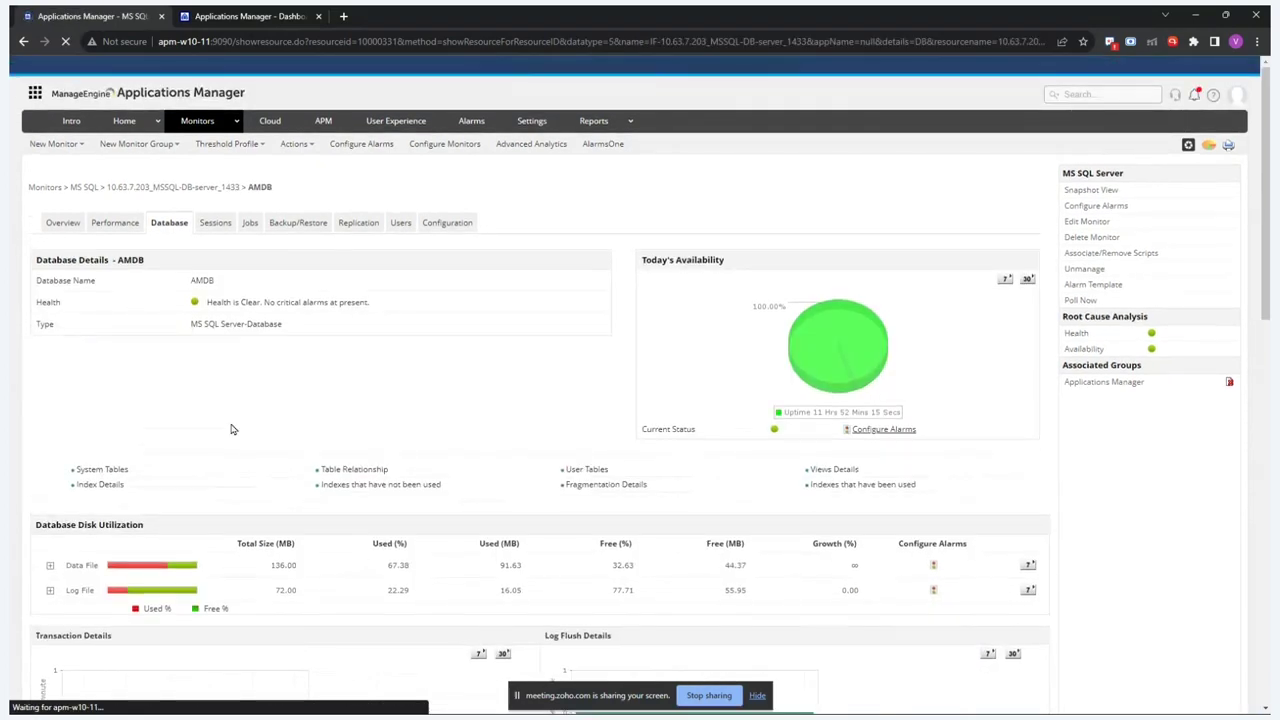
- Review the AMDB database's details and the MS SQL server's session data, covering connection and SQL statistics, connected hosts and session details
scroll(230, 429, "down", 12)
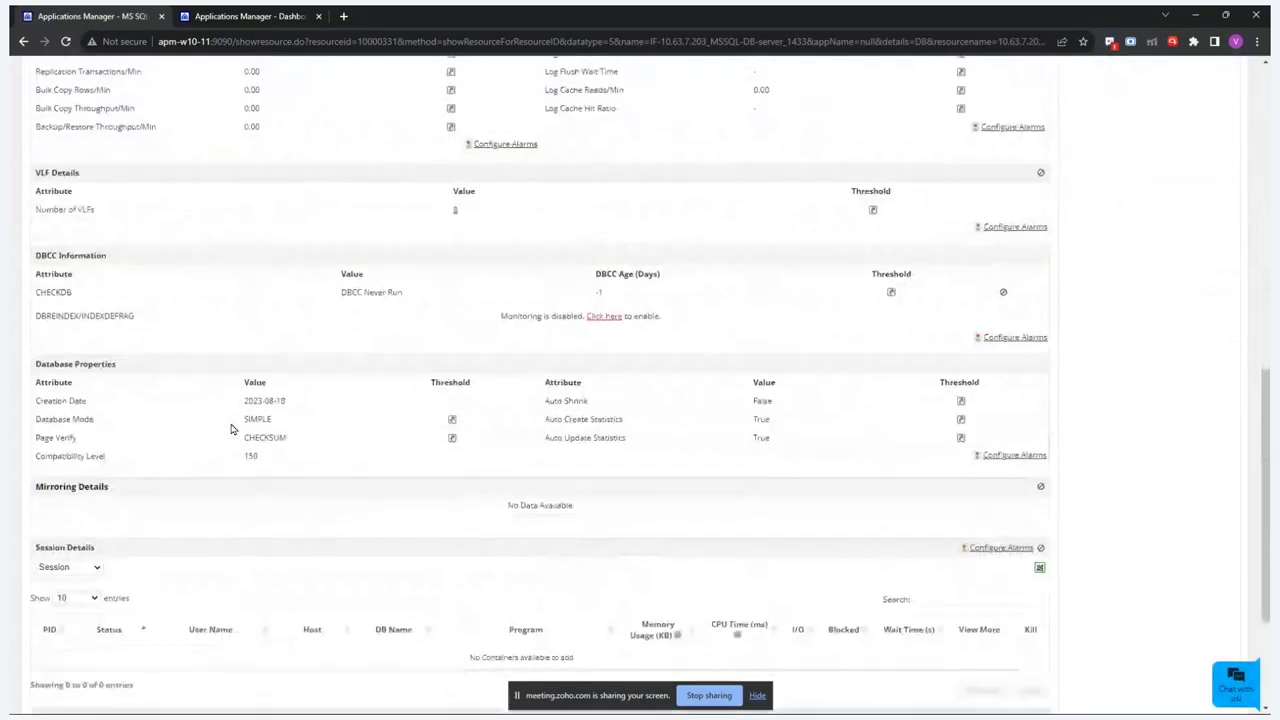
scroll(232, 428, "up", 15)
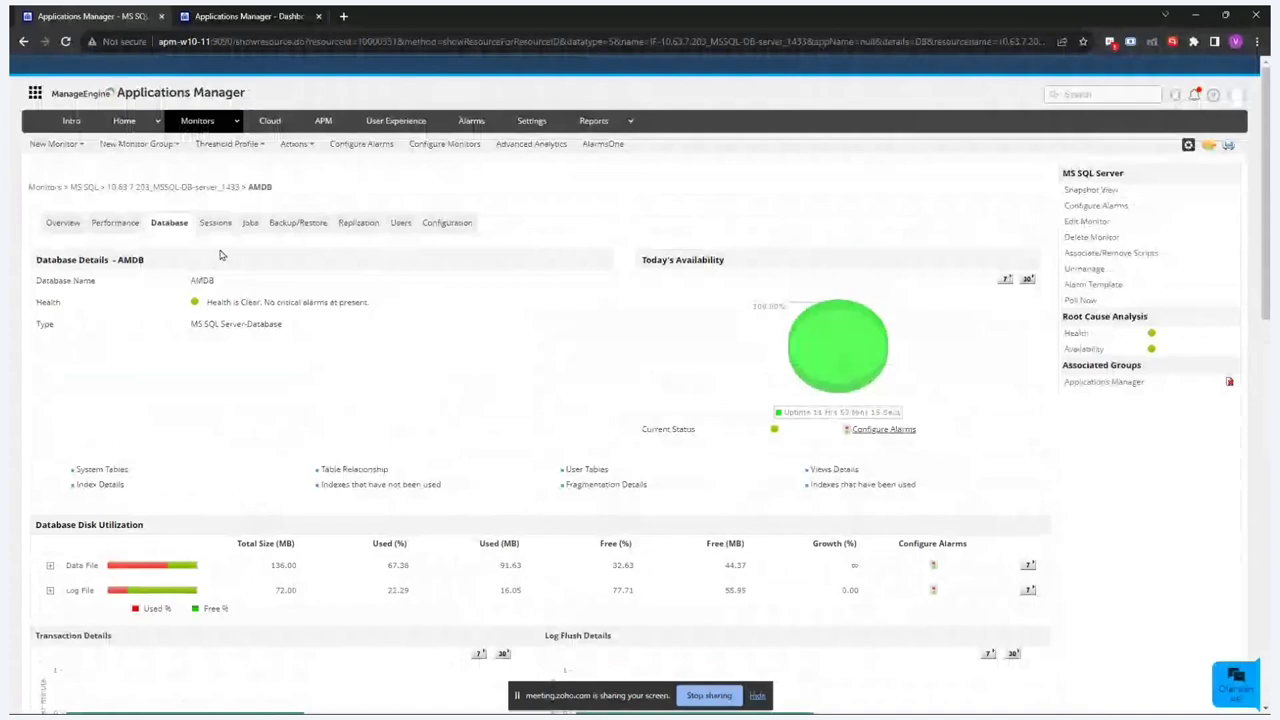
left_click(218, 226)
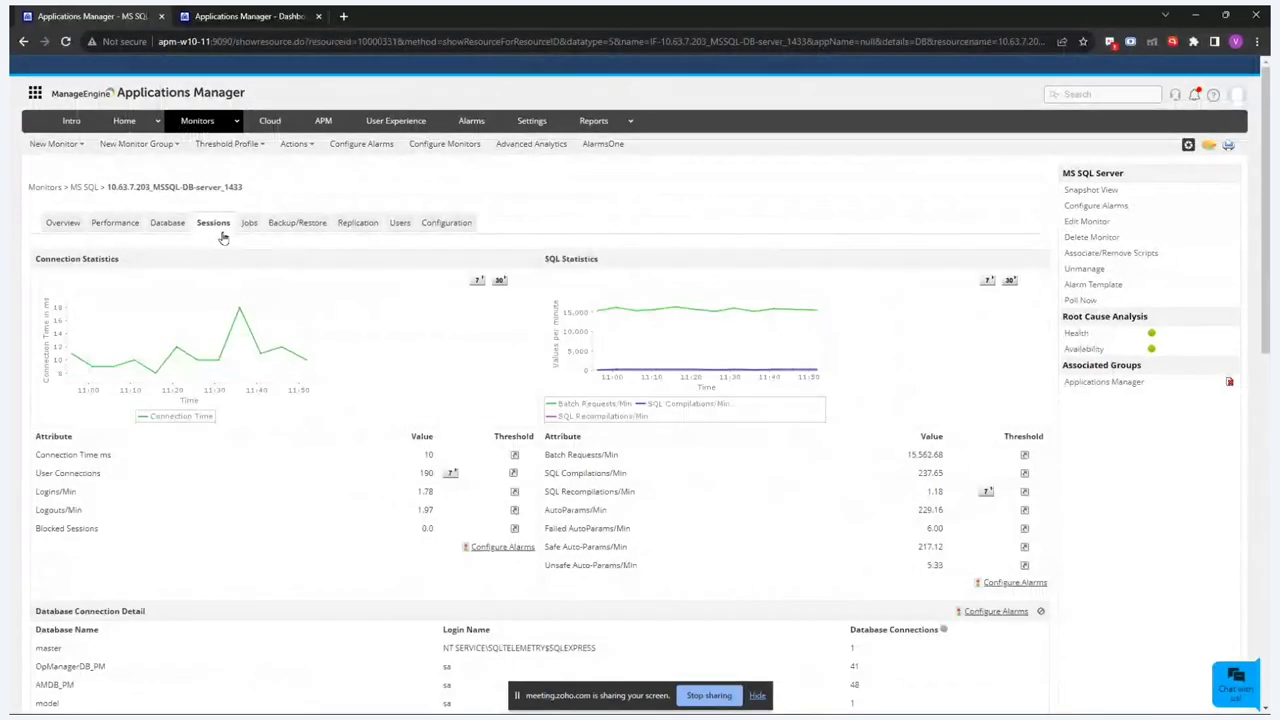
scroll(265, 545, "down", 1)
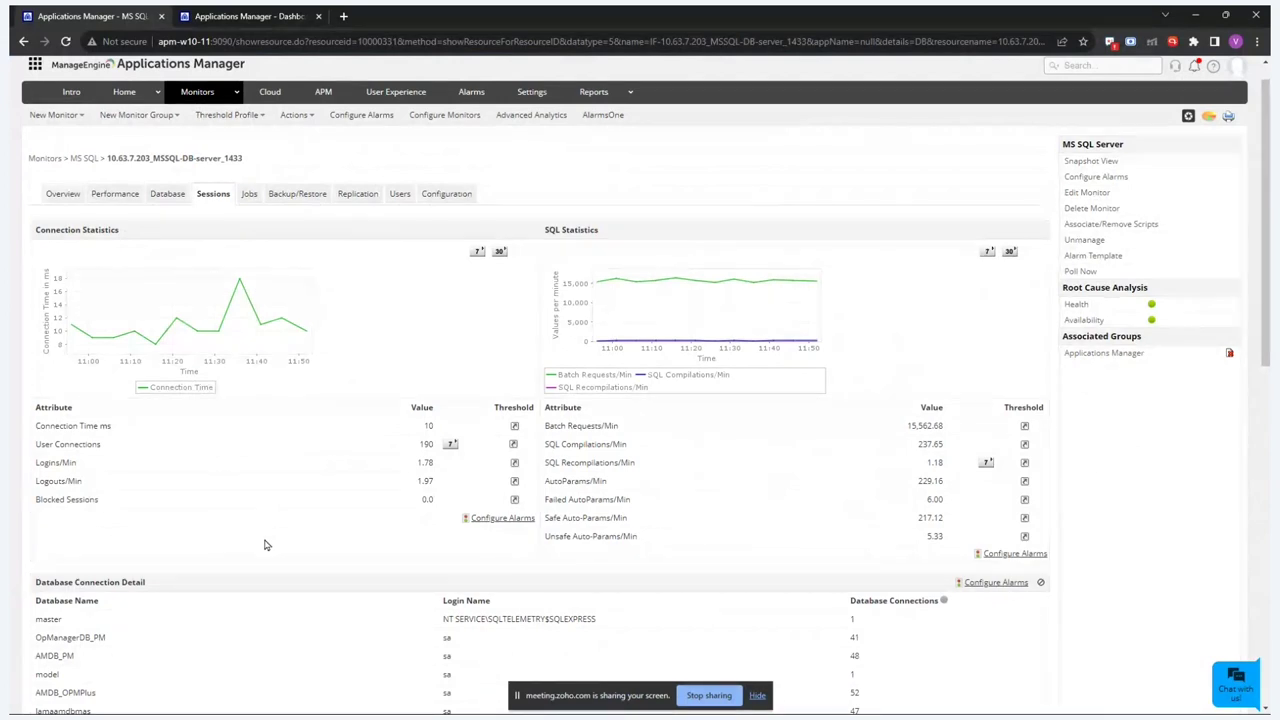
scroll(265, 545, "down", 5)
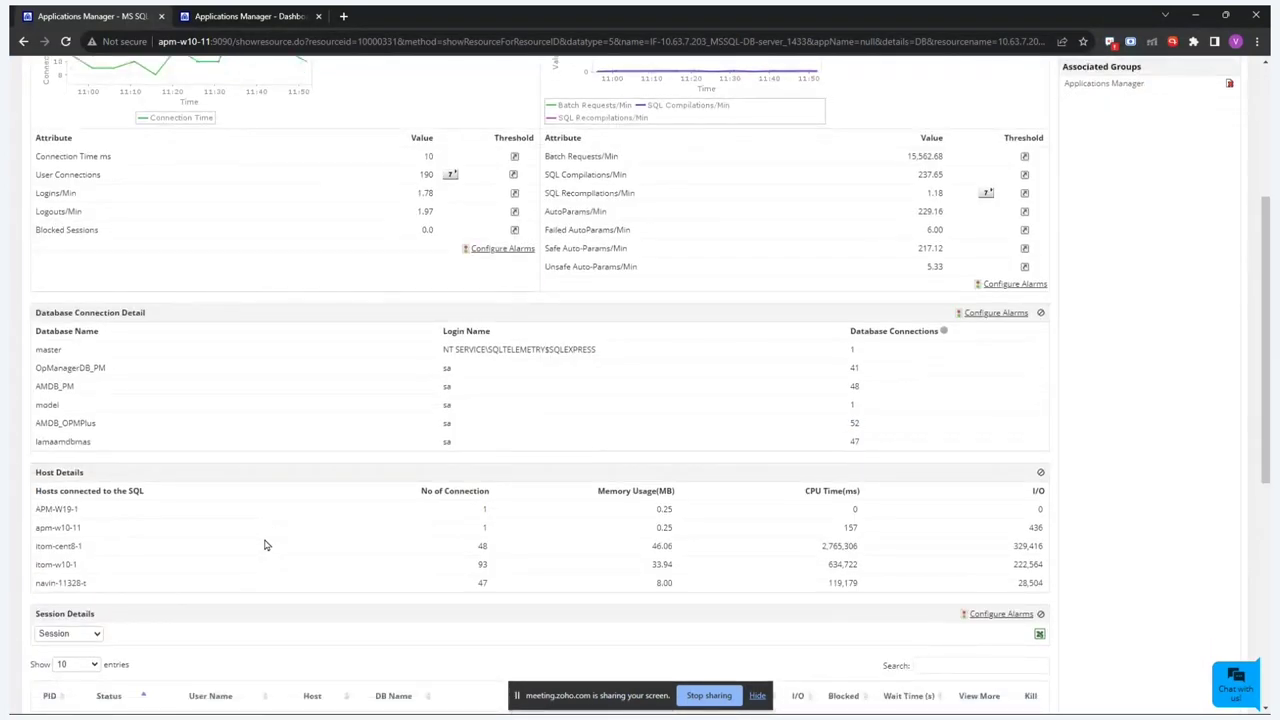
scroll(265, 545, "down", 7)
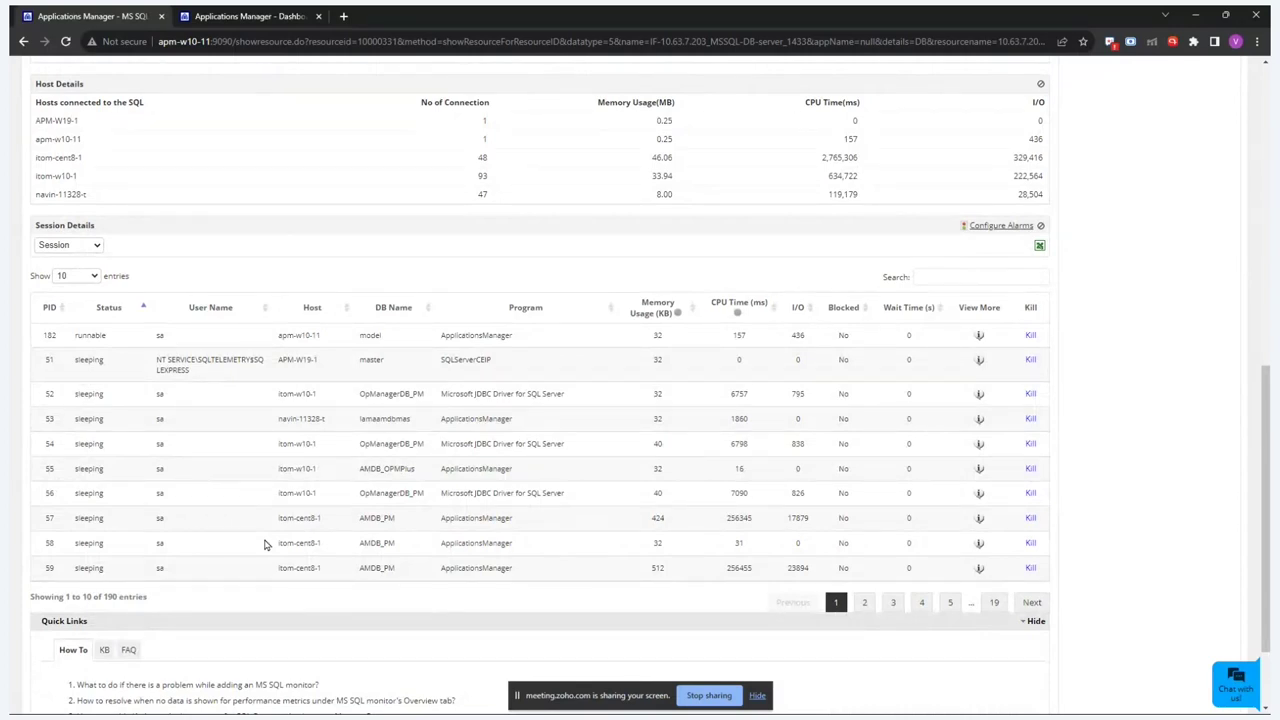
- Review the MS SQL server's job details and its backup and restore records
scroll(265, 545, "up", 10)
left_click(247, 222)
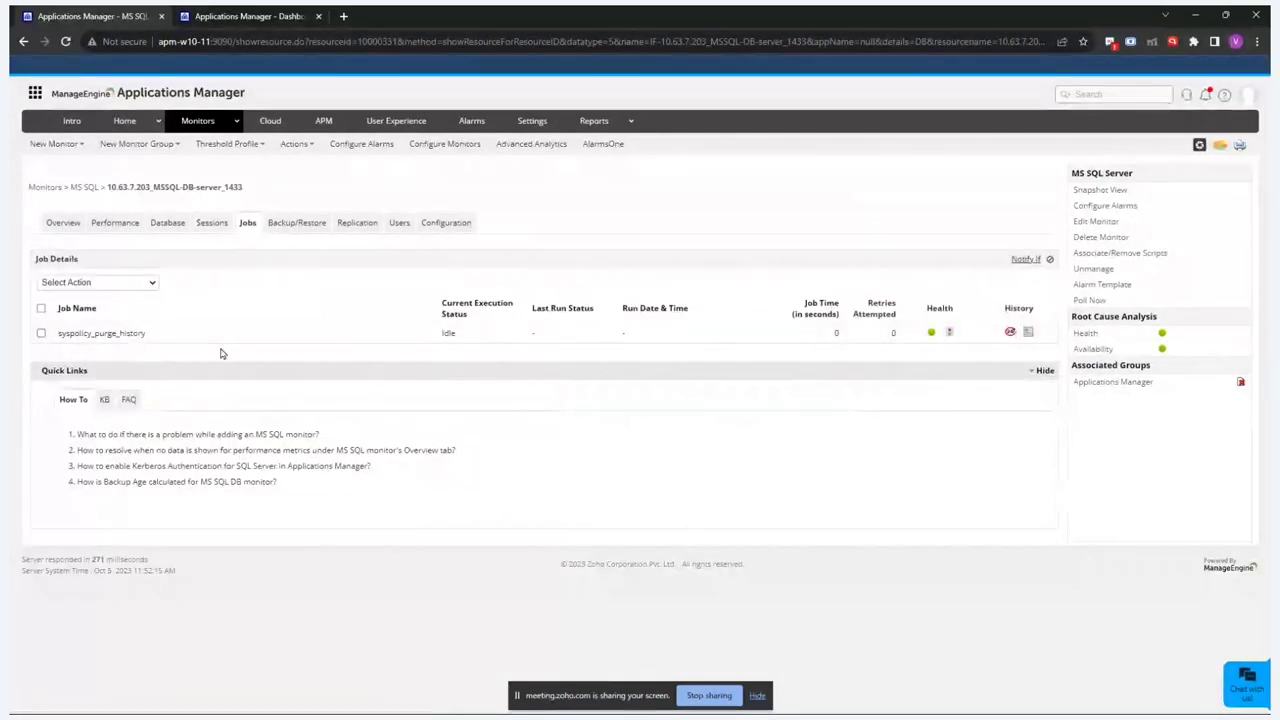
left_click(294, 224)
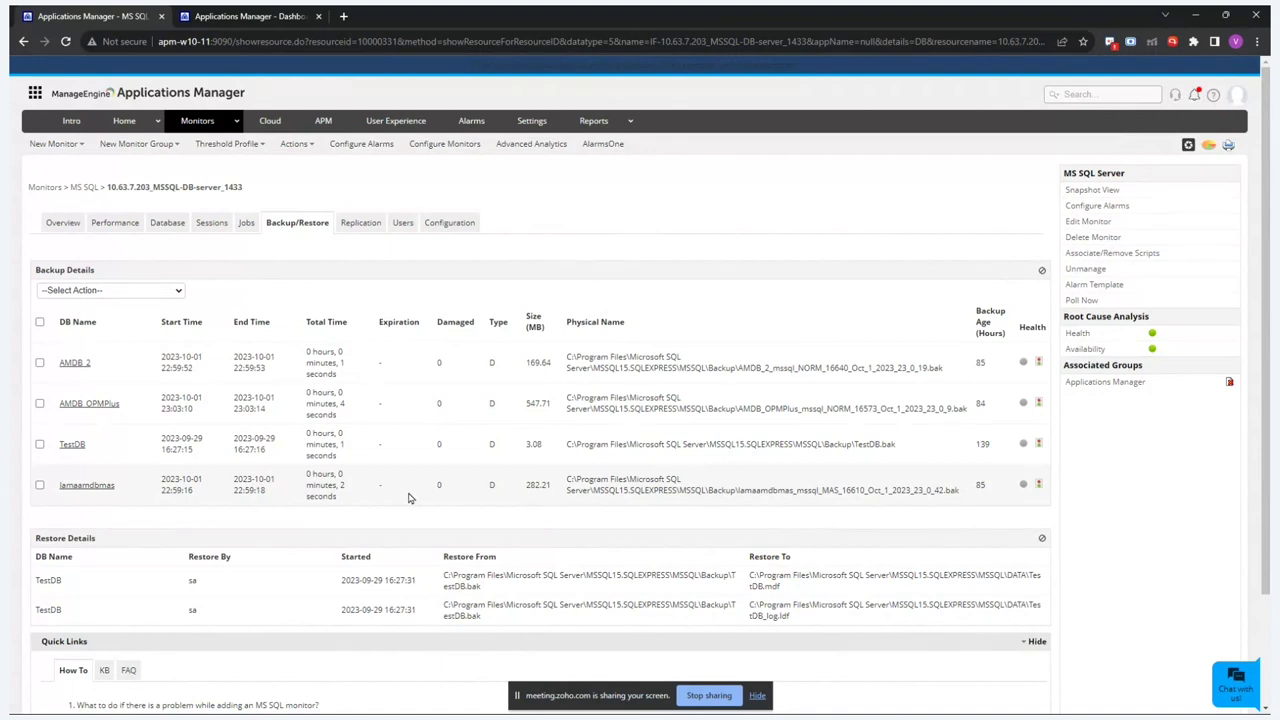
scroll(408, 498, "down", 1)
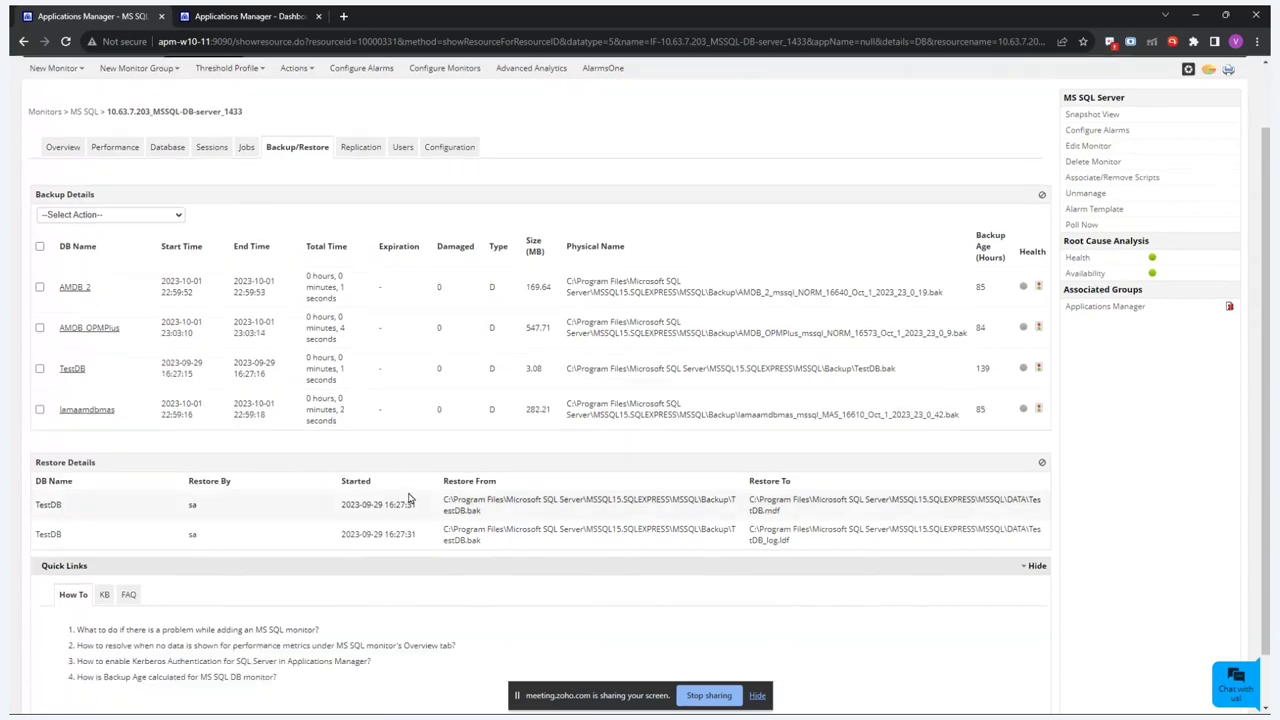
scroll(405, 565, "up", 1)
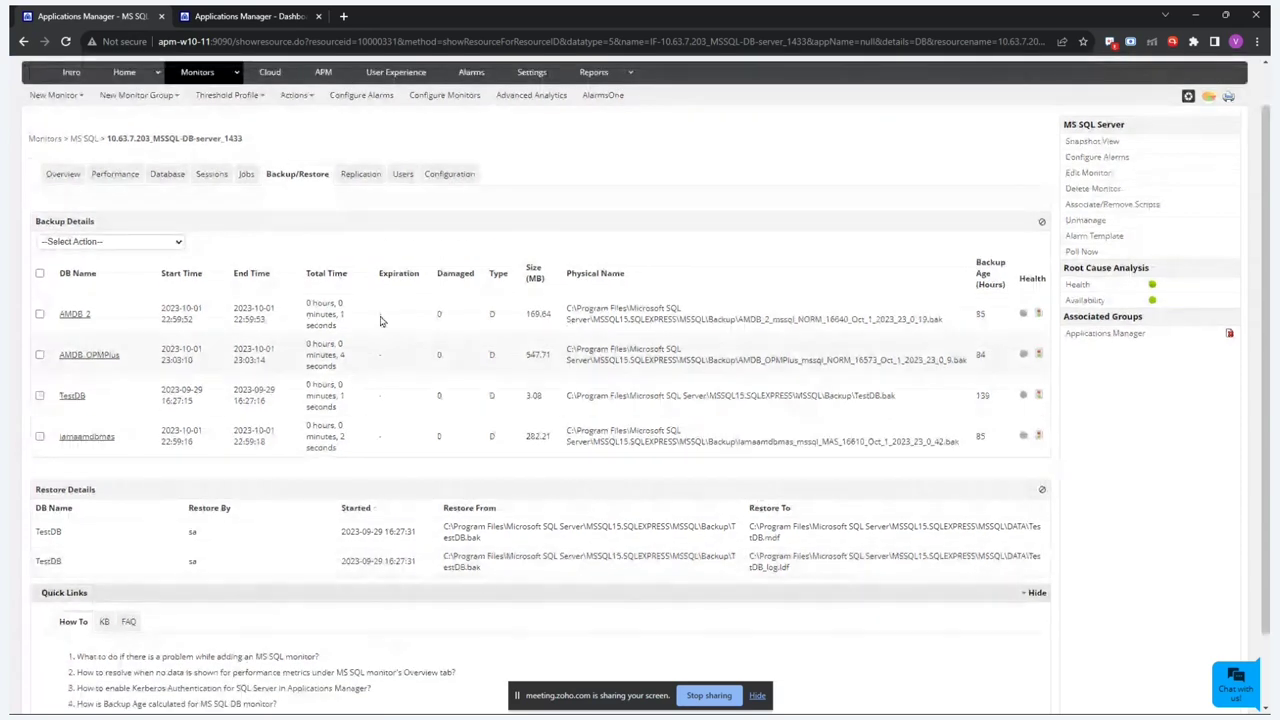
- View the MS SQL server's replication status and user details, and return to the monitor's overview
left_click(372, 177)
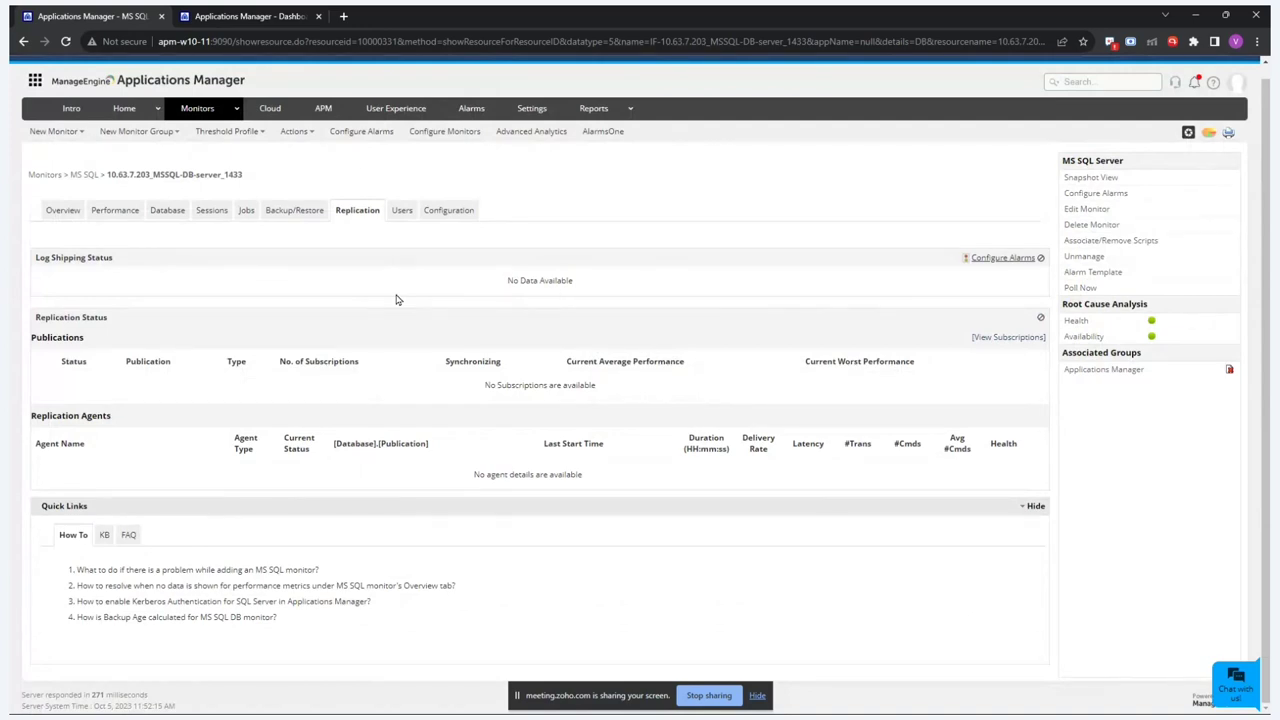
left_click(402, 212)
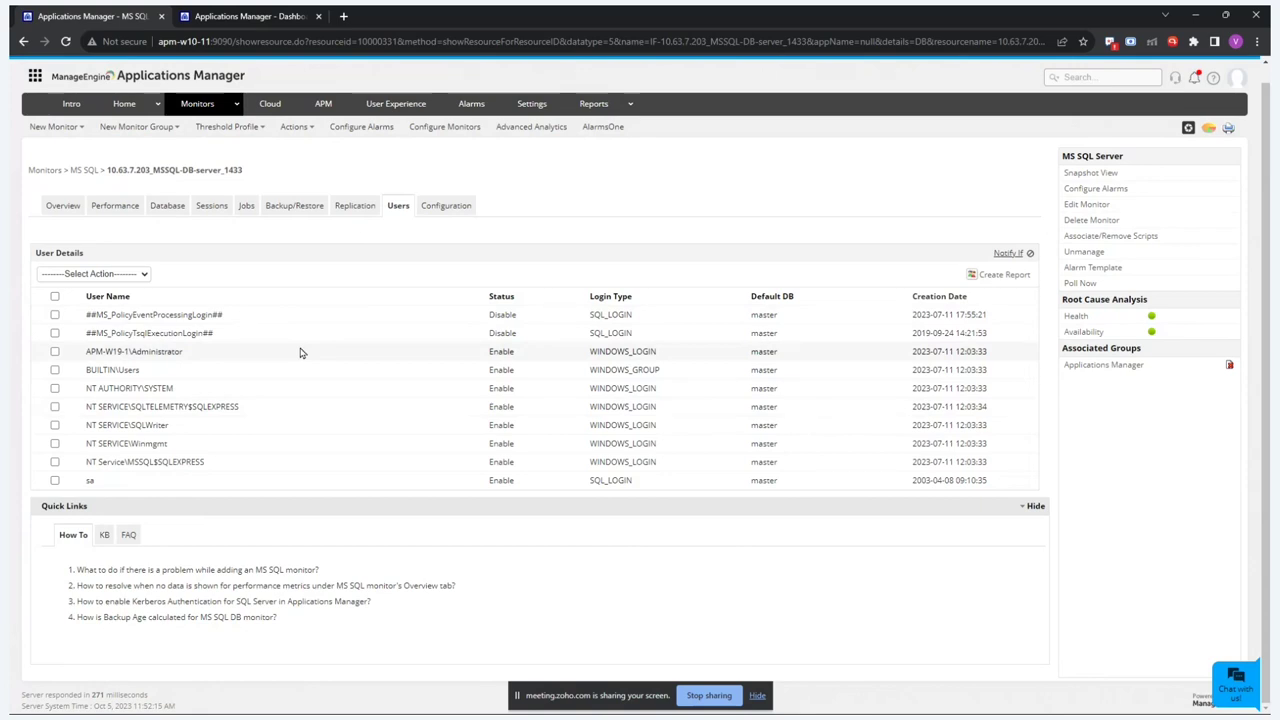
left_click(65, 207)
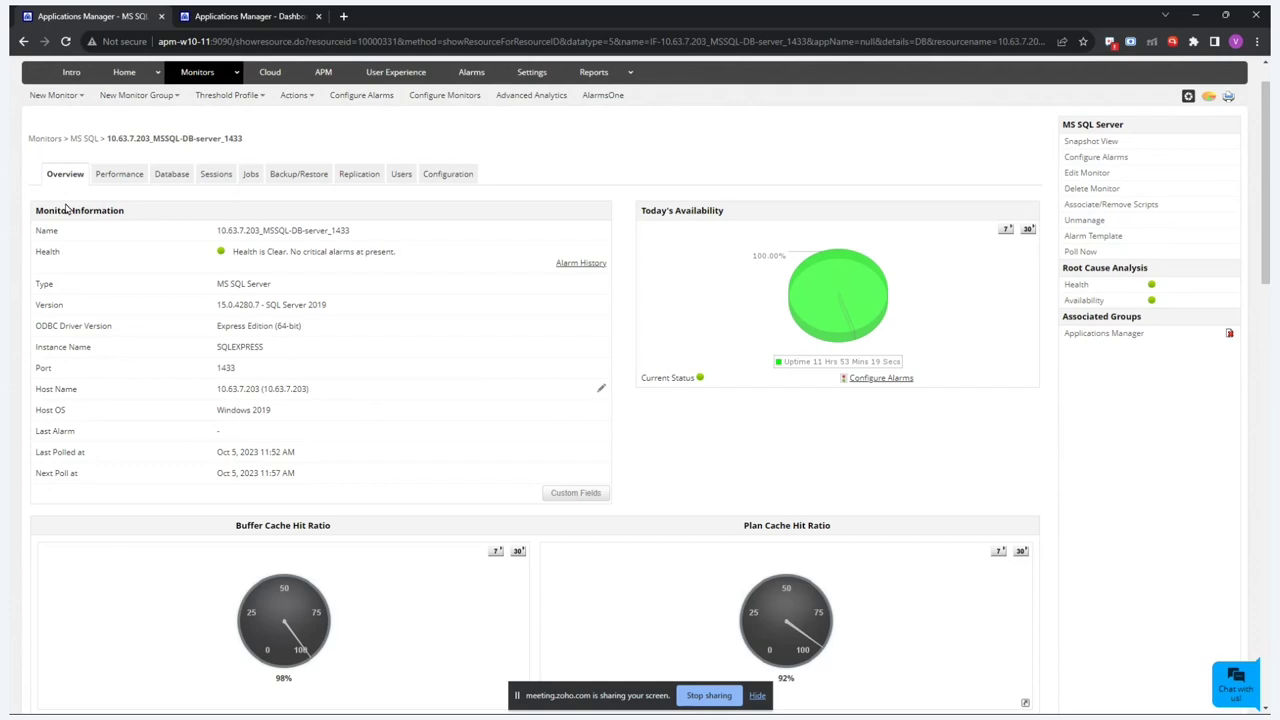
key("alt+Tab")
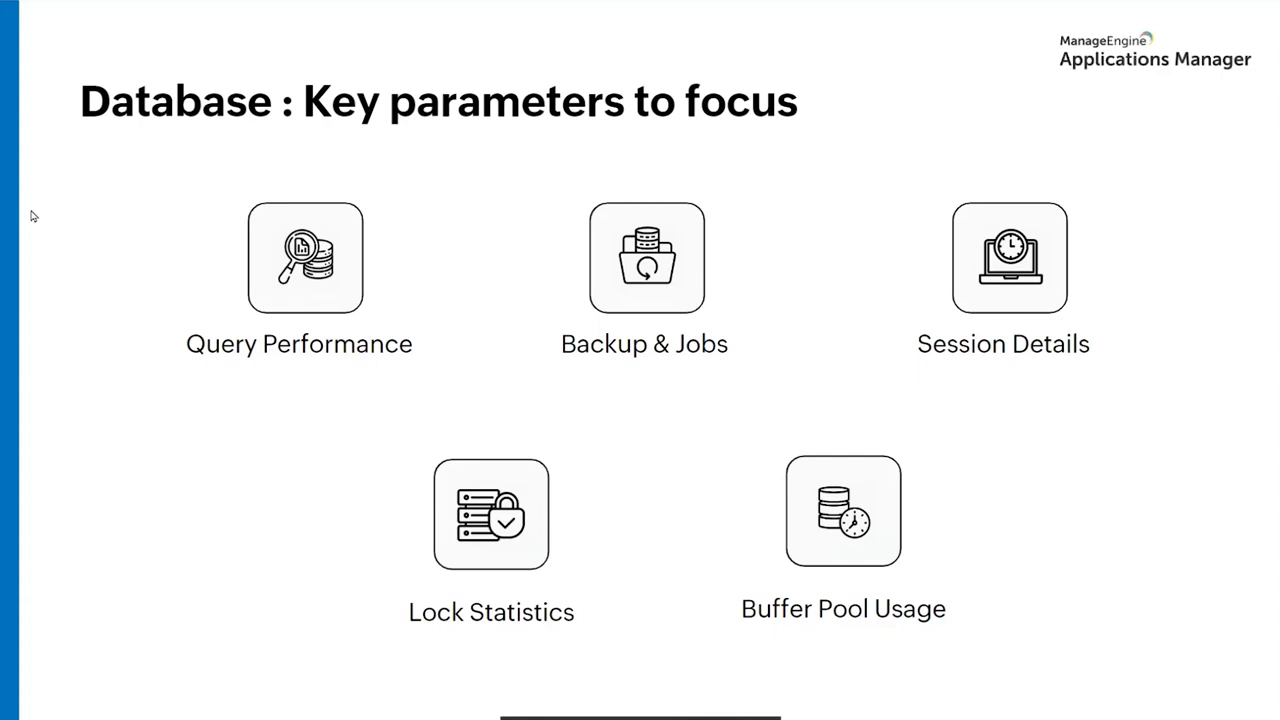
key("Right")
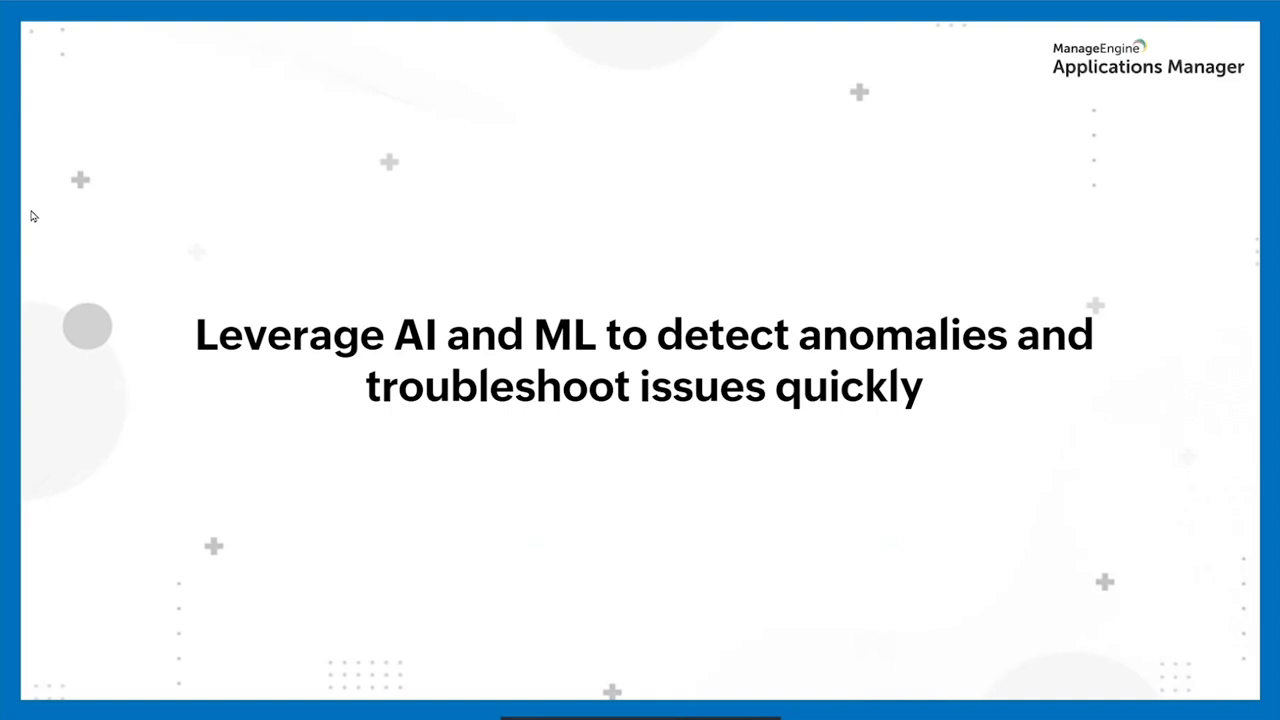
key("Right")
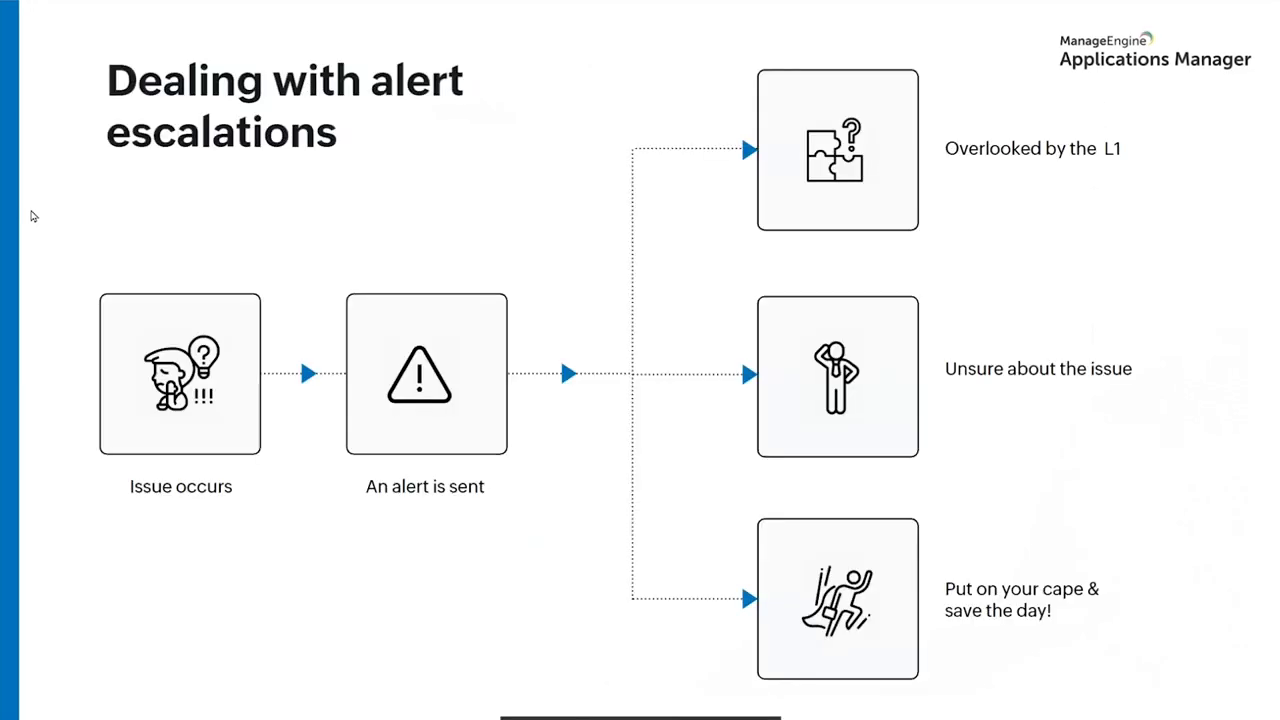
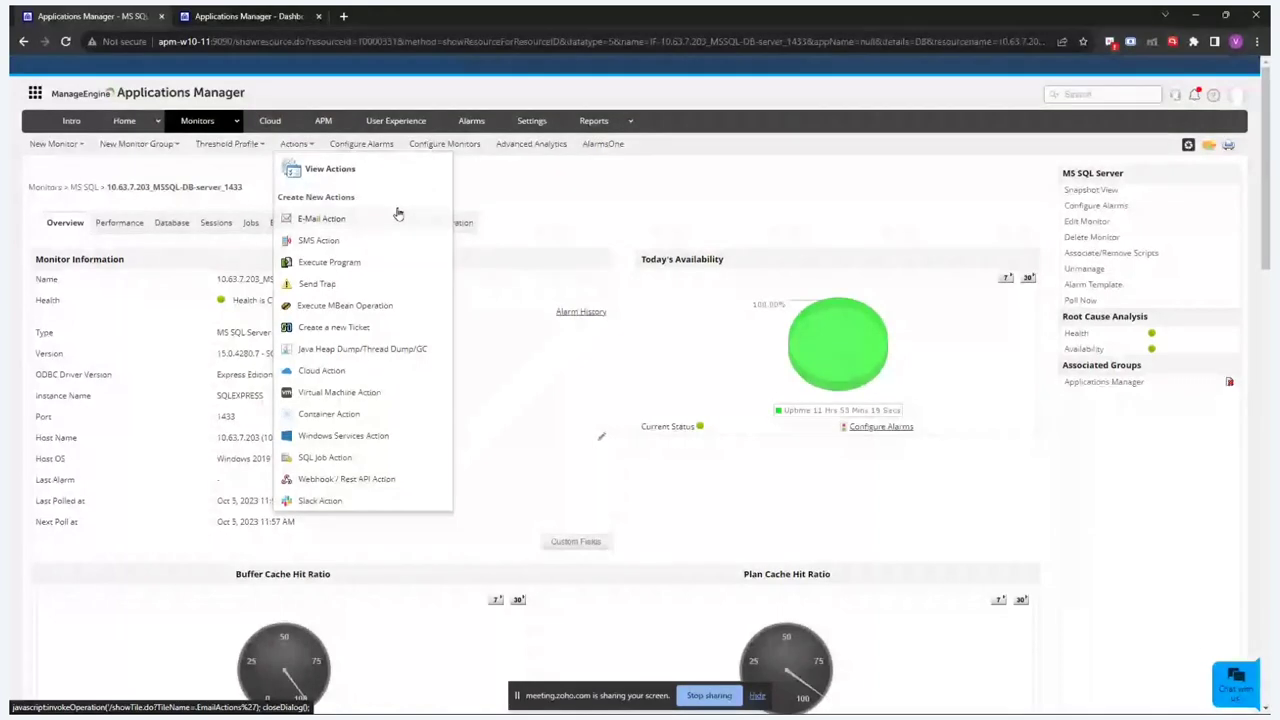
- Open a new SQL Job Action and view the jobs available on the SQL-NODE1 server, leaving none added
left_click(325, 457)
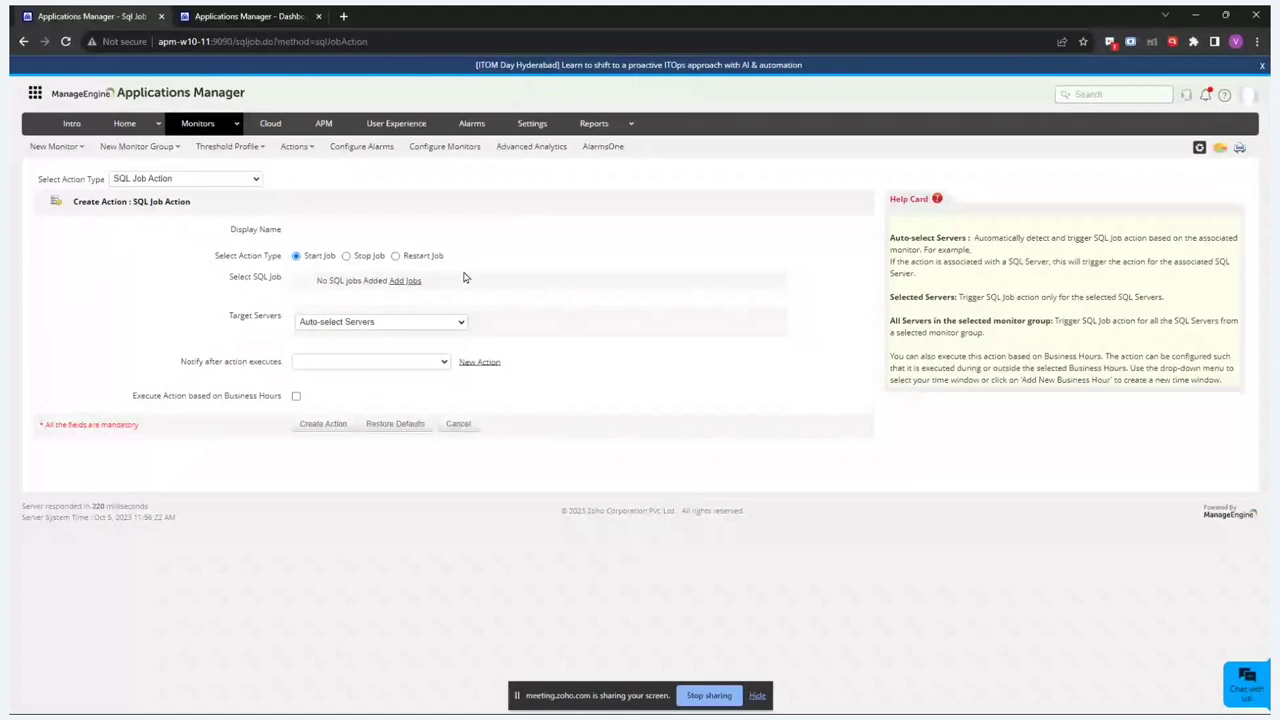
left_click(405, 280)
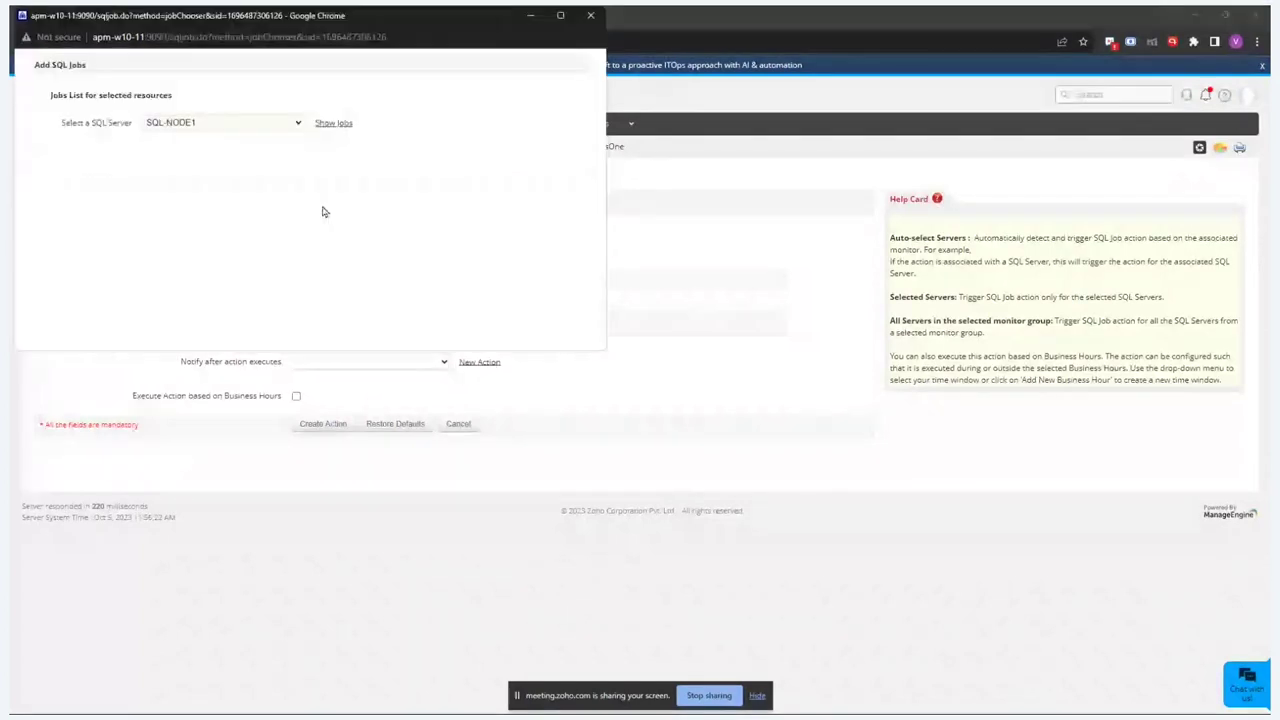
left_click(338, 124)
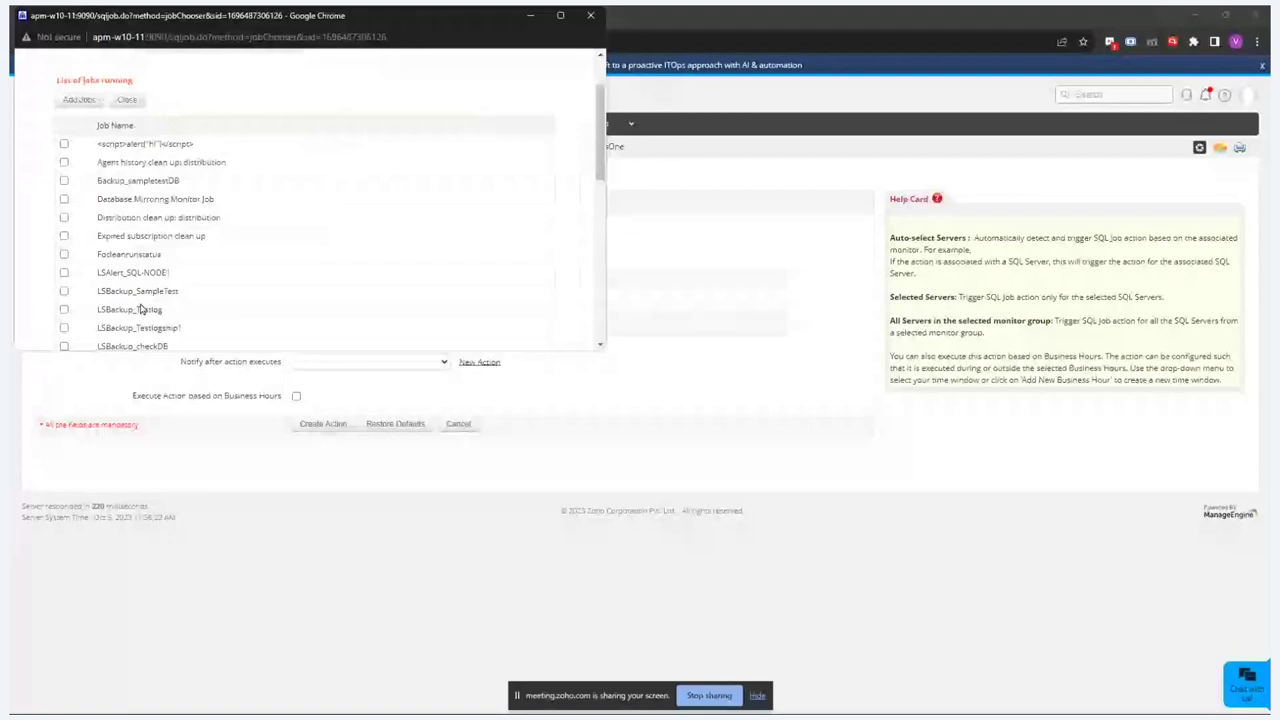
scroll(140, 309, "up", 2)
left_click(336, 387)
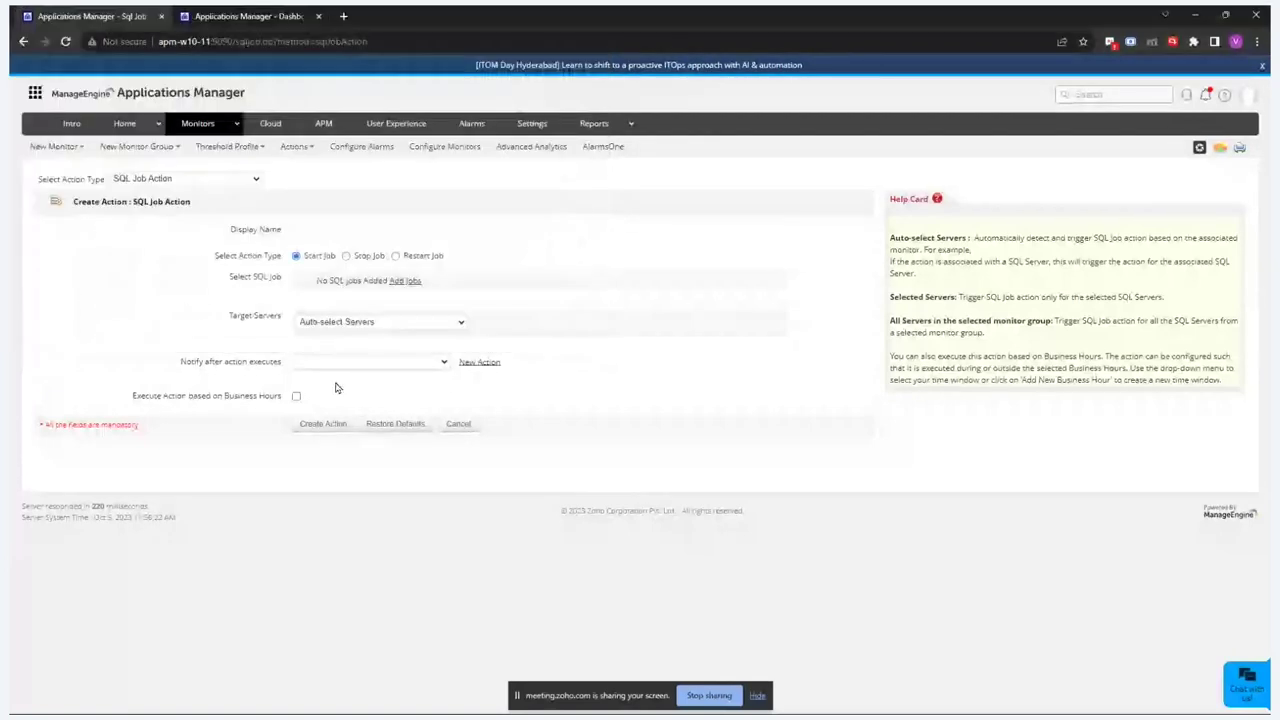
- Explore the SQL job action's target server choices, notification e-mail entry and options for executing it based on business hours
left_click(383, 329)
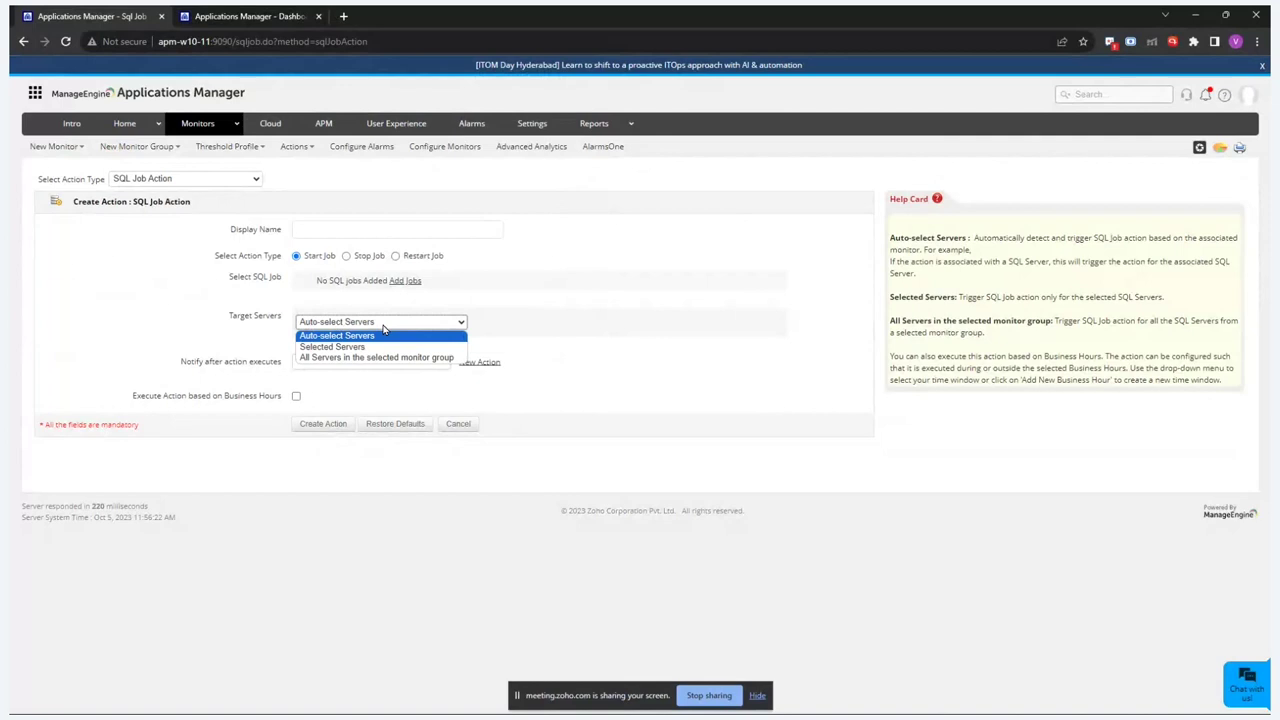
left_click(383, 335)
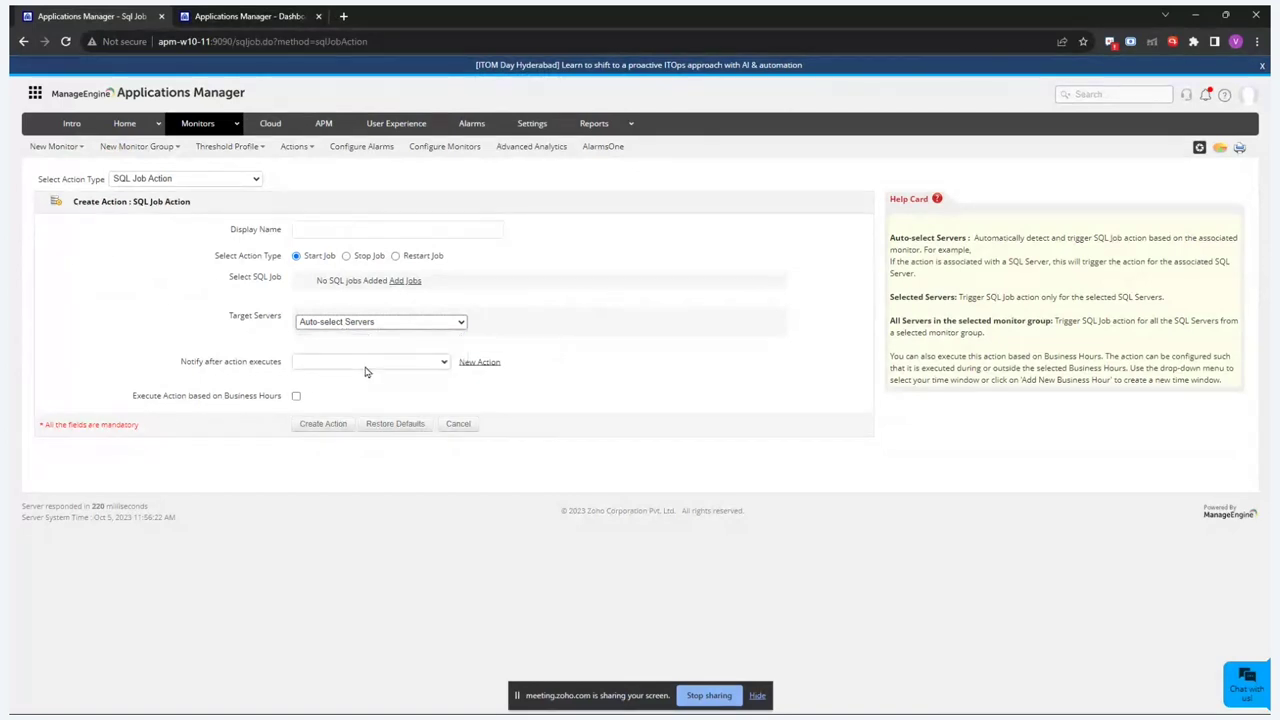
left_click(367, 366)
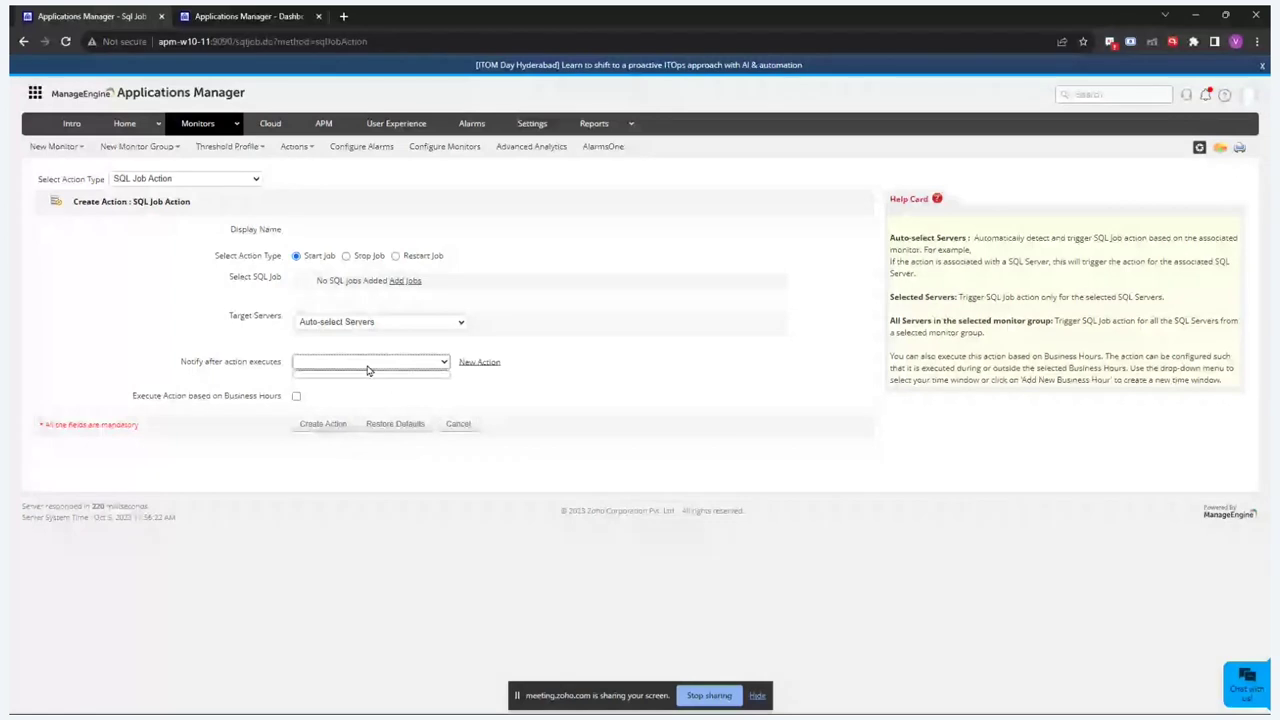
left_click(487, 369)
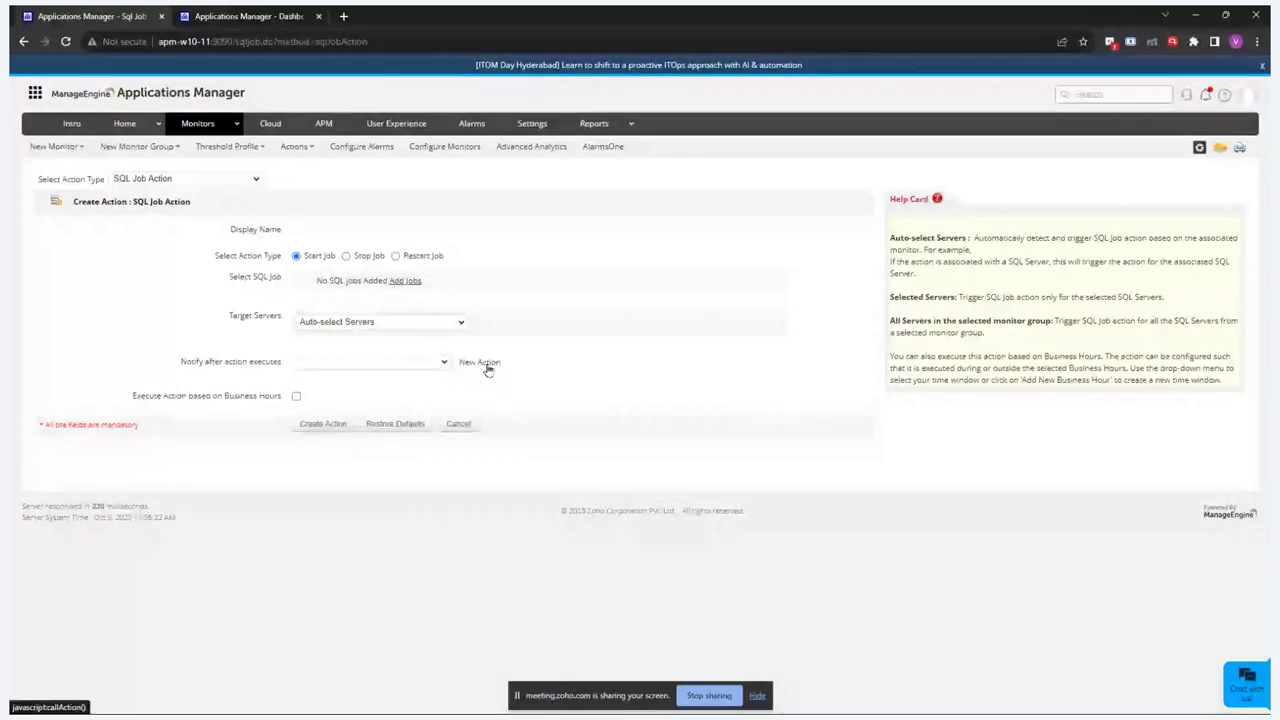
left_click(482, 363)
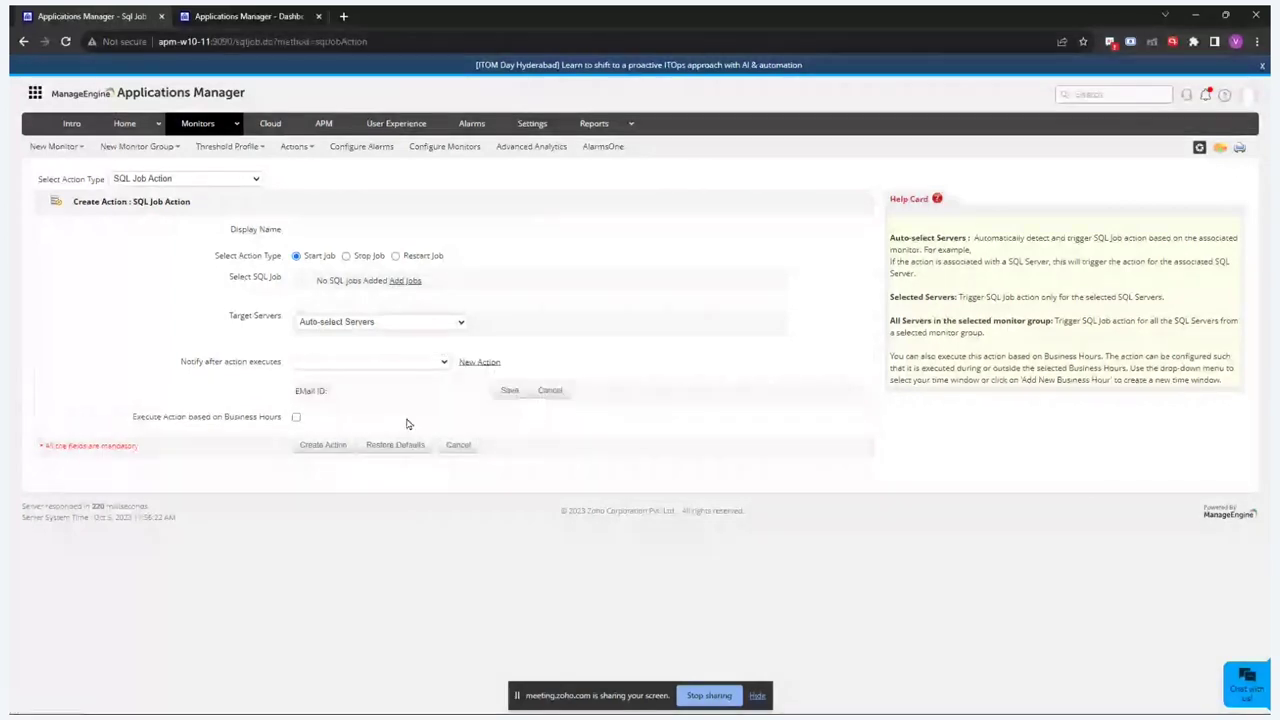
left_click(296, 417)
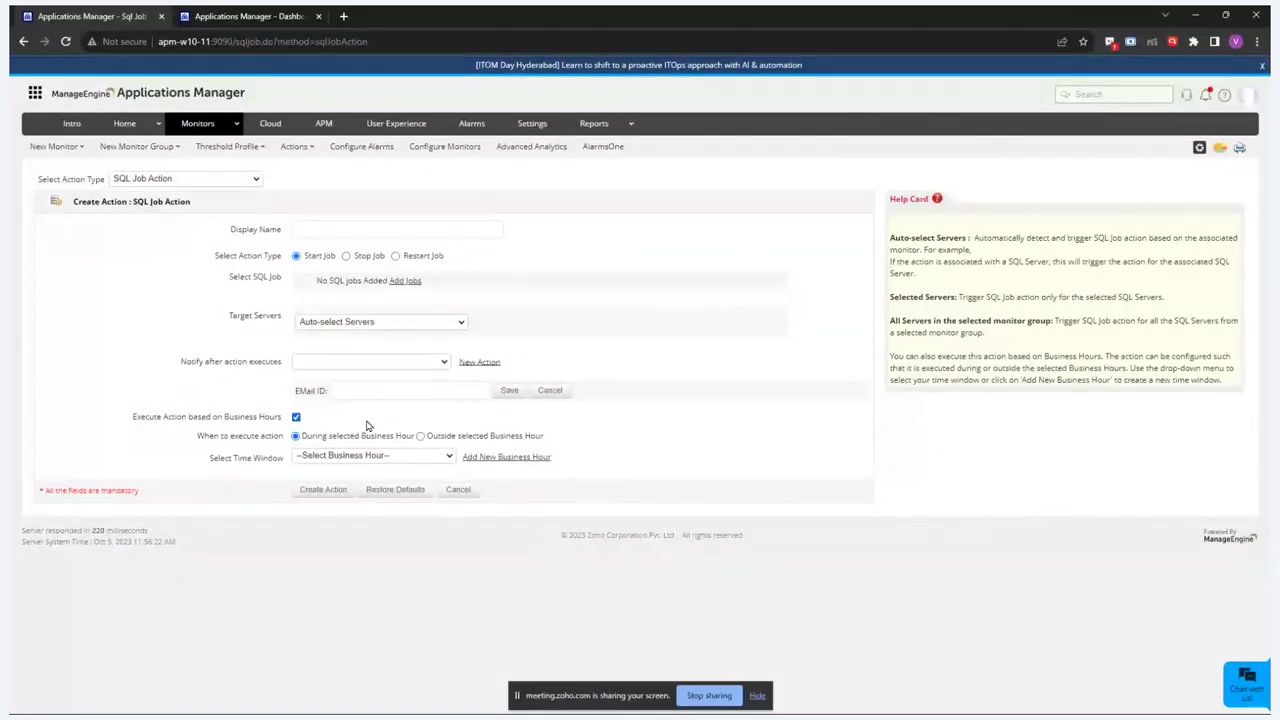
- Open a new numeric threshold profile and show its advanced options to examine the critical, warning and clear severity settings
left_click(261, 150)
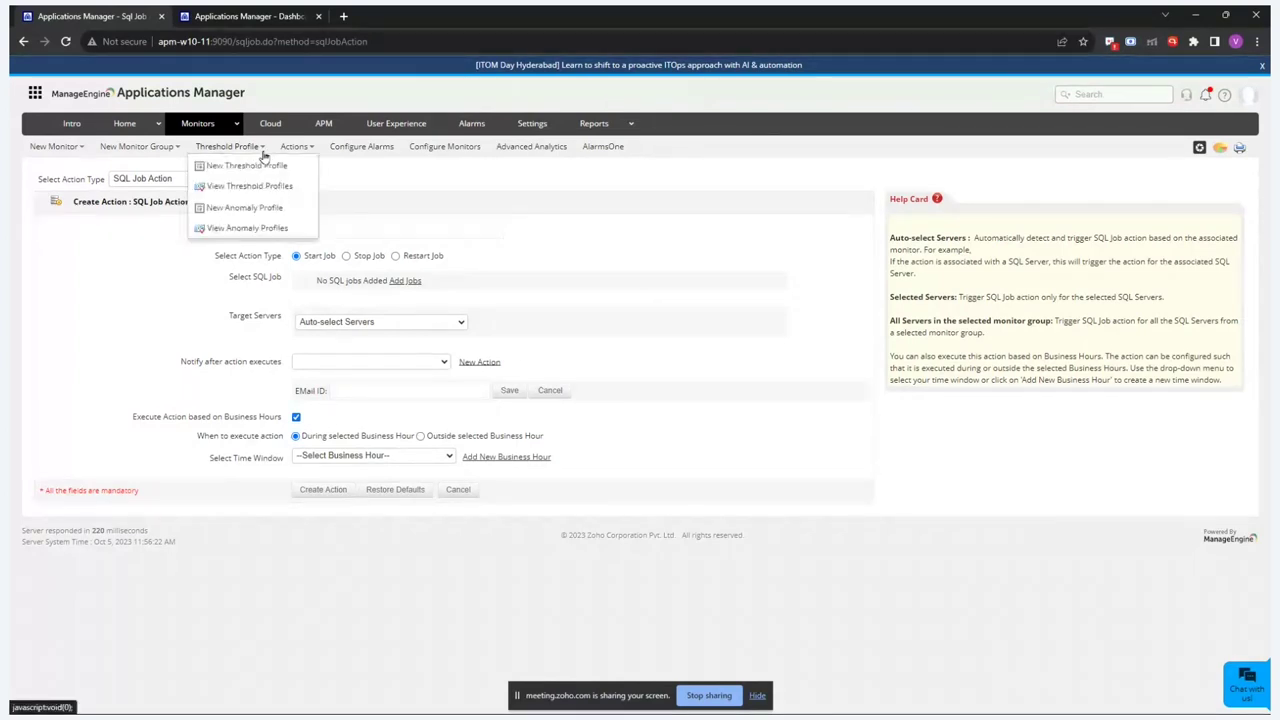
left_click(252, 170)
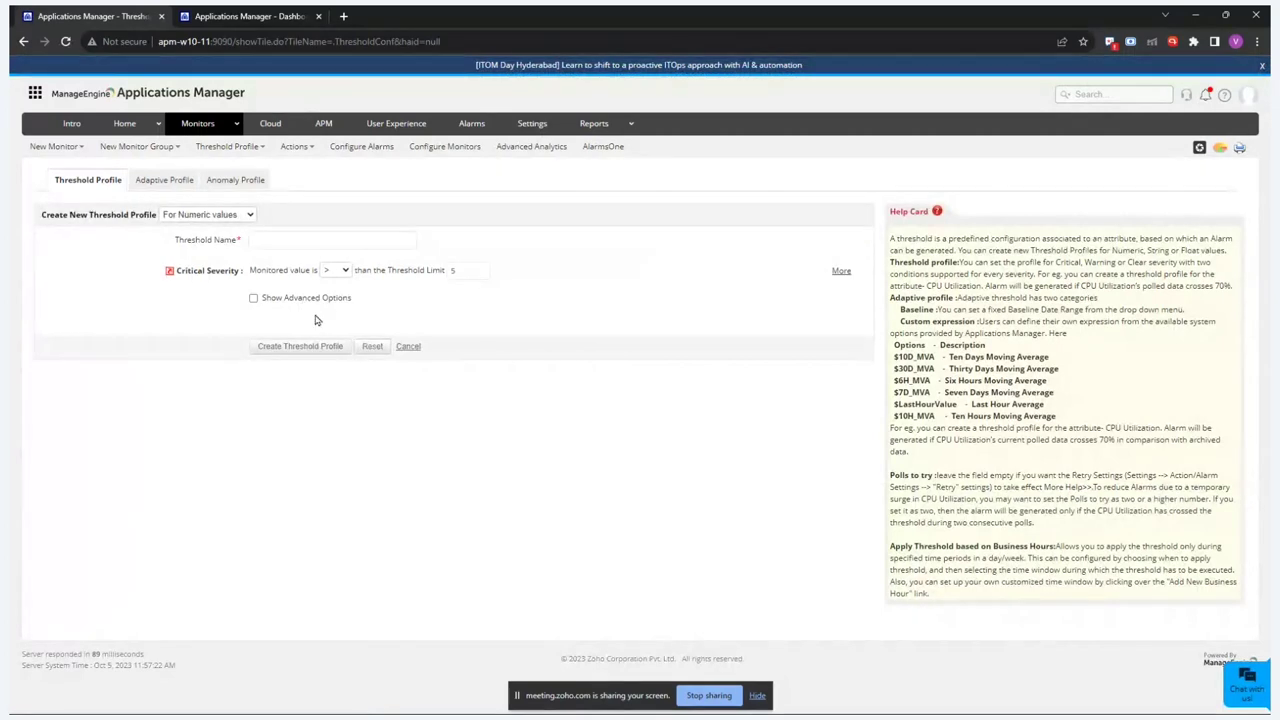
left_click(254, 300)
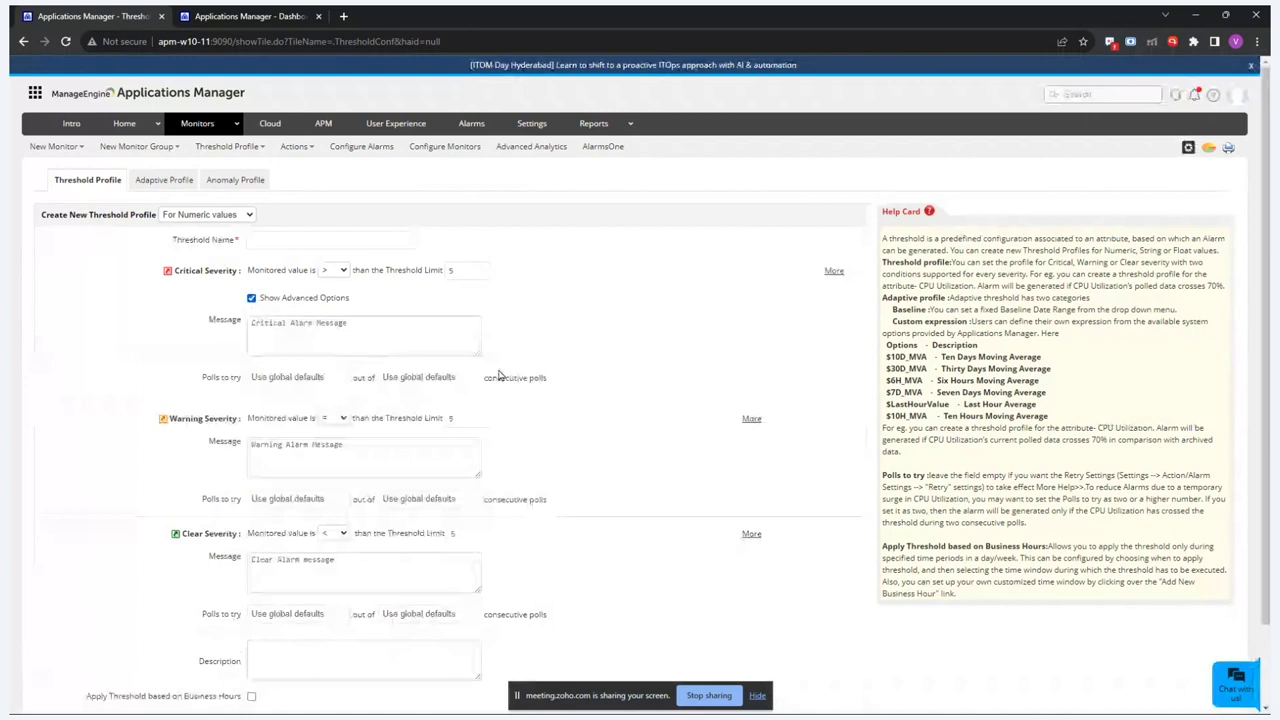
scroll(447, 277, "down", 2)
left_click(425, 248)
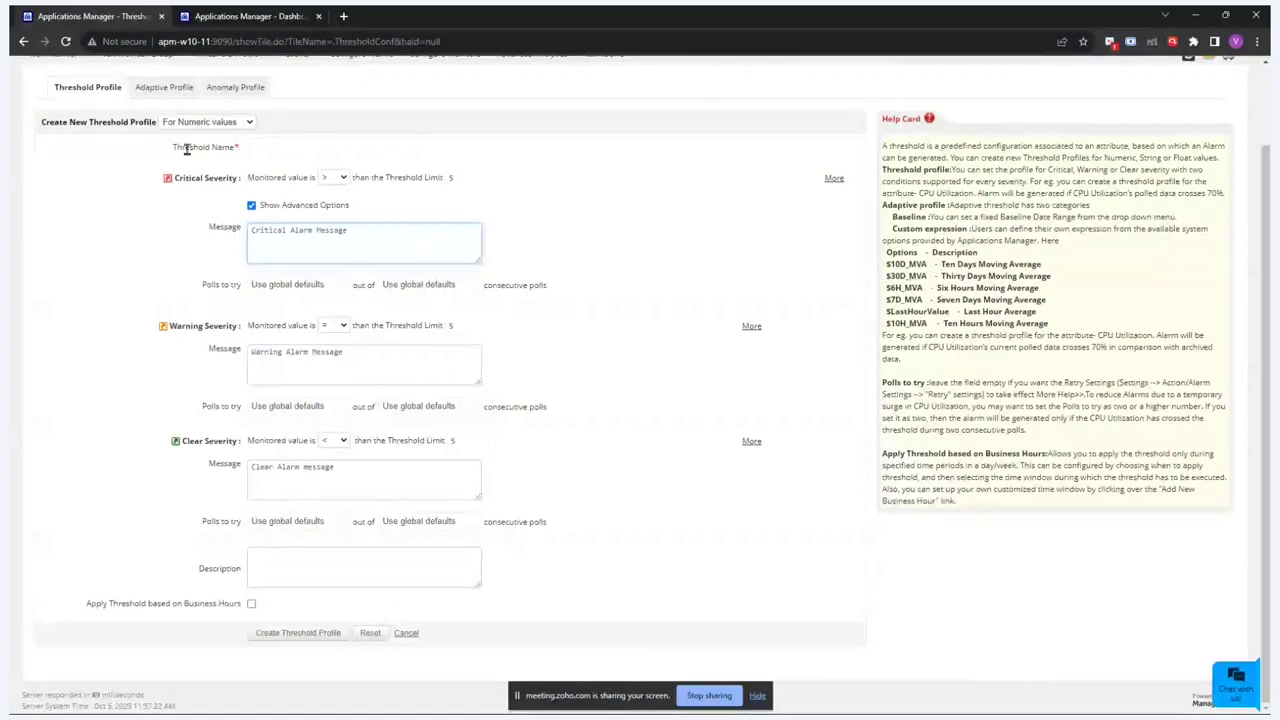
scroll(186, 148, "up", 1)
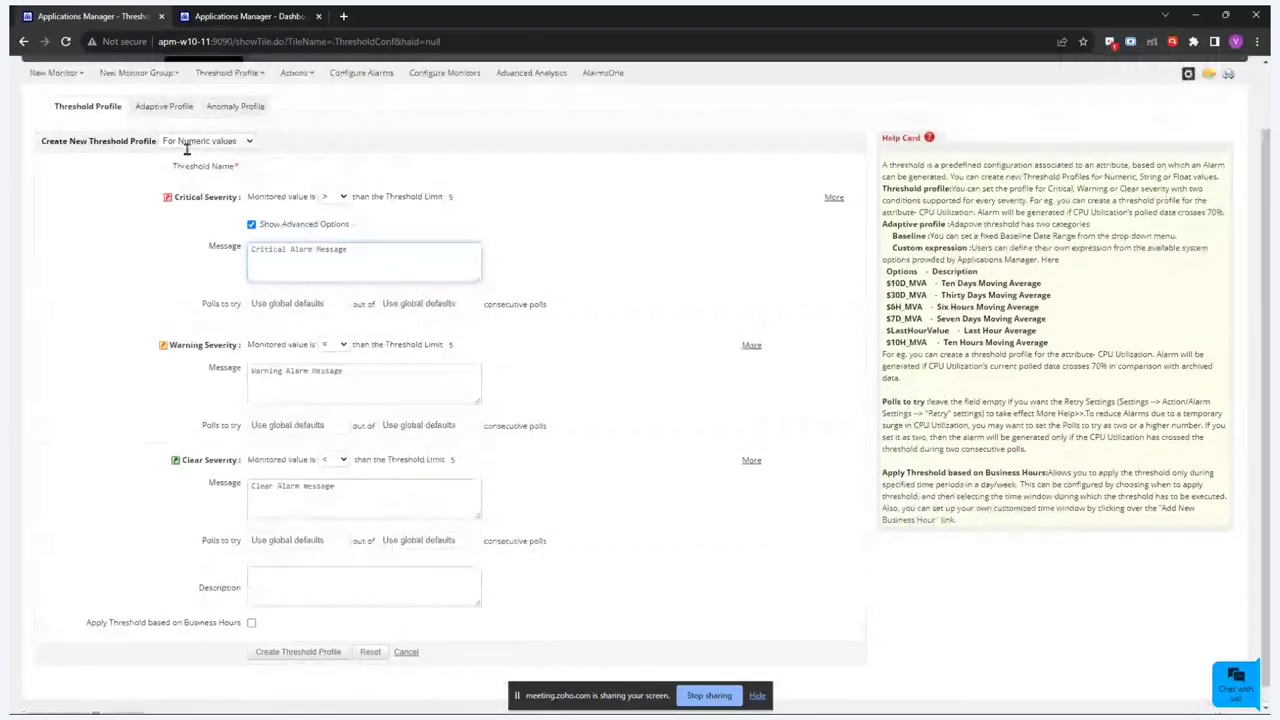
- Start an adaptive threshold profile based on baseline values and set its baseline date range to Week4-September,2023
left_click(166, 107)
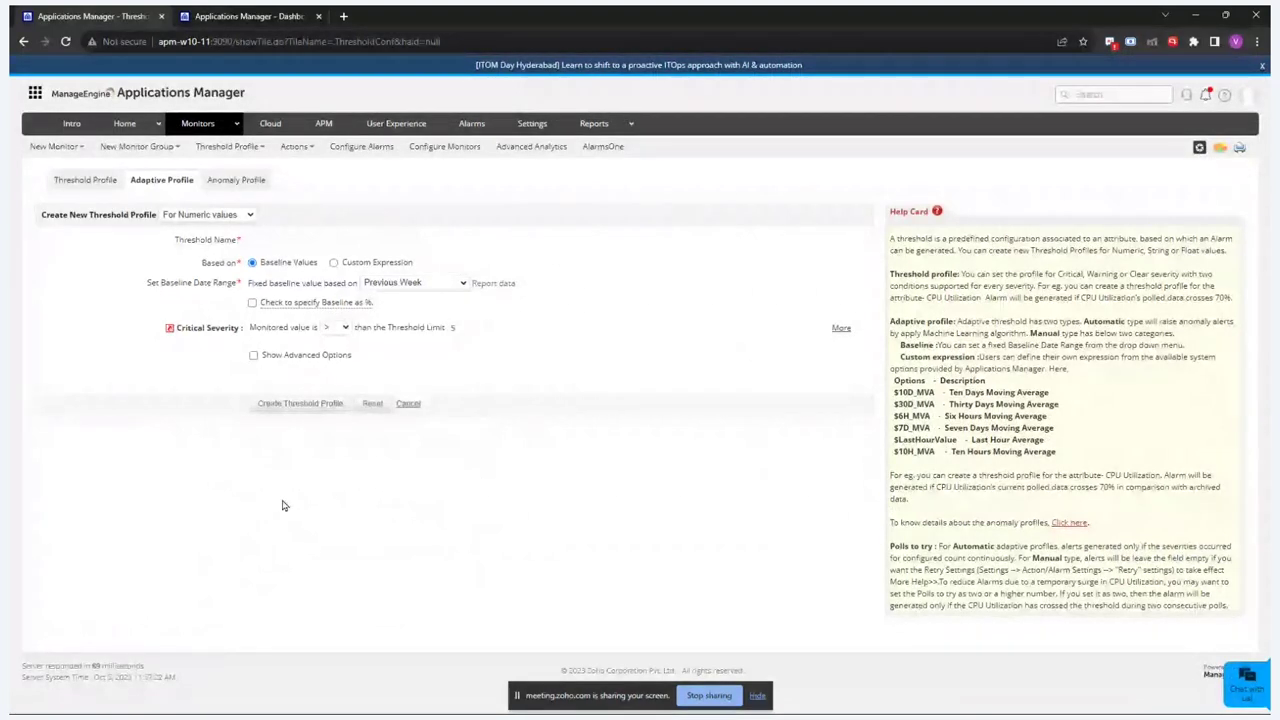
left_click(425, 284)
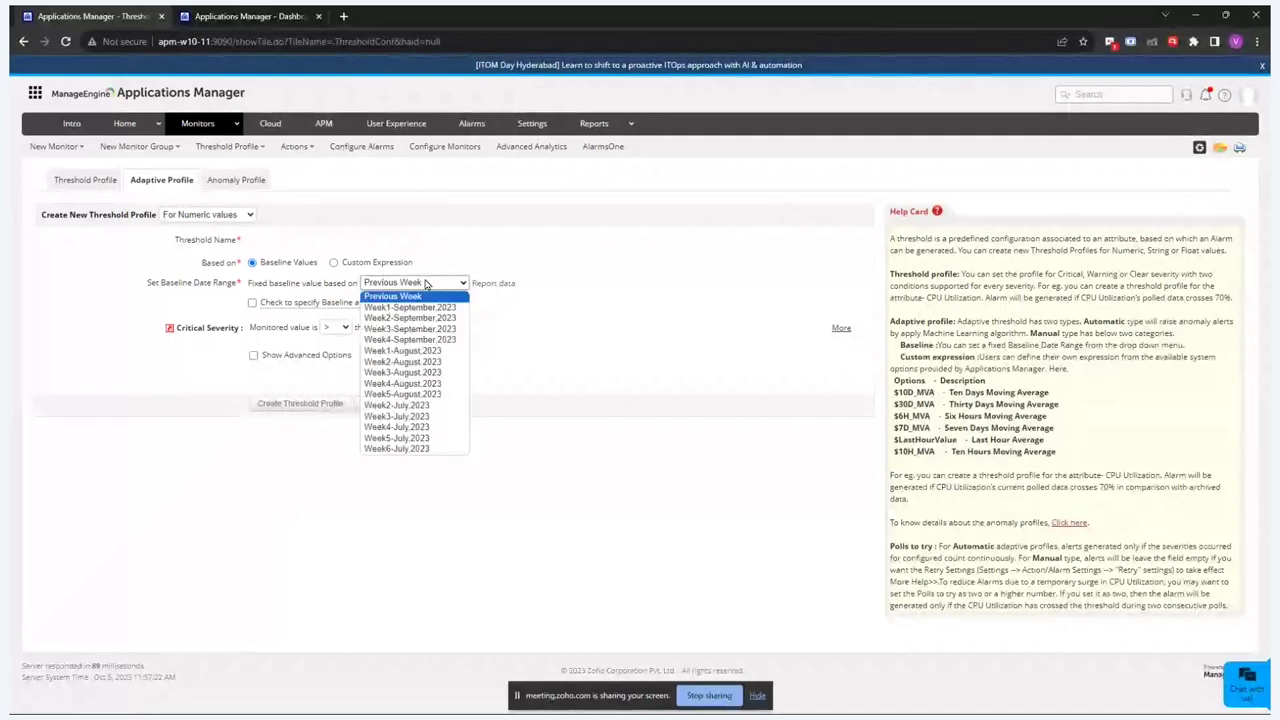
left_click(424, 342)
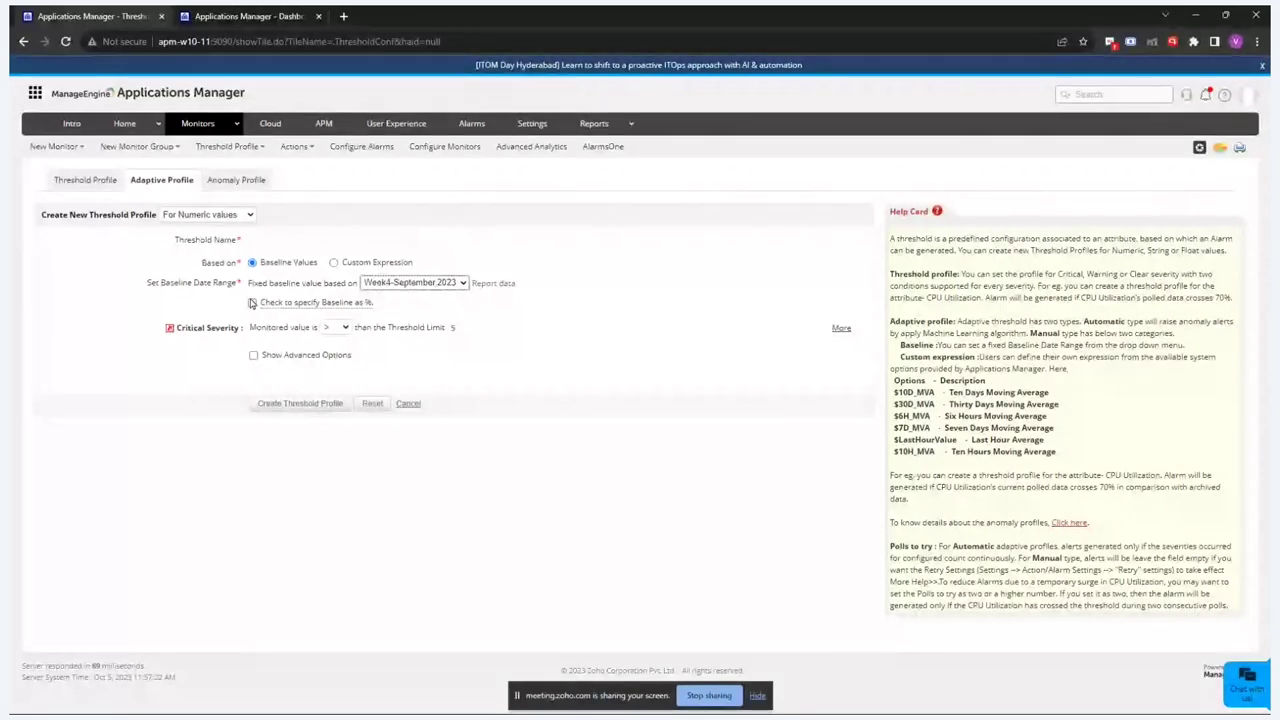
- Specify the adaptive profile's baseline as a percentage and show its advanced options to examine the critical, warning and clear severity settings
left_click(253, 303)
left_click(253, 356)
scroll(386, 403, "down", 1)
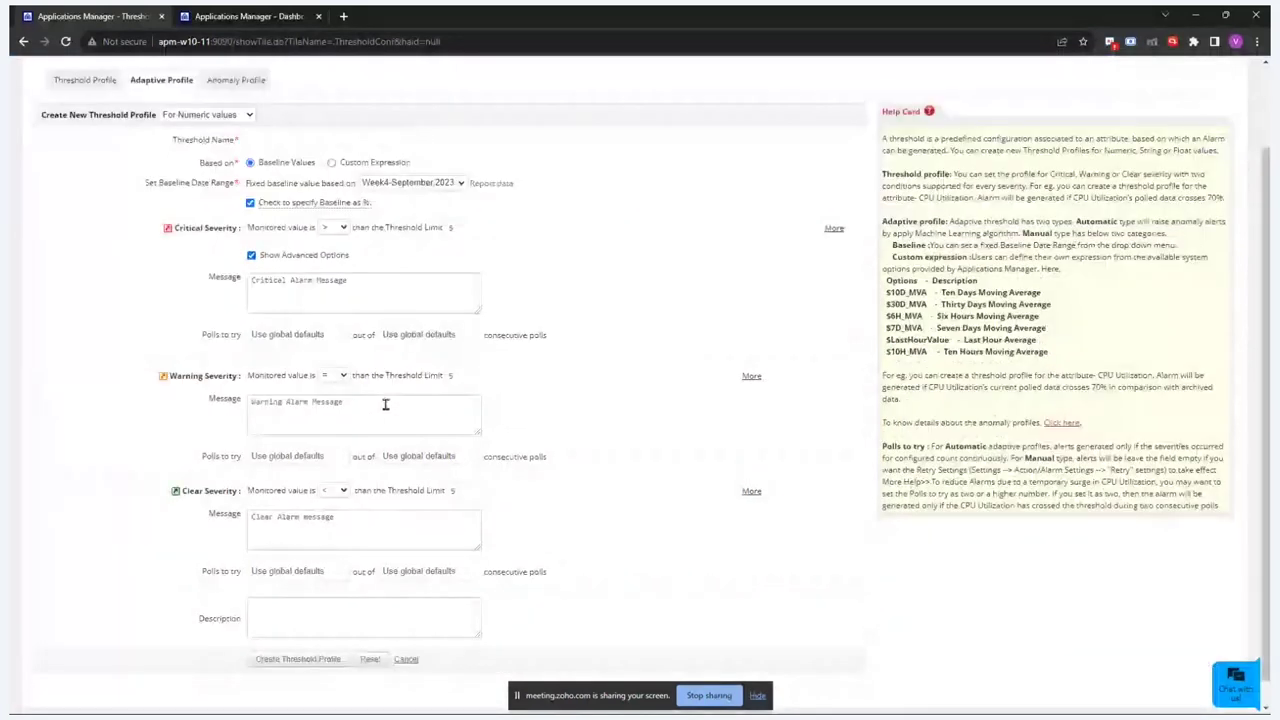
scroll(385, 404, "down", 1)
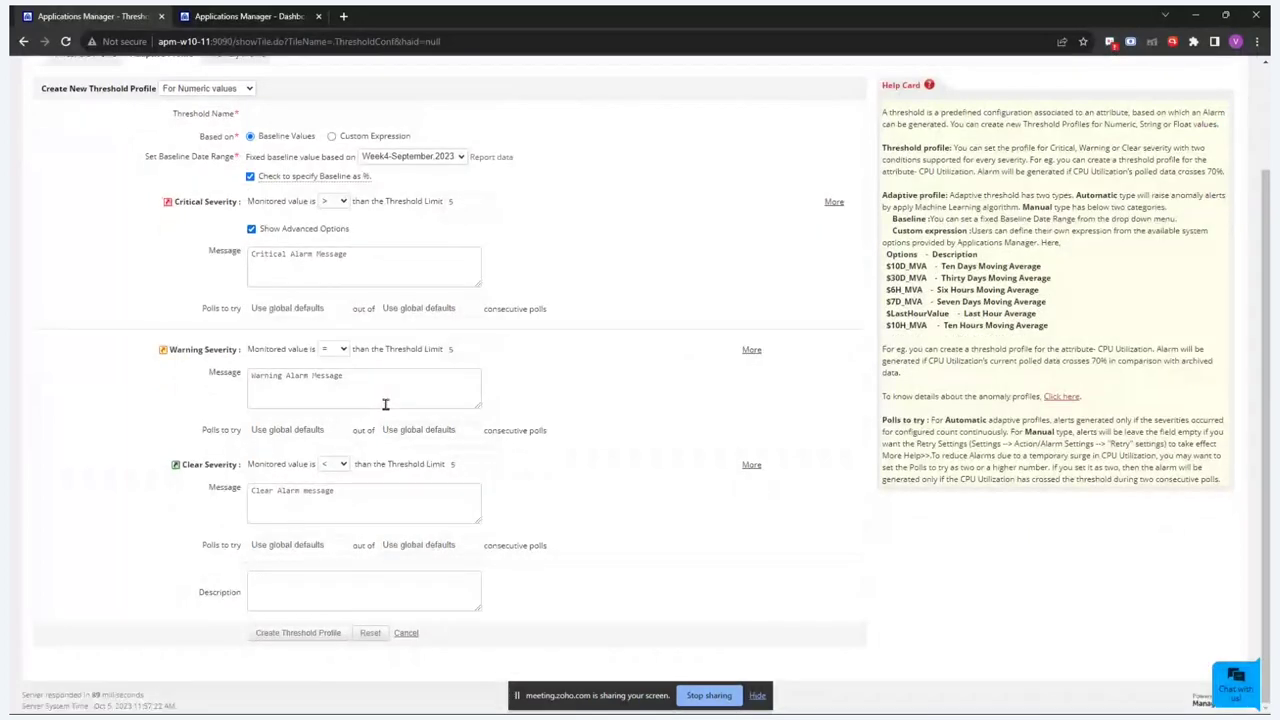
scroll(385, 404, "up", 3)
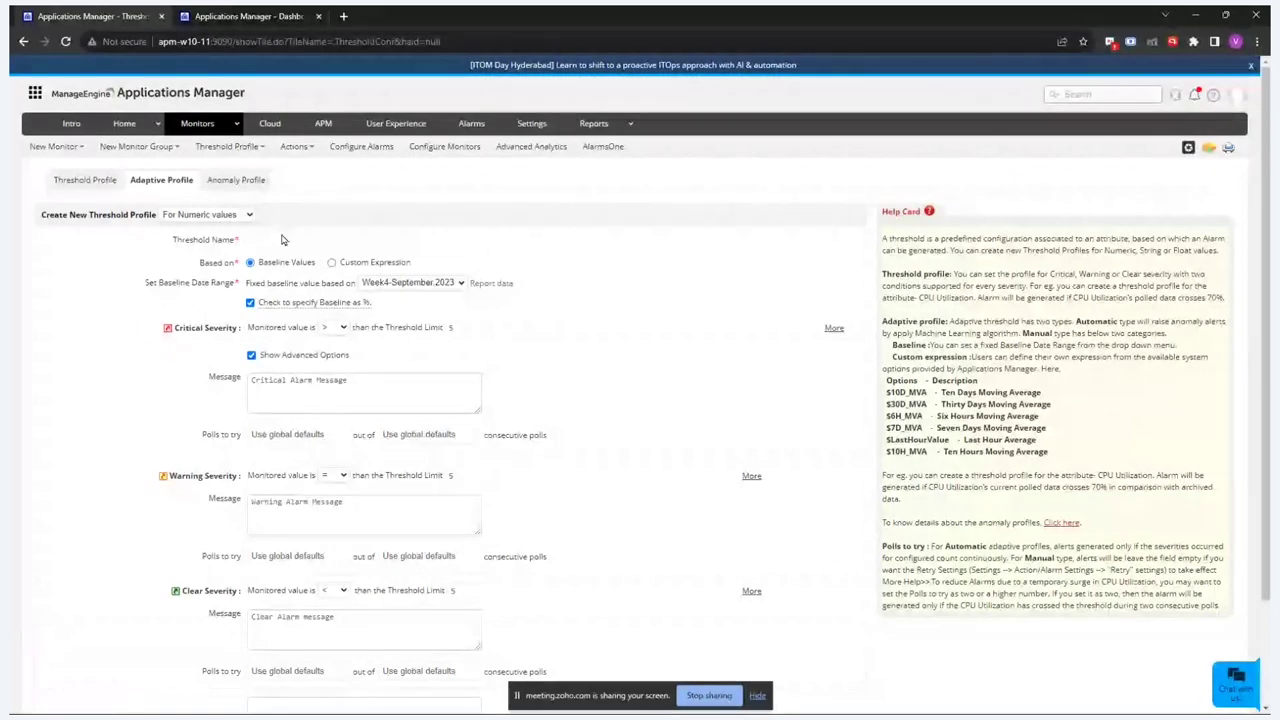
left_click(559, 216)
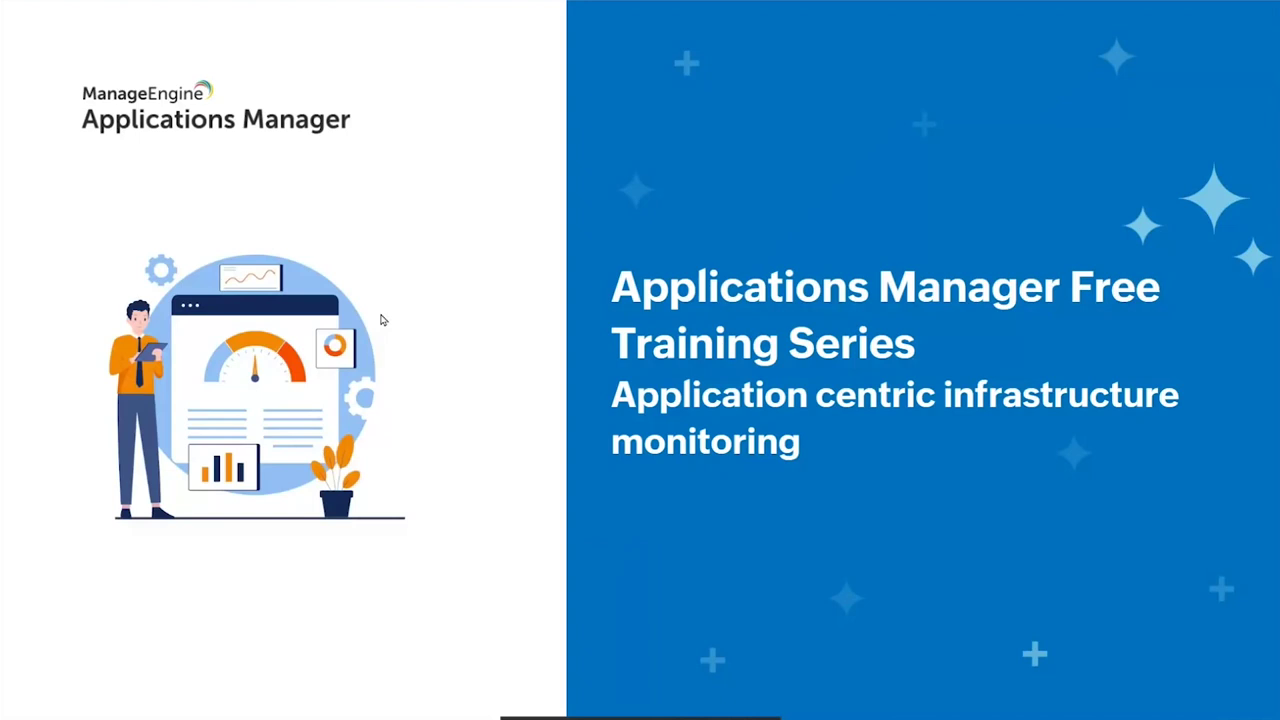
key("Right")
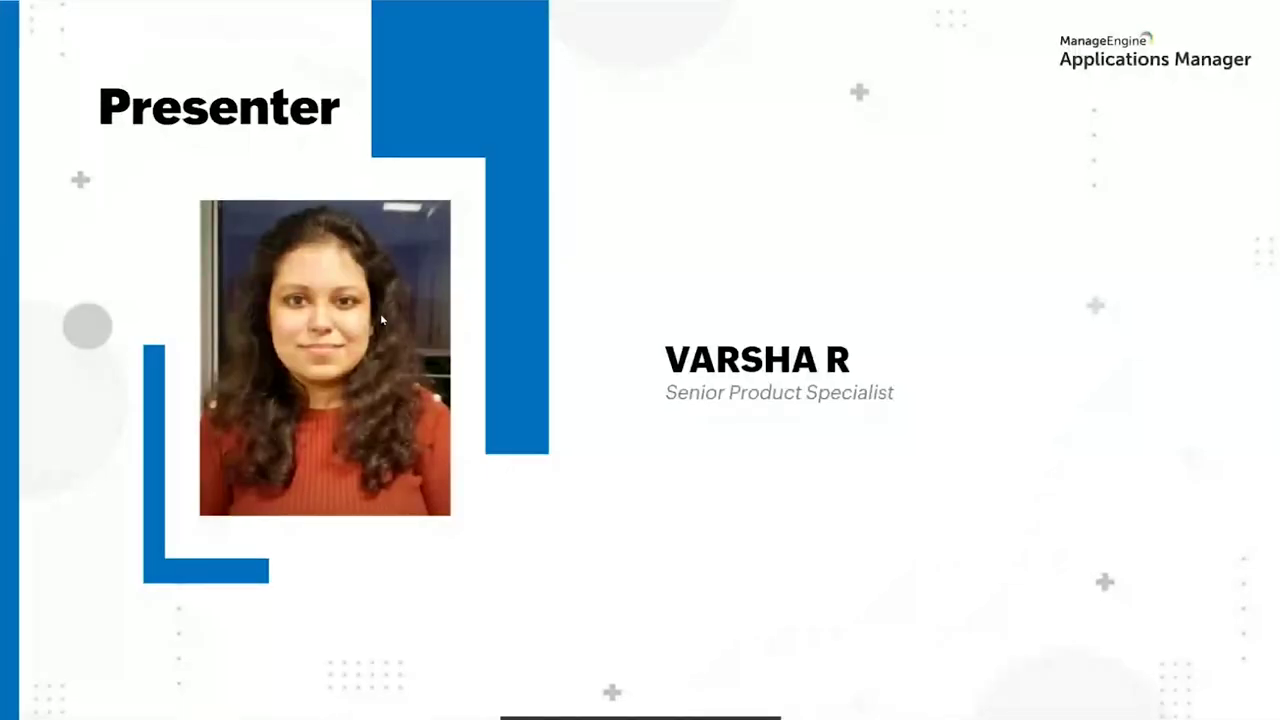
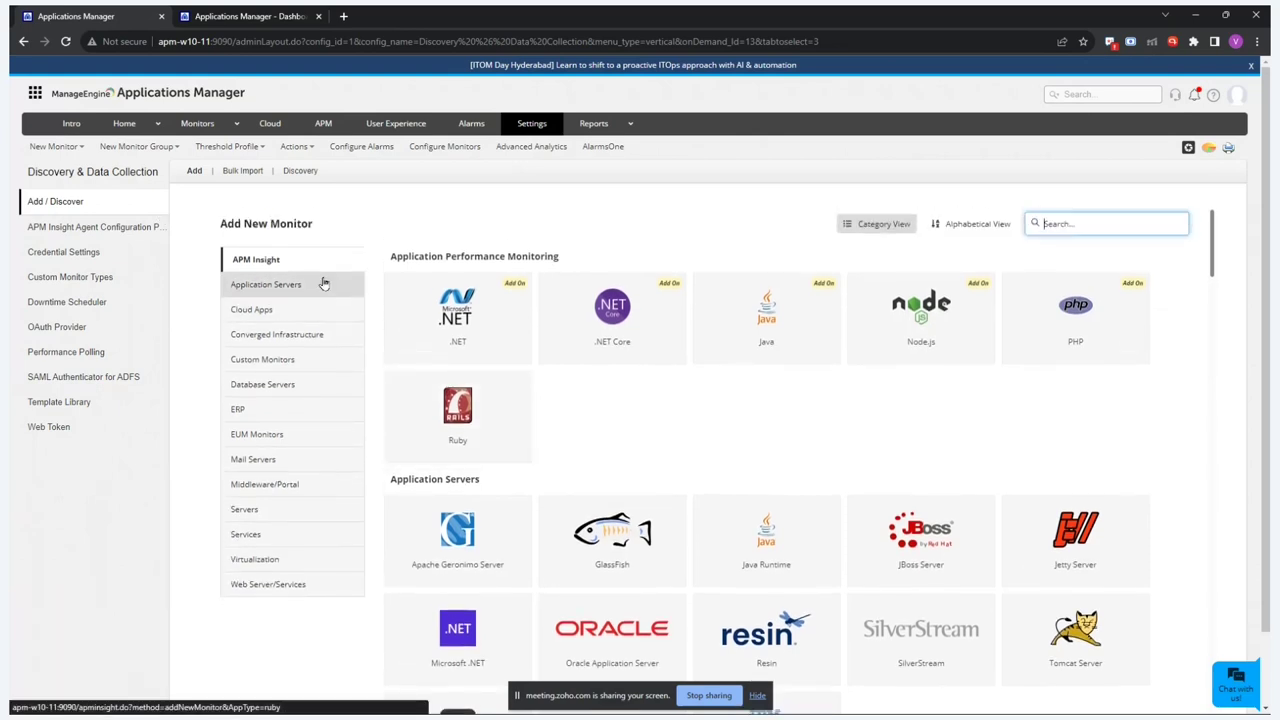
- Browse the monitor types of each category in order, from Application Servers and Cloud Apps through Database Servers and Virtualization to Web Server/Services
left_click(323, 292)
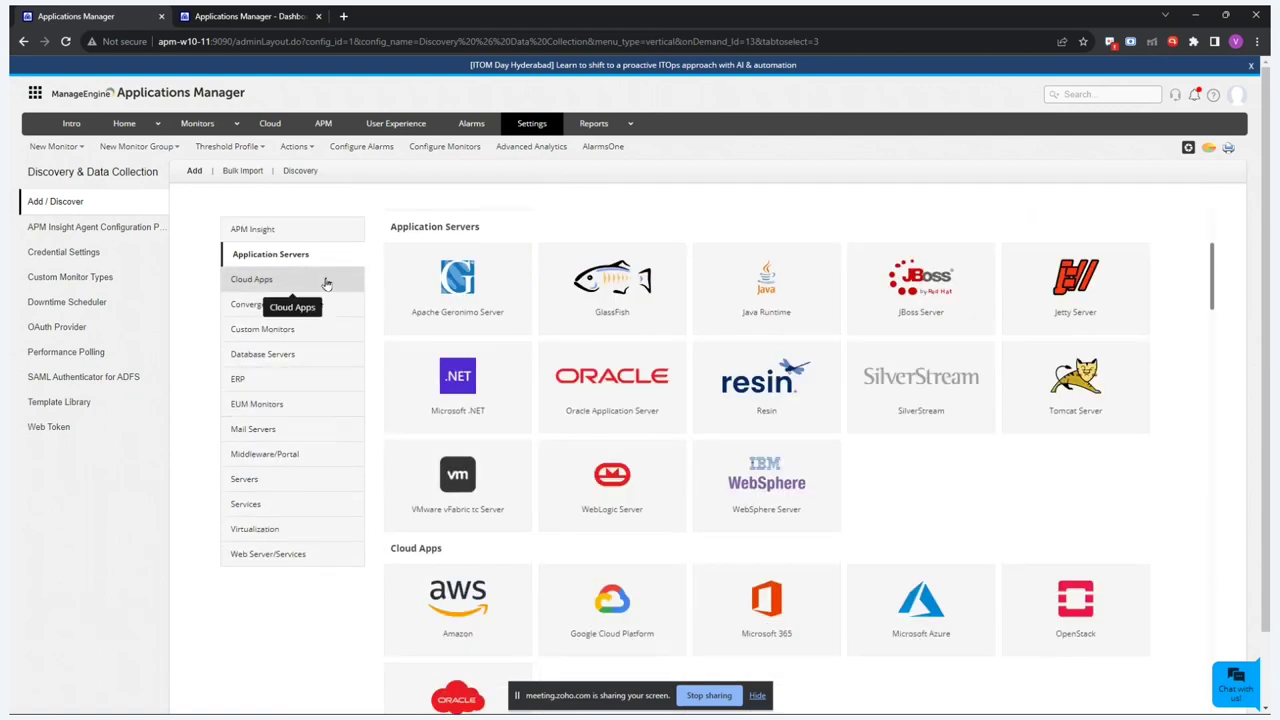
left_click(326, 284)
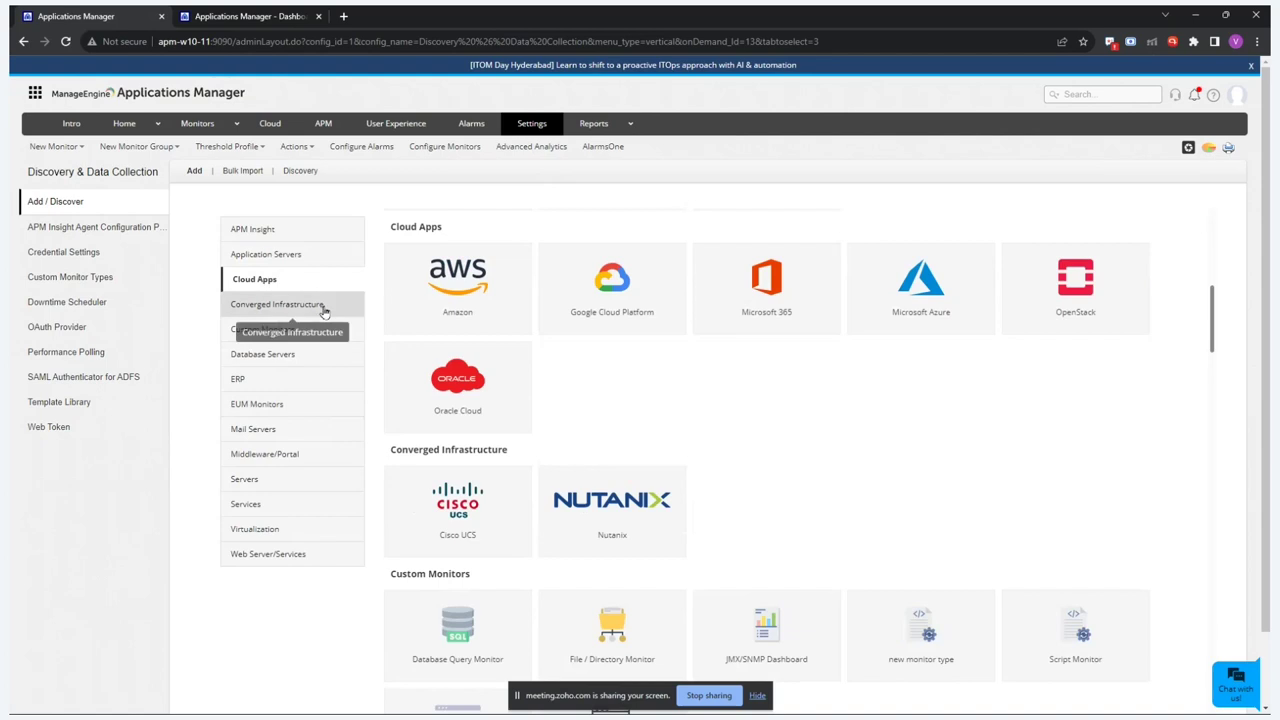
left_click(323, 311)
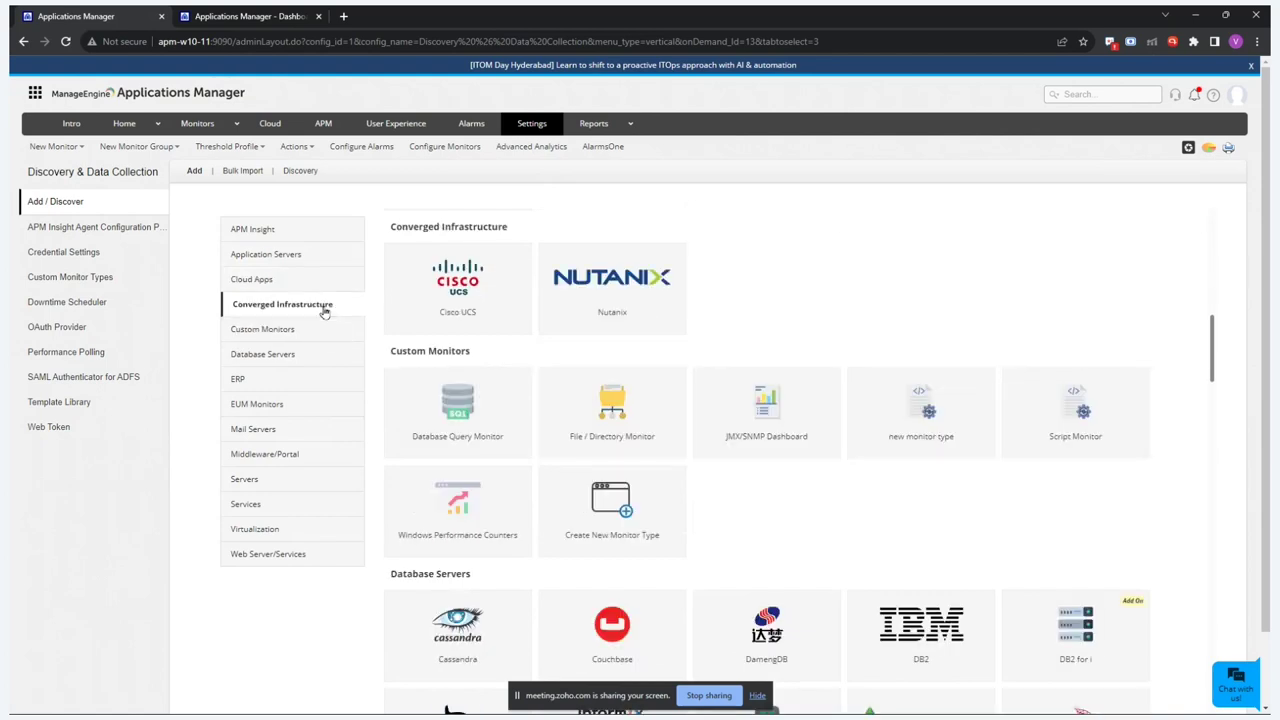
left_click(317, 338)
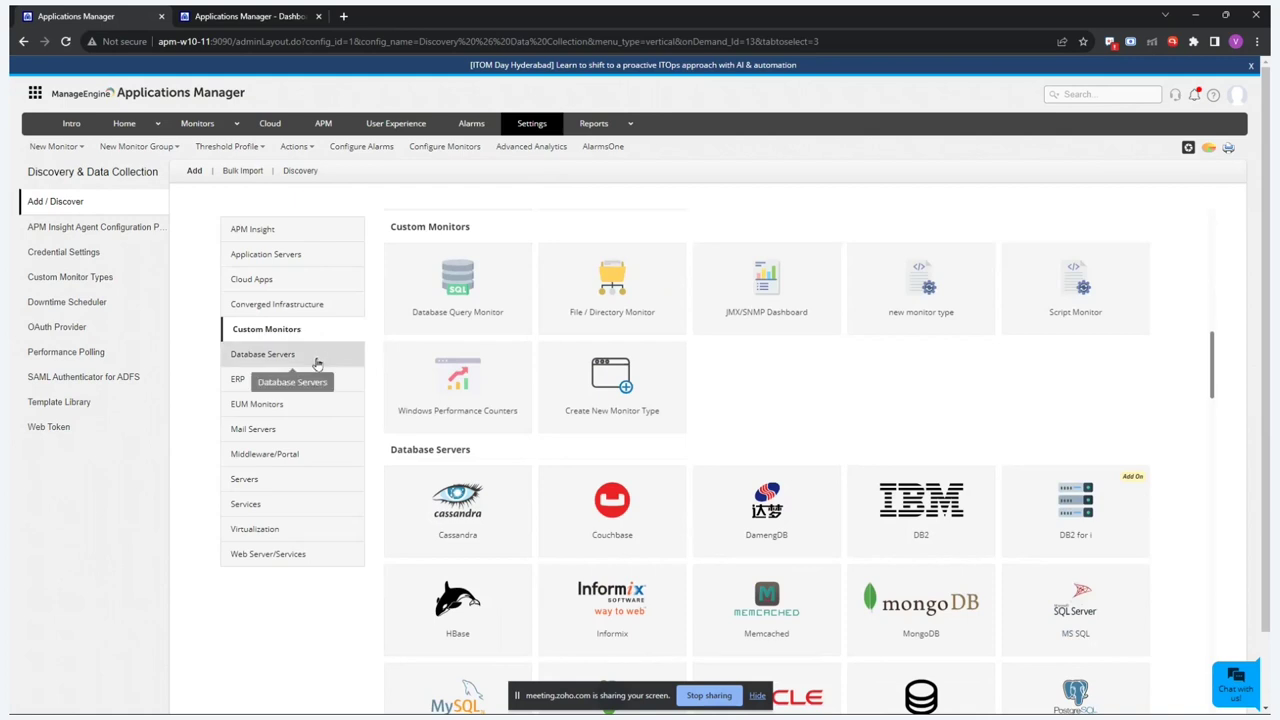
left_click(317, 363)
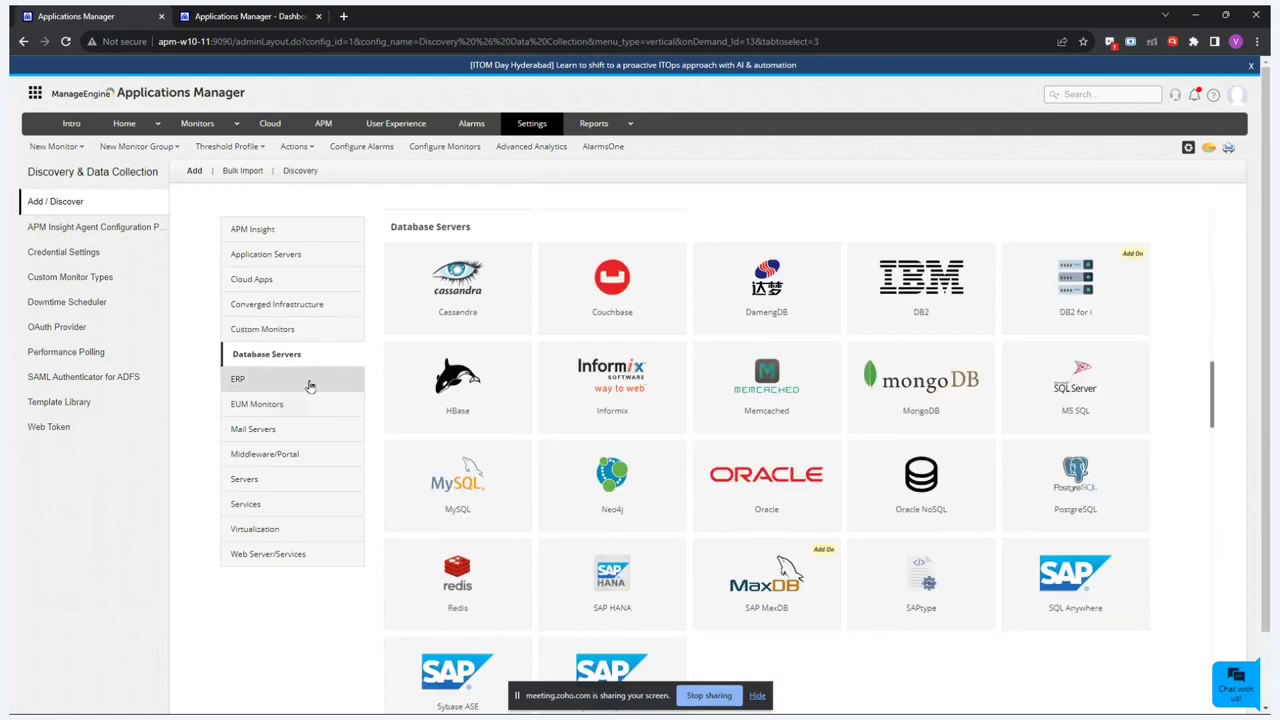
left_click(310, 388)
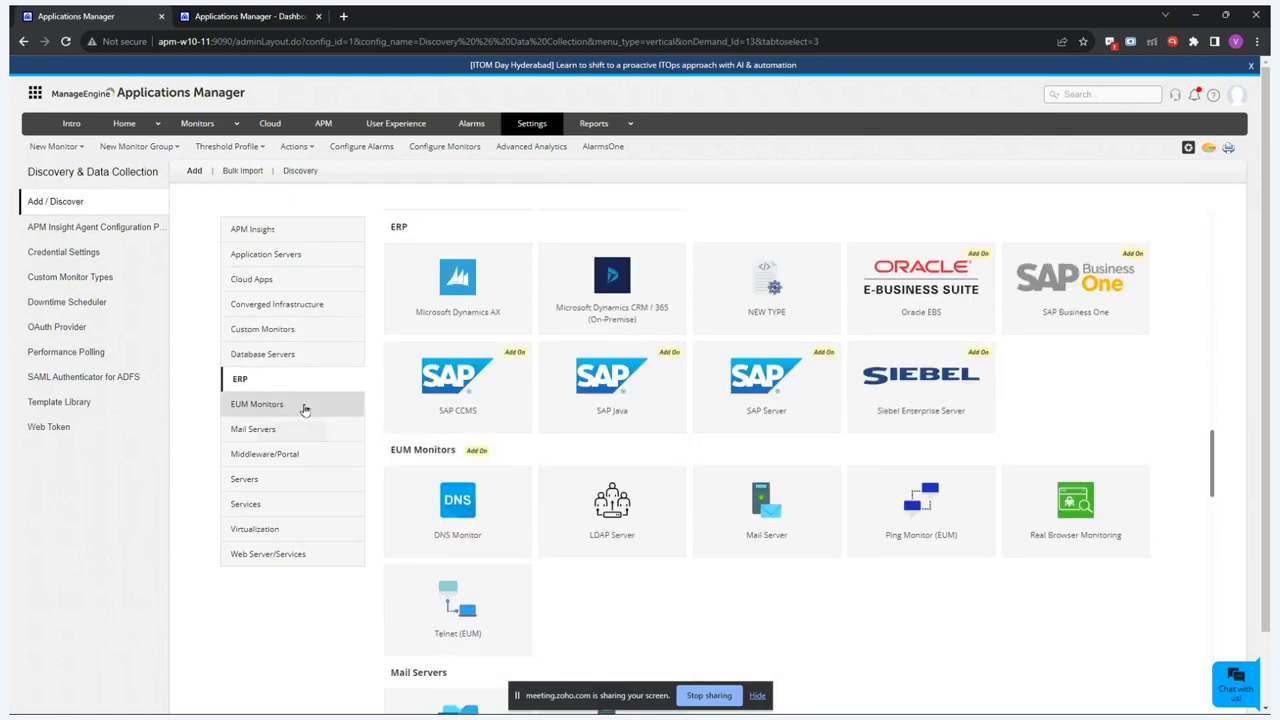
left_click(305, 410)
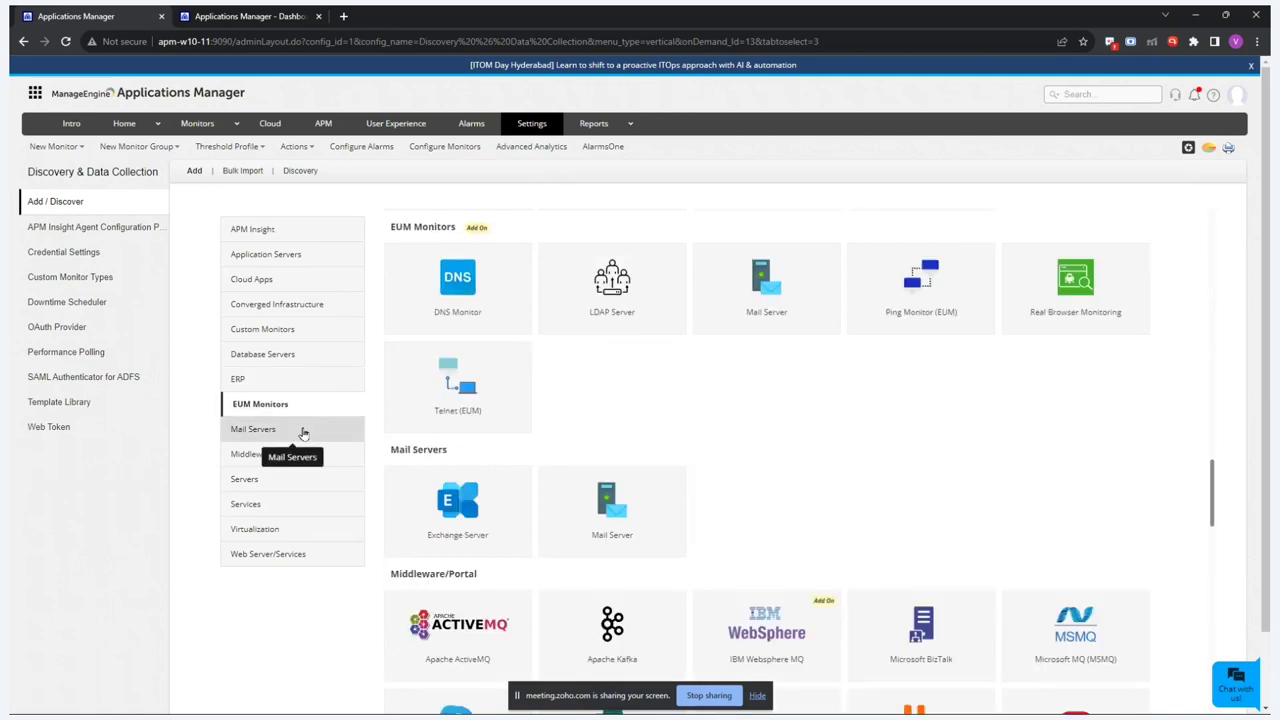
left_click(303, 433)
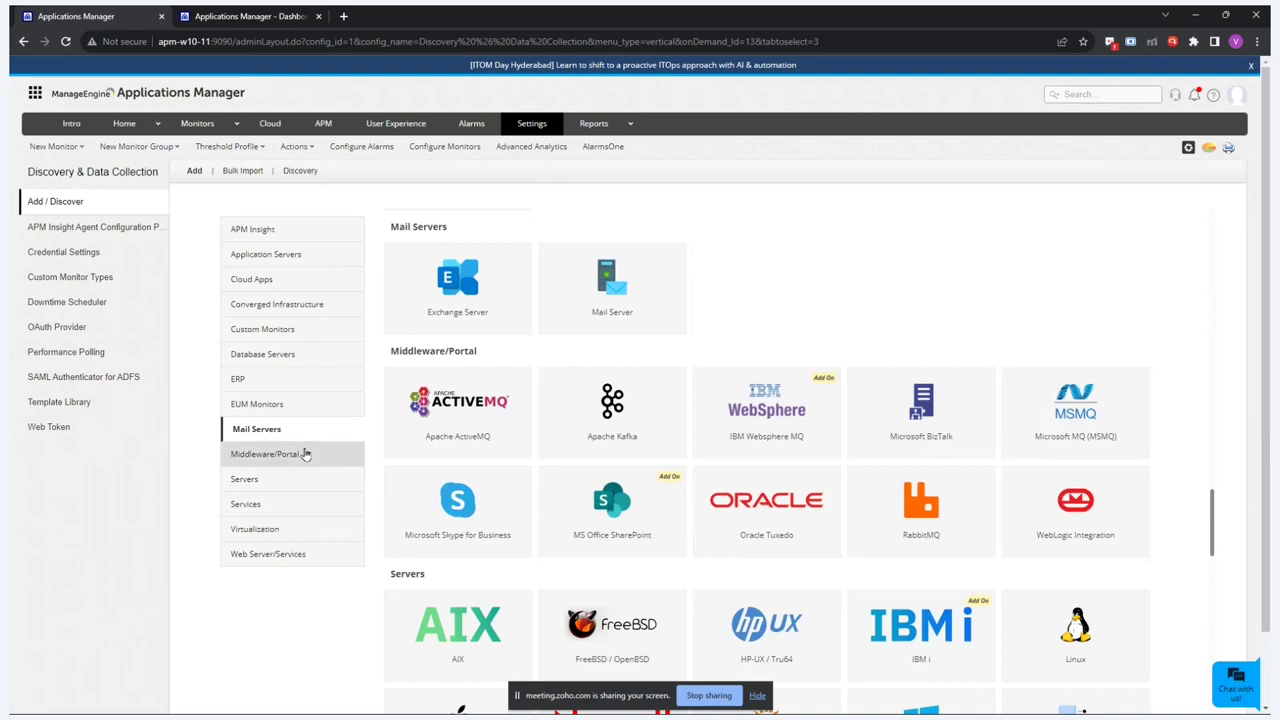
left_click(306, 455)
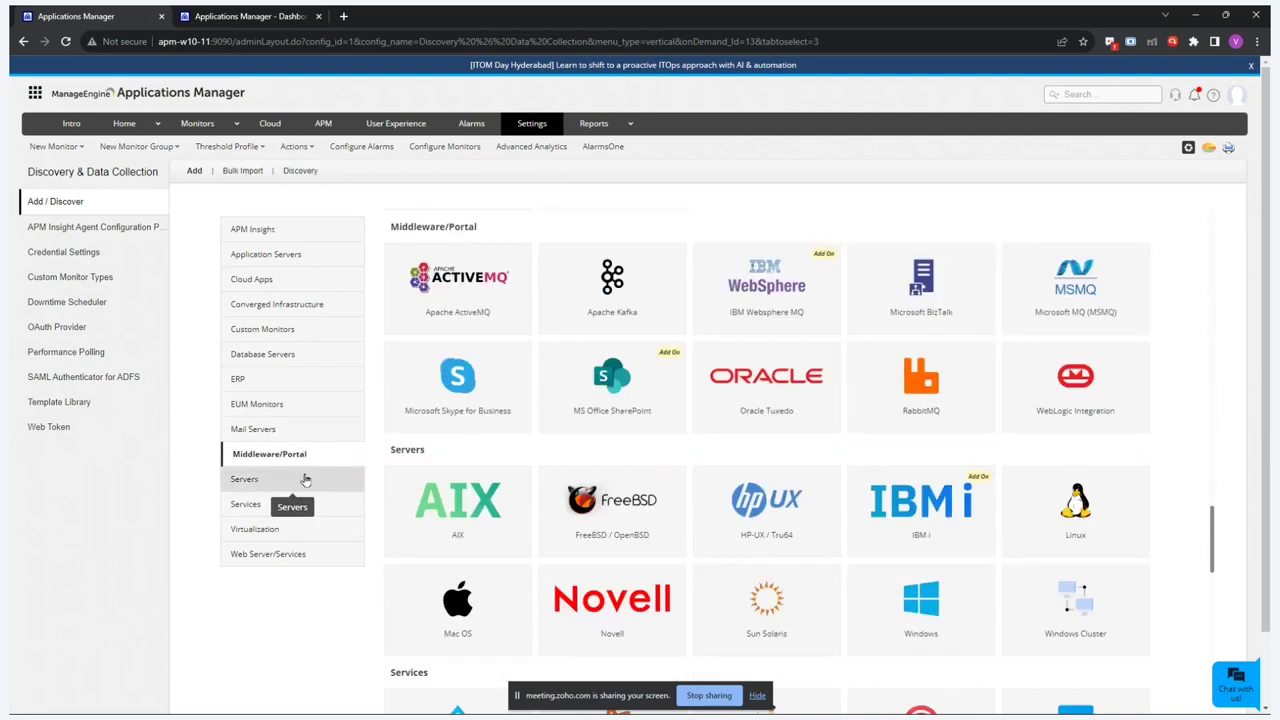
left_click(306, 480)
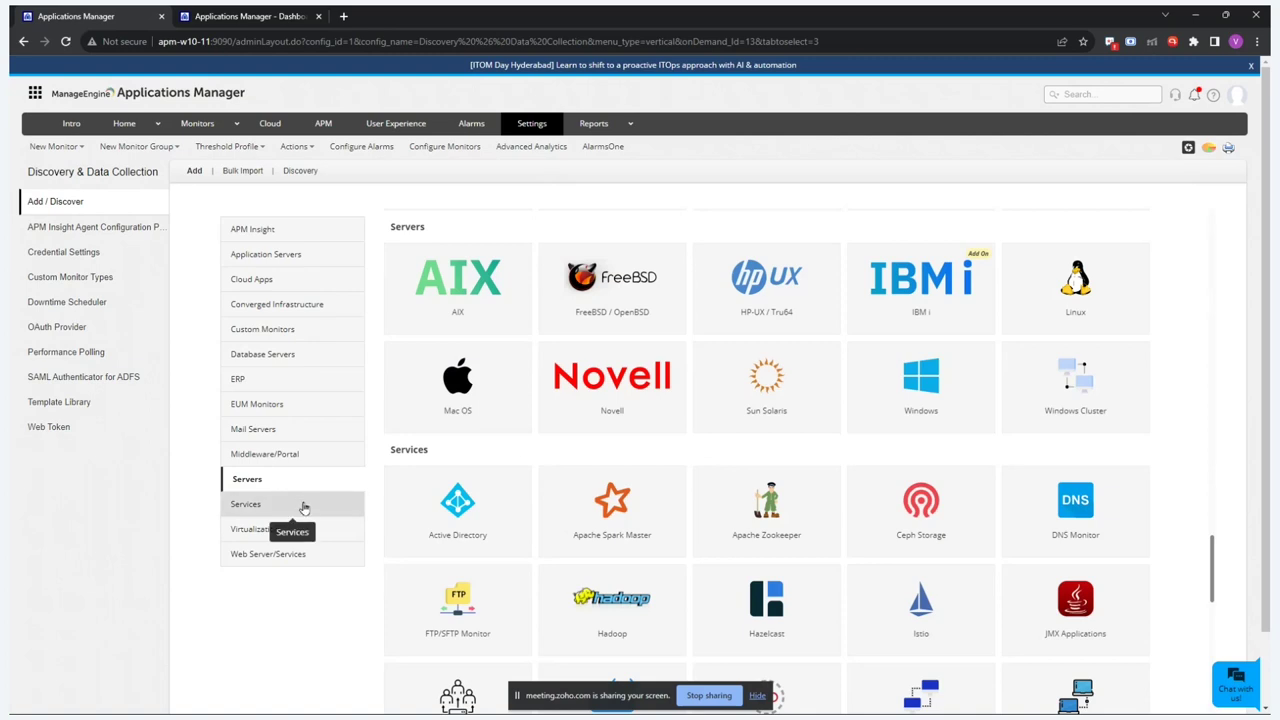
left_click(305, 508)
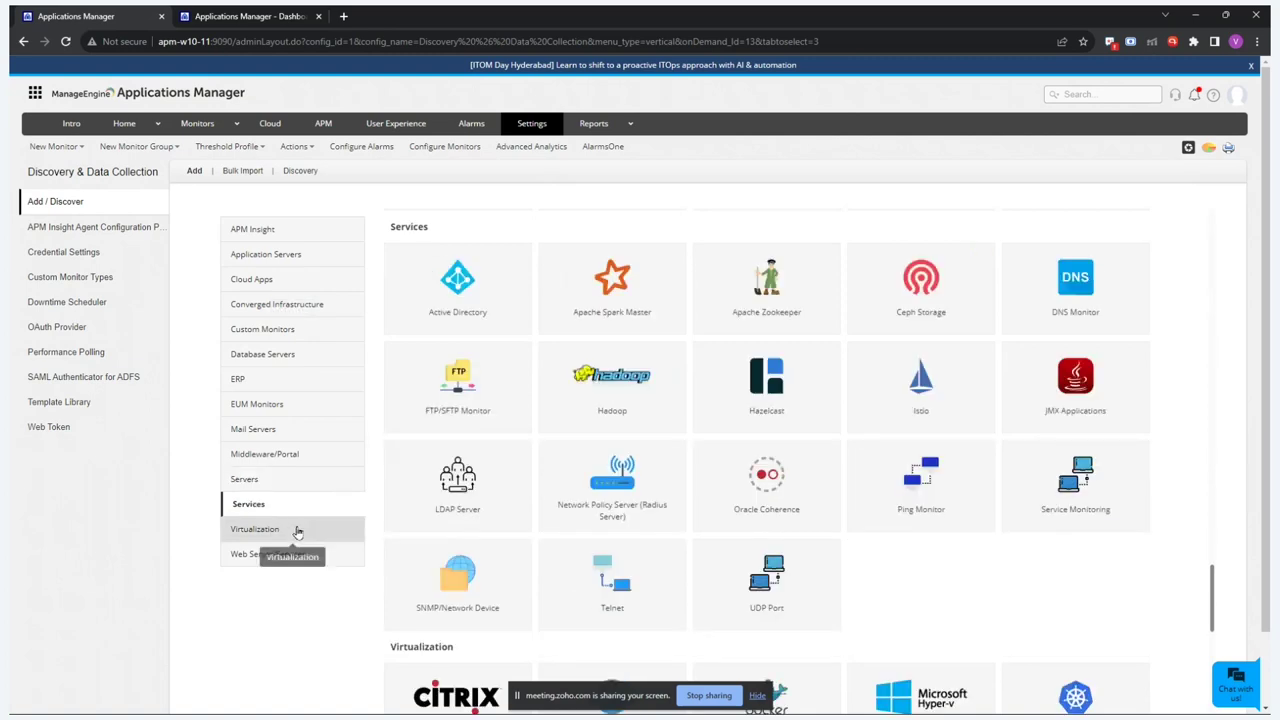
left_click(297, 531)
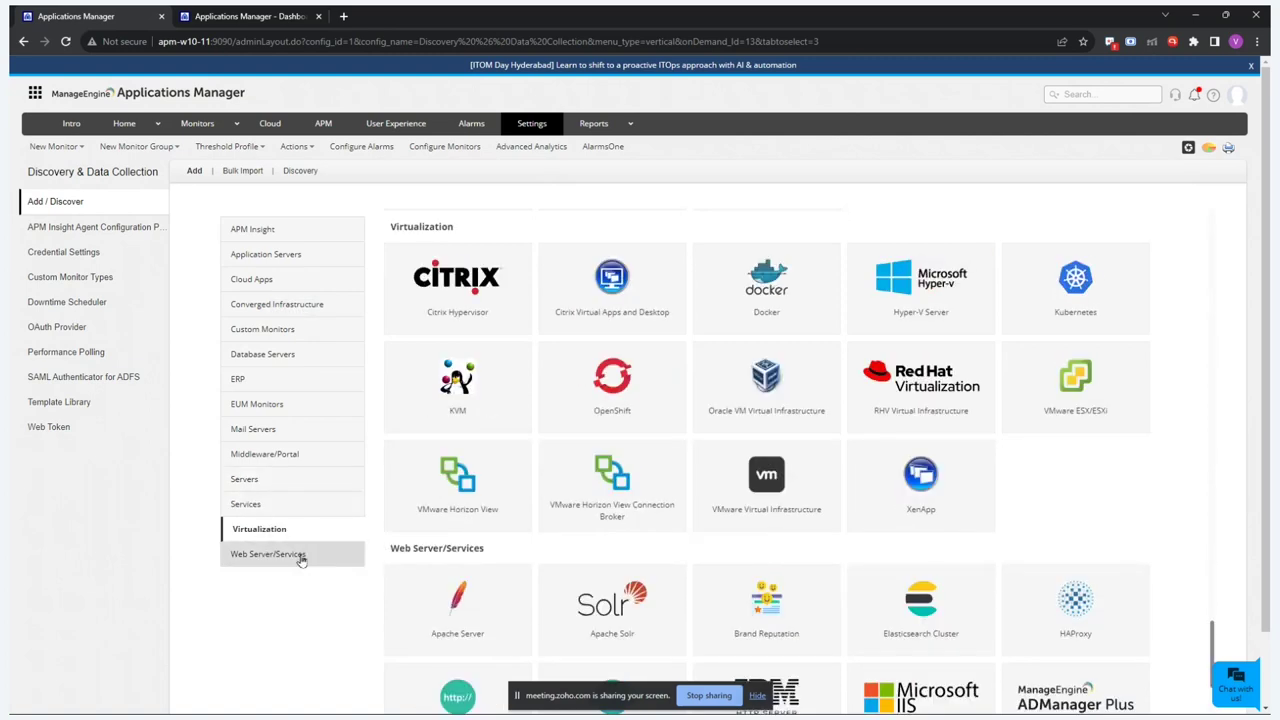
left_click(302, 560)
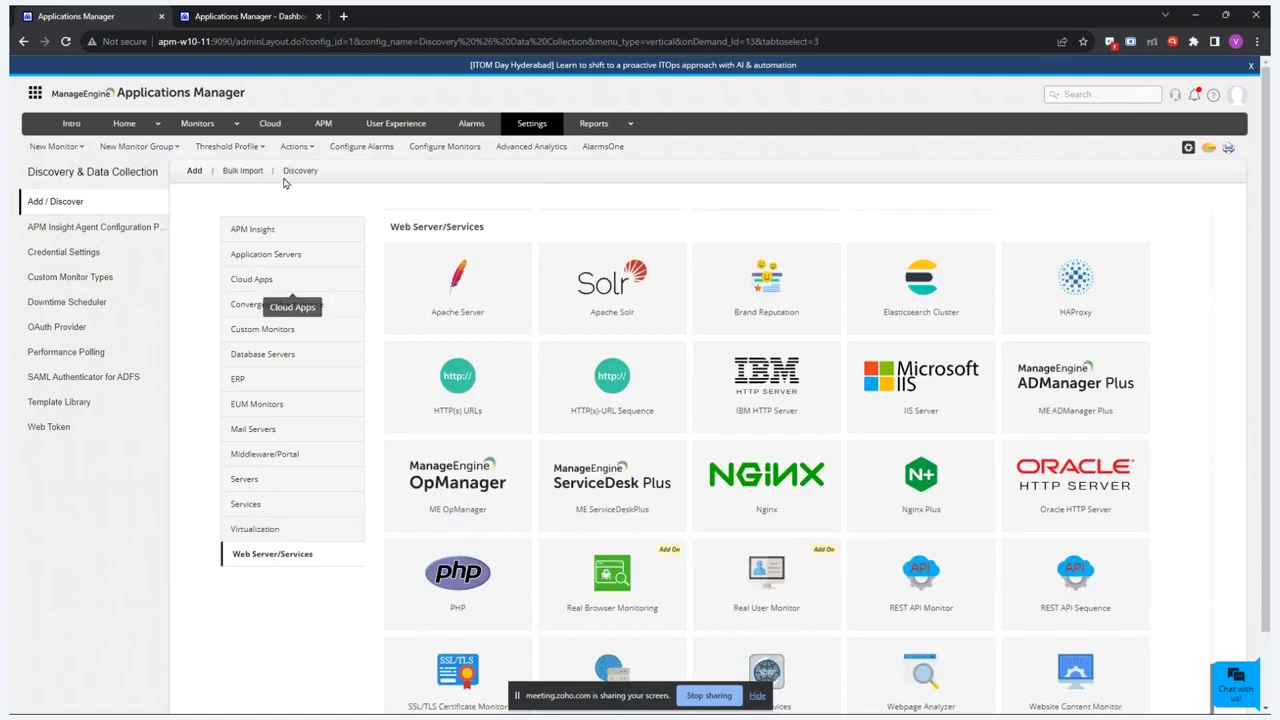
- Open the bulk import of monitors and choose Apache ActiveMQ as the monitor type to view its required CSV format
left_click(244, 171)
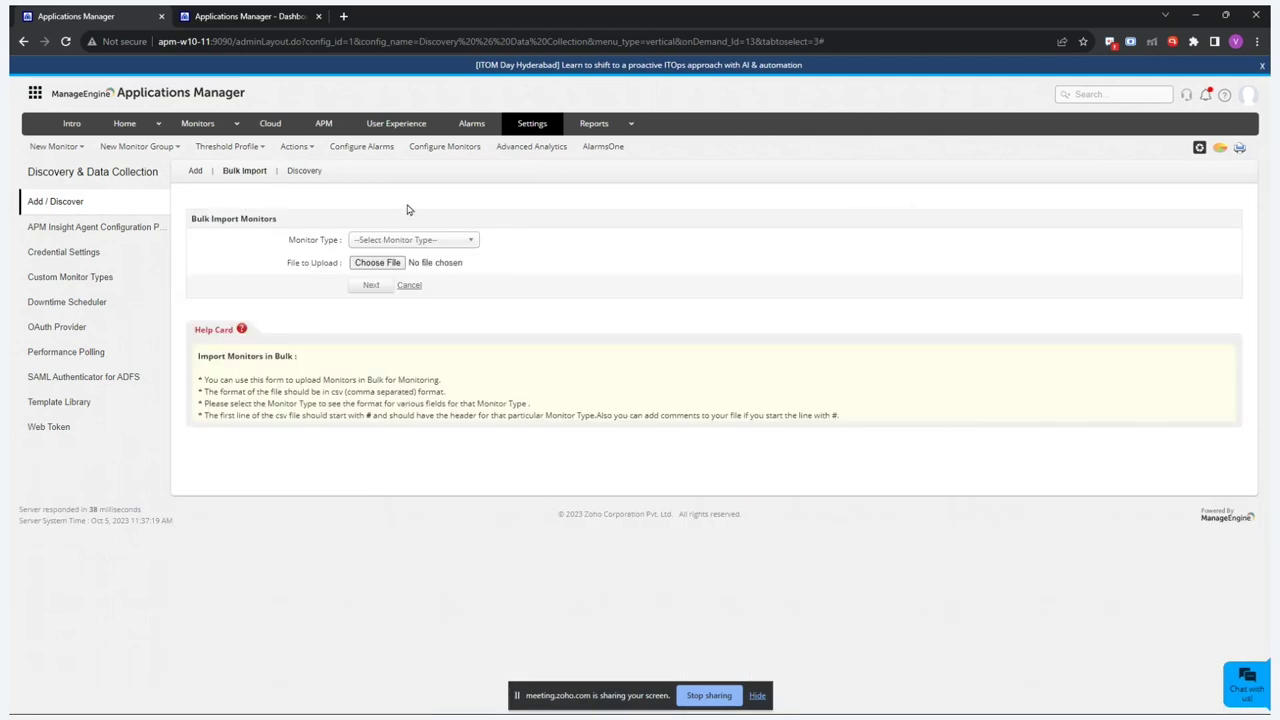
left_click(458, 245)
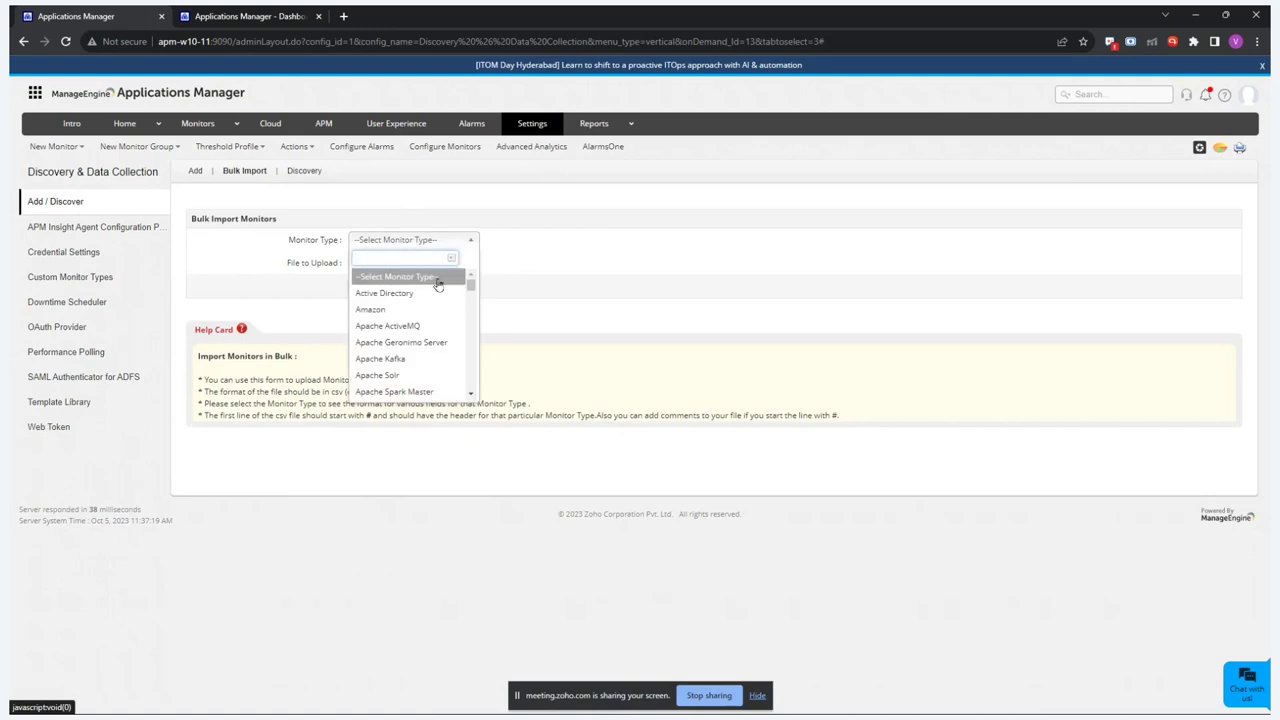
left_click(428, 326)
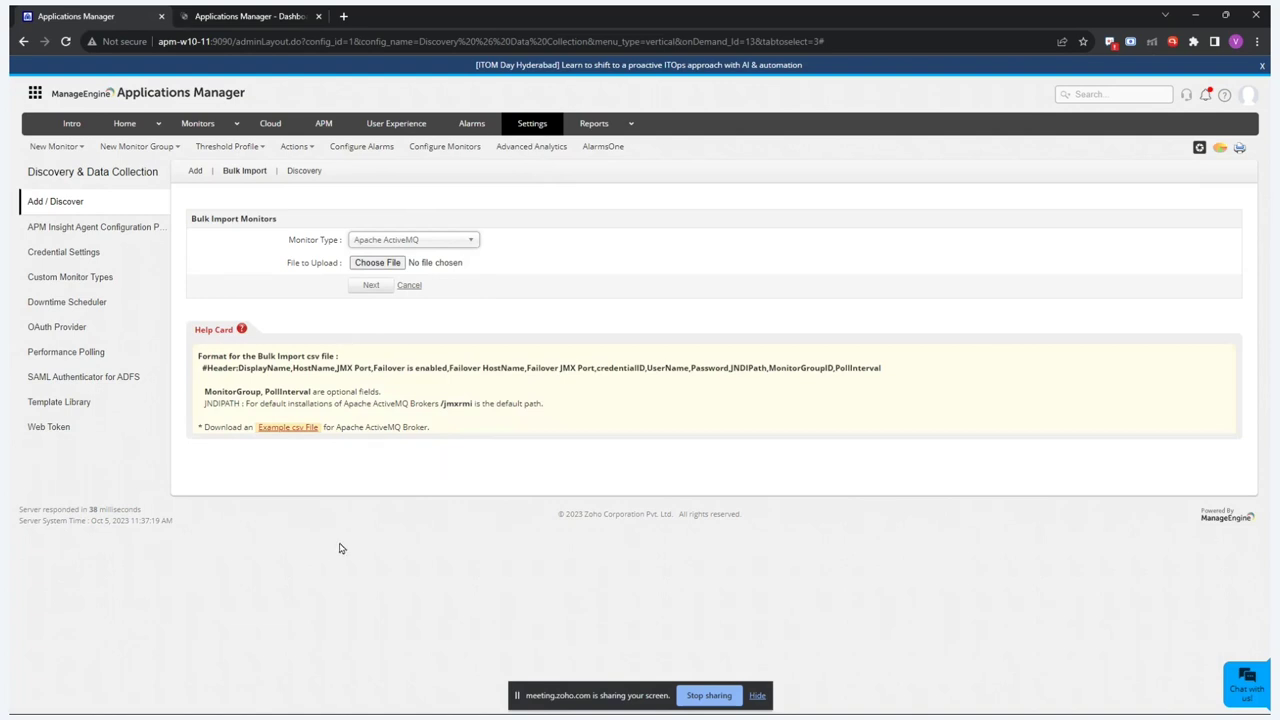
- Open a new network discovery and compare its CIDR, VMware and Range type settings, leaving Range selected
left_click(315, 177)
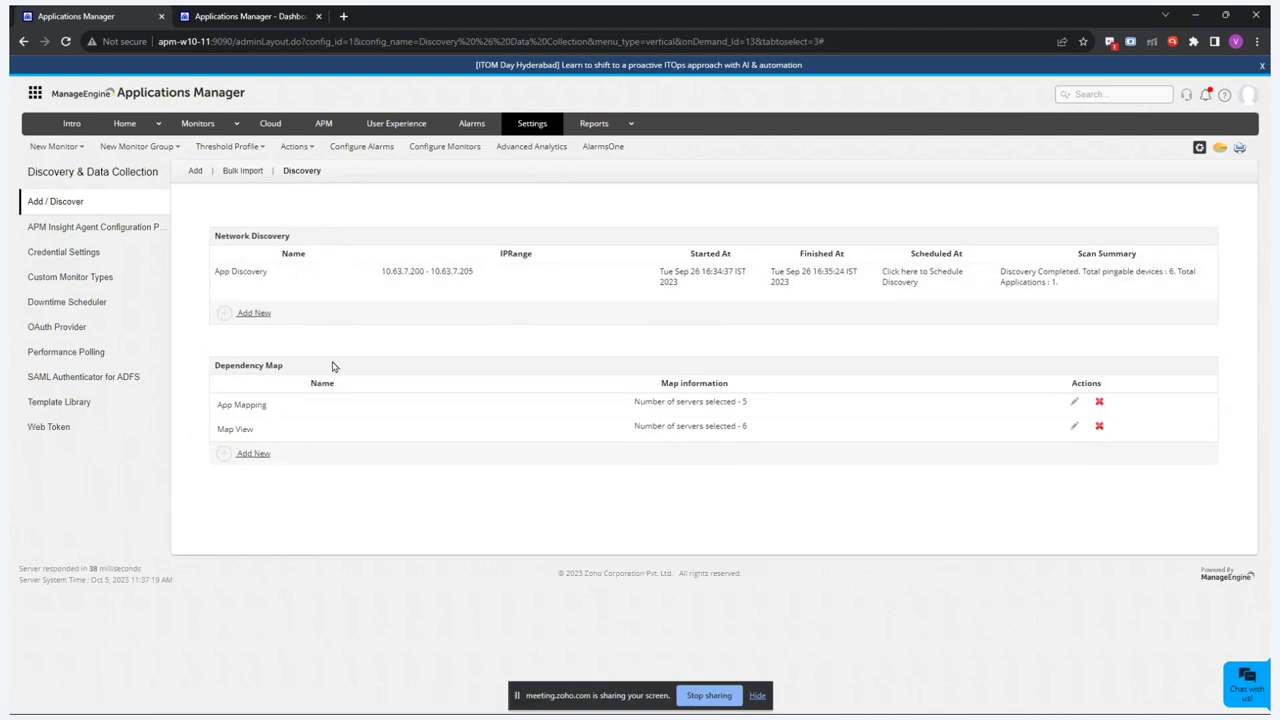
left_click(254, 313)
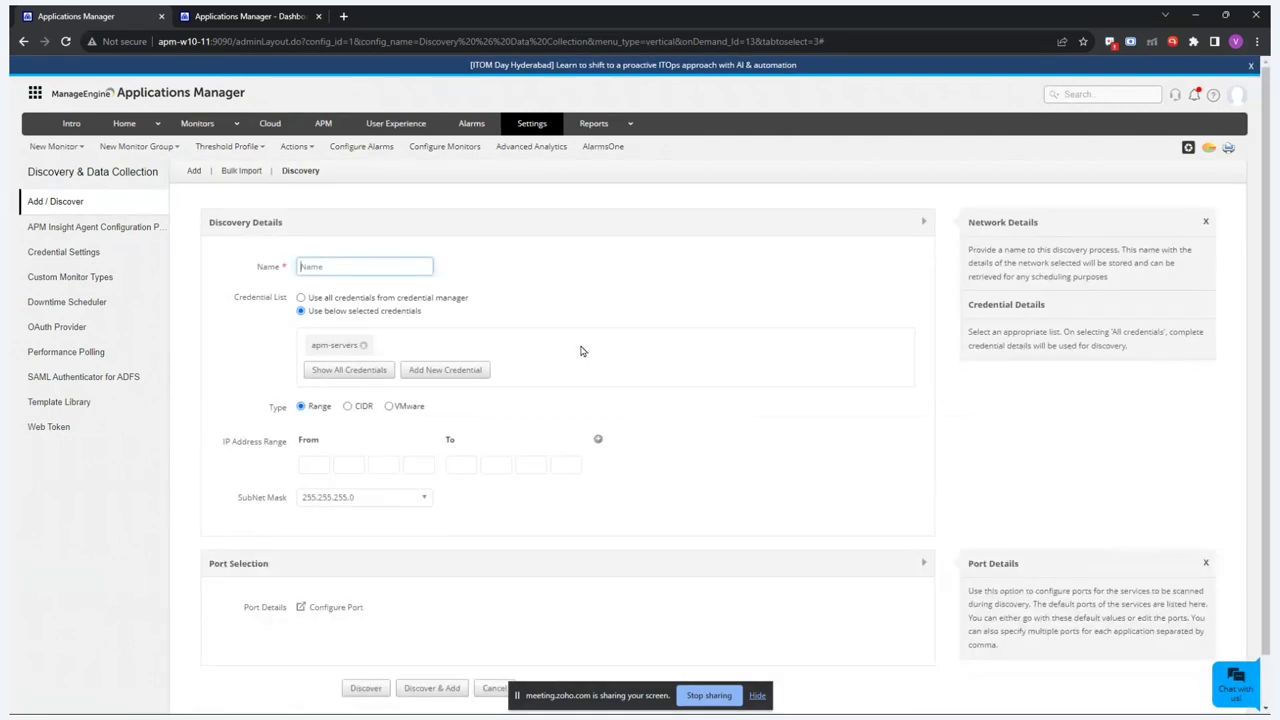
scroll(583, 351, "down", 1)
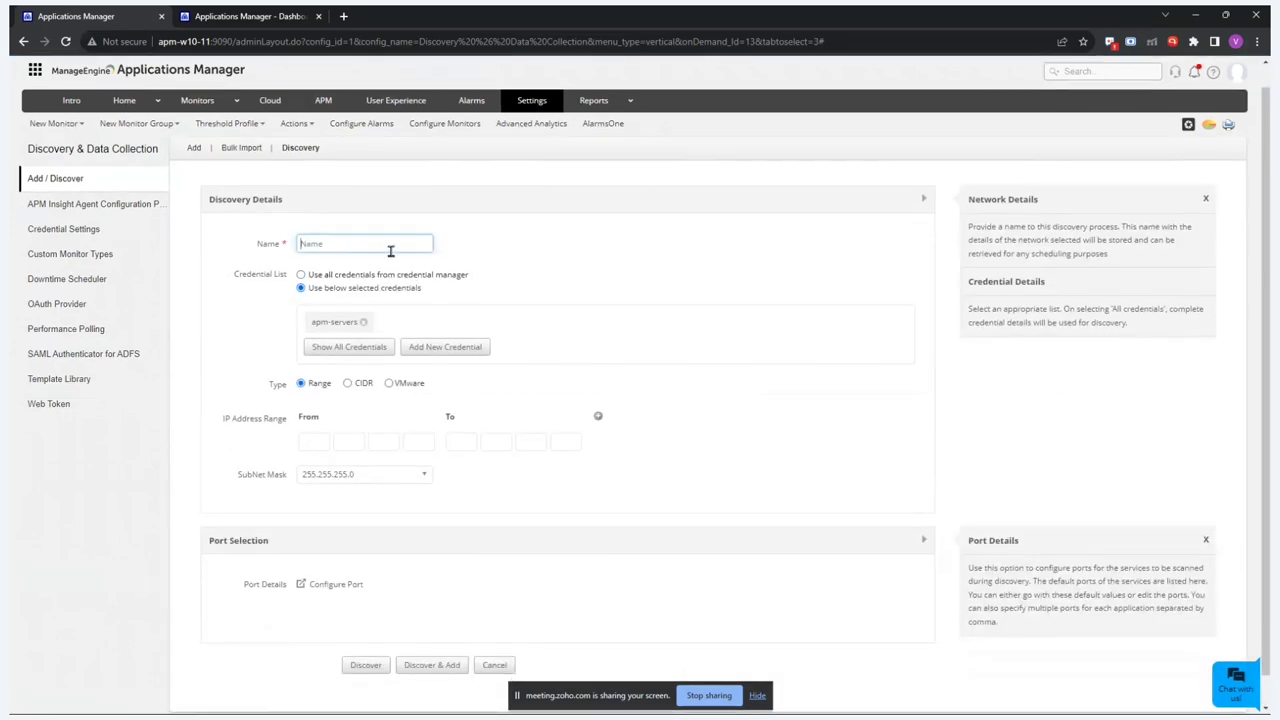
scroll(520, 314, "down", 1)
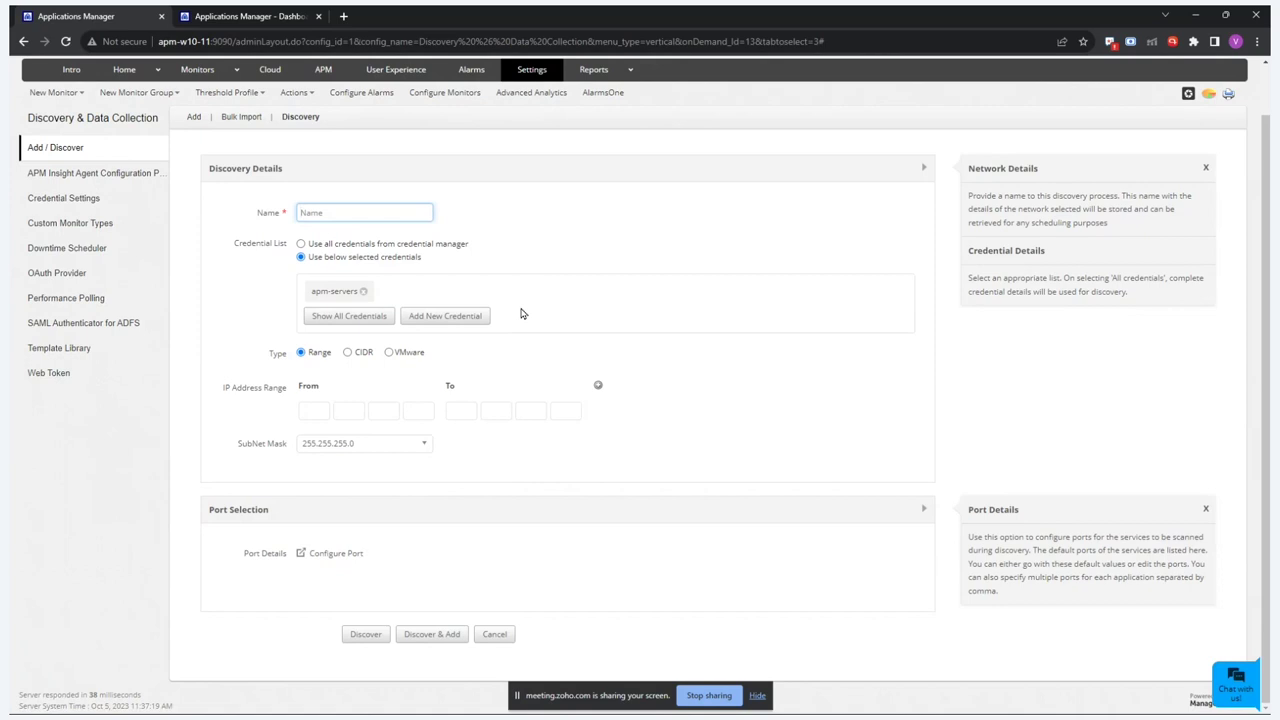
left_click(359, 355)
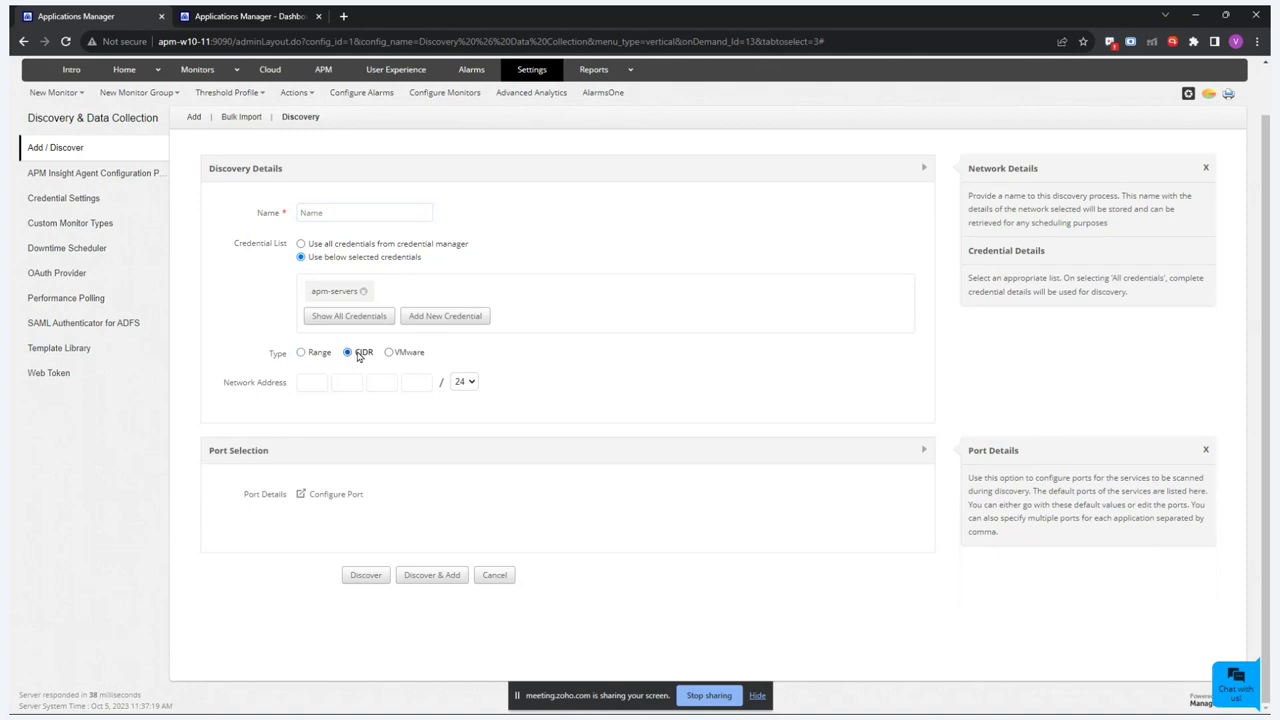
left_click(406, 354)
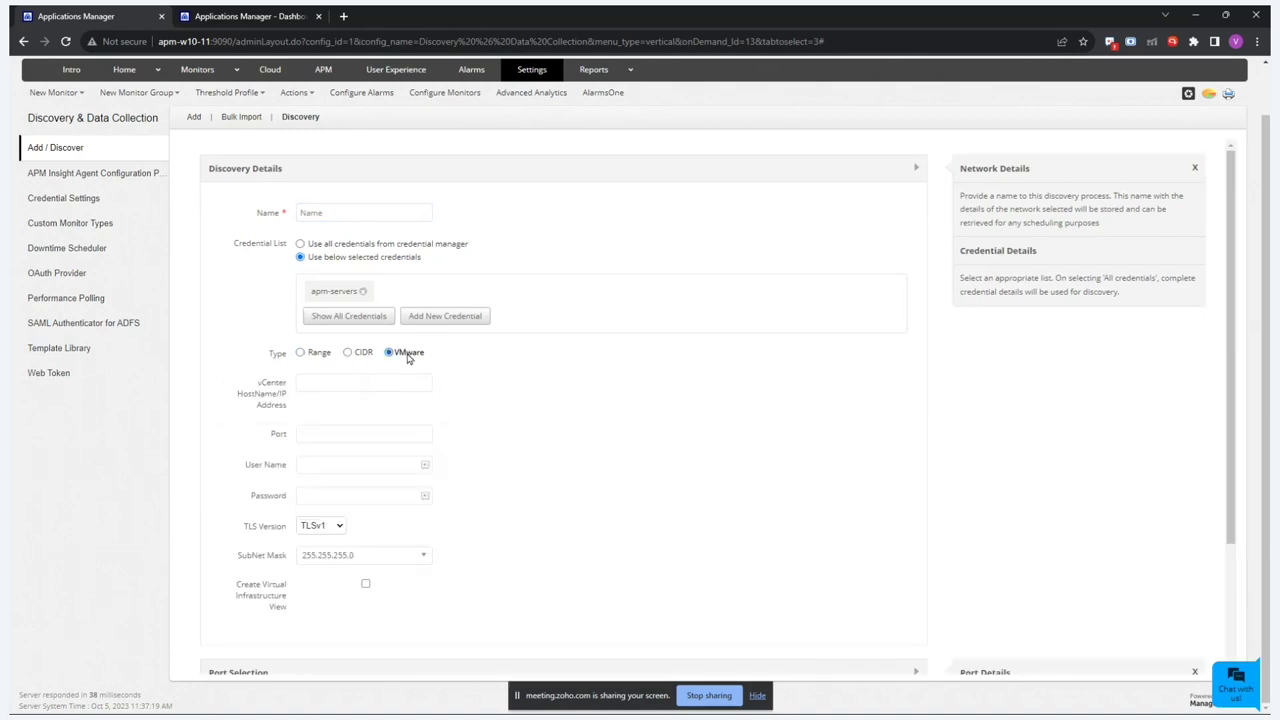
left_click(316, 356)
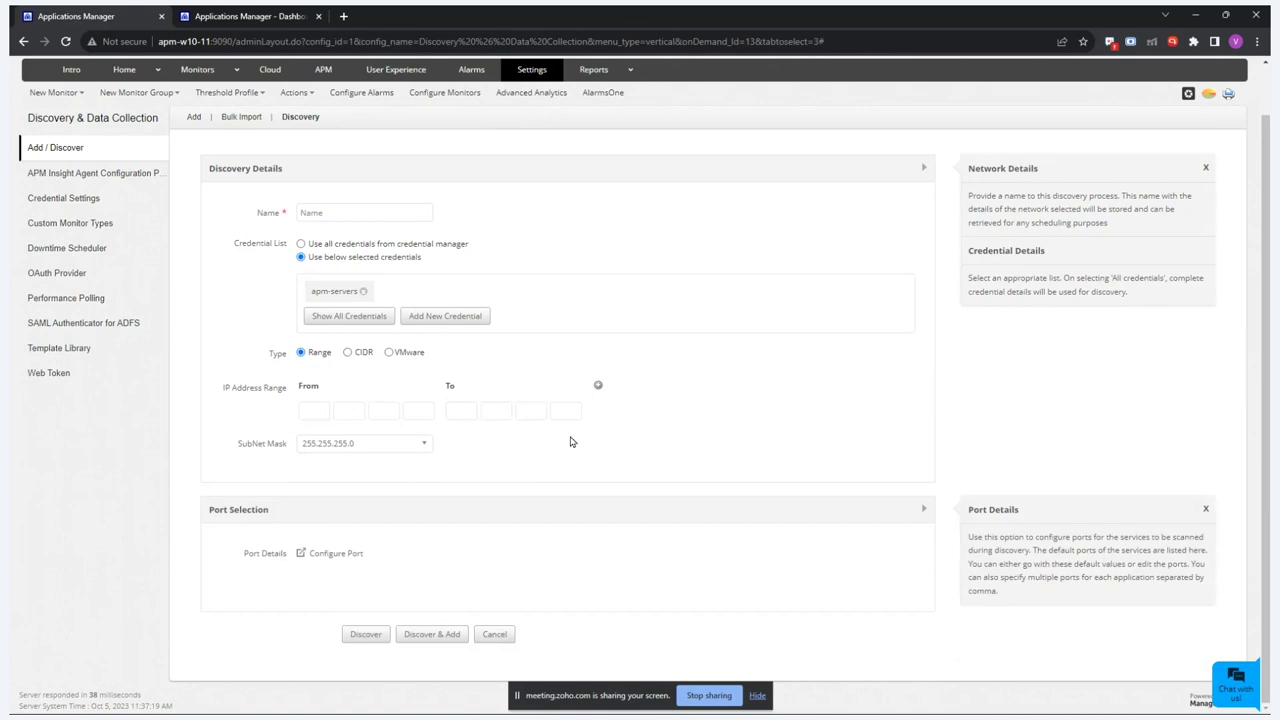
- Look through the default ports listed for each service in the discovery's port configuration, leaving them as they are
left_click(336, 557)
scroll(632, 473, "down", 5)
scroll(632, 473, "down", 7)
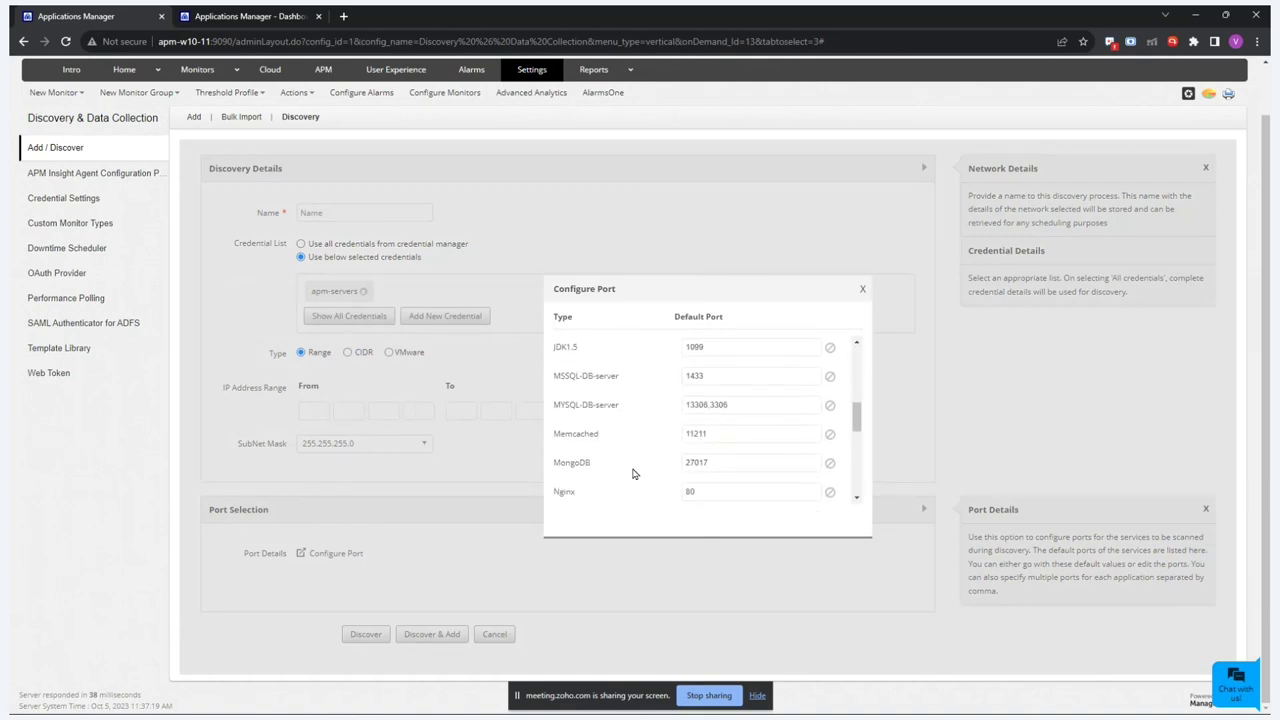
left_click(863, 291)
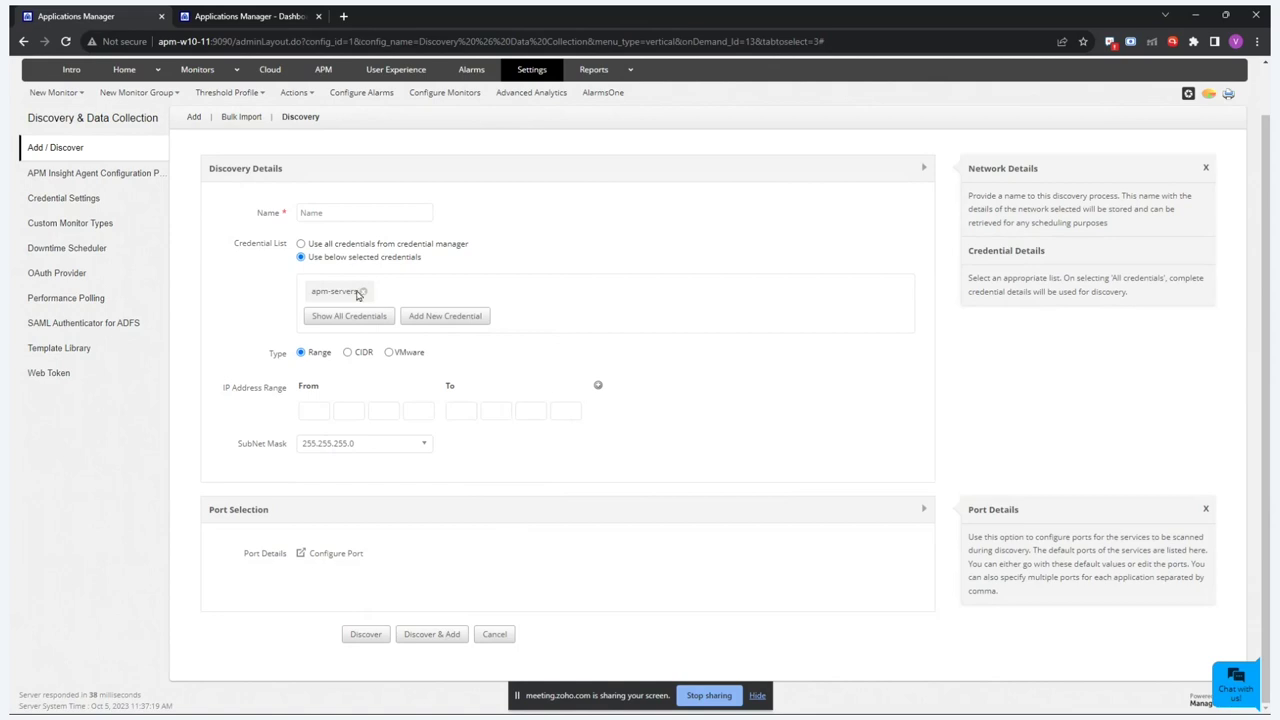
- View the App Discovery results and the monitor details of host 10.63.7.200, and return to the discovery overview
left_click(302, 116)
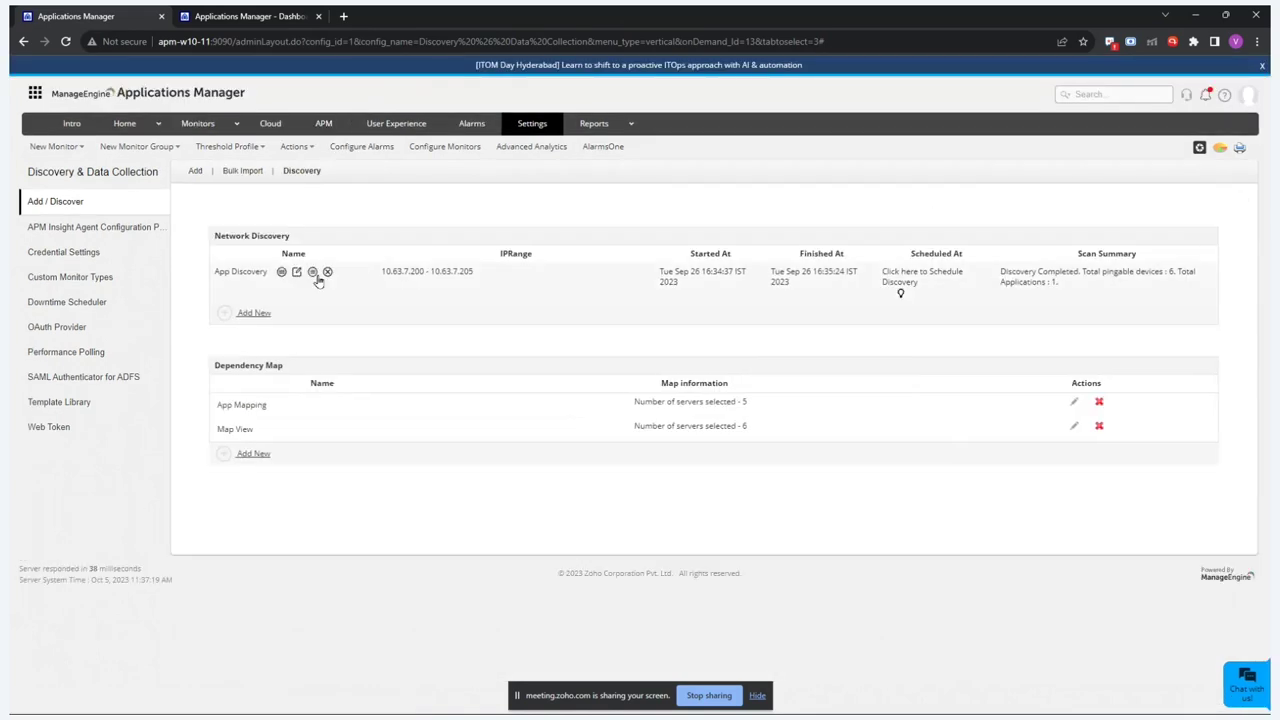
left_click(311, 278)
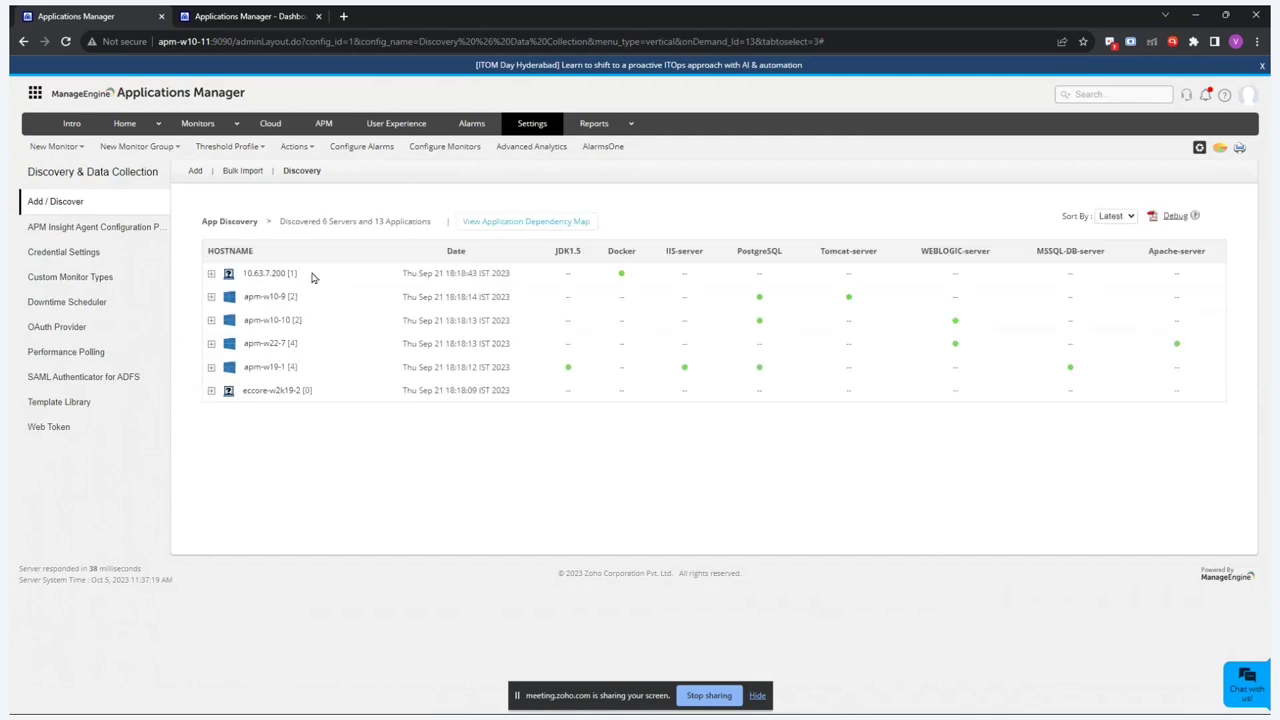
left_click(263, 274)
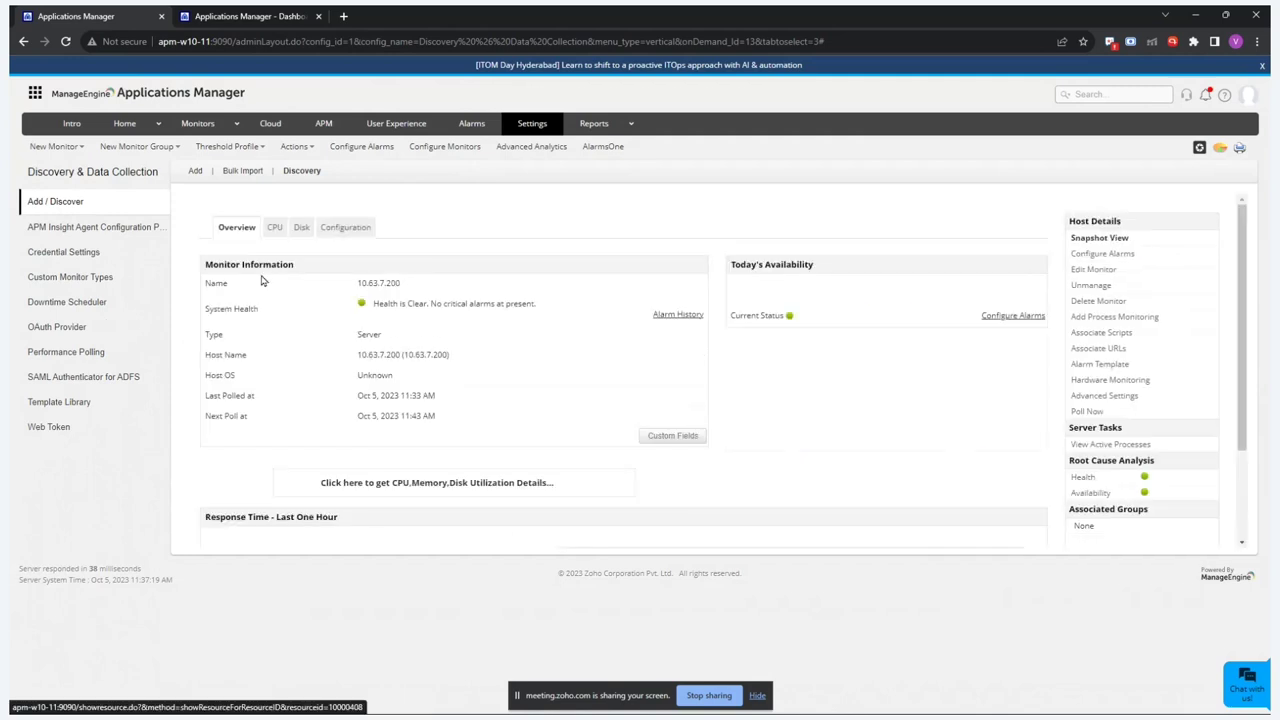
left_click(302, 172)
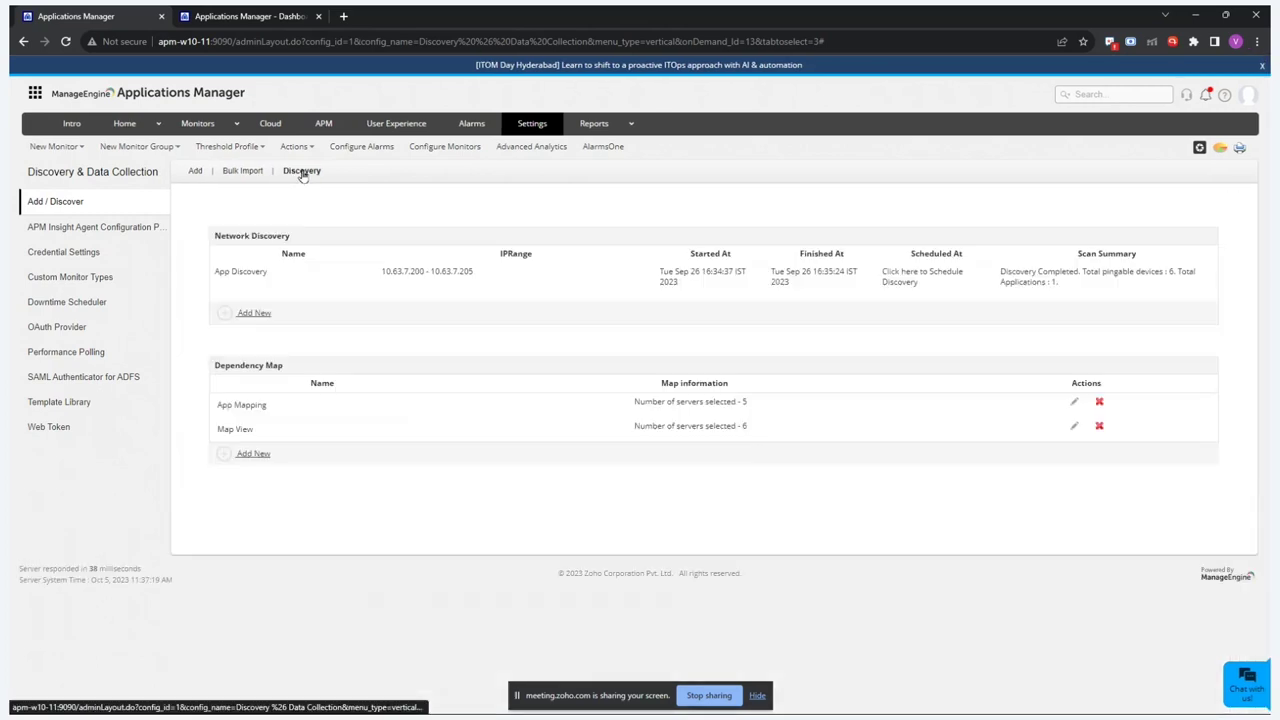
- Open the App Discovery results, review the configuration and monitor information of host 10.63.7.200's Docker monitor, and return to the discovery overview
mouse_move(306, 272)
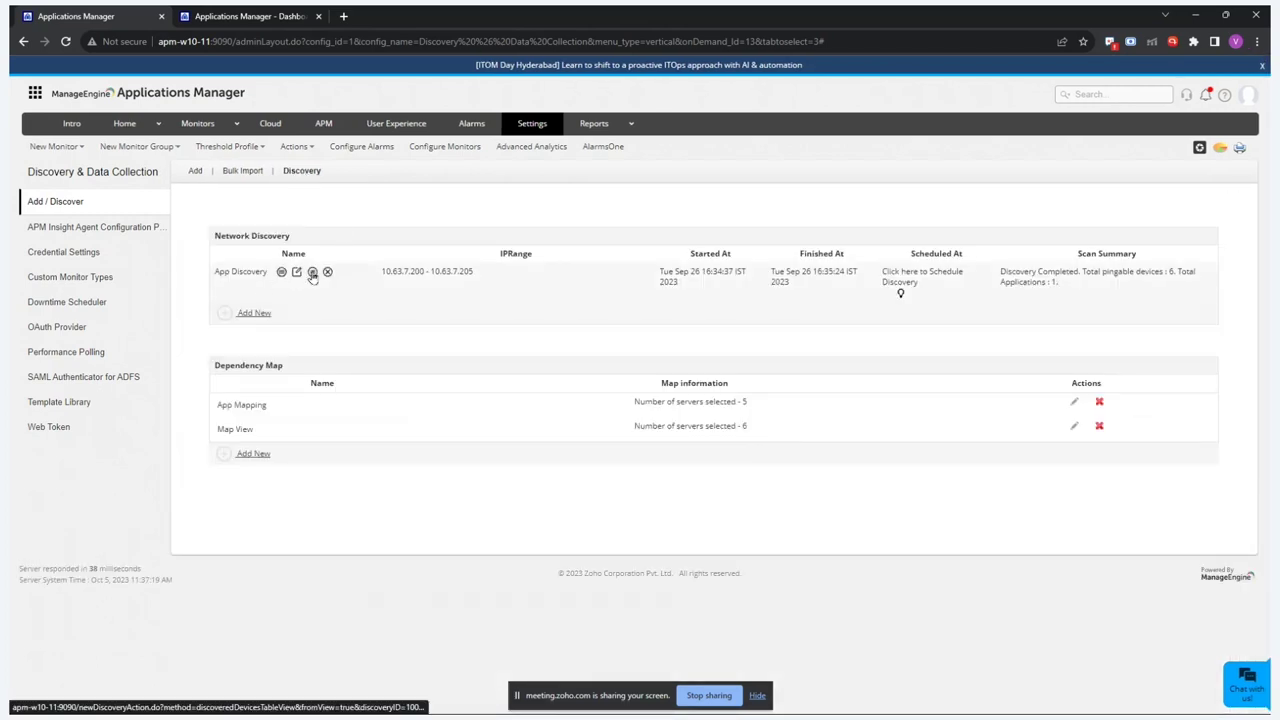
left_click(311, 273)
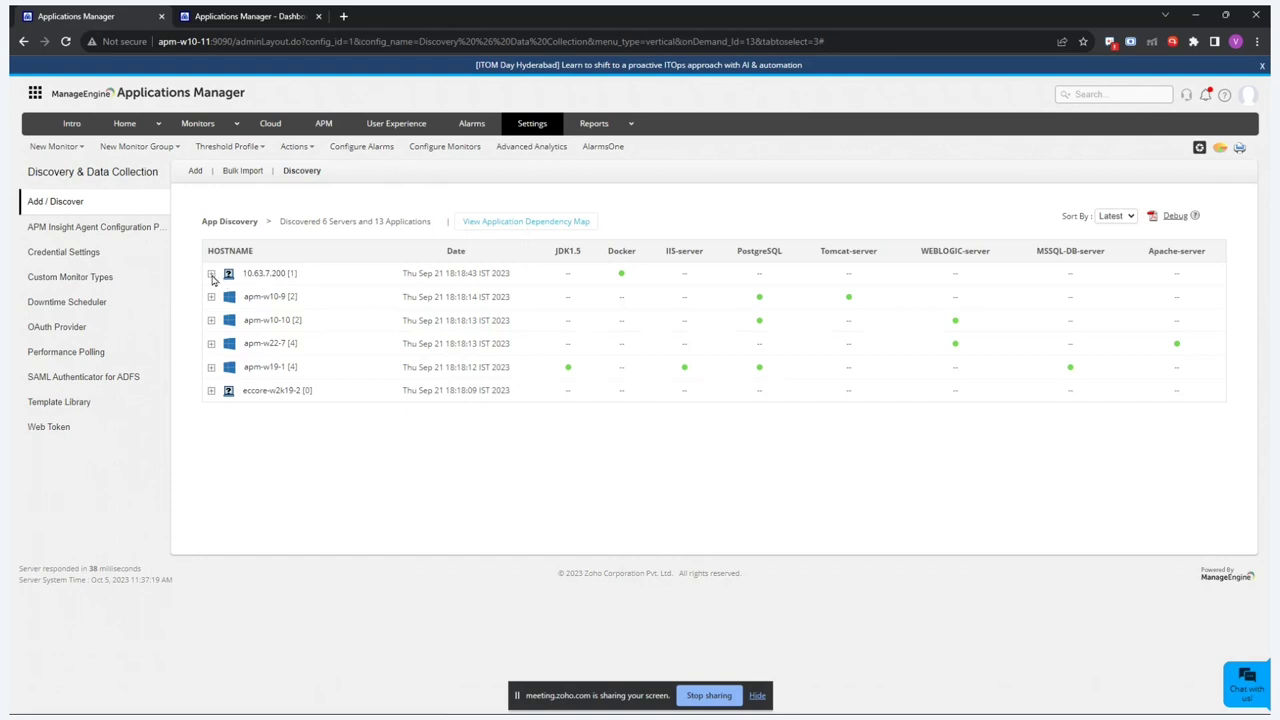
left_click(211, 273)
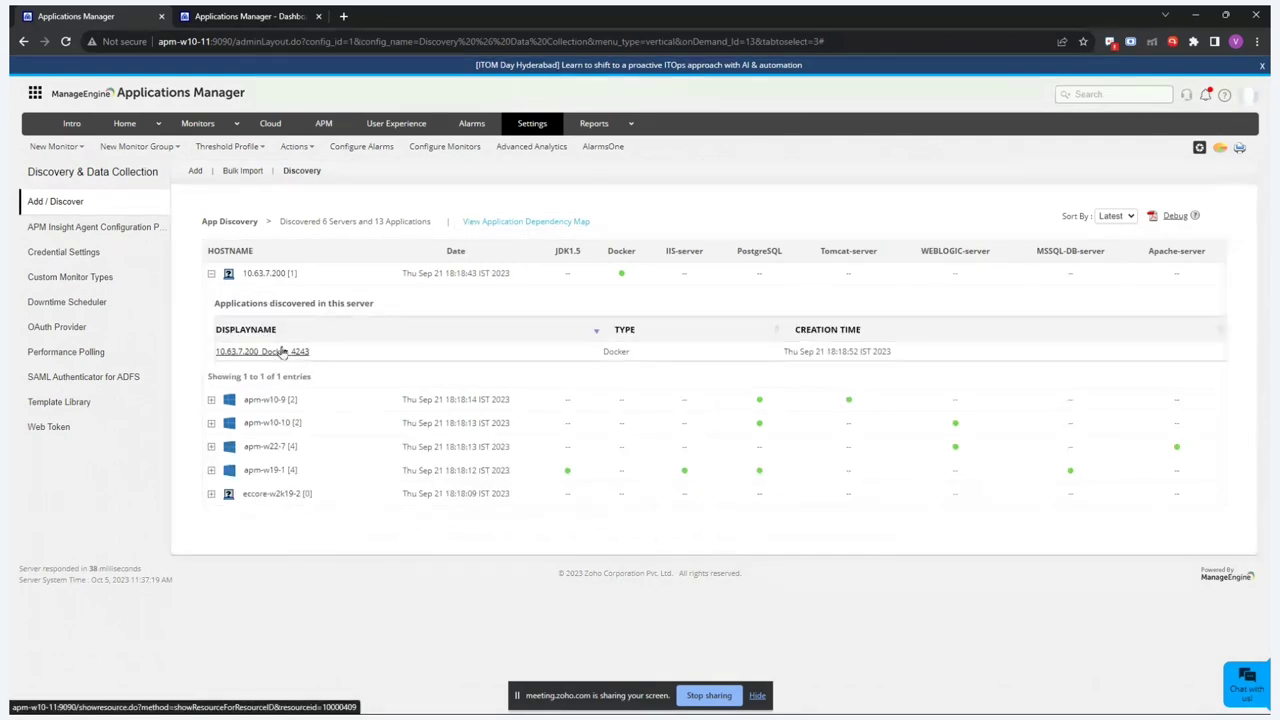
left_click(283, 352)
scroll(338, 318, "down", 1)
left_click(381, 292)
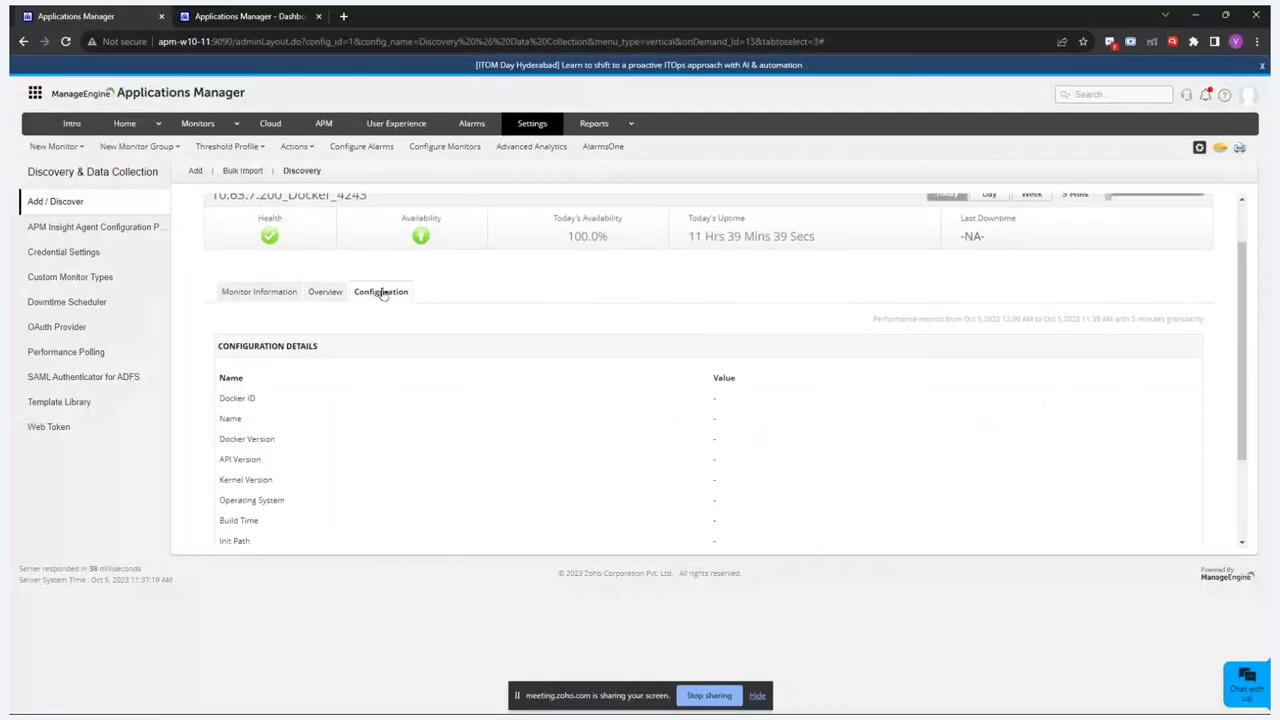
scroll(385, 352, "down", 3)
scroll(383, 354, "up", 4)
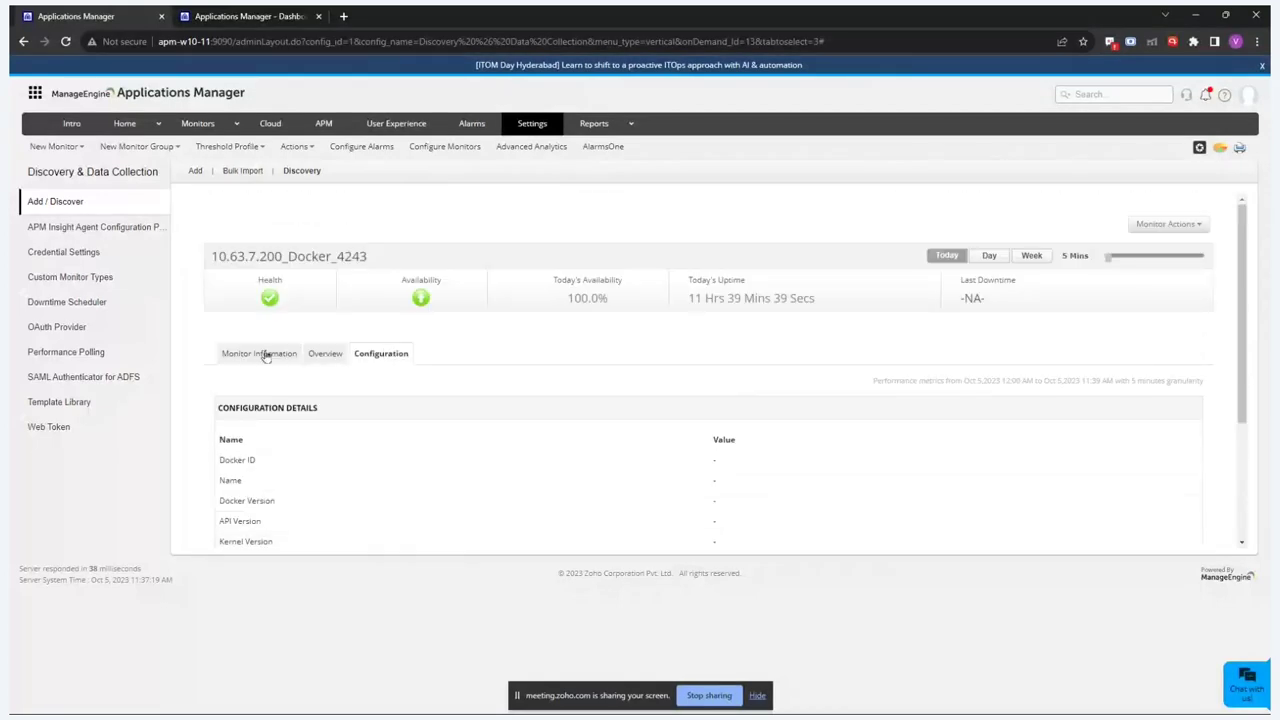
left_click(264, 354)
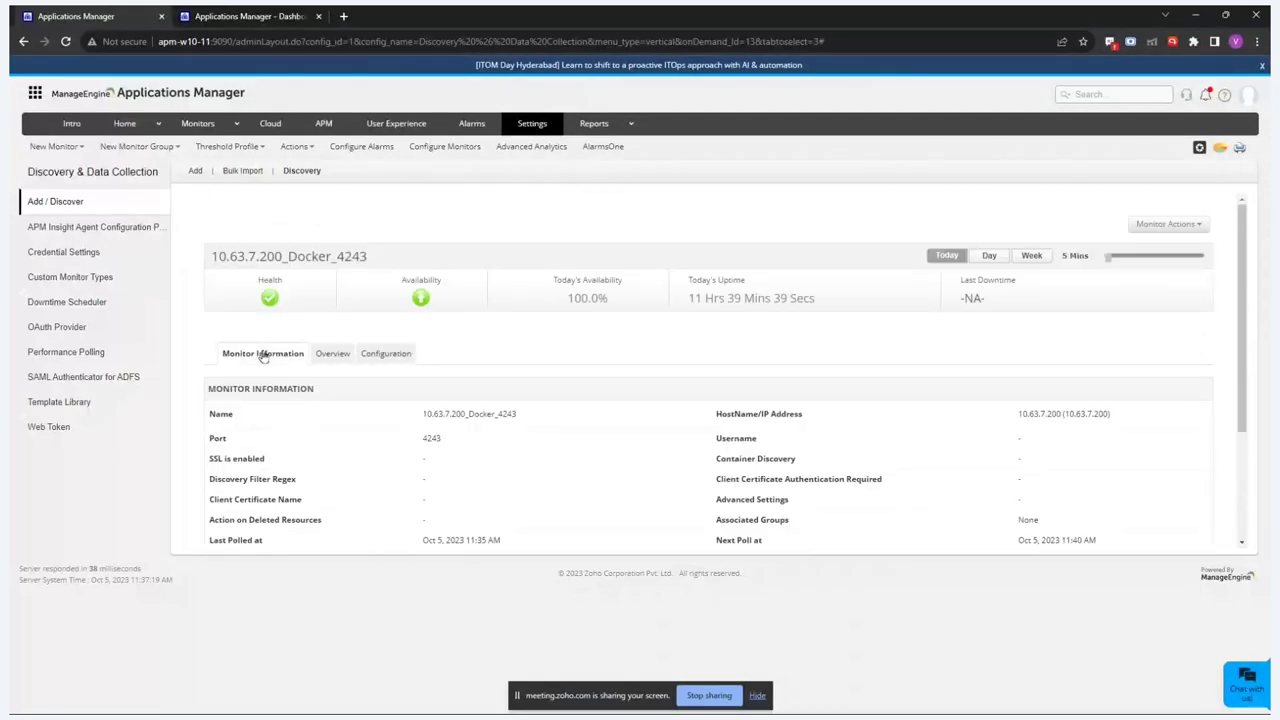
left_click(302, 170)
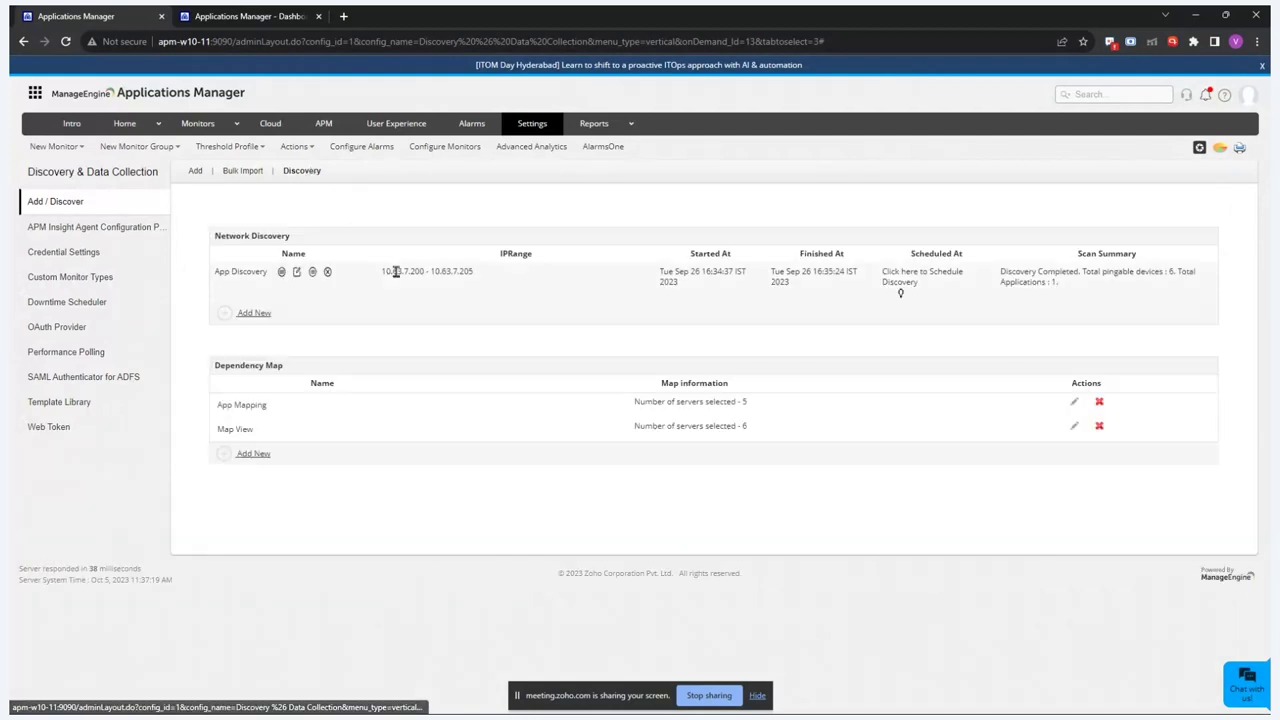
- Open the application dependency map from the App Discovery results and preview a demo map with all listed monitors selected
left_click(312, 272)
left_click(499, 224)
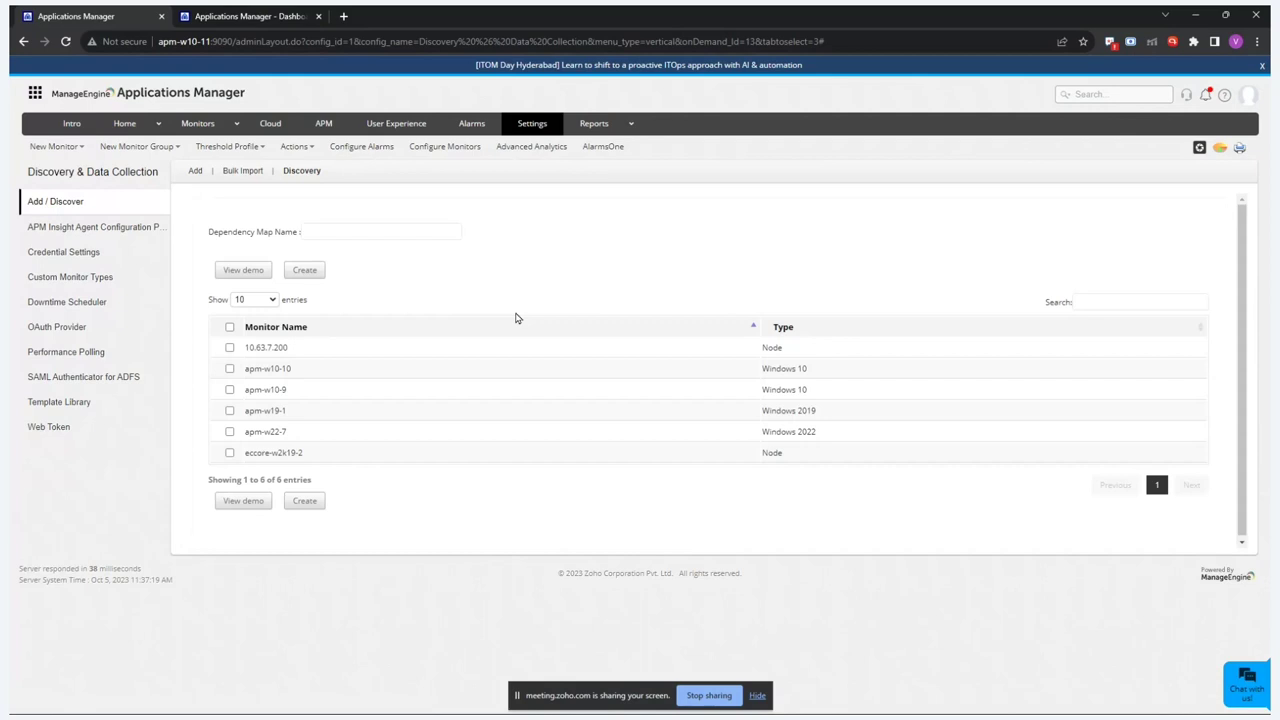
left_click(230, 327)
left_click(243, 501)
scroll(408, 429, "down", 2)
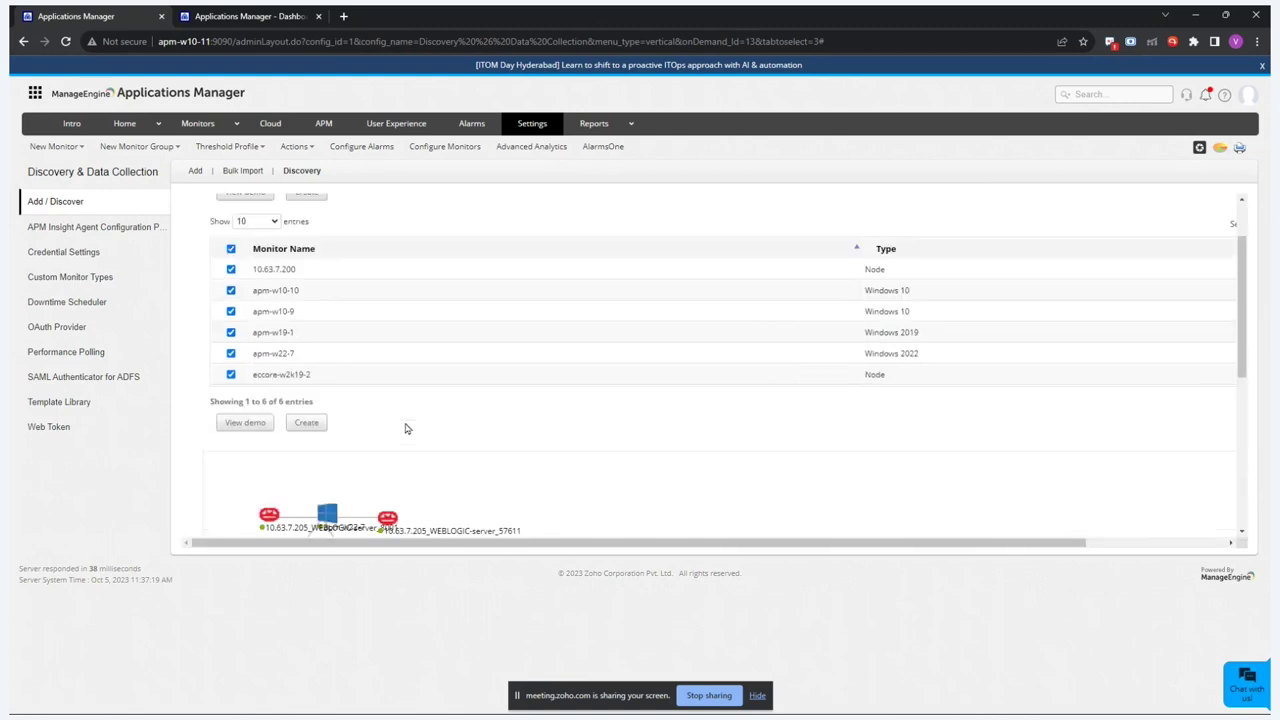
scroll(406, 429, "down", 5)
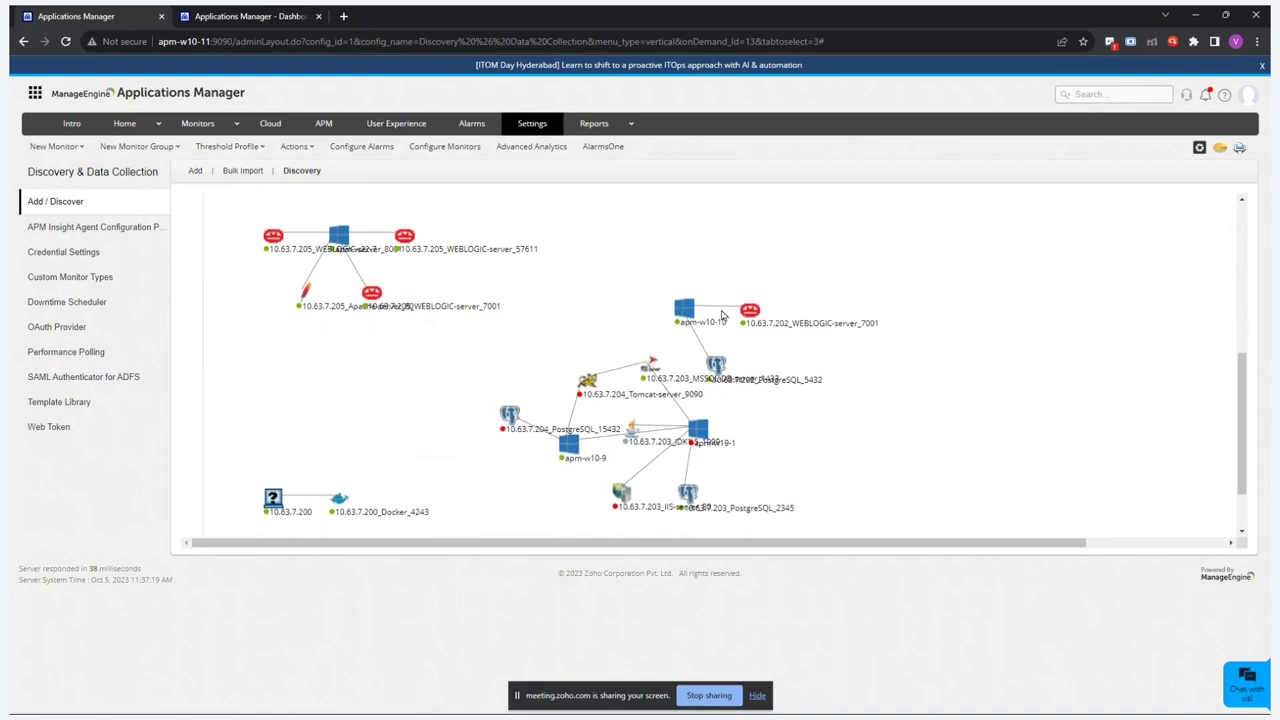
- Spread out the apm-w10-10 server's nodes in the demo dependency map and examine the server connections and node health
left_click_drag(684, 310, 905, 265)
left_click_drag(729, 266, 716, 238)
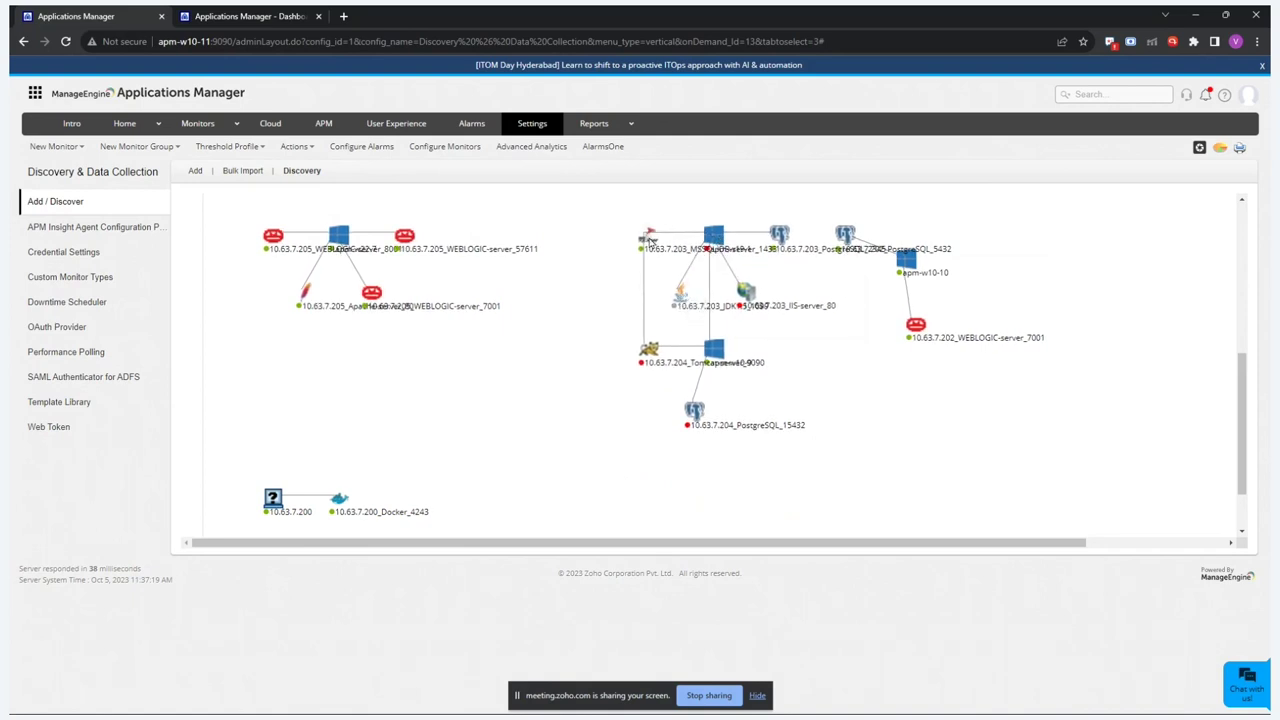
mouse_move(653, 253)
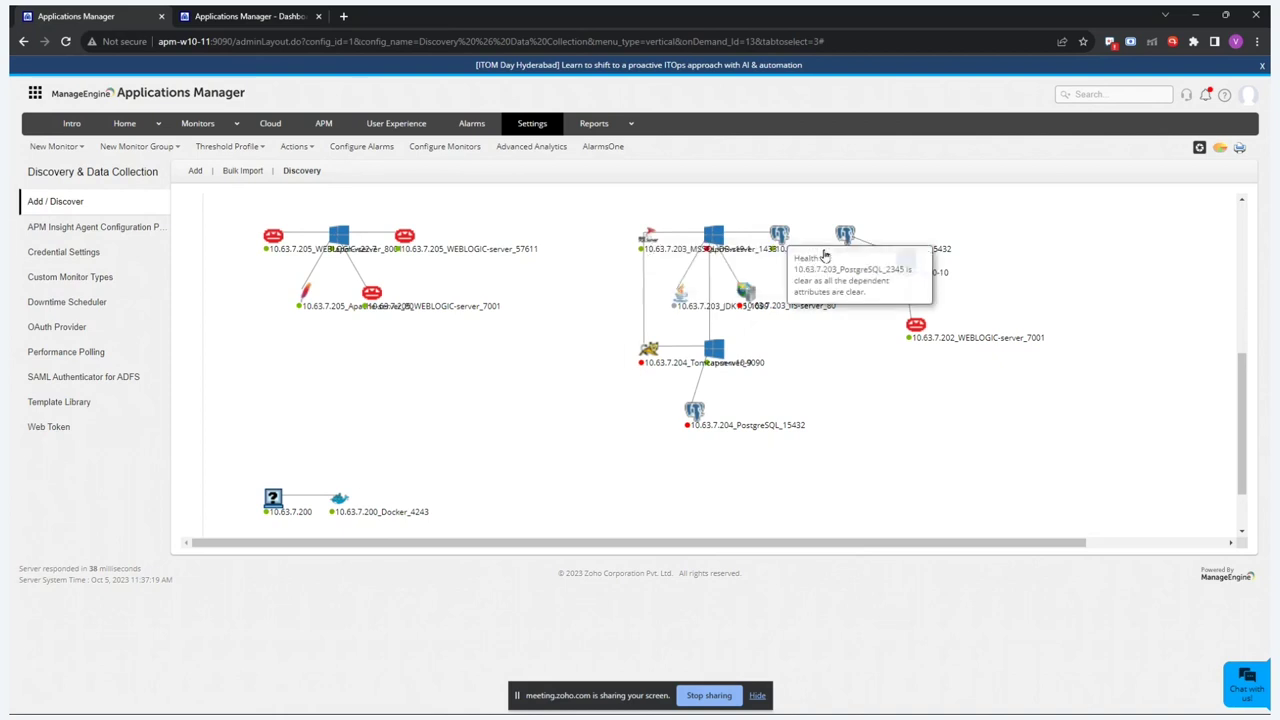
mouse_move(674, 368)
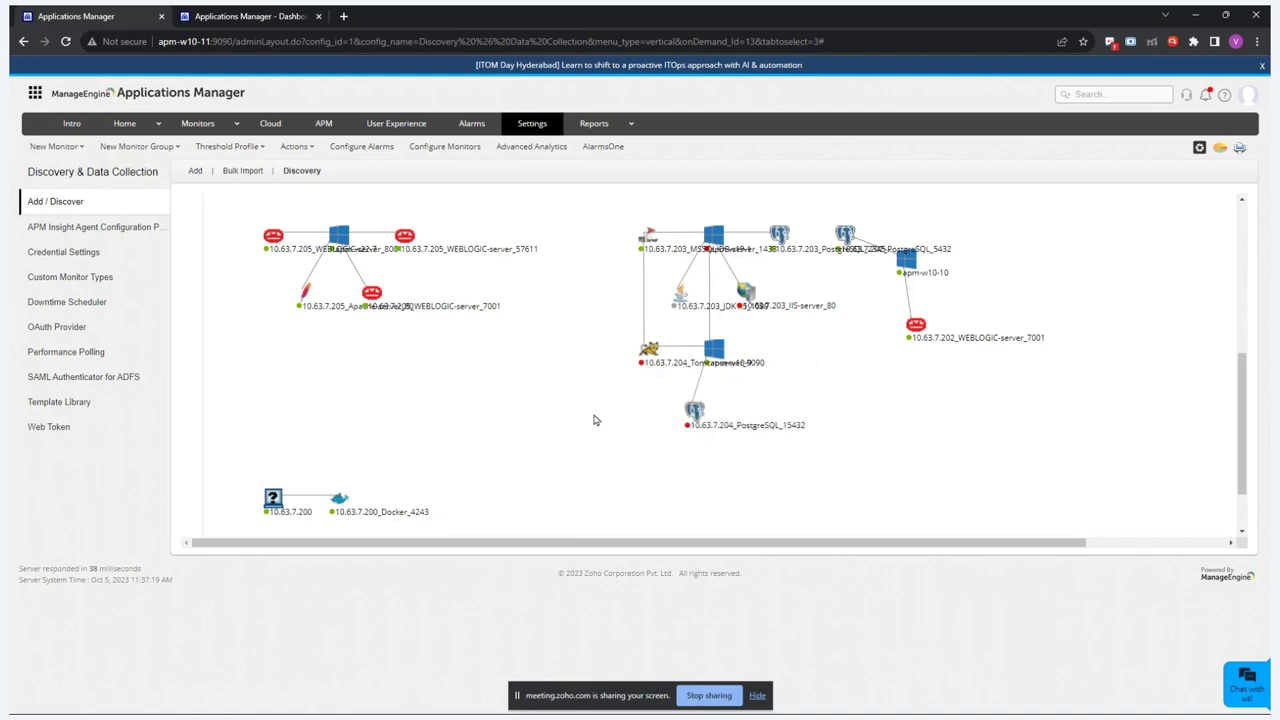
scroll(593, 420, "up", 4)
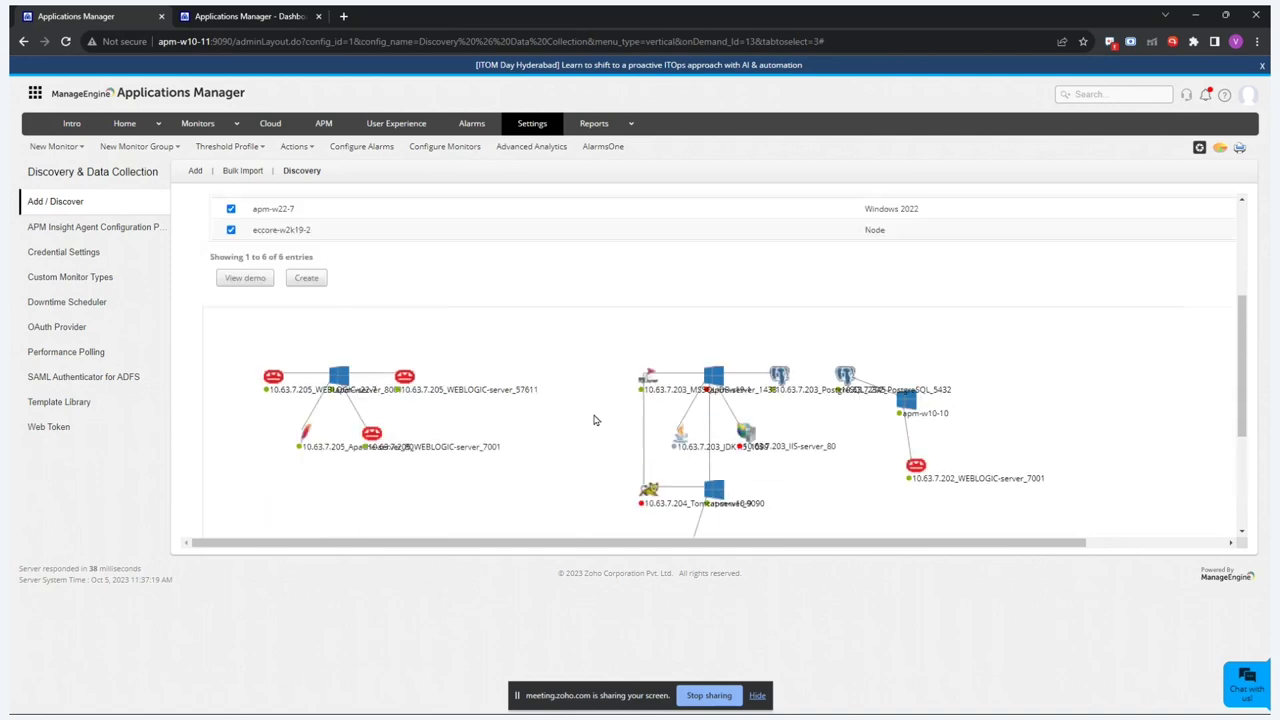
scroll(594, 420, "up", 2)
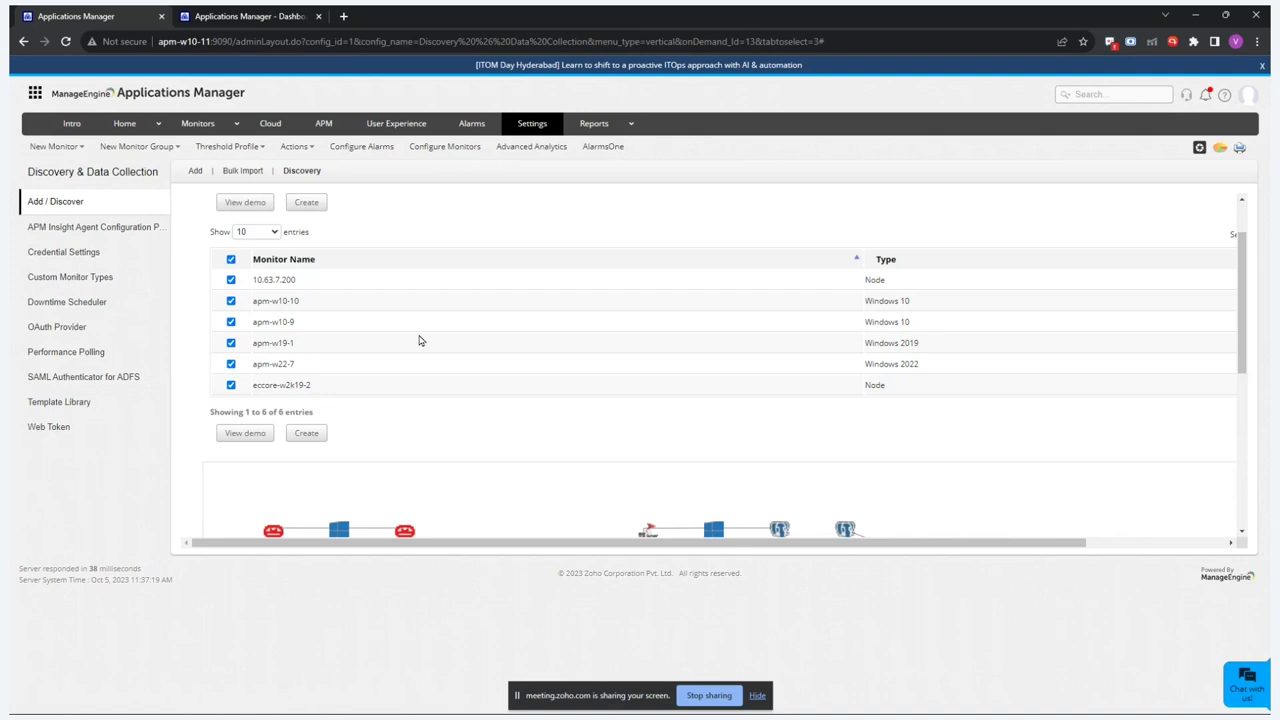
- Start a new monitor group My App8 of type Web Application Group with its location set to Bangladesh
left_click(177, 149)
left_click(139, 166)
left_click(359, 205)
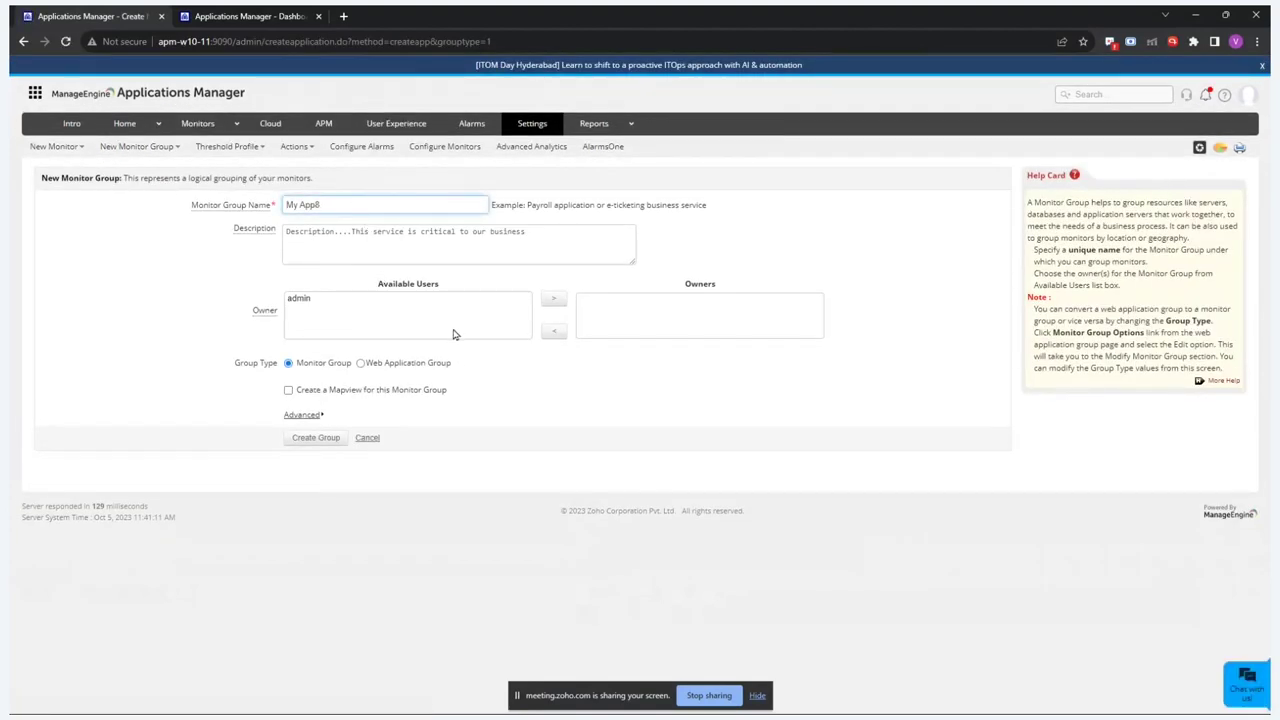
left_click(362, 364)
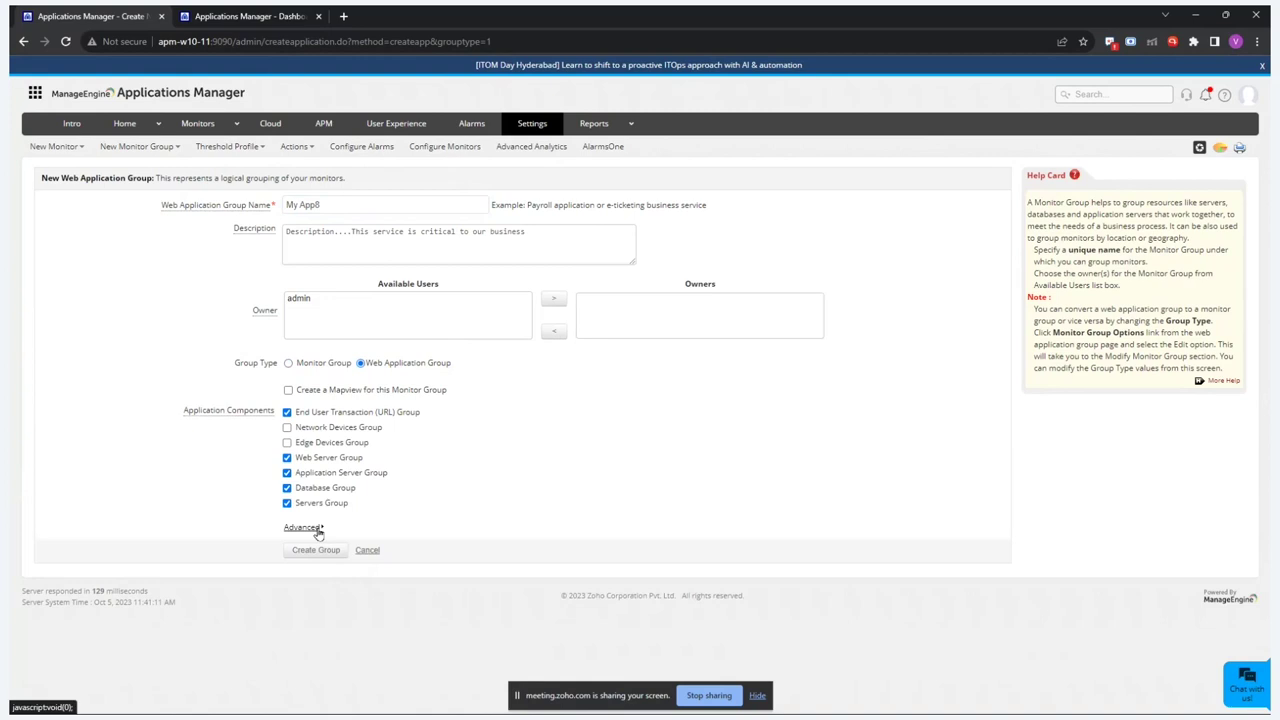
left_click(318, 530)
left_click(349, 553)
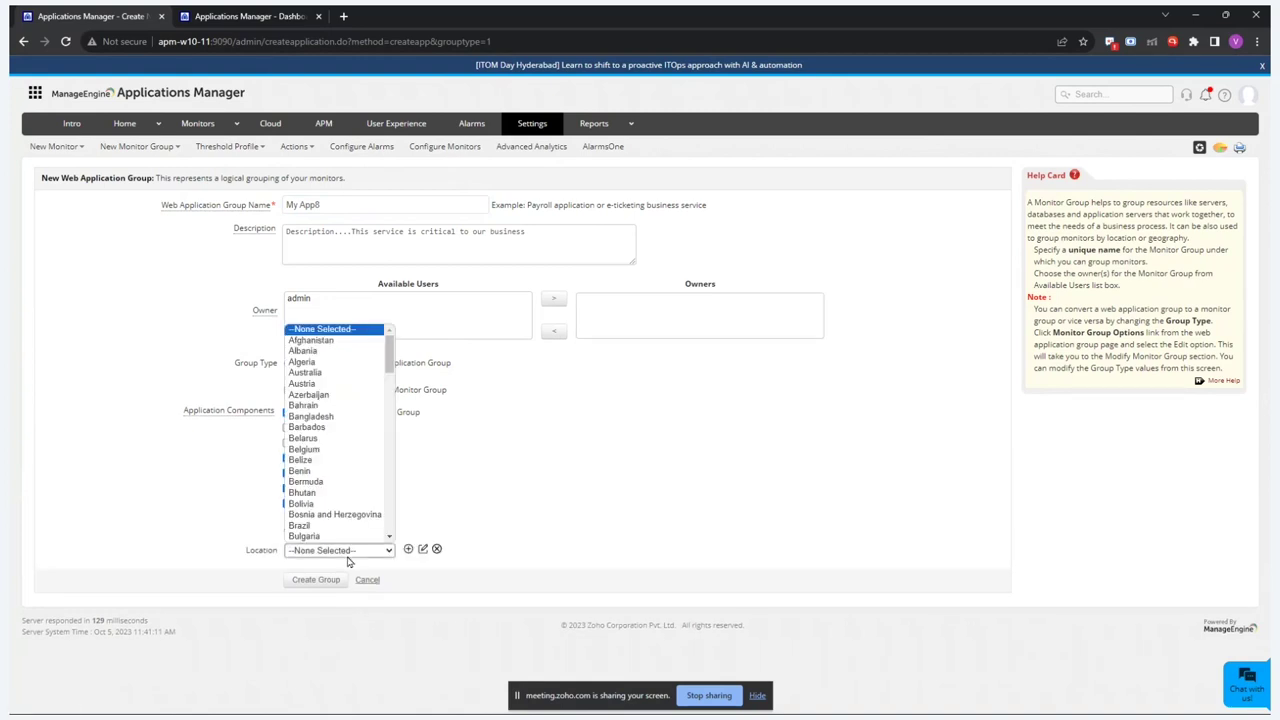
left_click(370, 416)
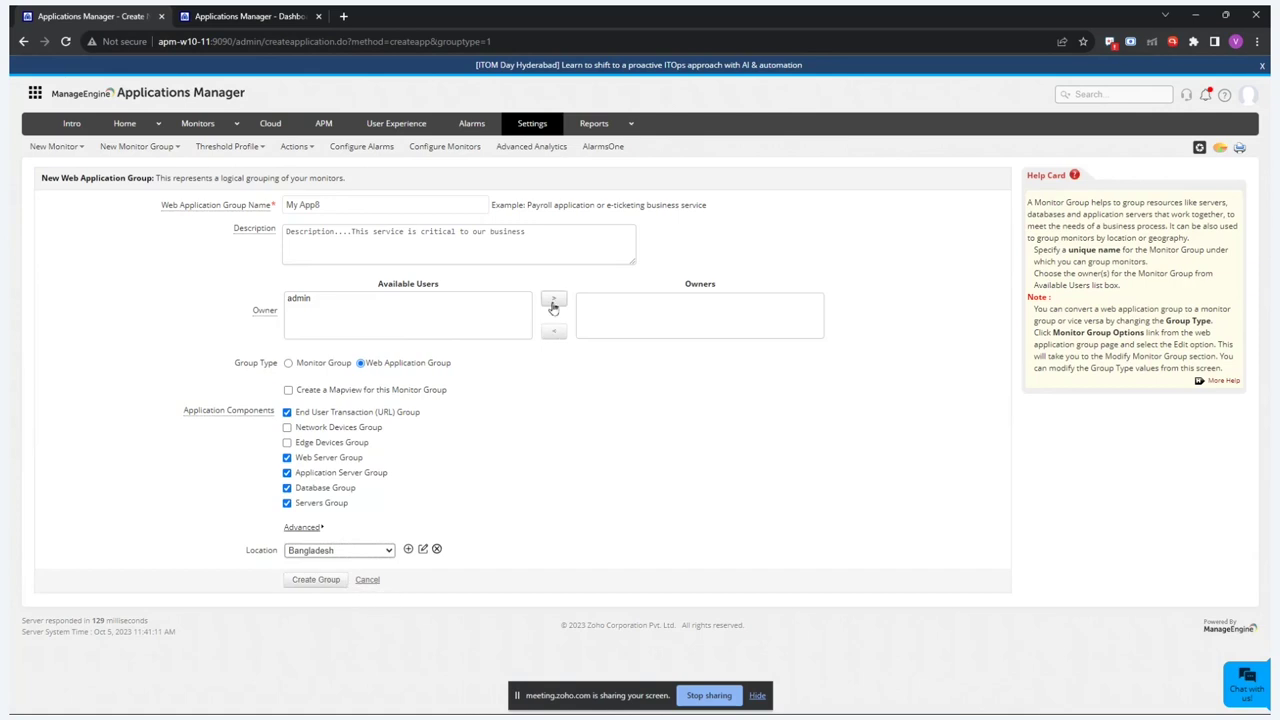
- Assign admin as the owner of the web application group and create the group
left_click(416, 300)
left_click(553, 302)
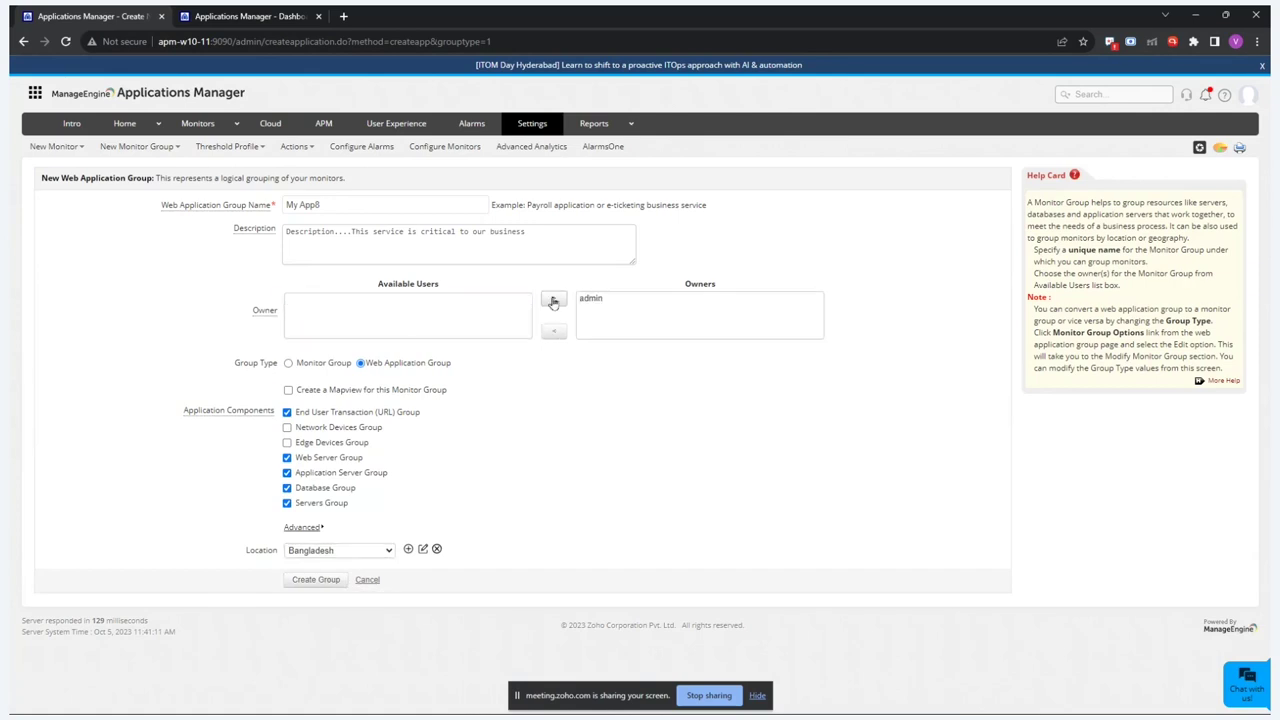
left_click(324, 590)
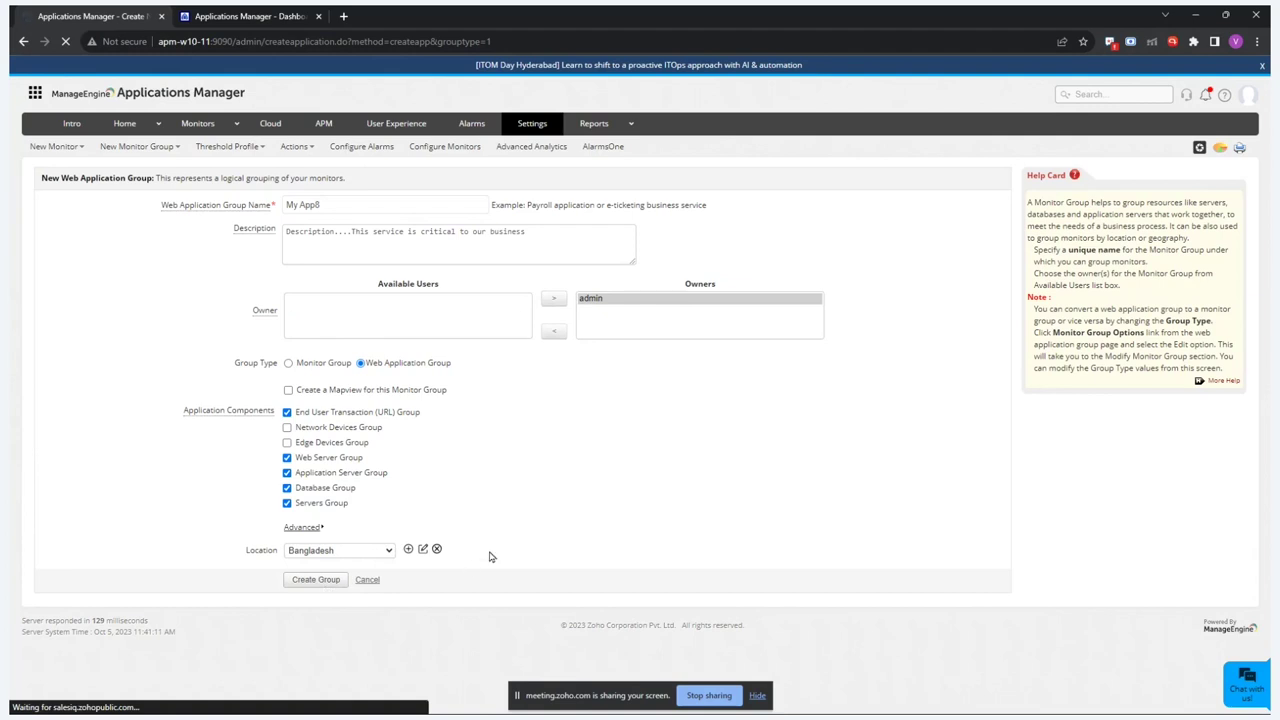
- Review the My App8 group's sub-group health, inventory, business view and dashboards, and return to its summary
scroll(500, 491, "down", 1)
scroll(500, 491, "down", 1)
scroll(500, 491, "up", 1)
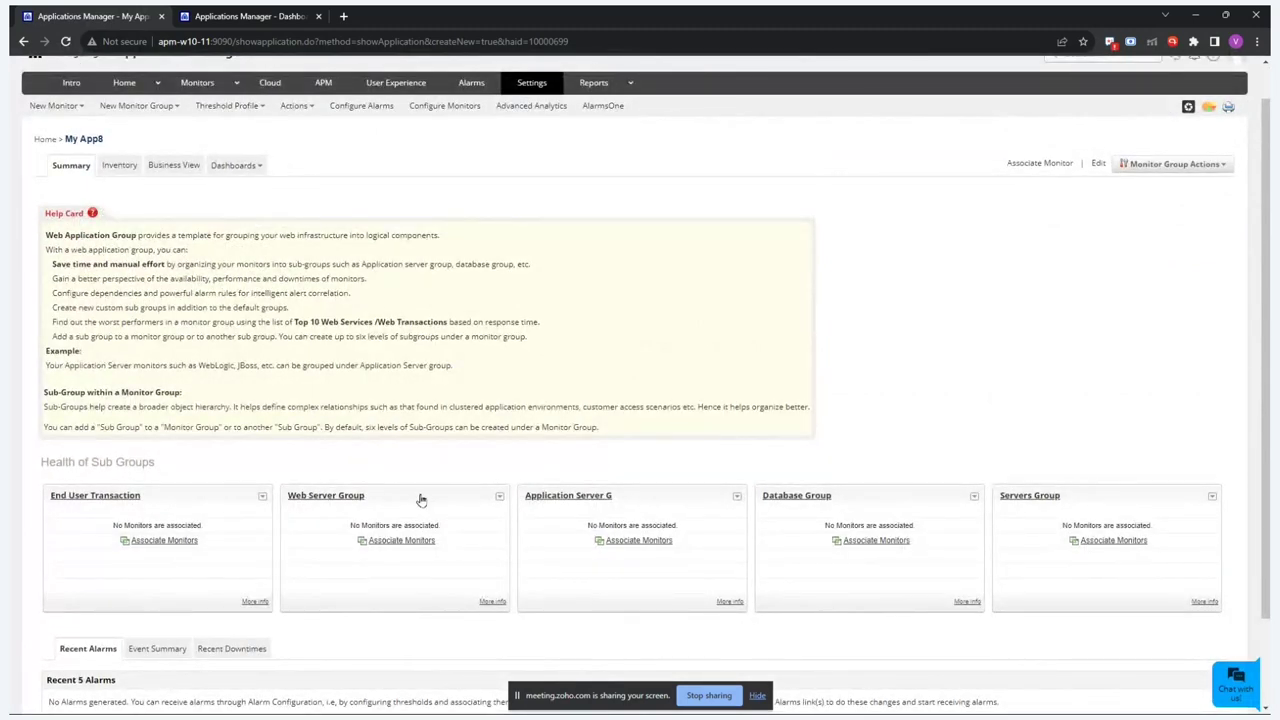
left_click(128, 168)
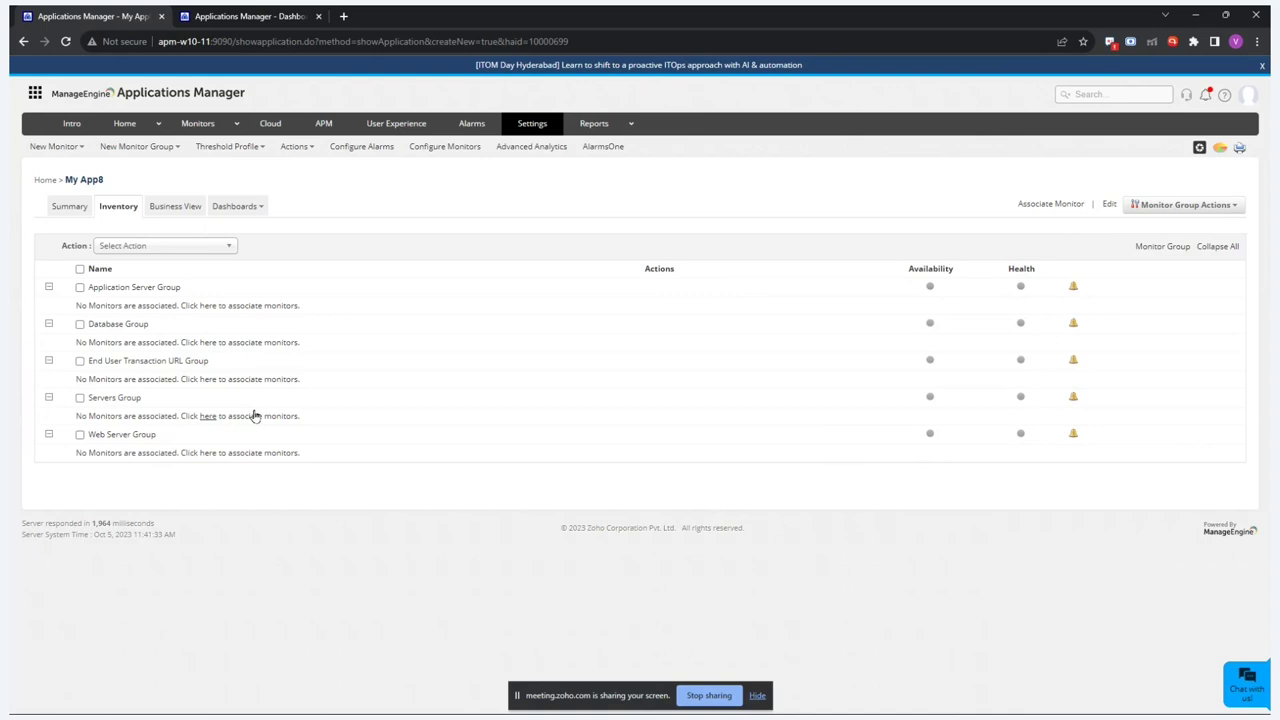
left_click(199, 216)
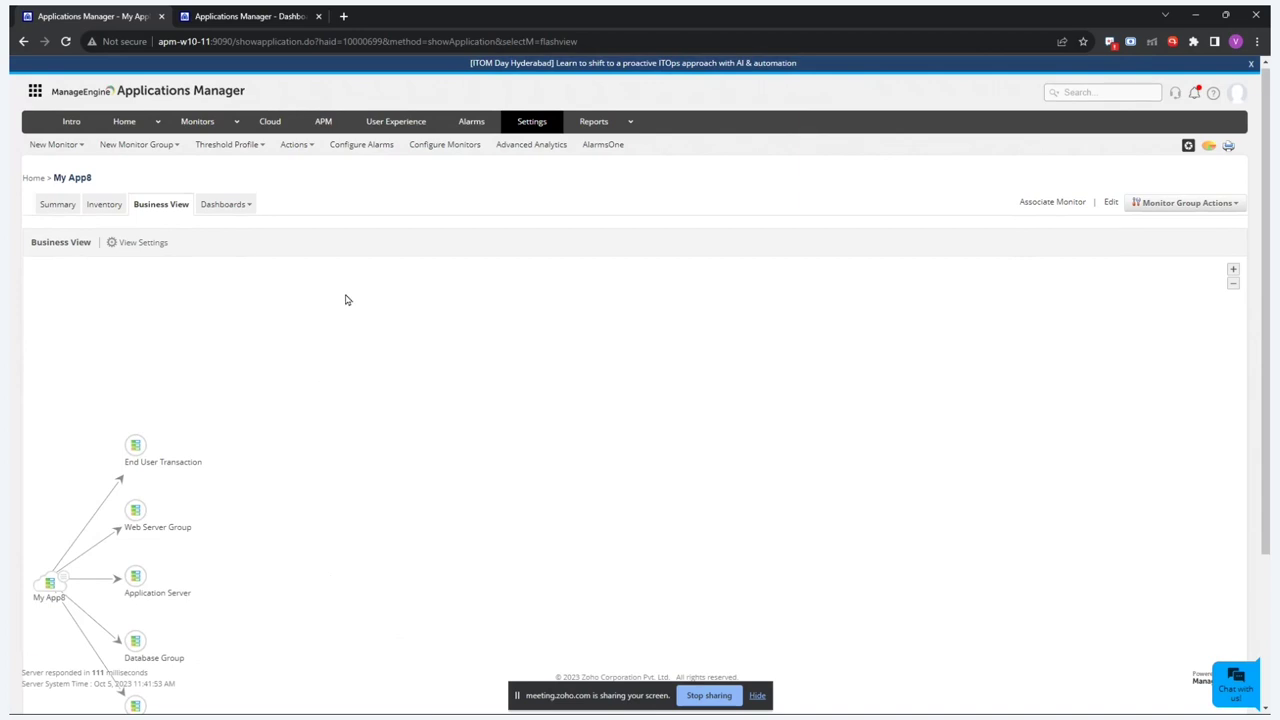
left_click(226, 206)
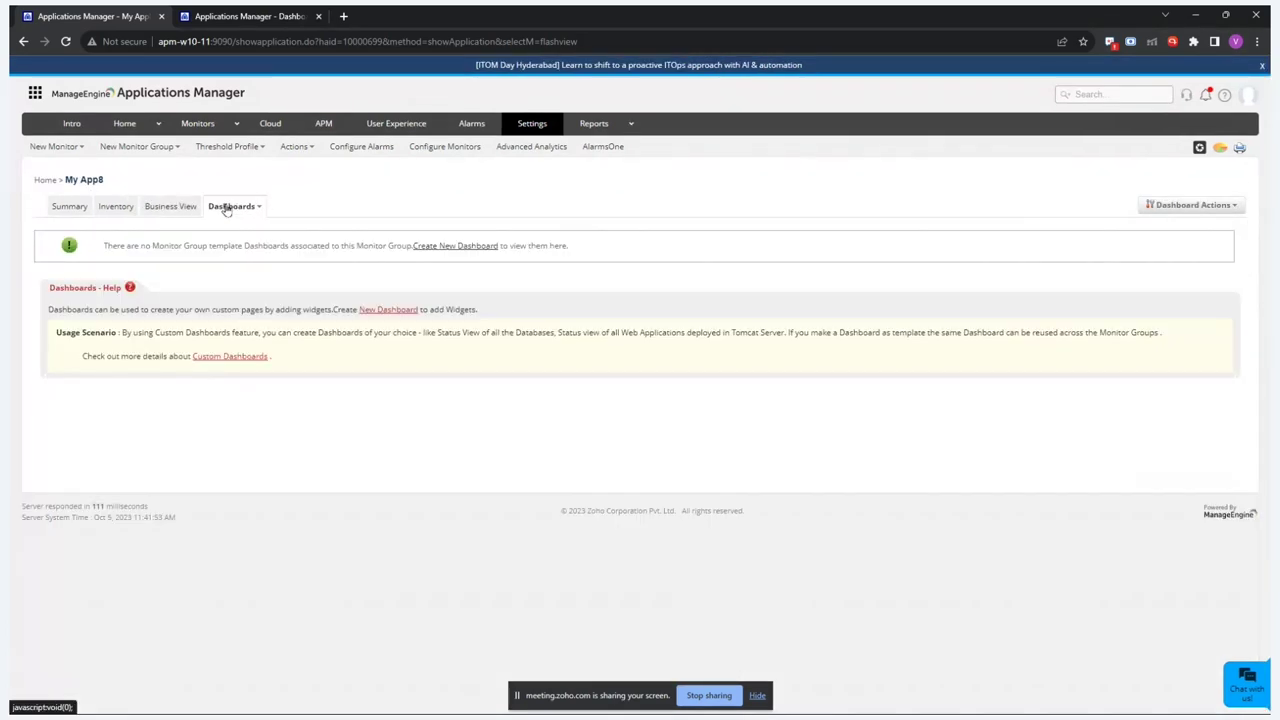
left_click(78, 208)
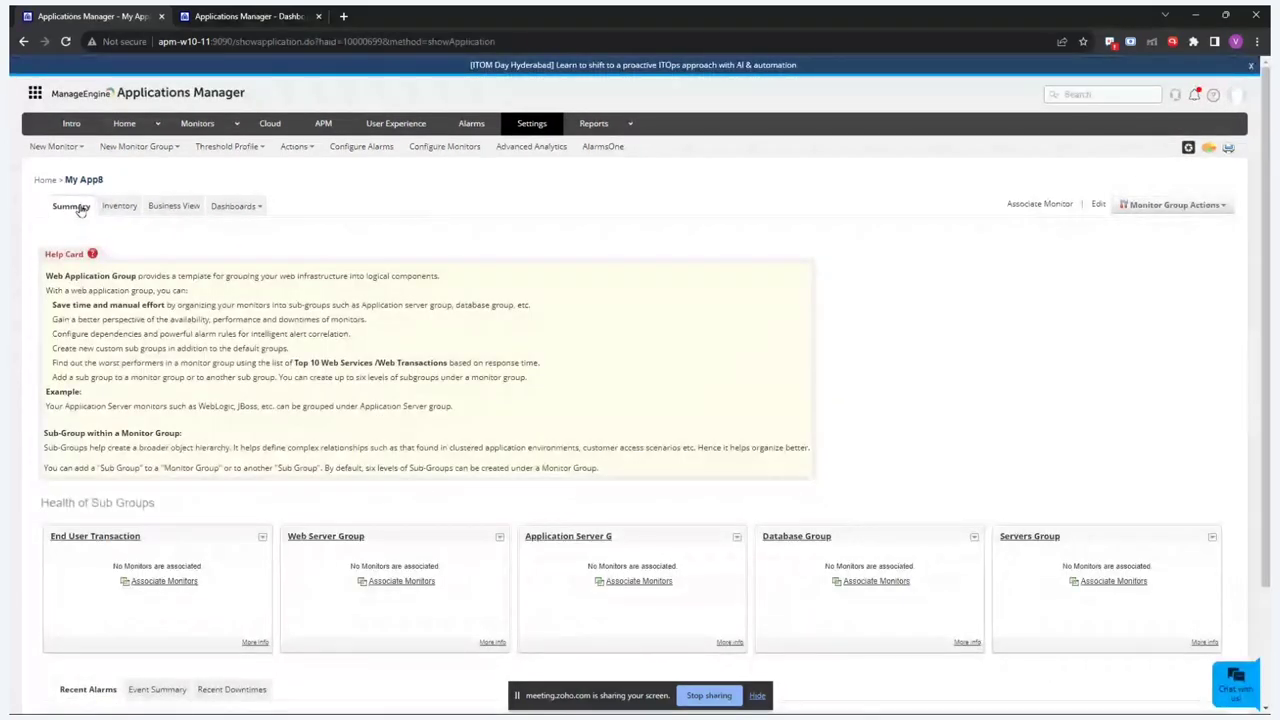
key("alt+Tab")
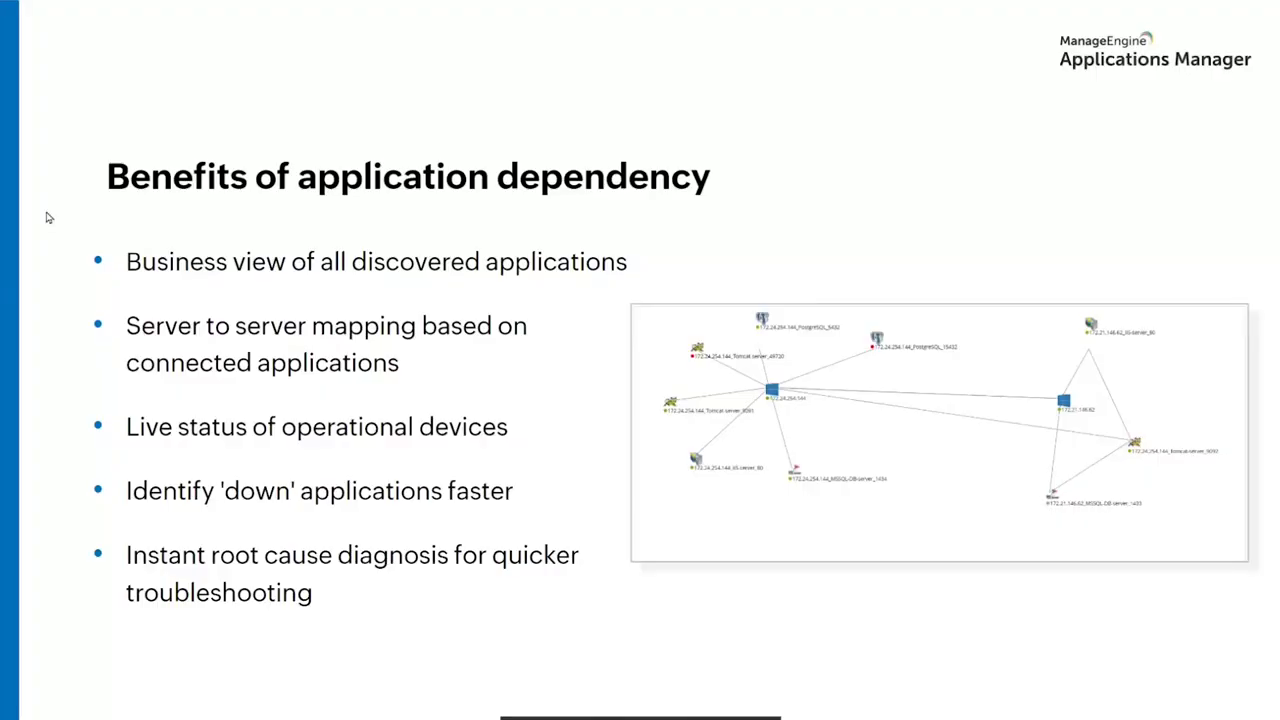
key("Right")
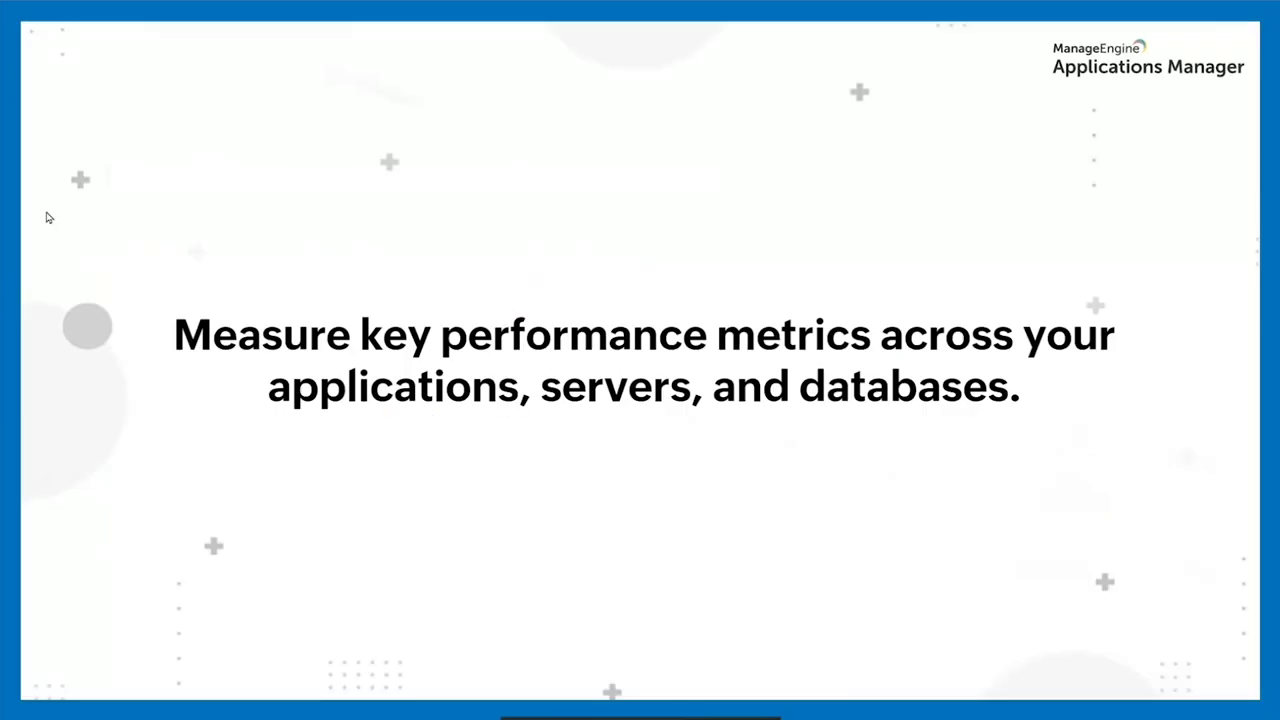
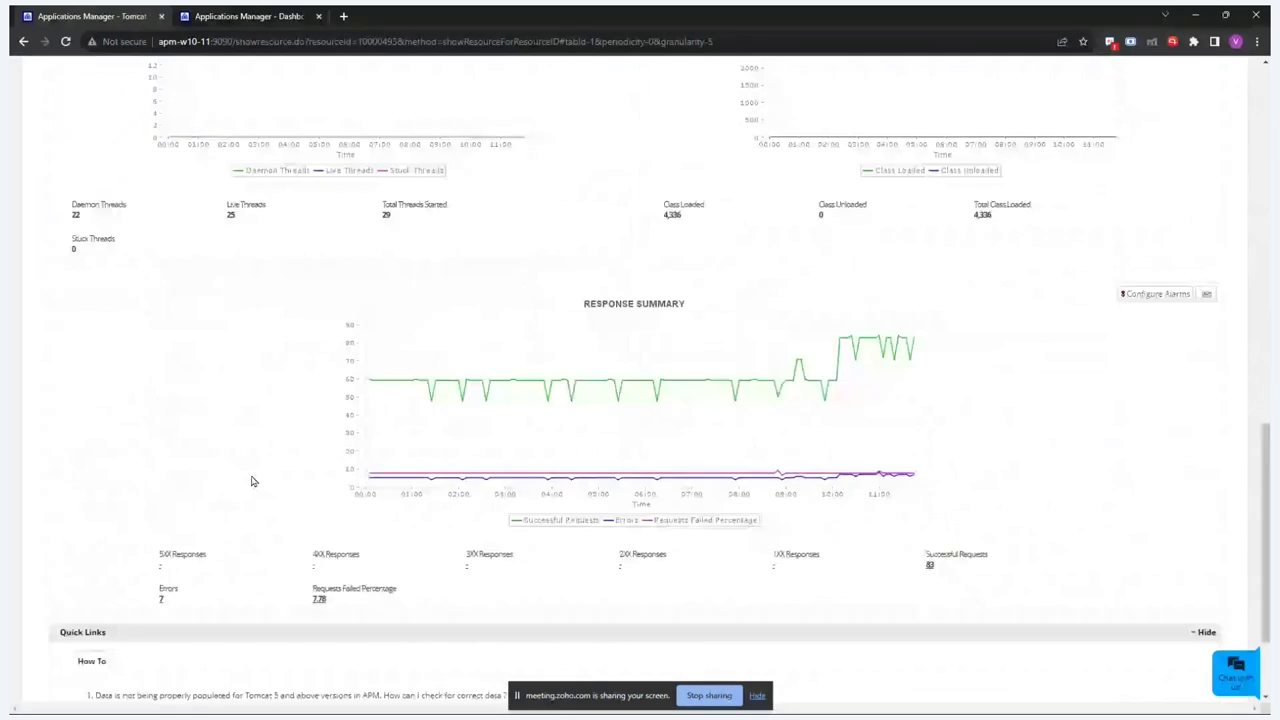
- Review the Tomcat monitor's memory utilization and memory usage graphs and its memory pool details
scroll(252, 481, "up", 15)
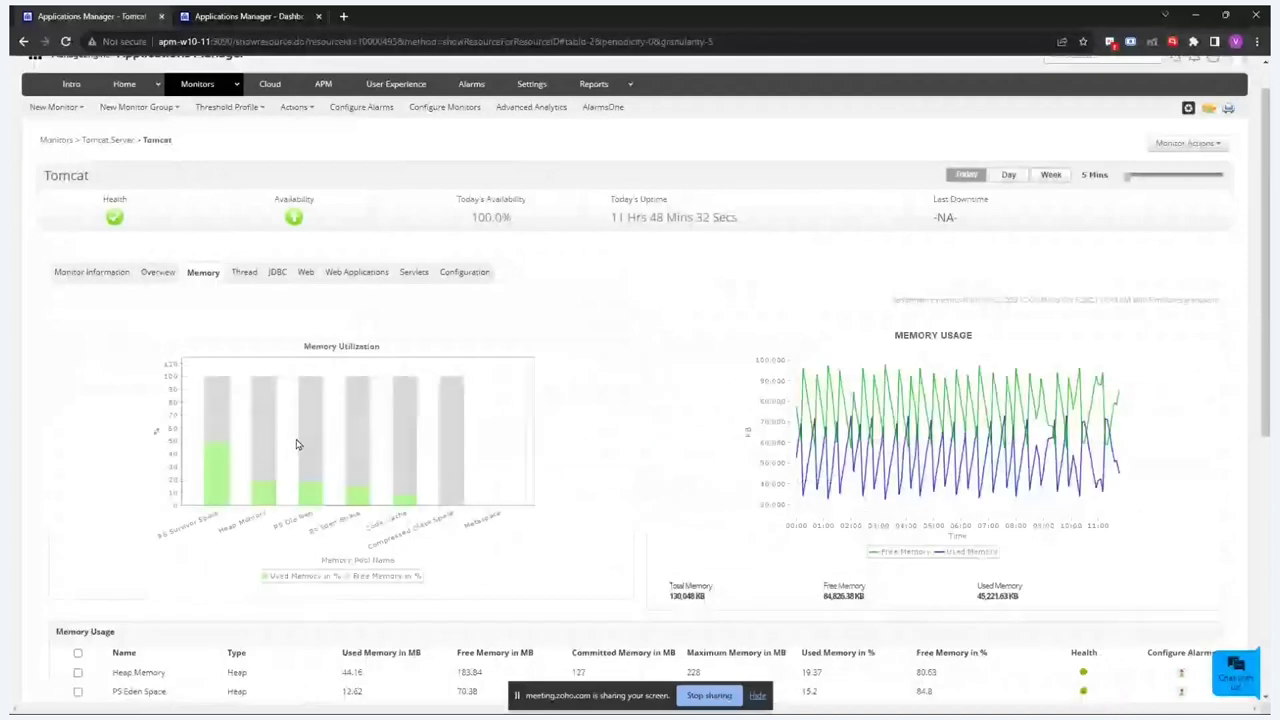
scroll(296, 444, "down", 2)
scroll(296, 444, "down", 1)
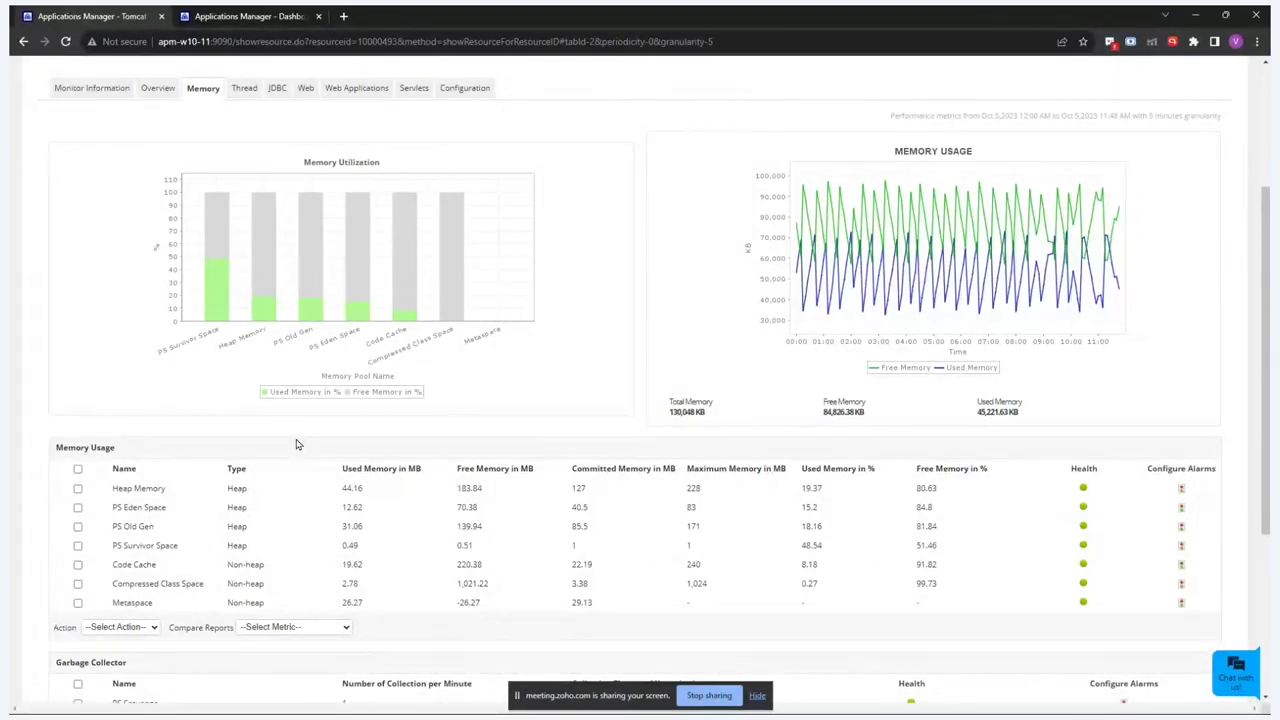
scroll(296, 444, "up", 1)
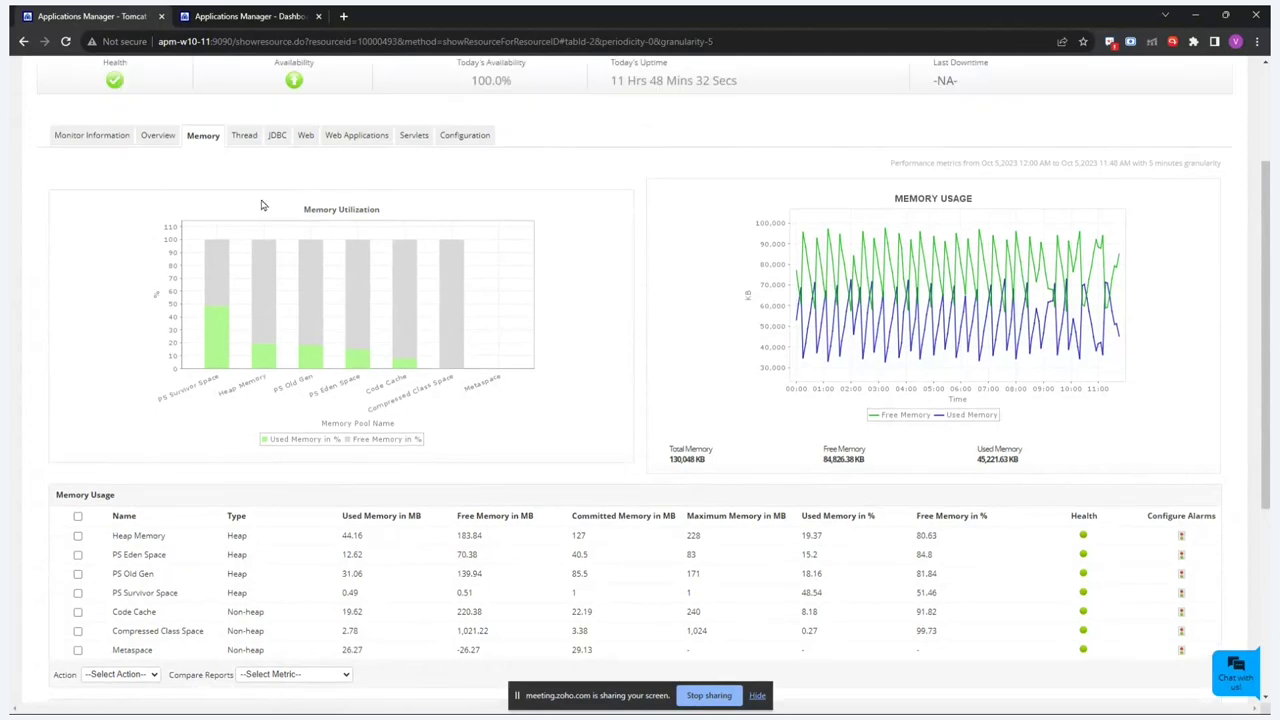
- Review the Tomcat monitor's thread pool utilization, busy threads and thread pool details
left_click(244, 135)
scroll(366, 180, "down", 1)
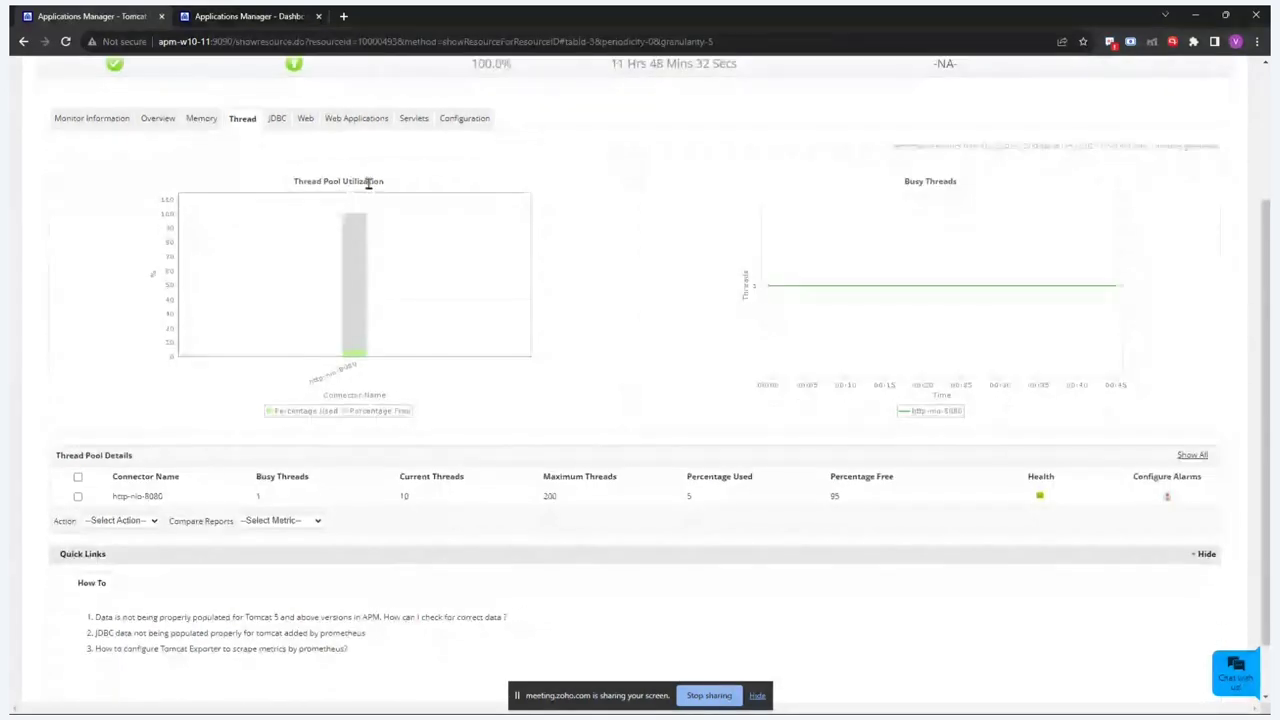
scroll(396, 250, "down", 1)
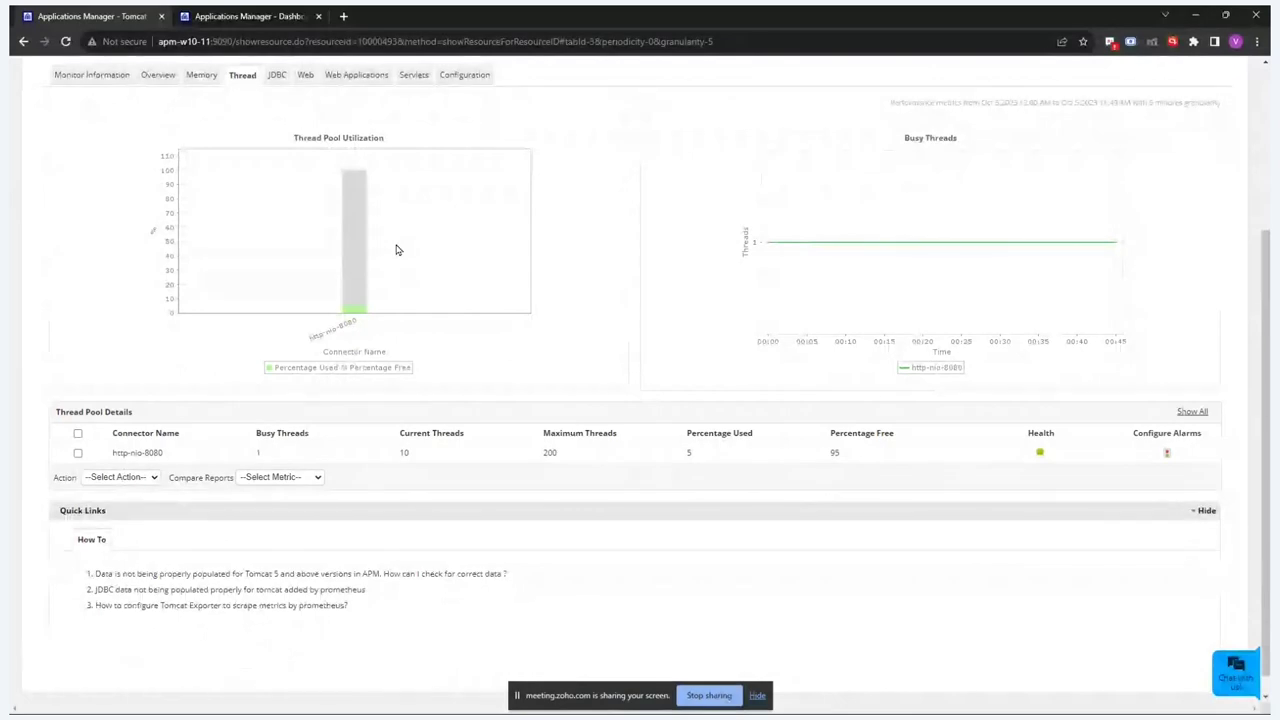
scroll(396, 250, "up", 1)
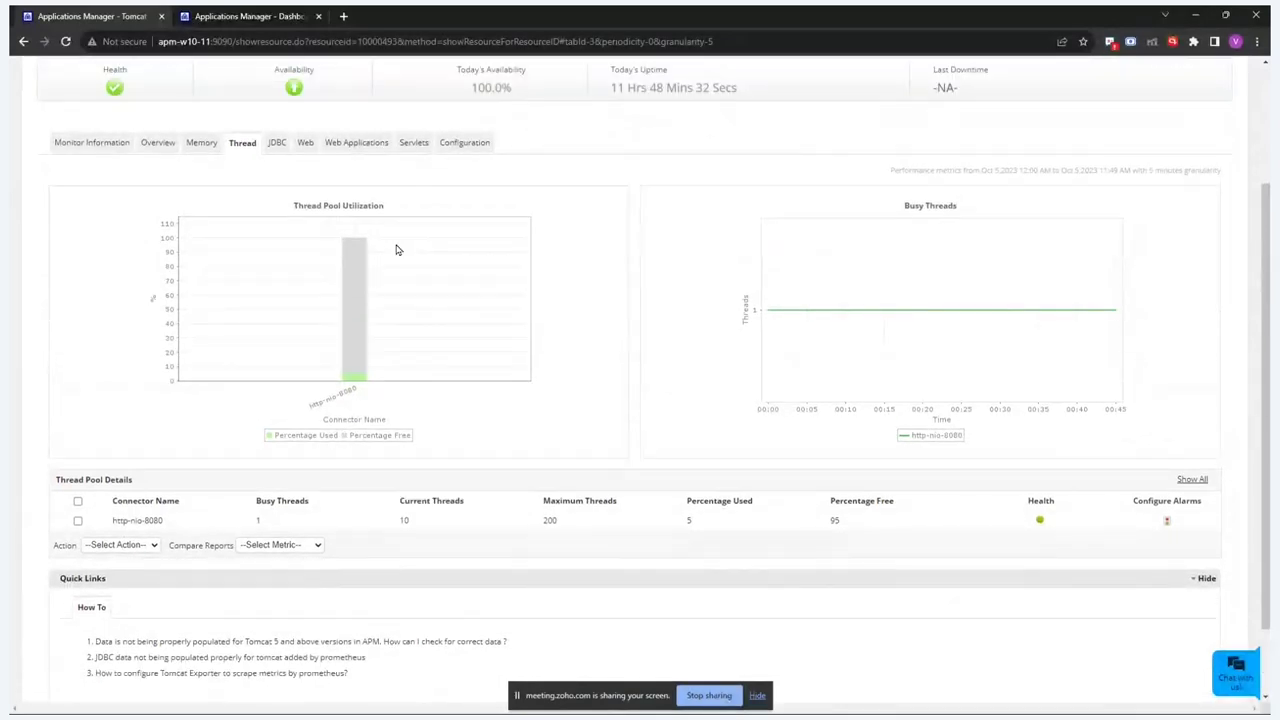
- Review the Tomcat monitor's JDBC connections, web requests, web applications and servlets, and return to its monitor information
left_click(278, 143)
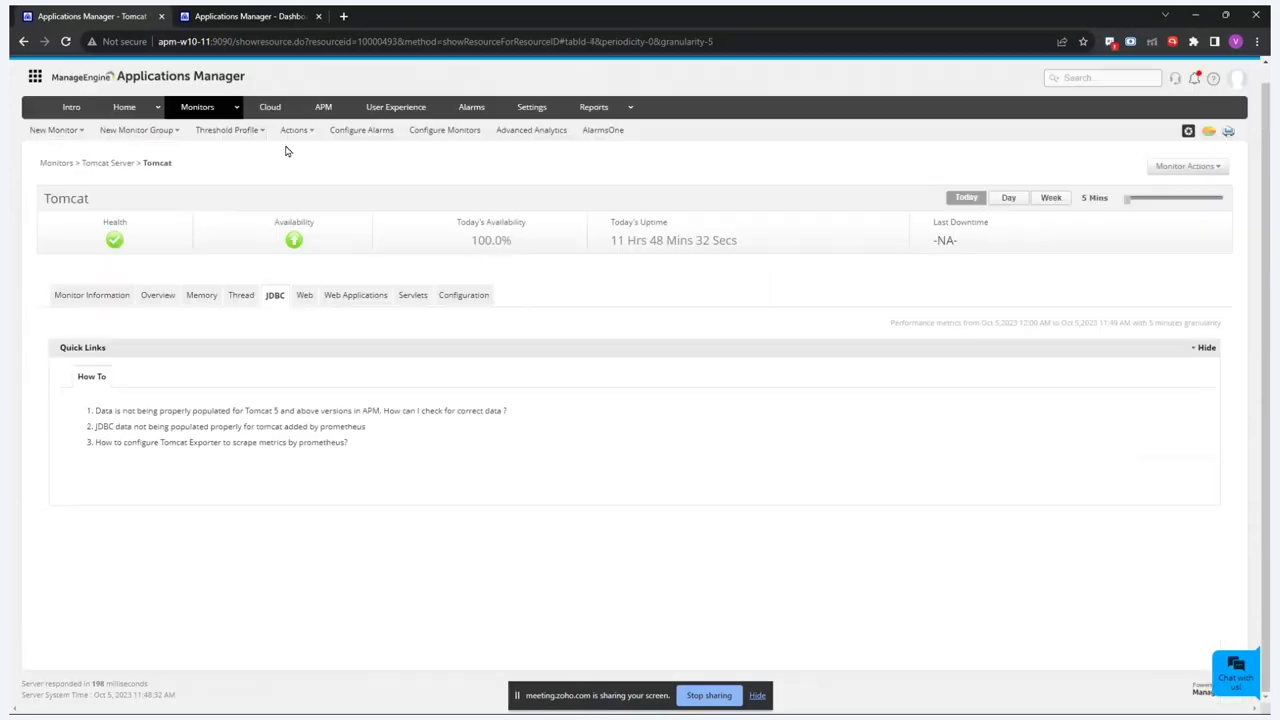
scroll(372, 347, "down", 5)
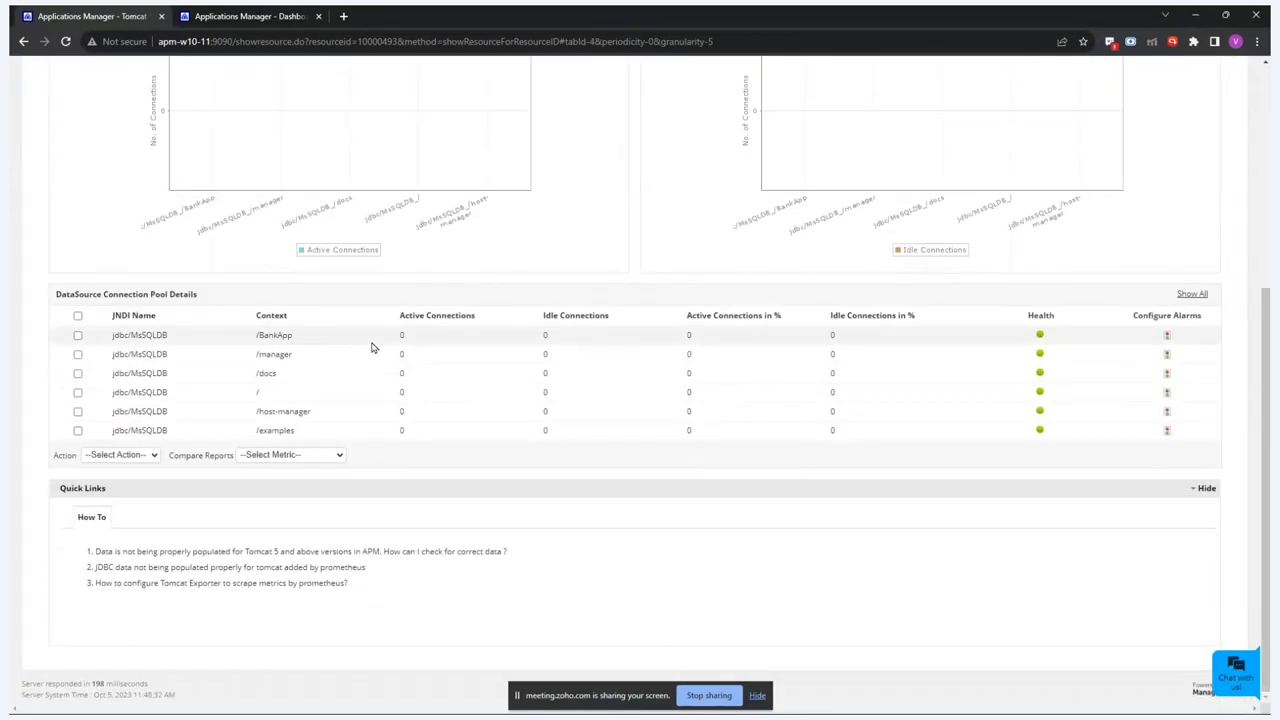
scroll(372, 347, "up", 2)
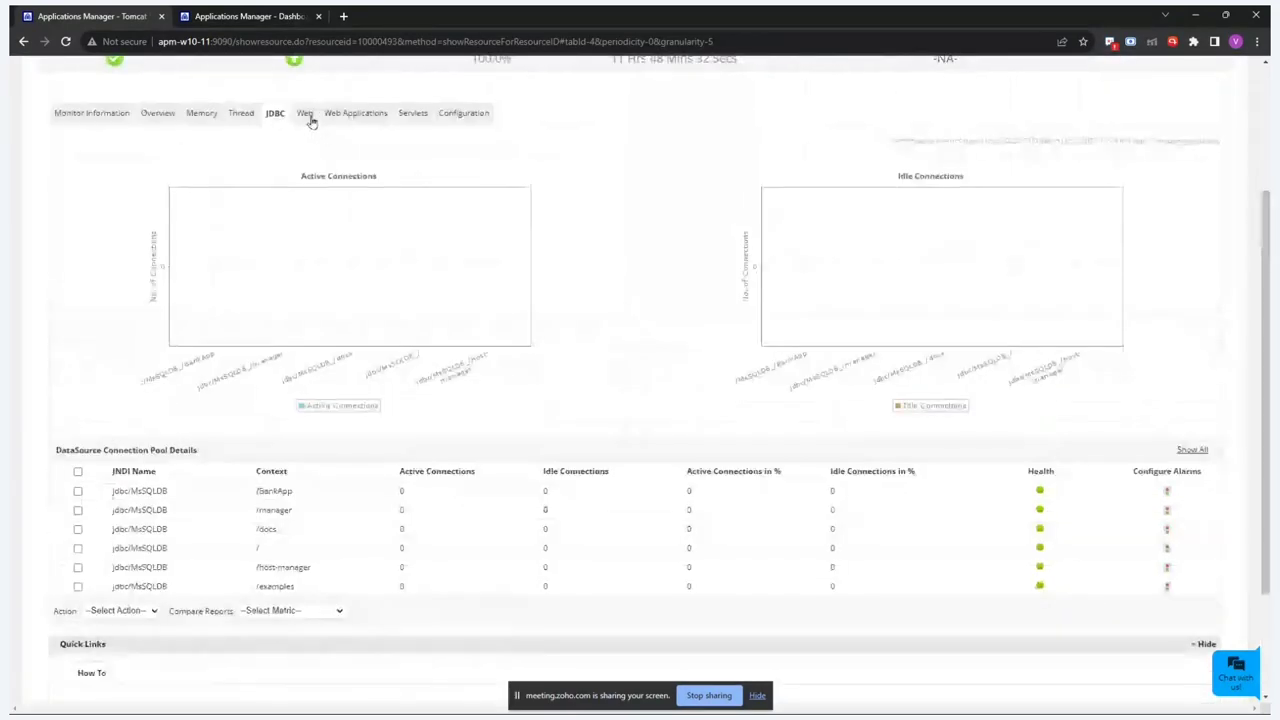
left_click(304, 113)
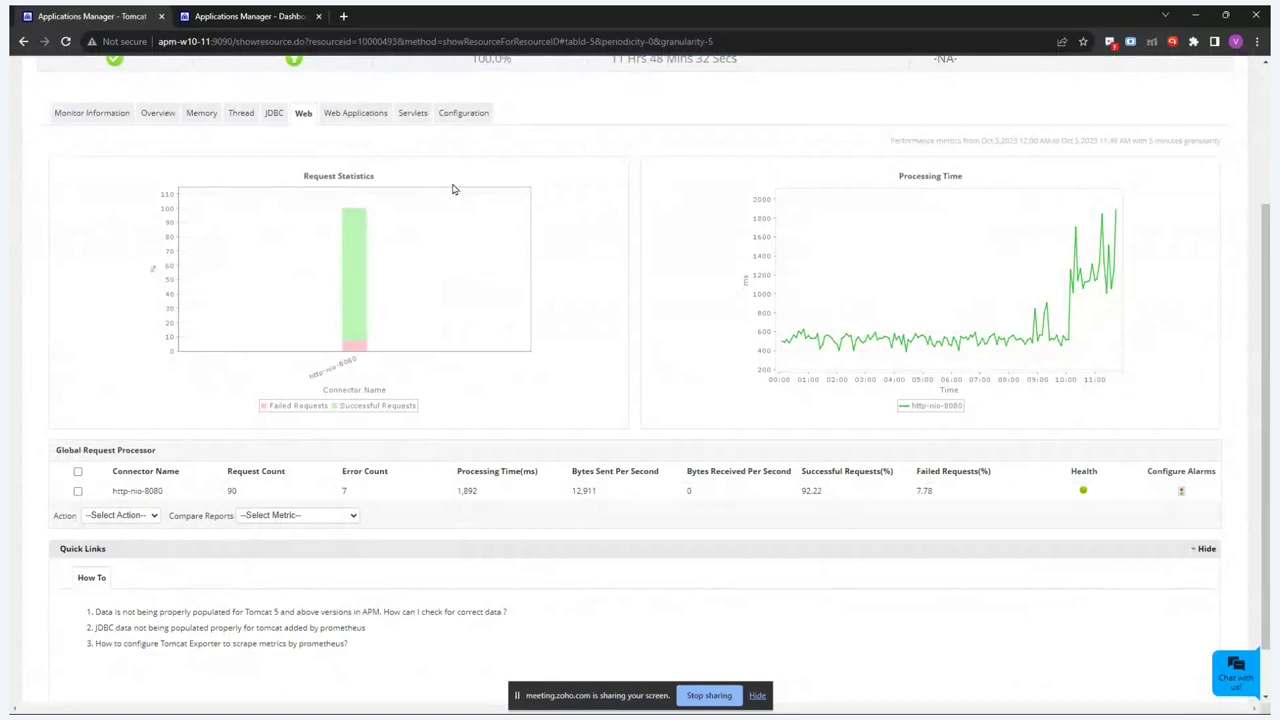
left_click(356, 113)
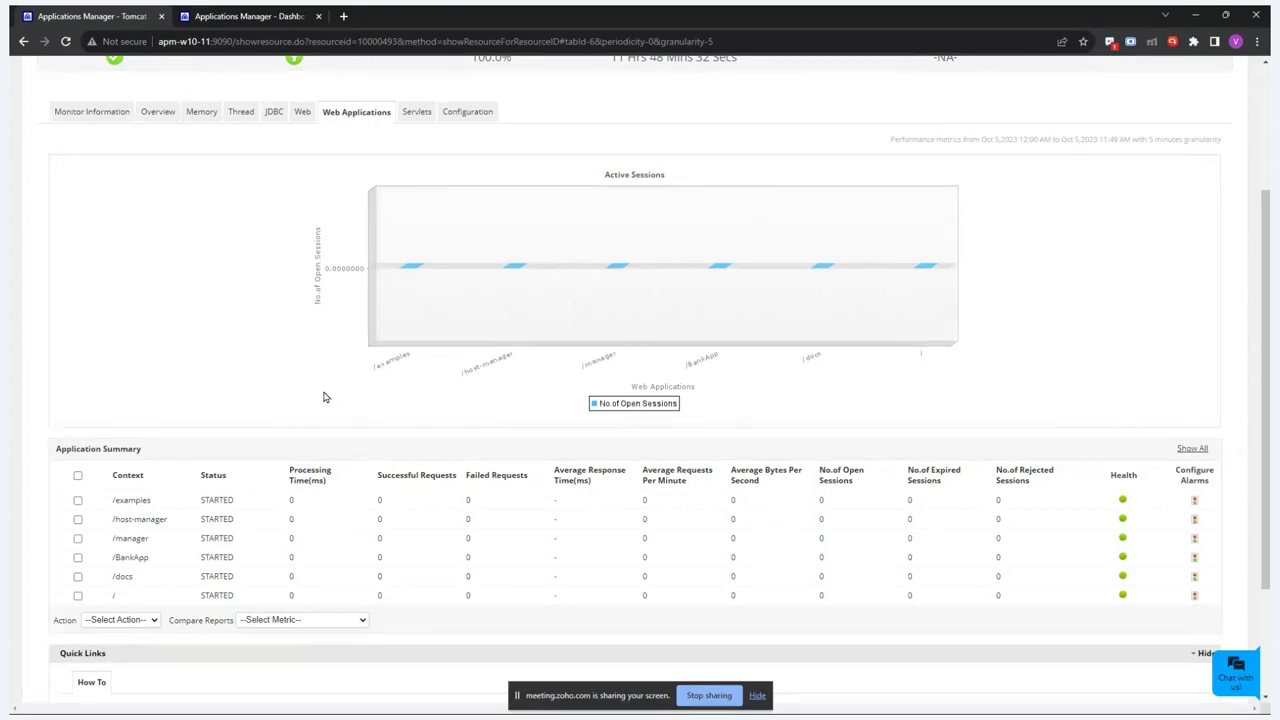
left_click(419, 123)
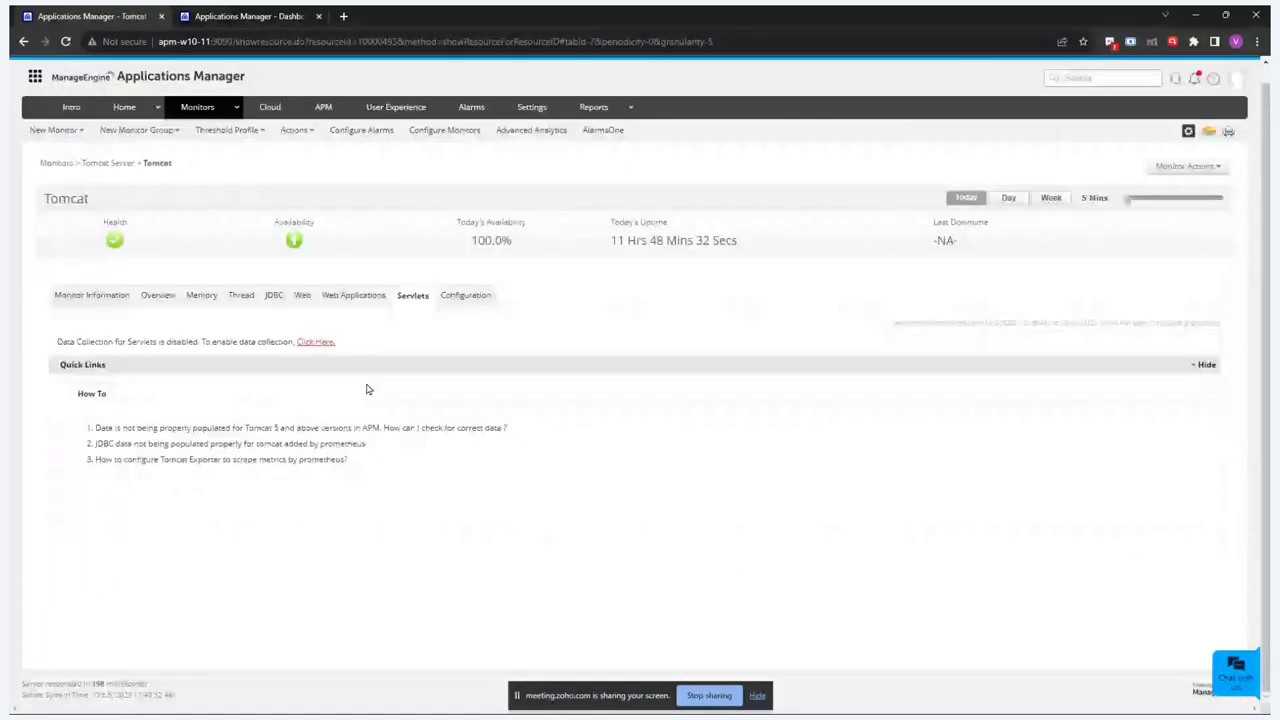
left_click(100, 308)
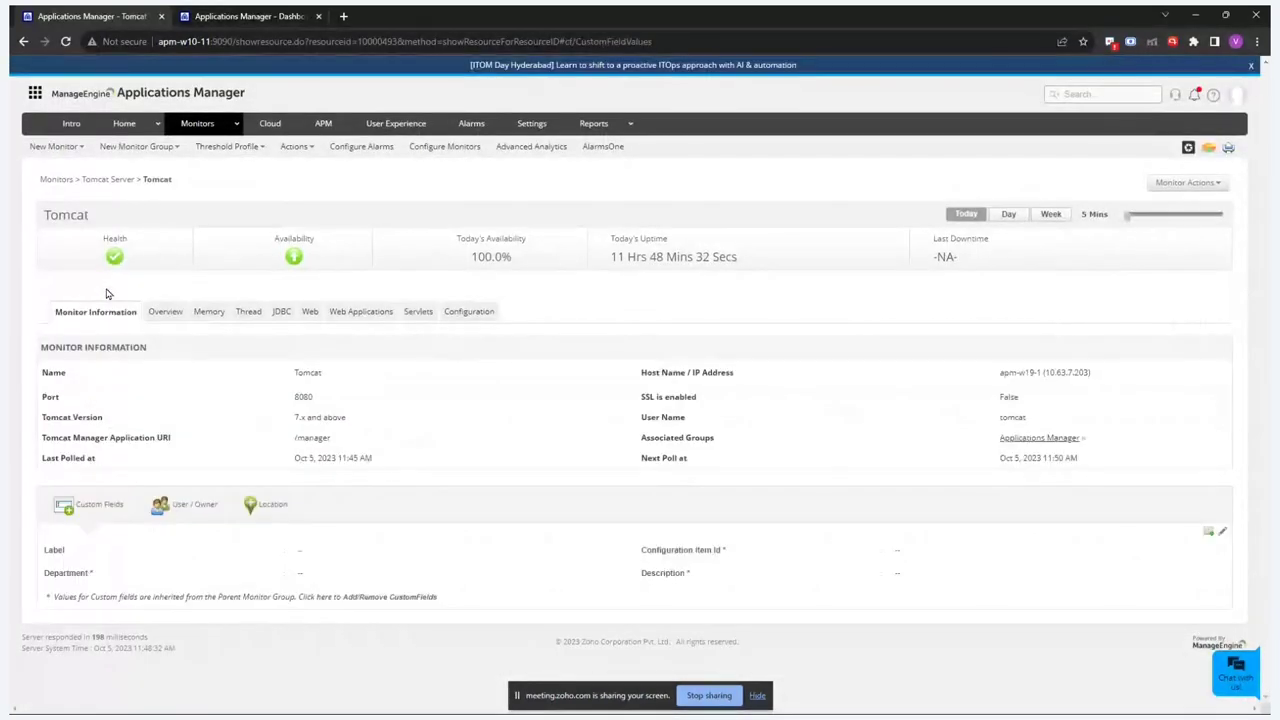
- Open the Windows monitor apm-w10-10 and review its availability, CPU, memory and disk utilization overview
left_click(57, 181)
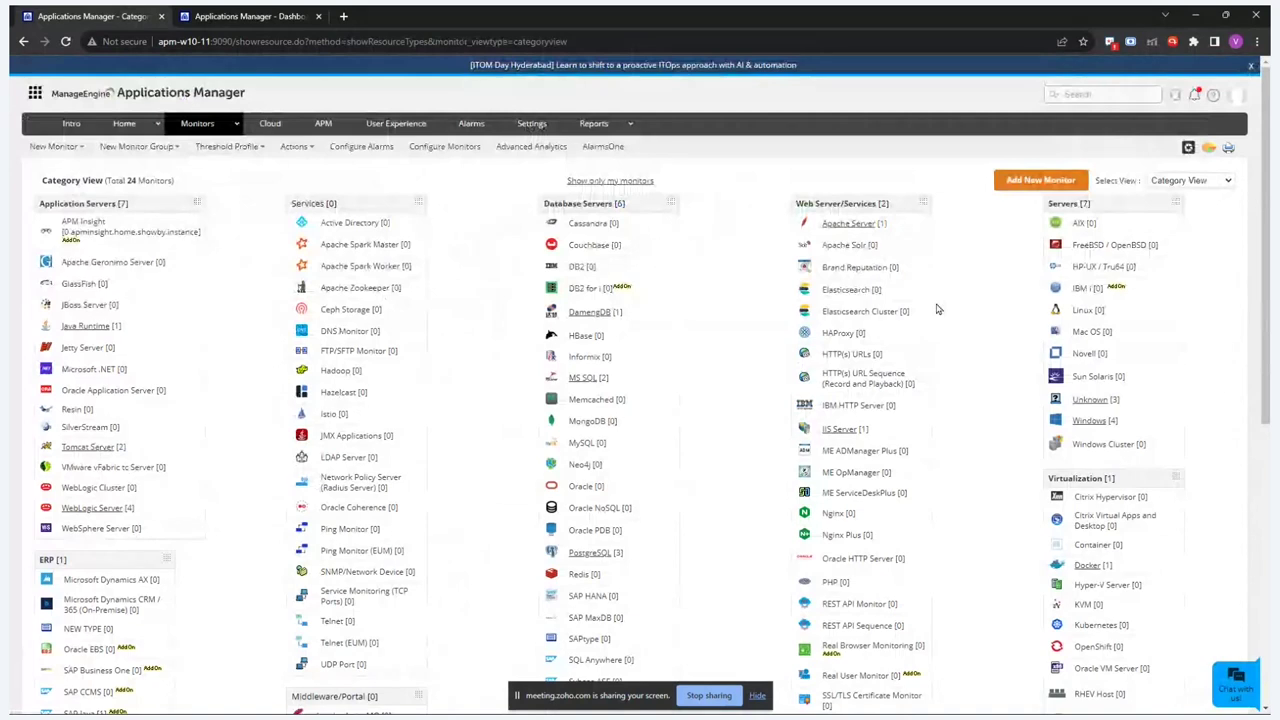
left_click(1082, 421)
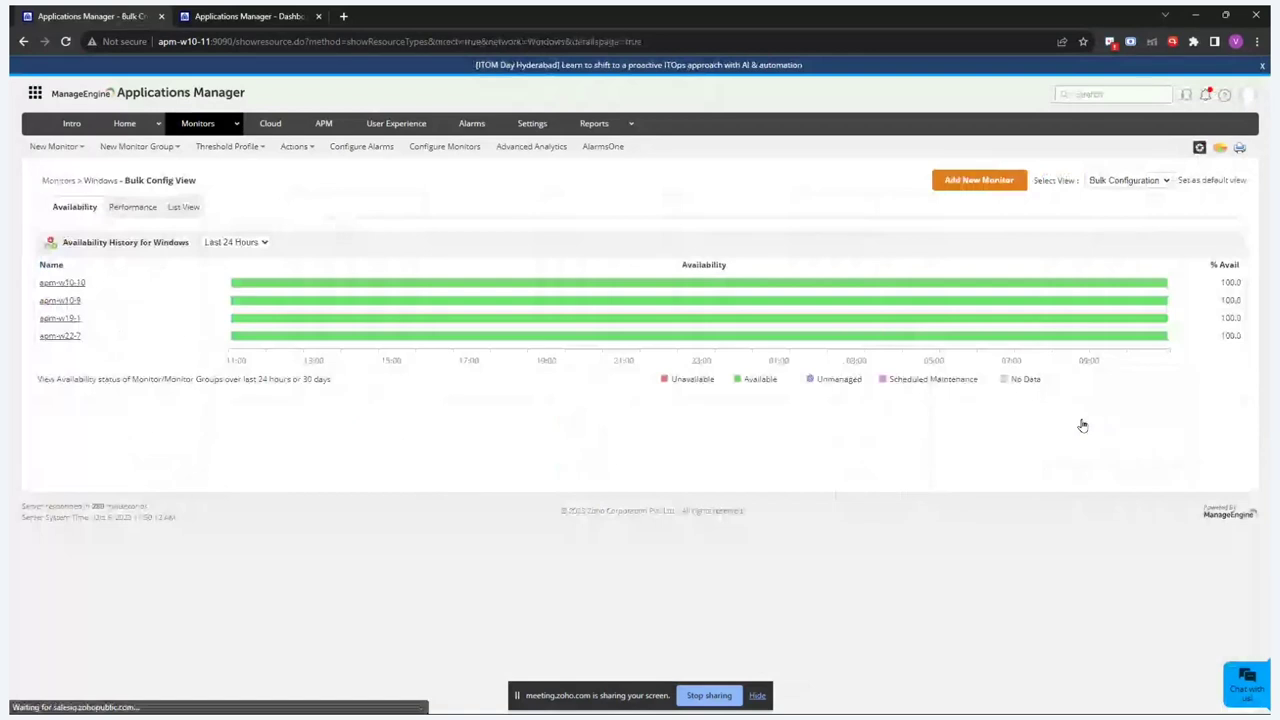
left_click(62, 283)
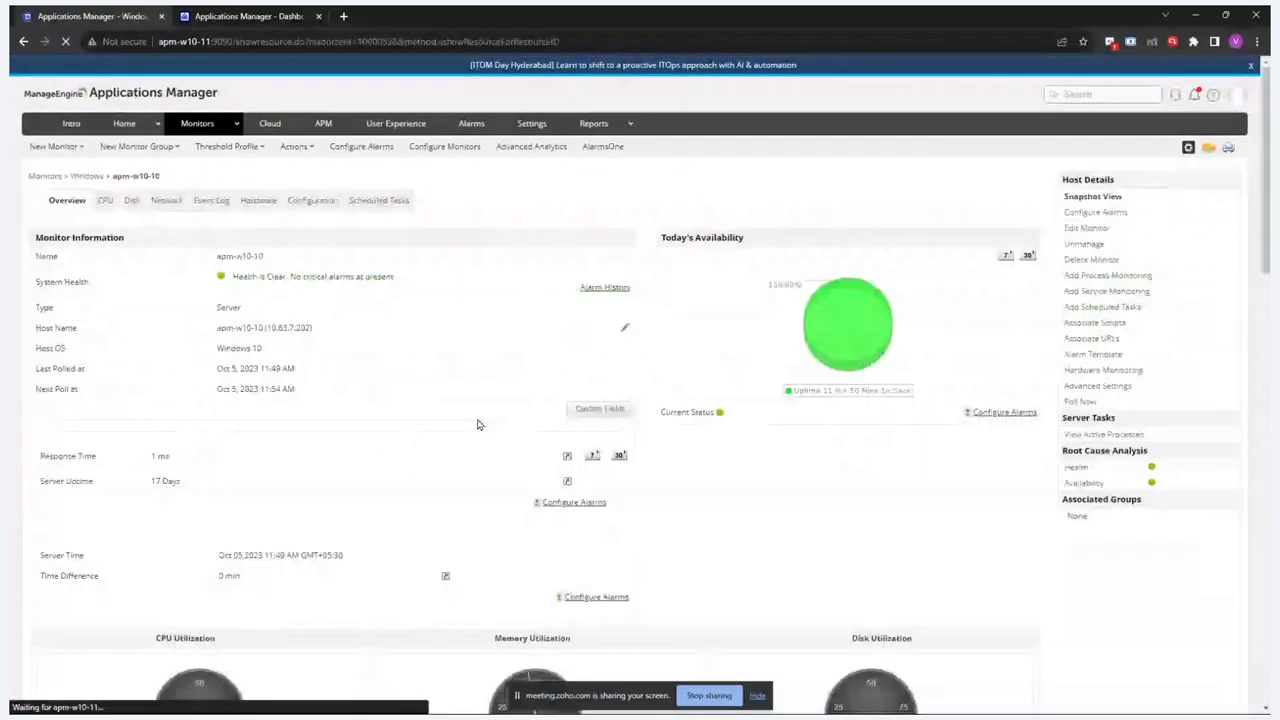
scroll(478, 425, "down", 1)
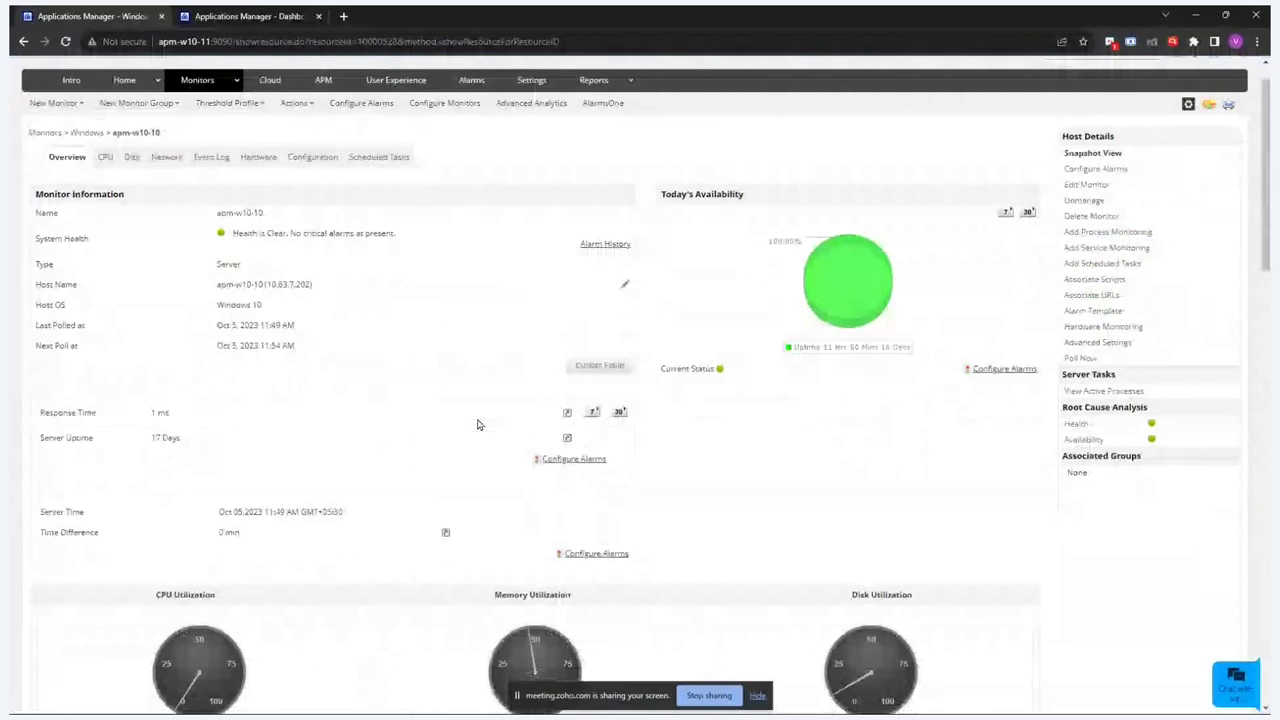
scroll(478, 425, "down", 4)
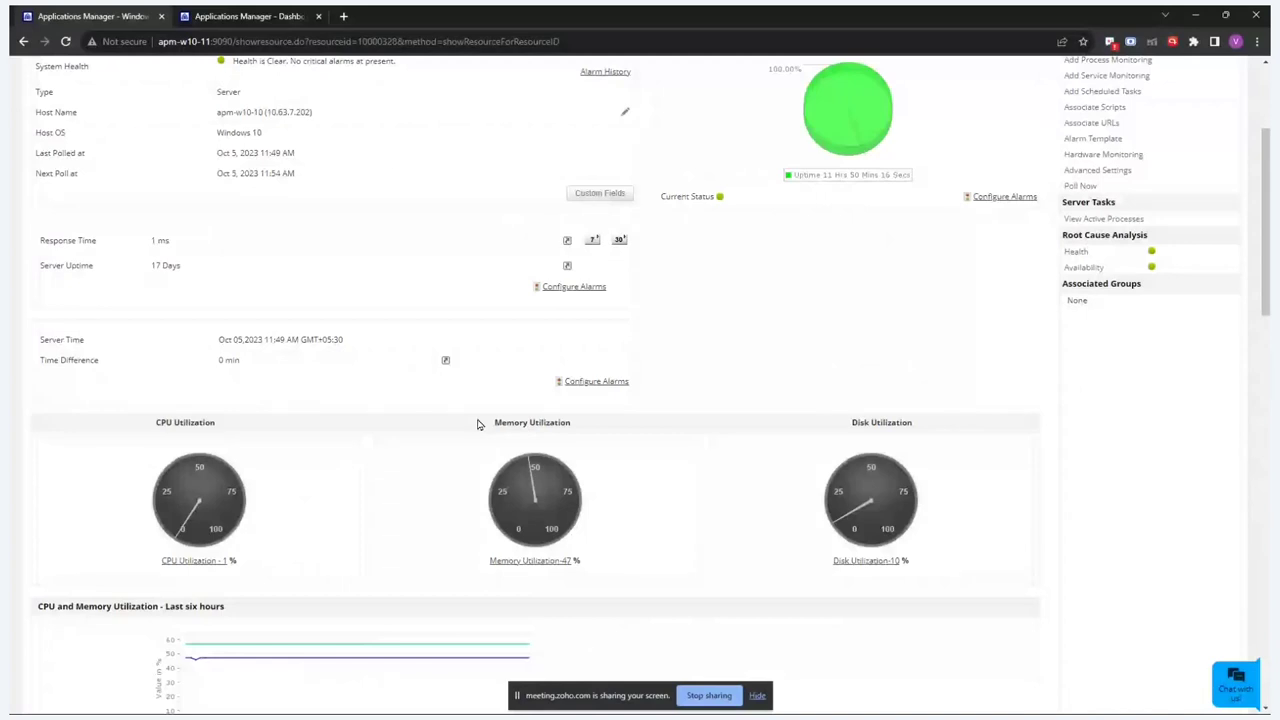
scroll(478, 425, "down", 3)
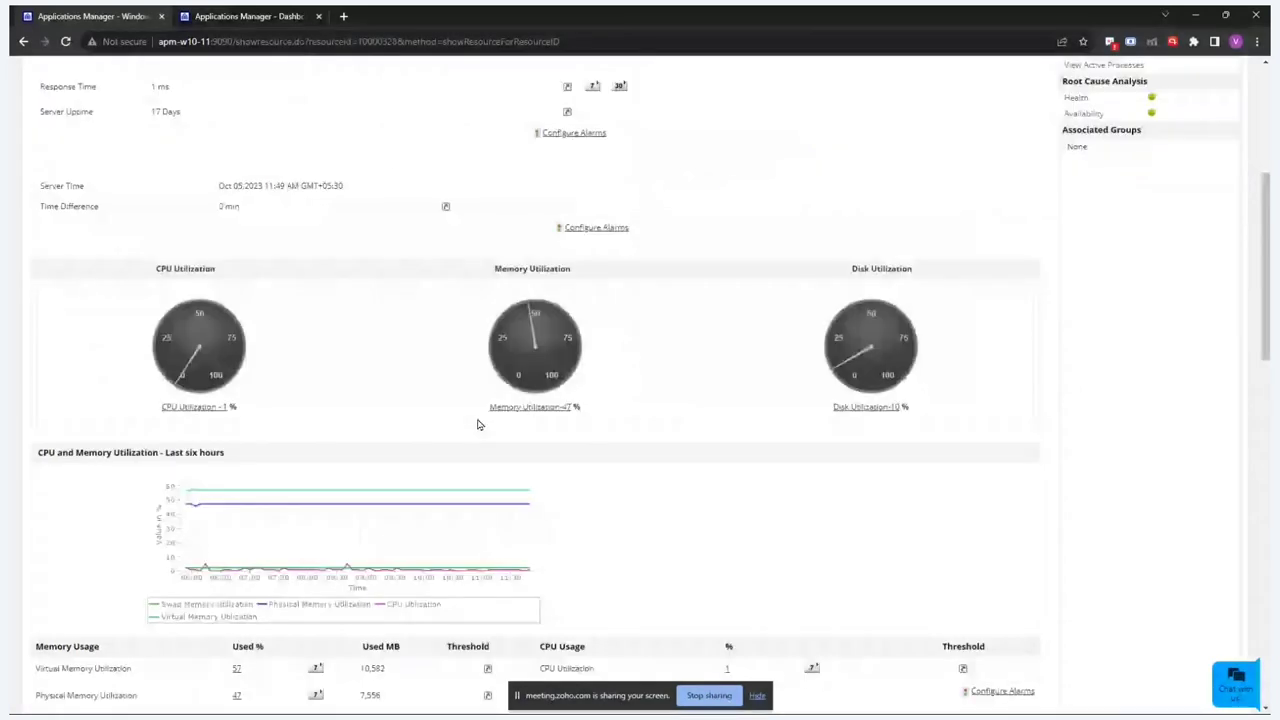
scroll(478, 425, "down", 2)
scroll(478, 425, "down", 3)
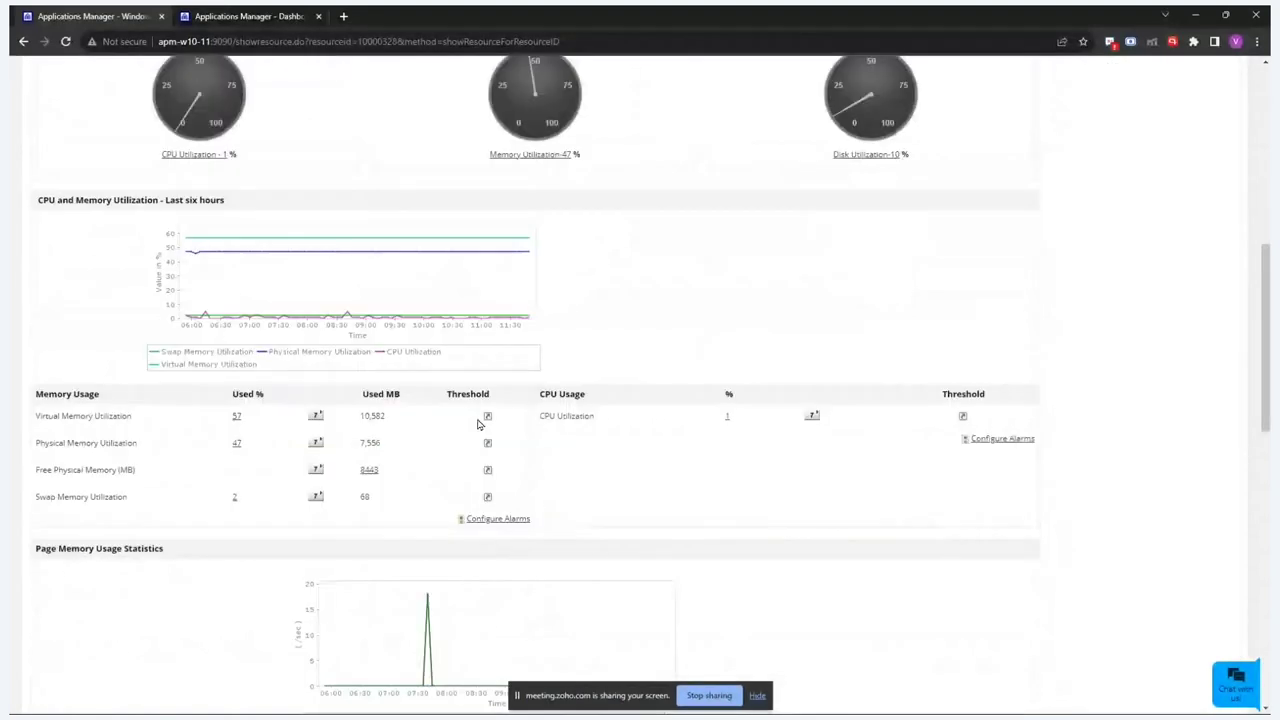
- Review apm-w10-10's CPU utilization graph and the utilization breakup for its individual CPU cores
scroll(478, 425, "up", 9)
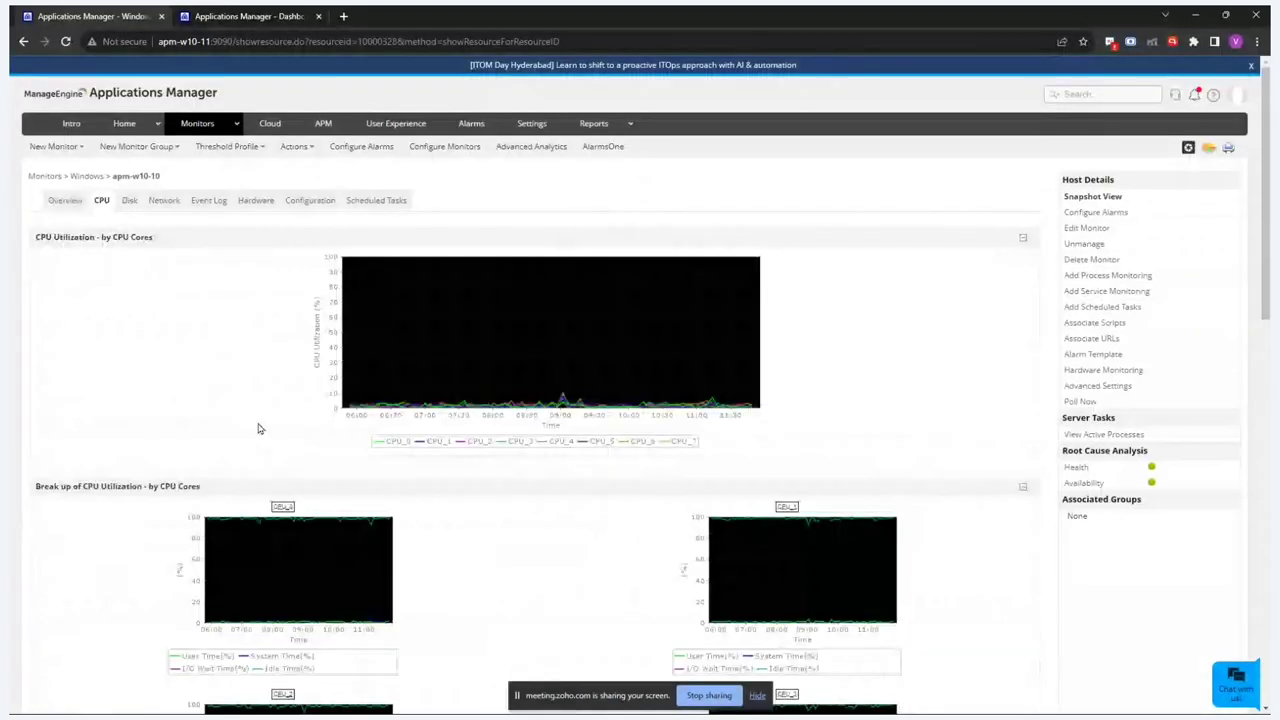
scroll(258, 428, "down", 1)
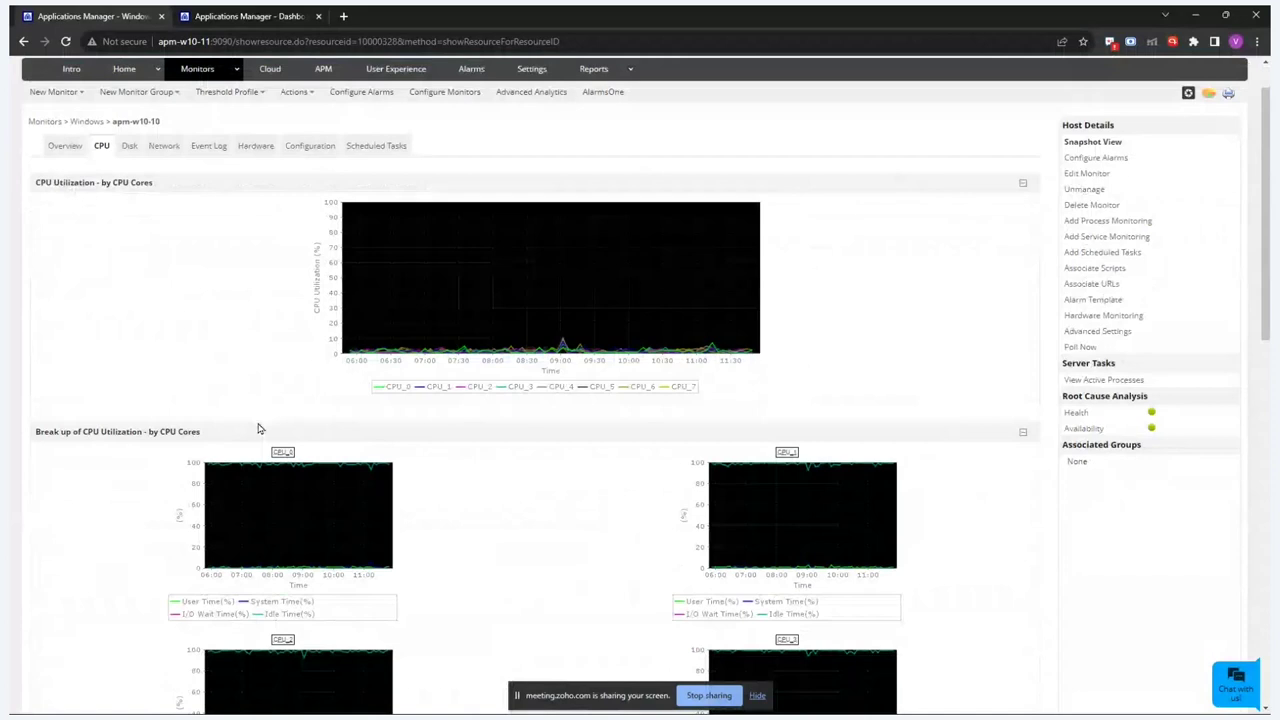
scroll(258, 428, "down", 5)
scroll(258, 429, "down", 3)
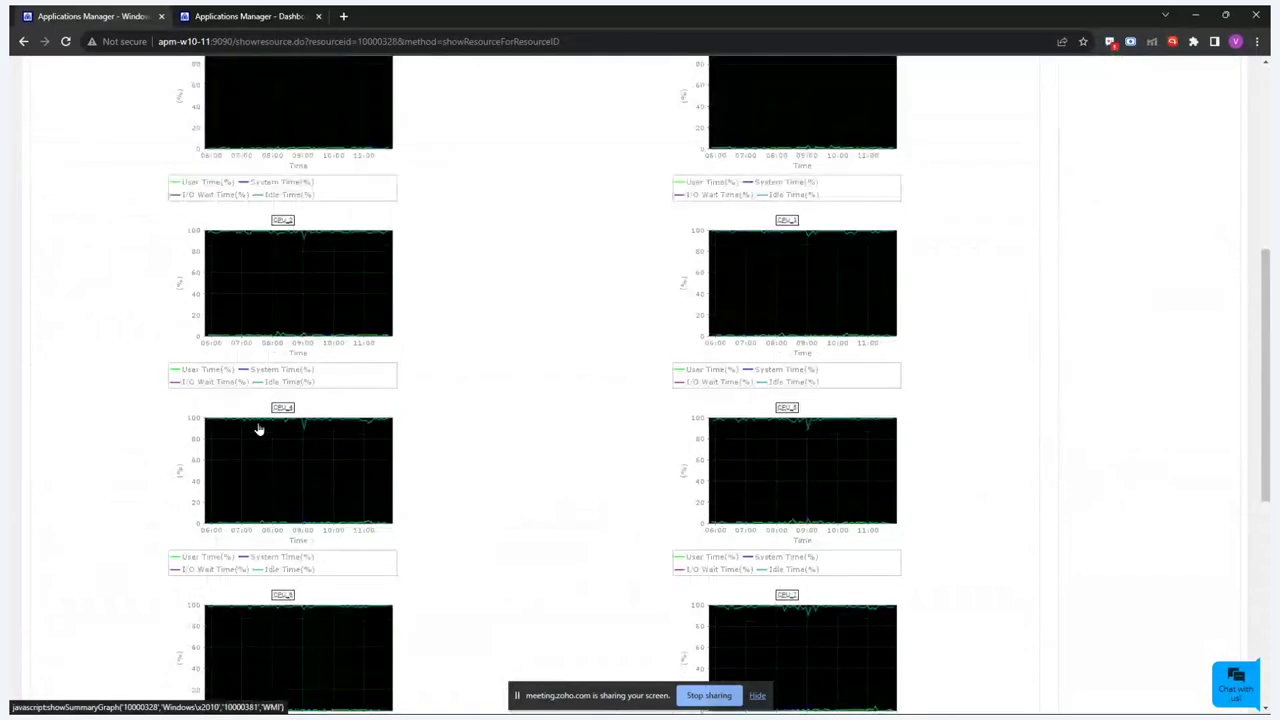
scroll(258, 428, "up", 5)
- Review apm-w10-10's disk, network, event log and hardware pages, and open the performance data collection settings for servers
left_click(129, 200)
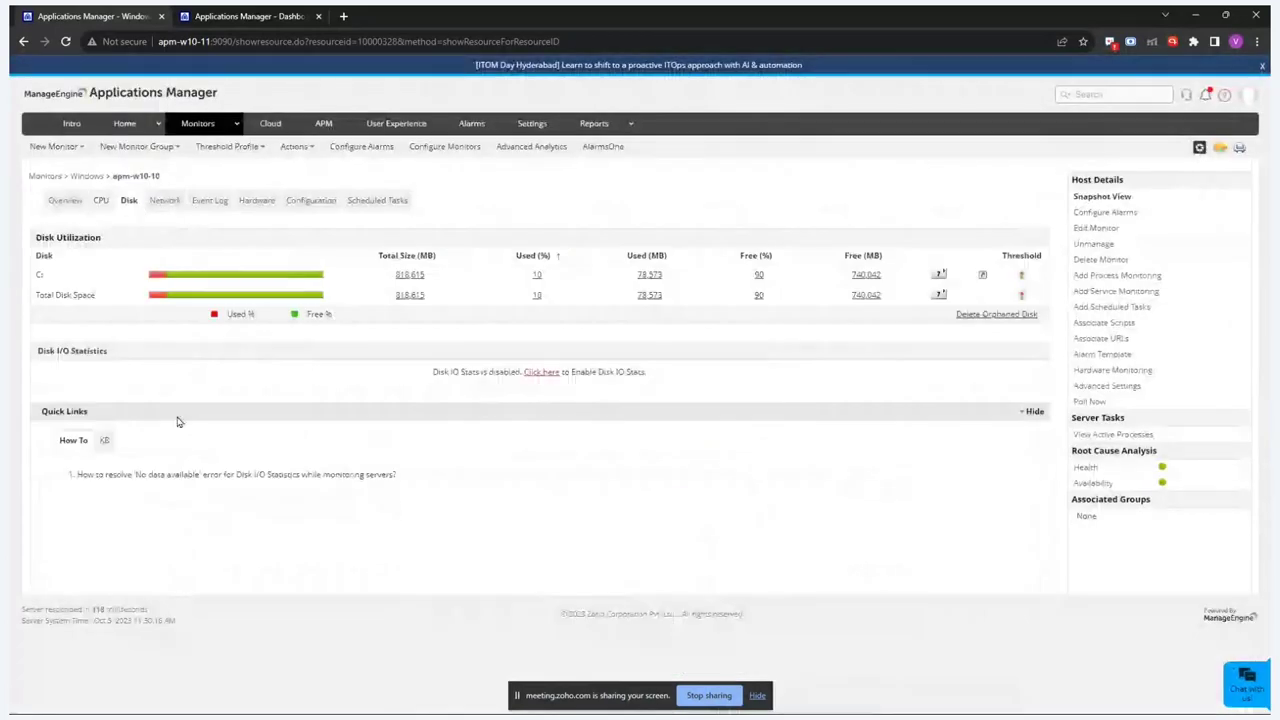
left_click(163, 201)
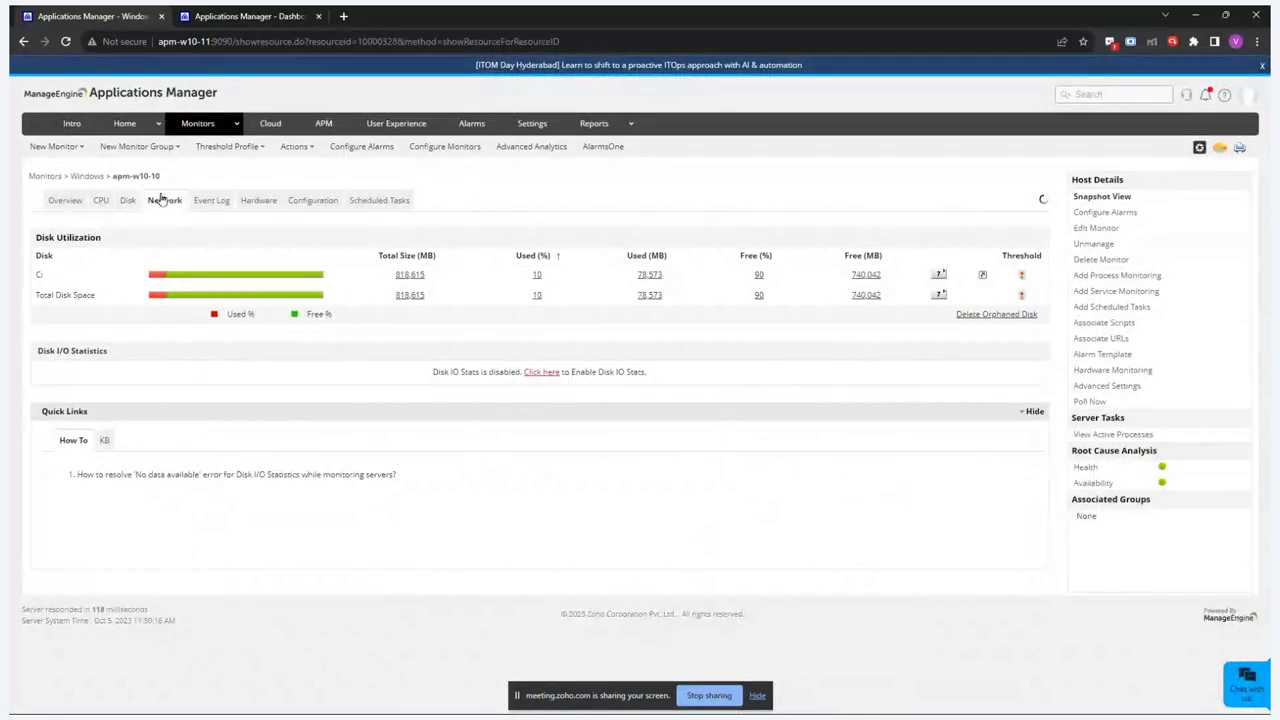
left_click(212, 201)
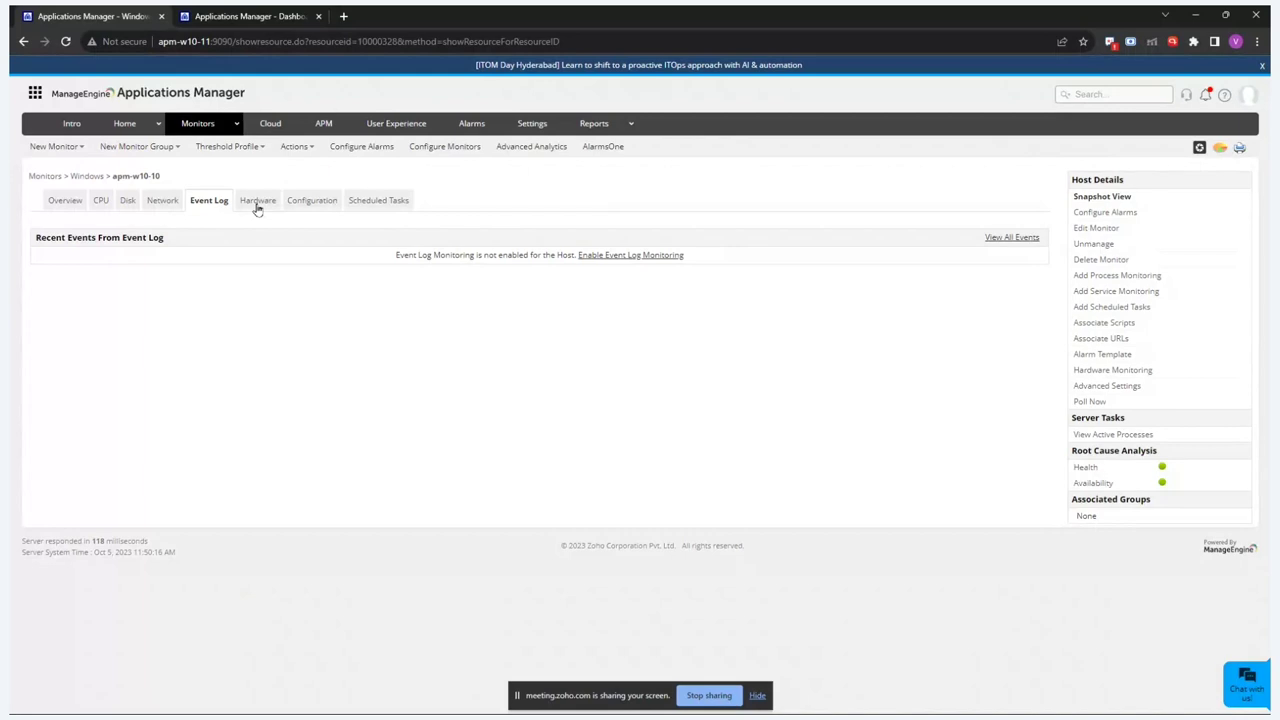
left_click(257, 205)
left_click(598, 244)
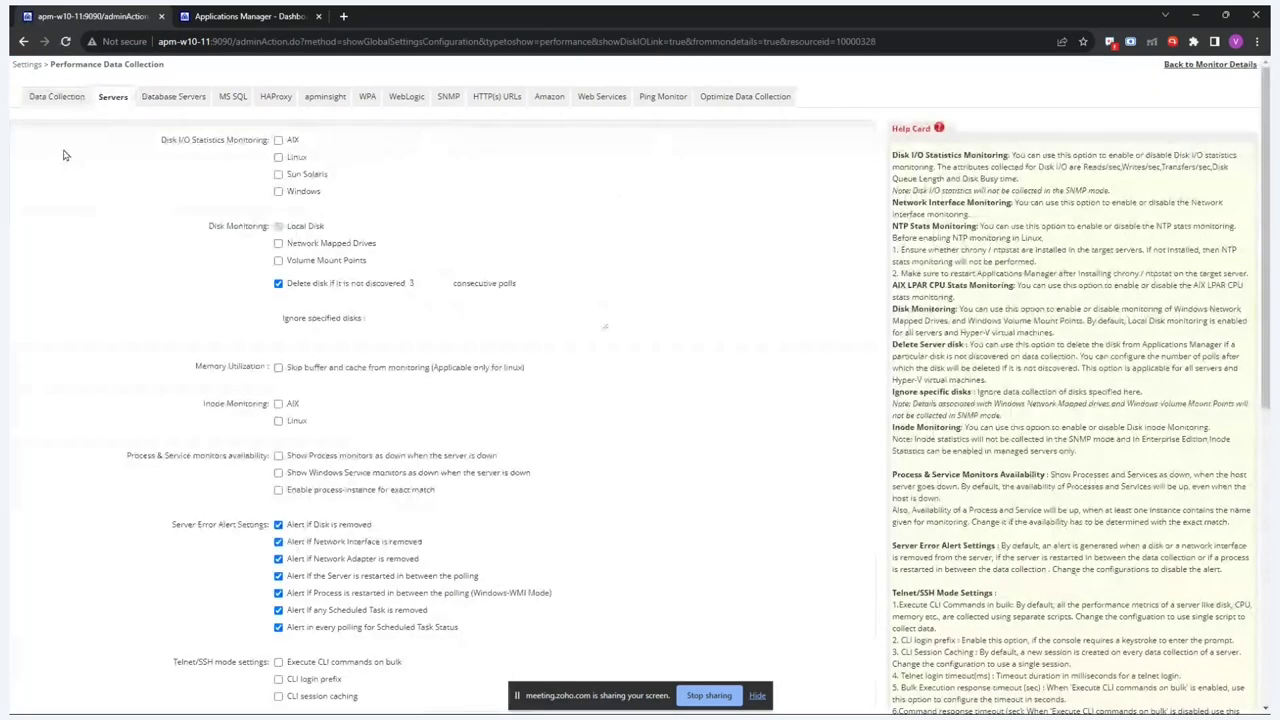
- Return to the monitors' category view and open the MS SQL monitor 10.63.7.203_MSSQL-DB-server_1433
left_click(27, 65)
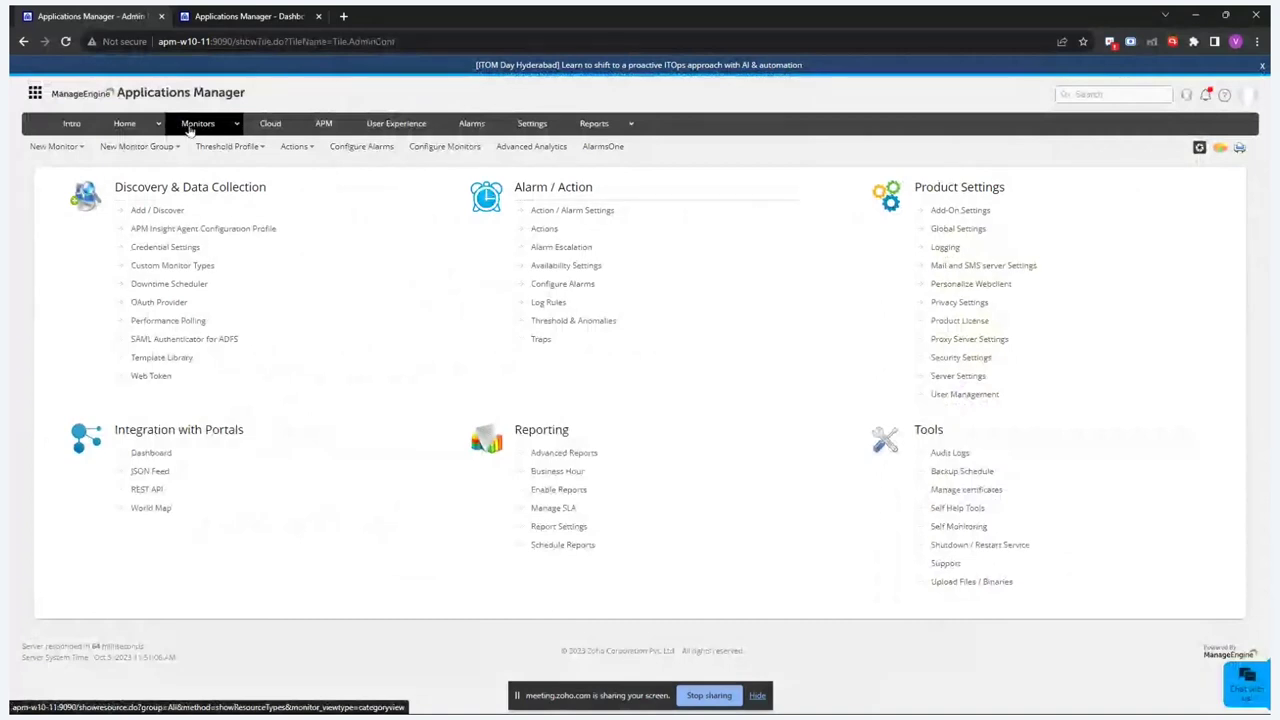
left_click(190, 131)
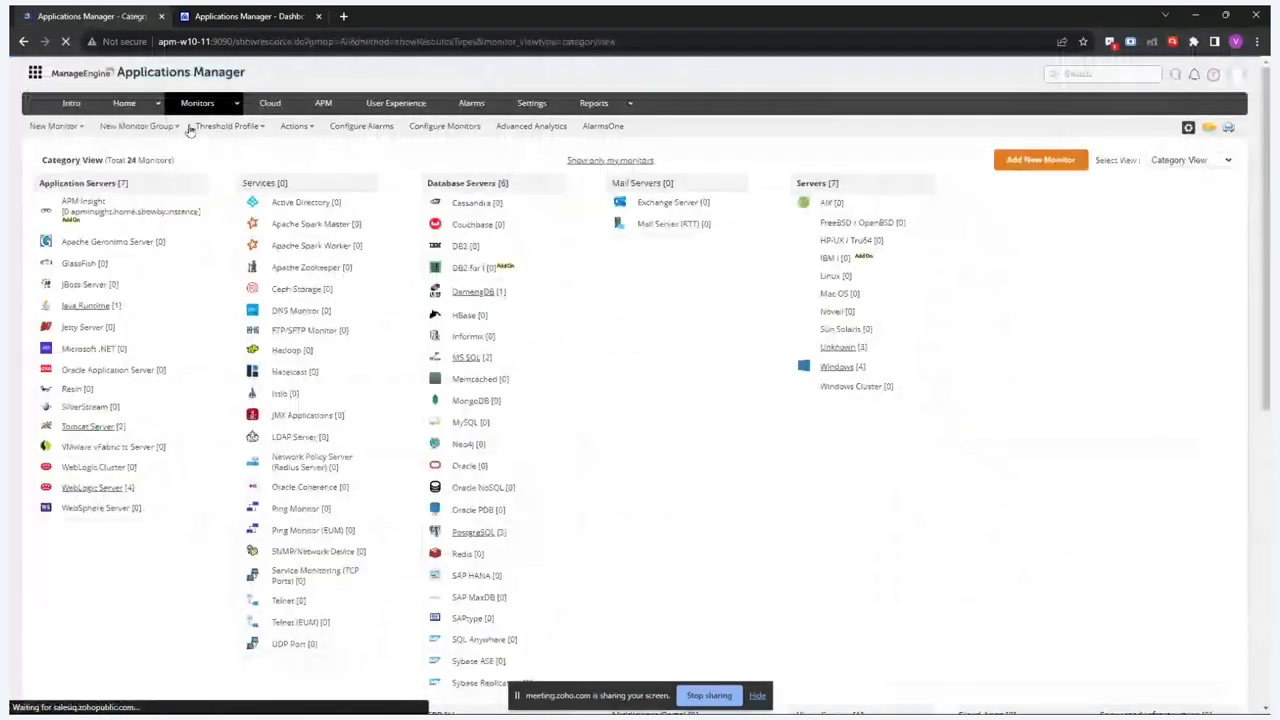
scroll(714, 329, "down", 1)
left_click(587, 303)
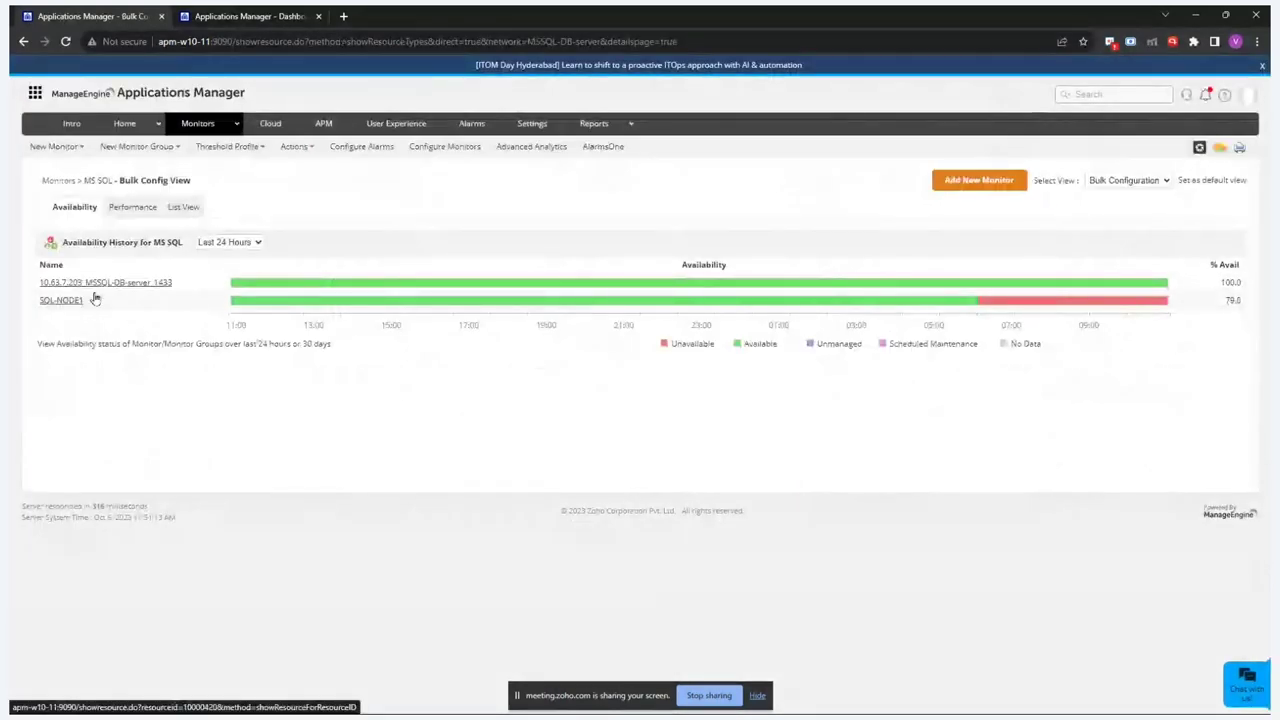
left_click(106, 284)
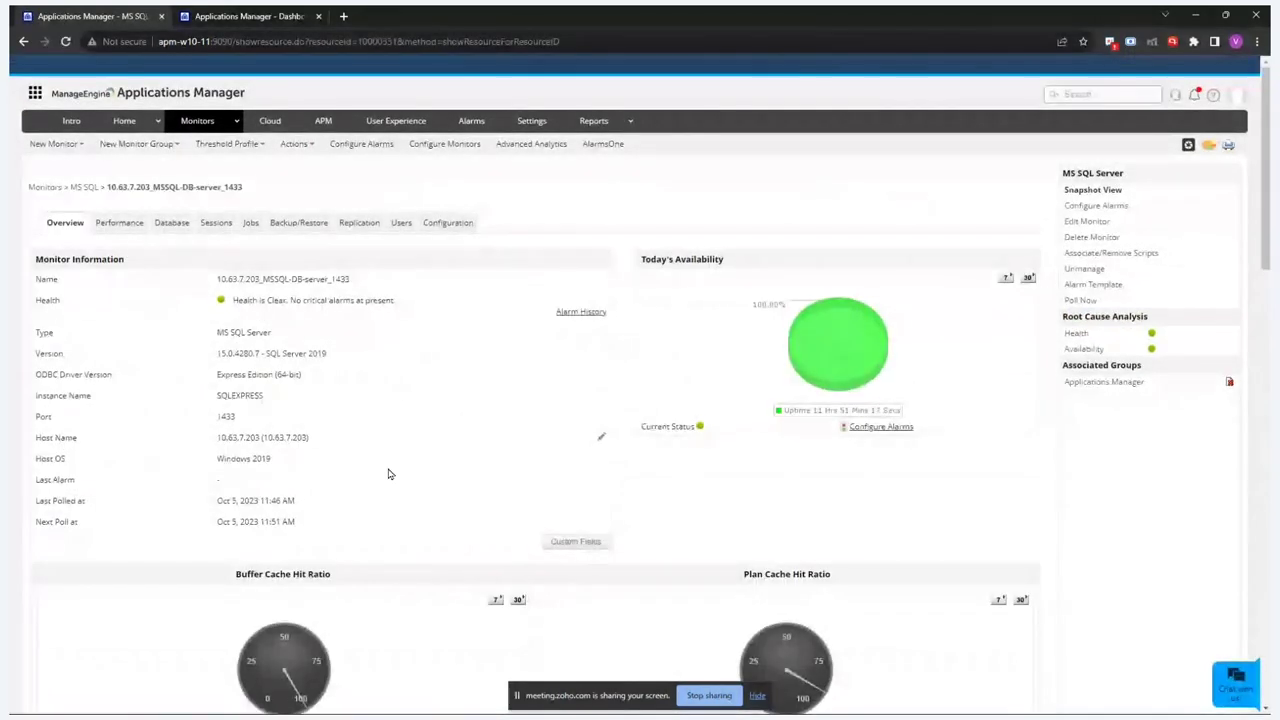
- Review the MS SQL monitor's overview, covering cache hit ratios, memory usage, buffer, access method, lock and latch details
scroll(390, 474, "down", 4)
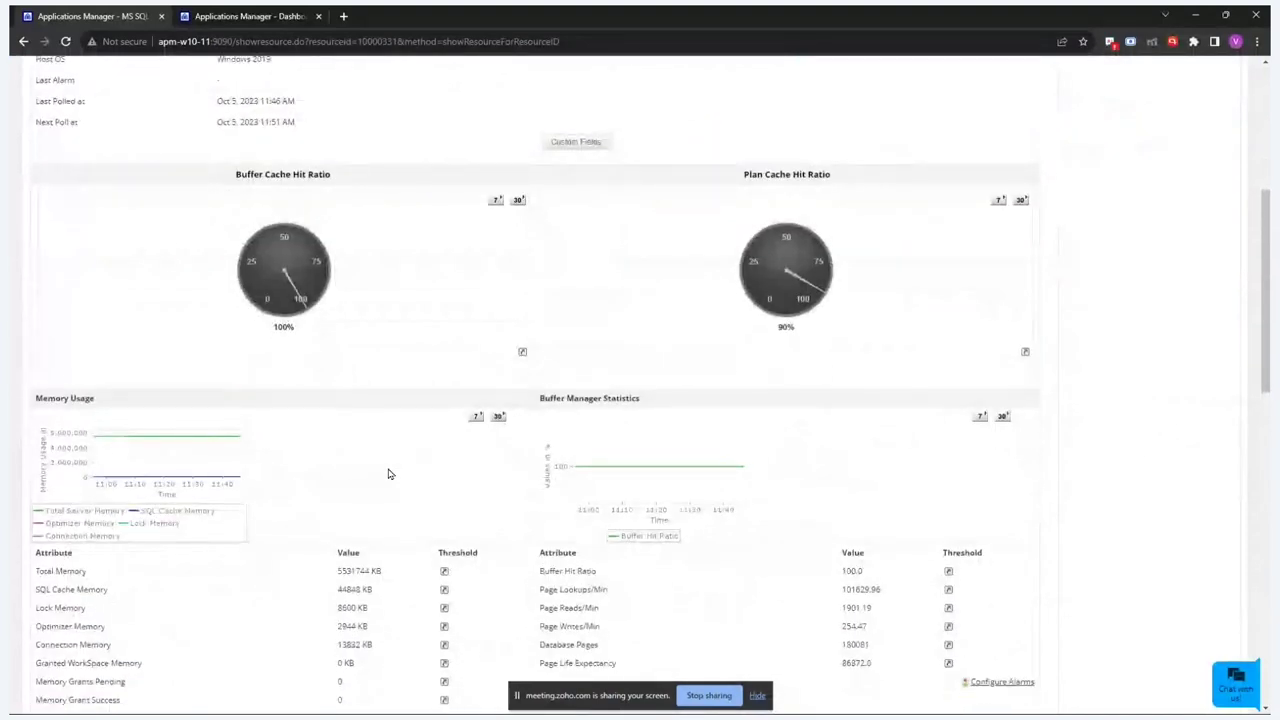
scroll(390, 474, "down", 1)
scroll(390, 474, "down", 2)
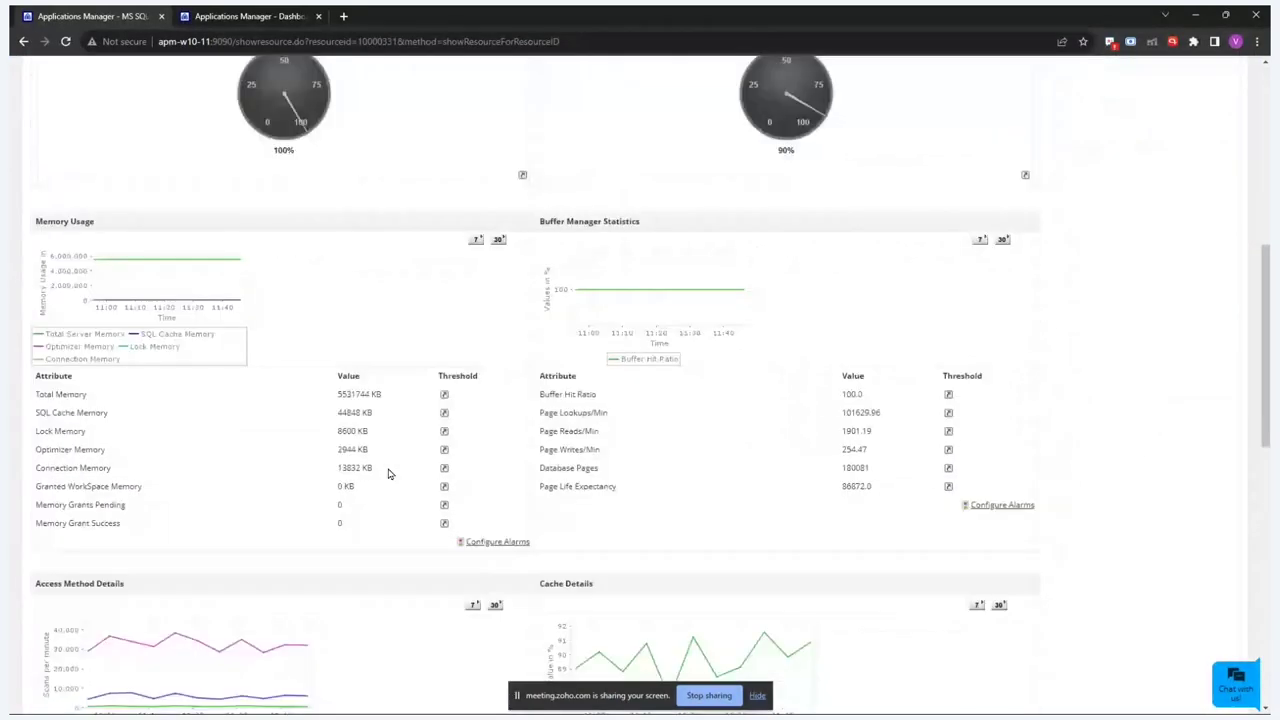
scroll(390, 474, "down", 2)
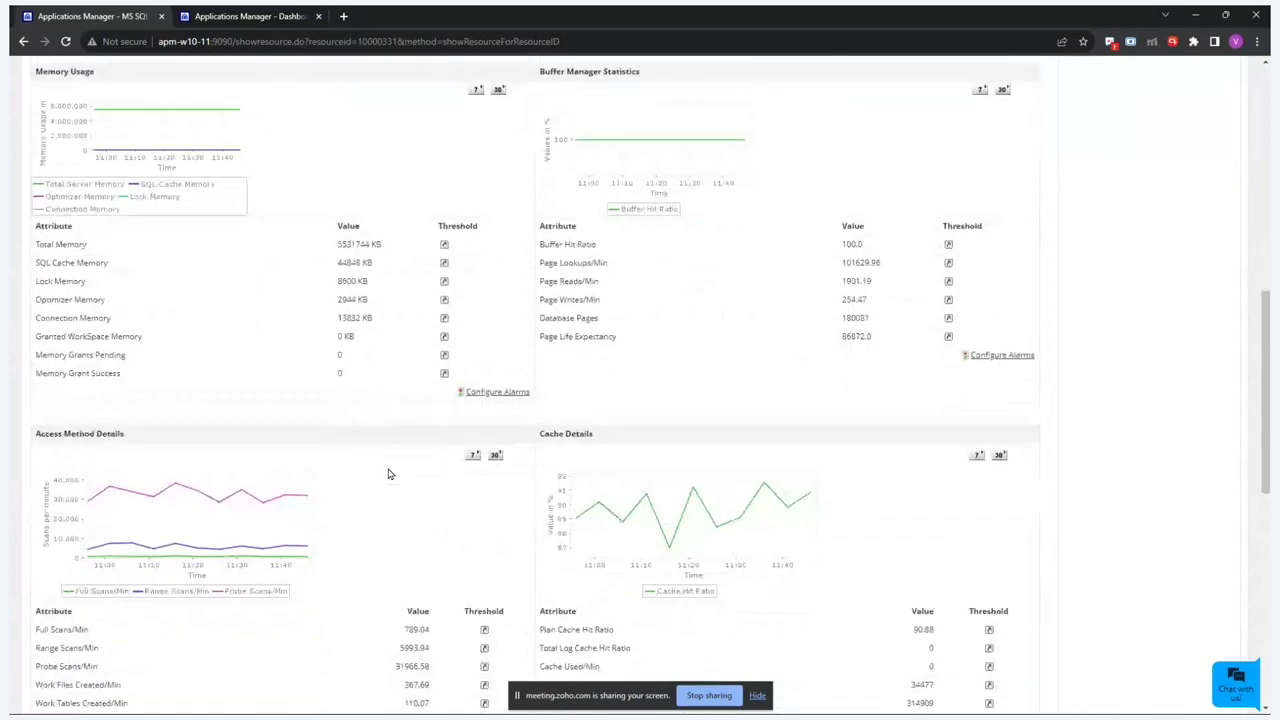
scroll(390, 474, "down", 4)
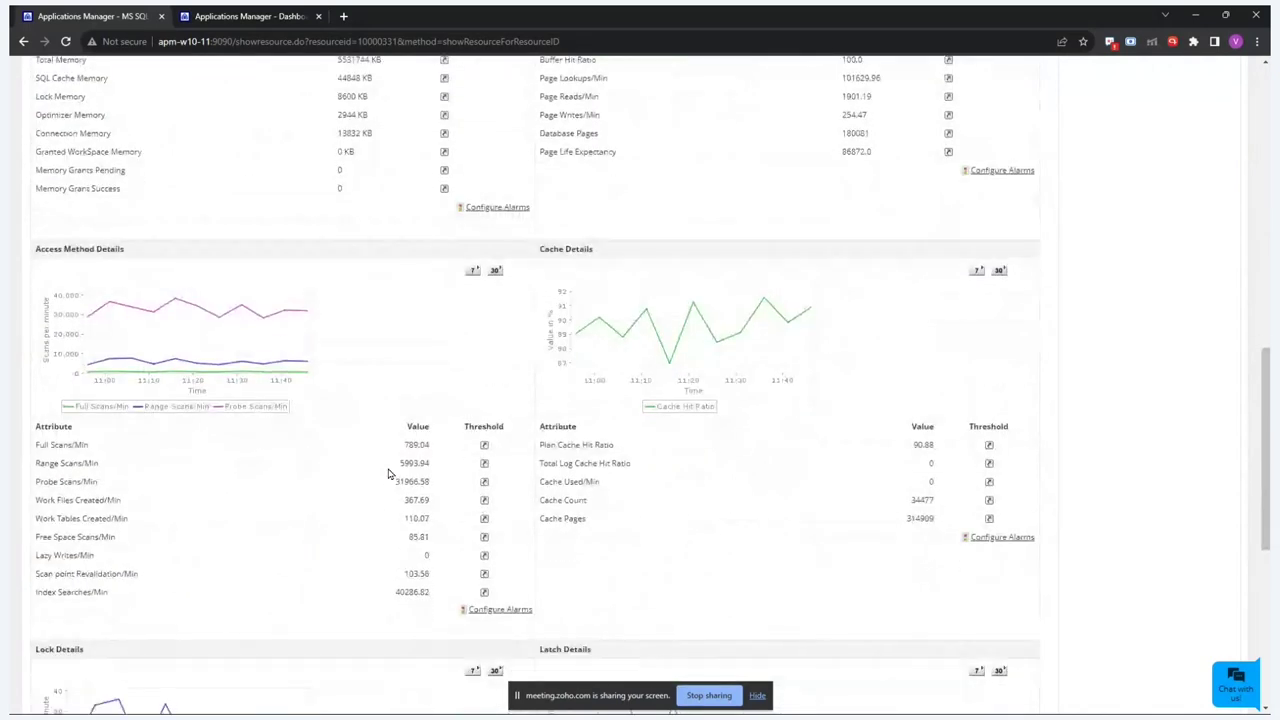
scroll(390, 474, "down", 1)
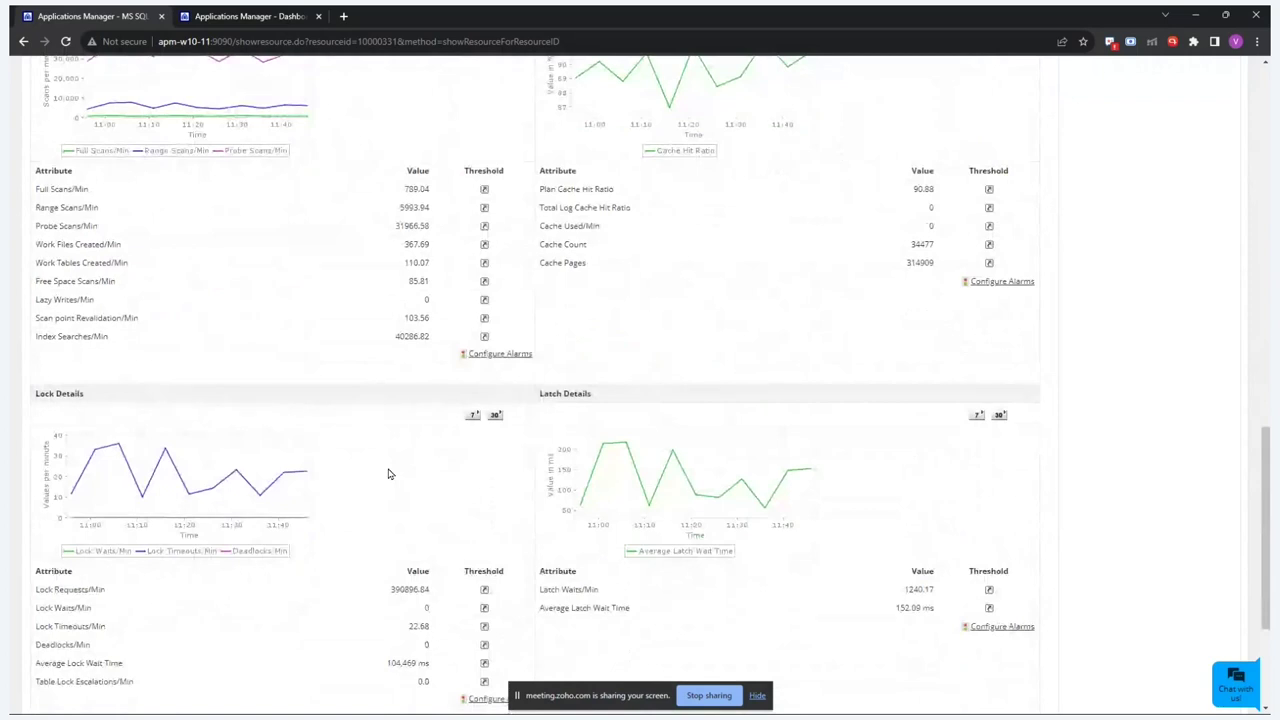
scroll(390, 474, "down", 2)
scroll(390, 474, "up", 10)
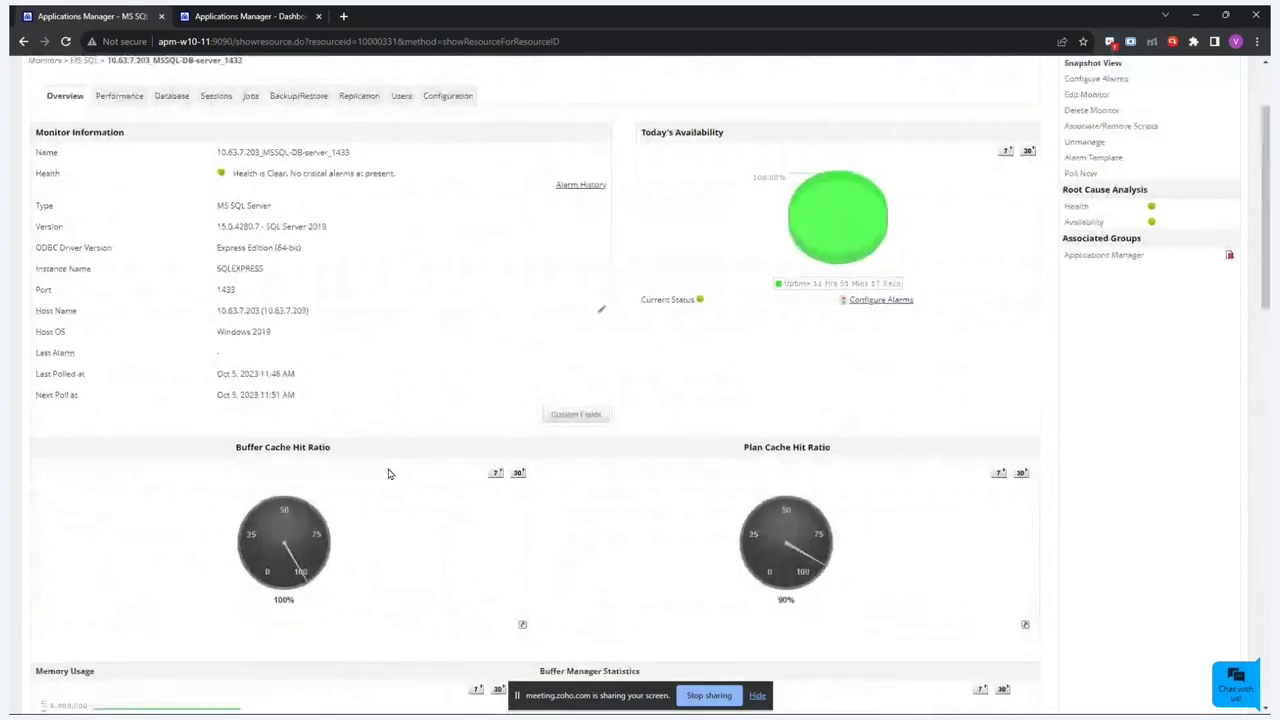
- Review the MS SQL monitor's performance data for the top queries by CPU and the top slow running queries
scroll(390, 474, "up", 1)
left_click(122, 222)
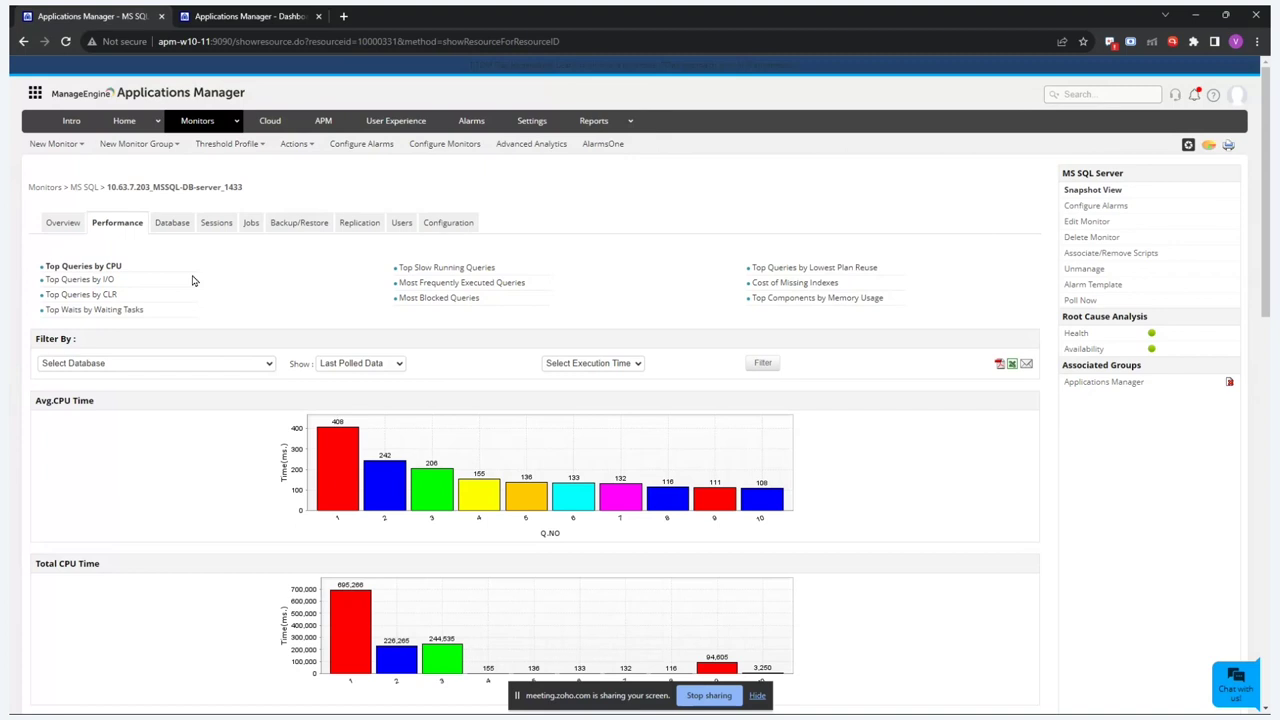
left_click(425, 270)
scroll(340, 487, "down", 1)
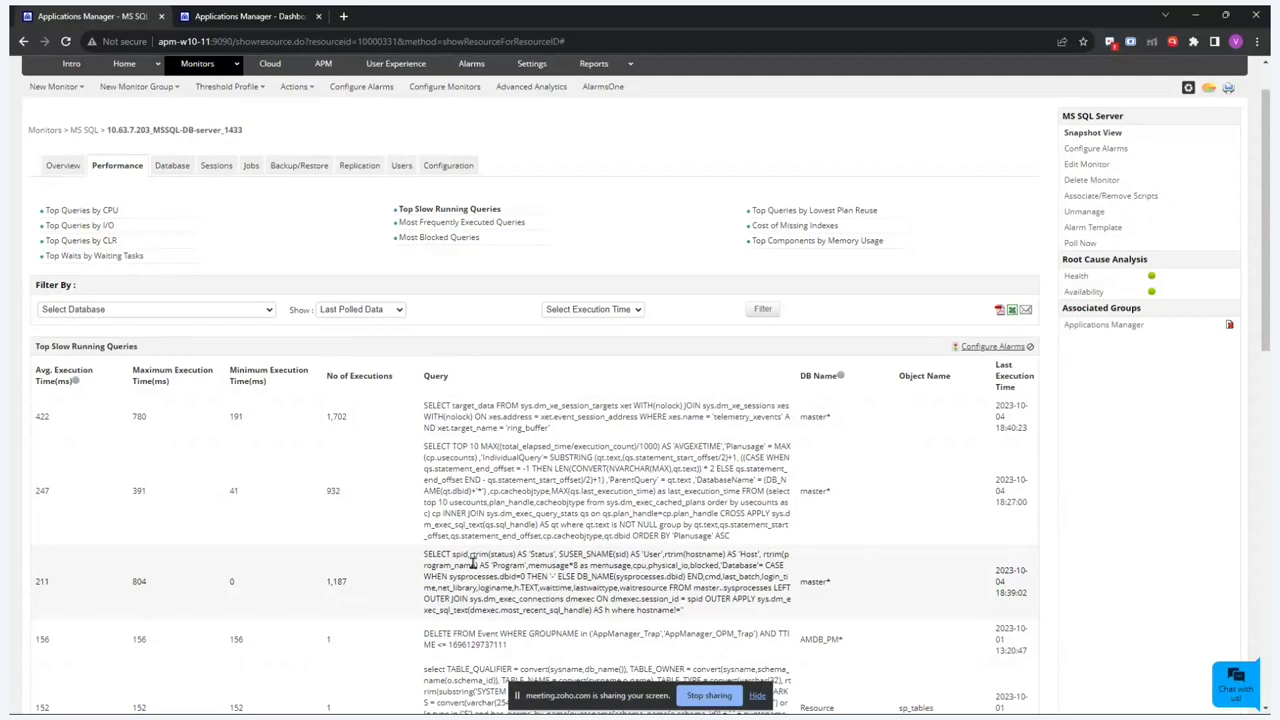
- Review the MS SQL monitor's database list and open the AMDB database to examine its disk utilization, transaction and property details
left_click(185, 167)
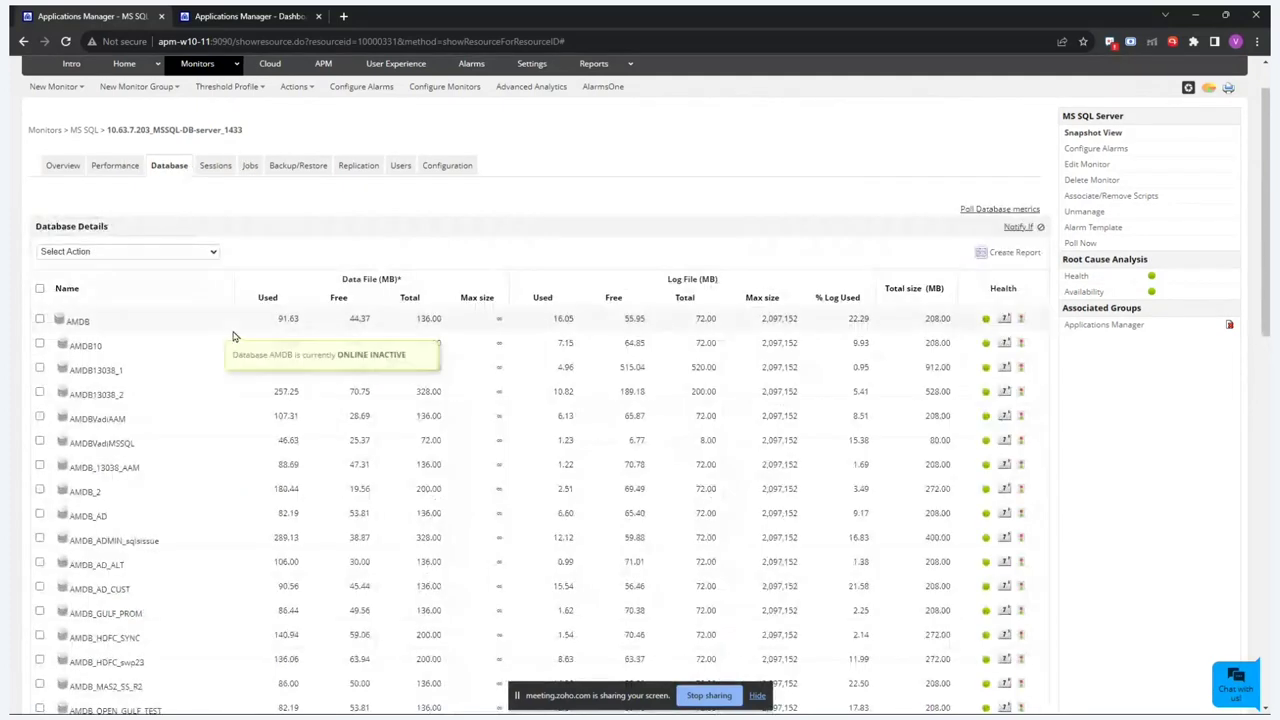
mouse_move(84, 326)
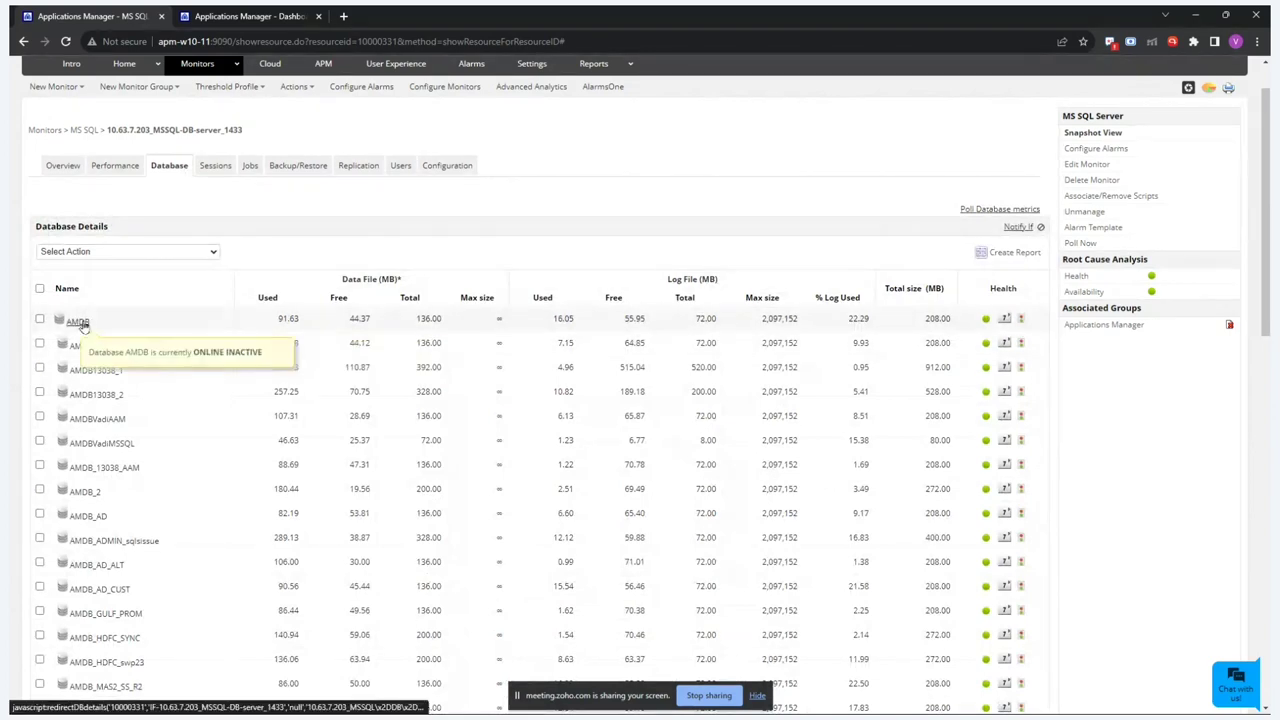
left_click(80, 322)
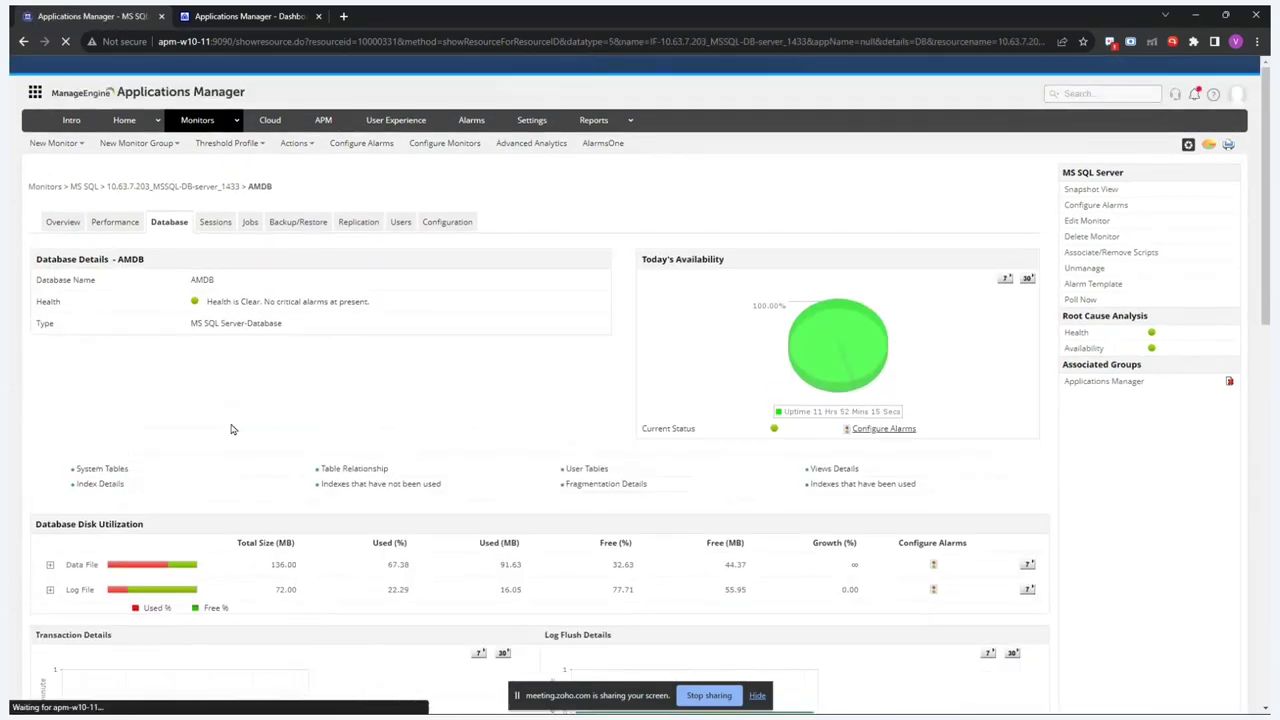
scroll(230, 429, "down", 7)
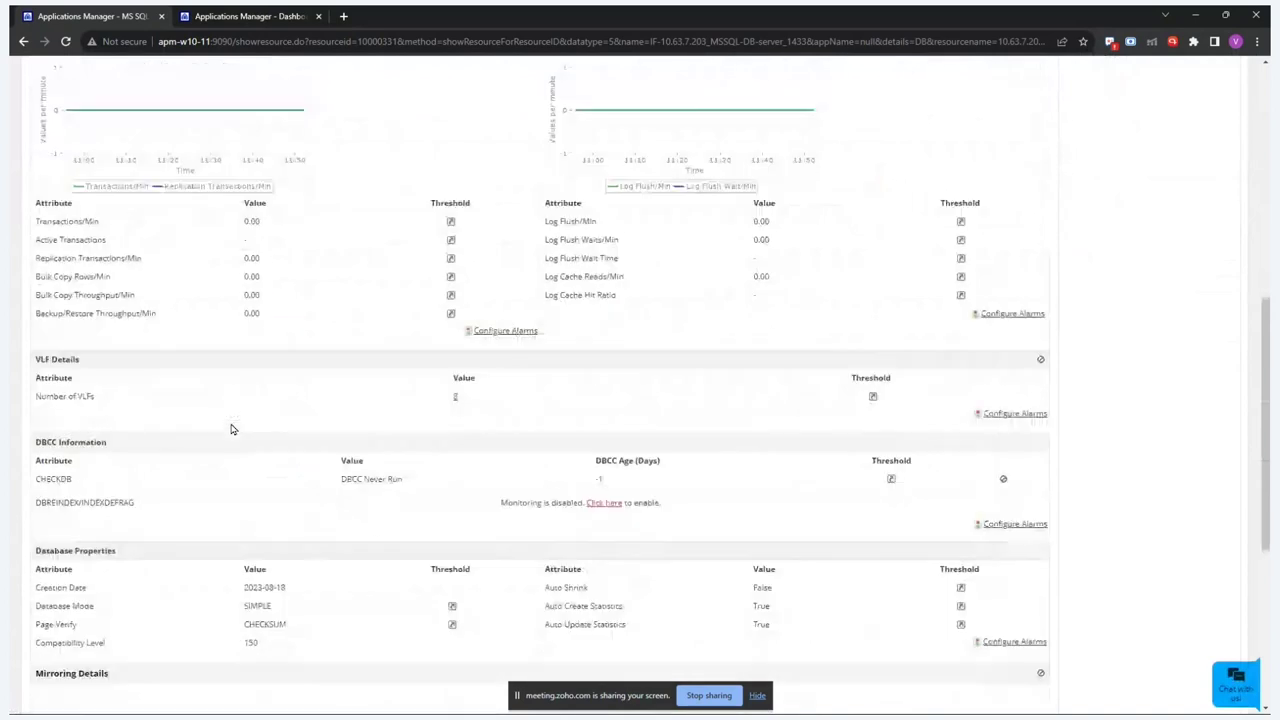
scroll(230, 429, "up", 8)
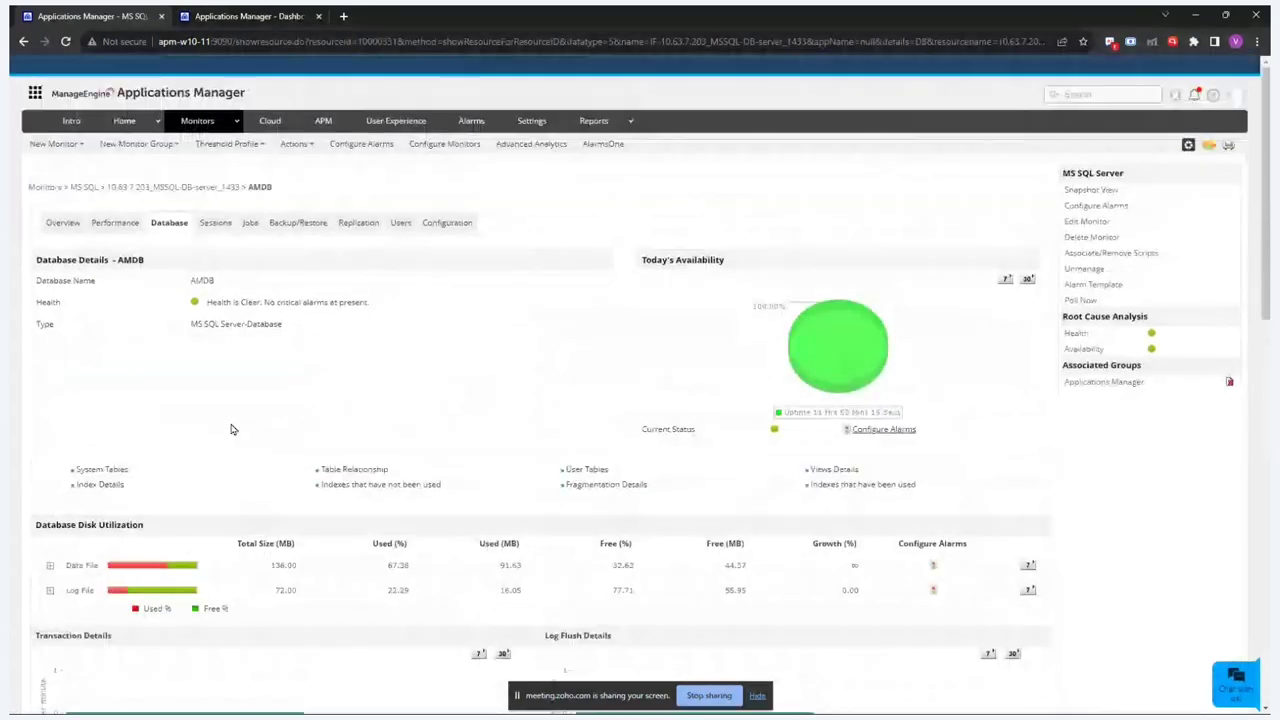
- Review the MS SQL monitor's session data, covering connection and SQL statistics, database connections, connected hosts and session details
left_click(220, 230)
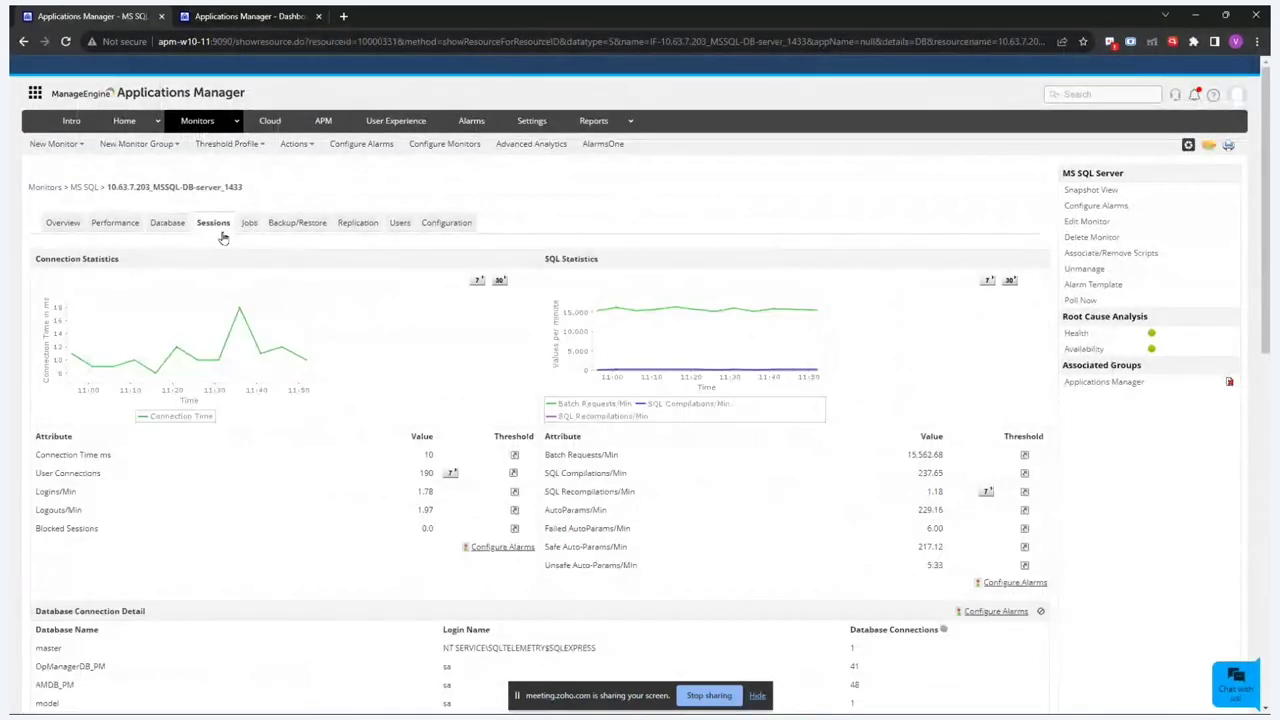
scroll(265, 545, "down", 1)
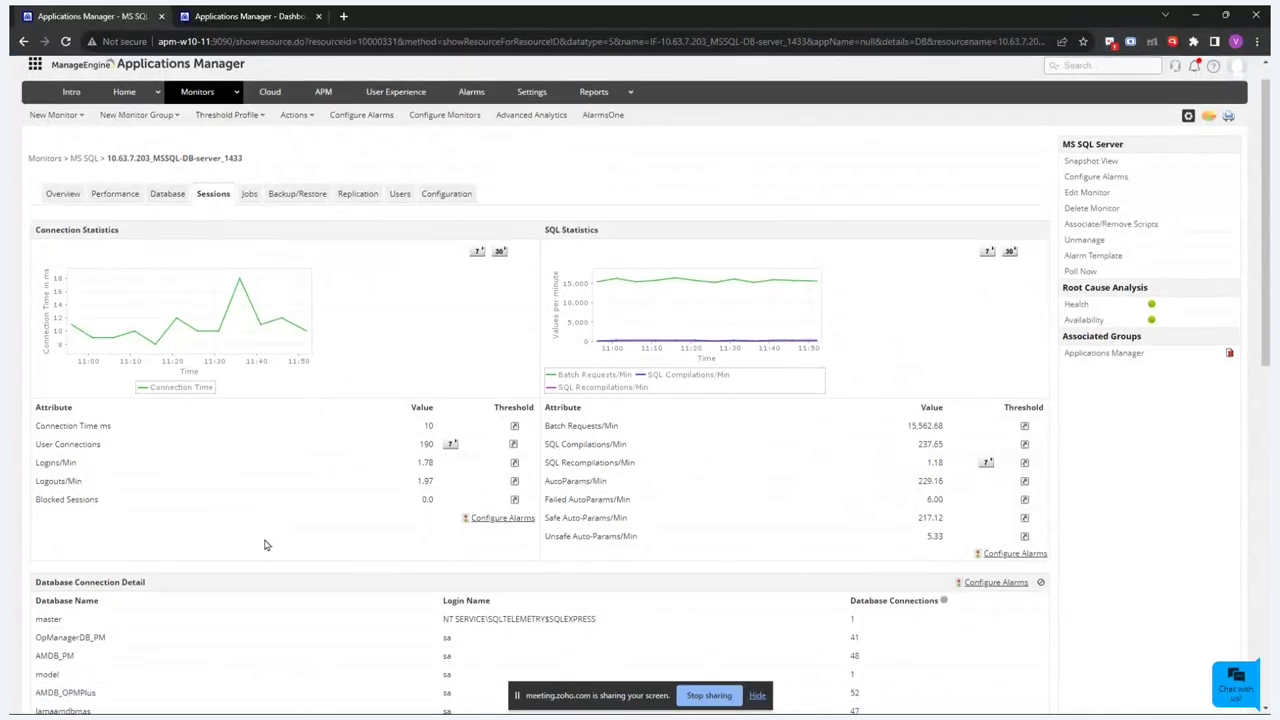
scroll(265, 545, "down", 3)
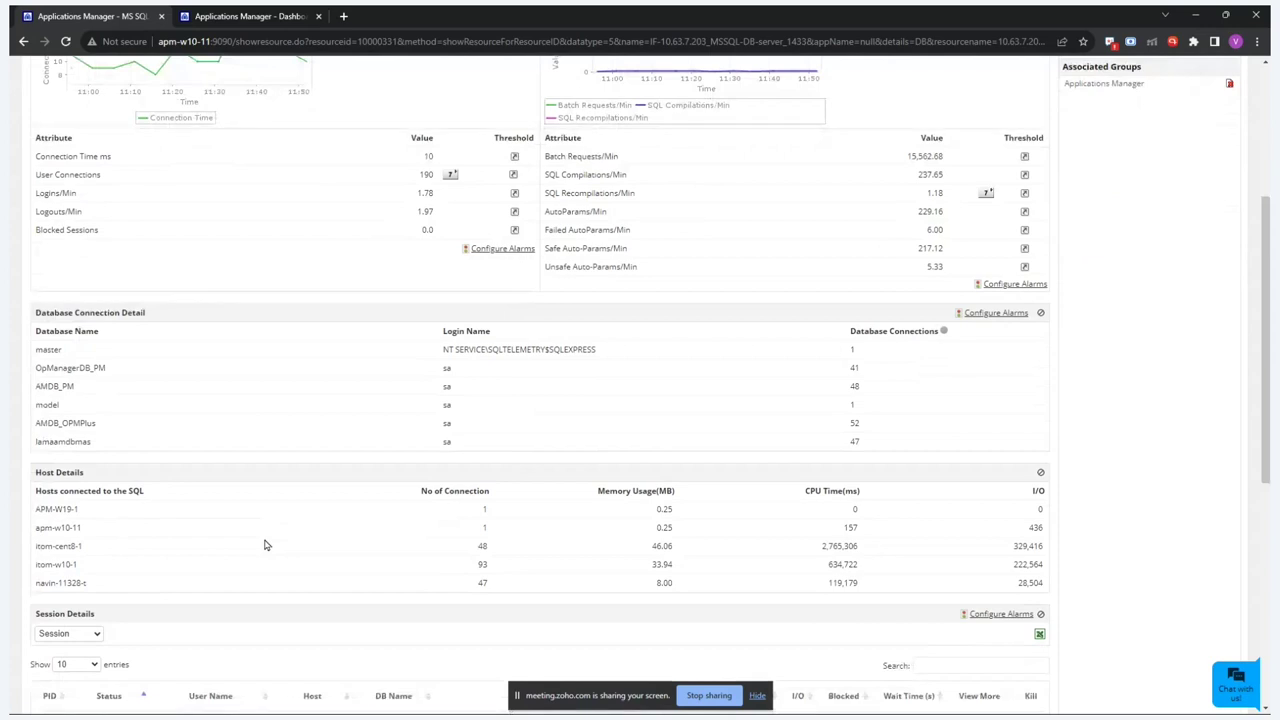
scroll(265, 545, "down", 4)
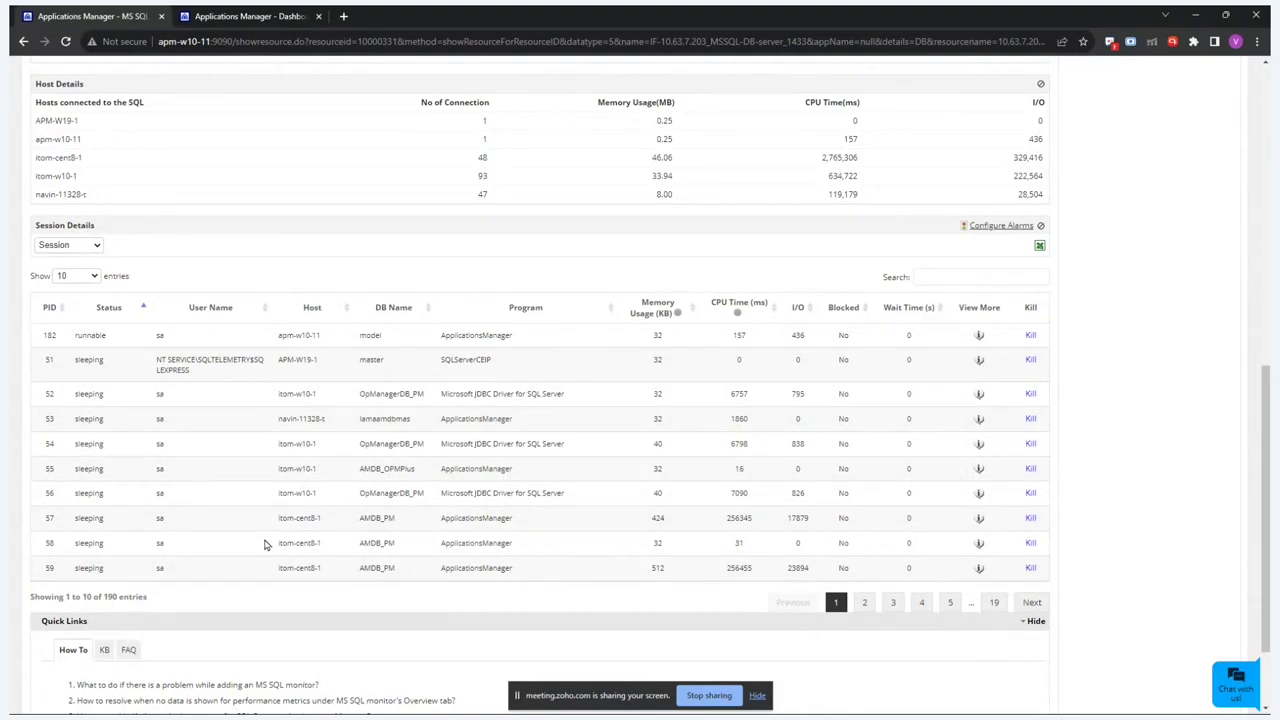
scroll(265, 545, "up", 10)
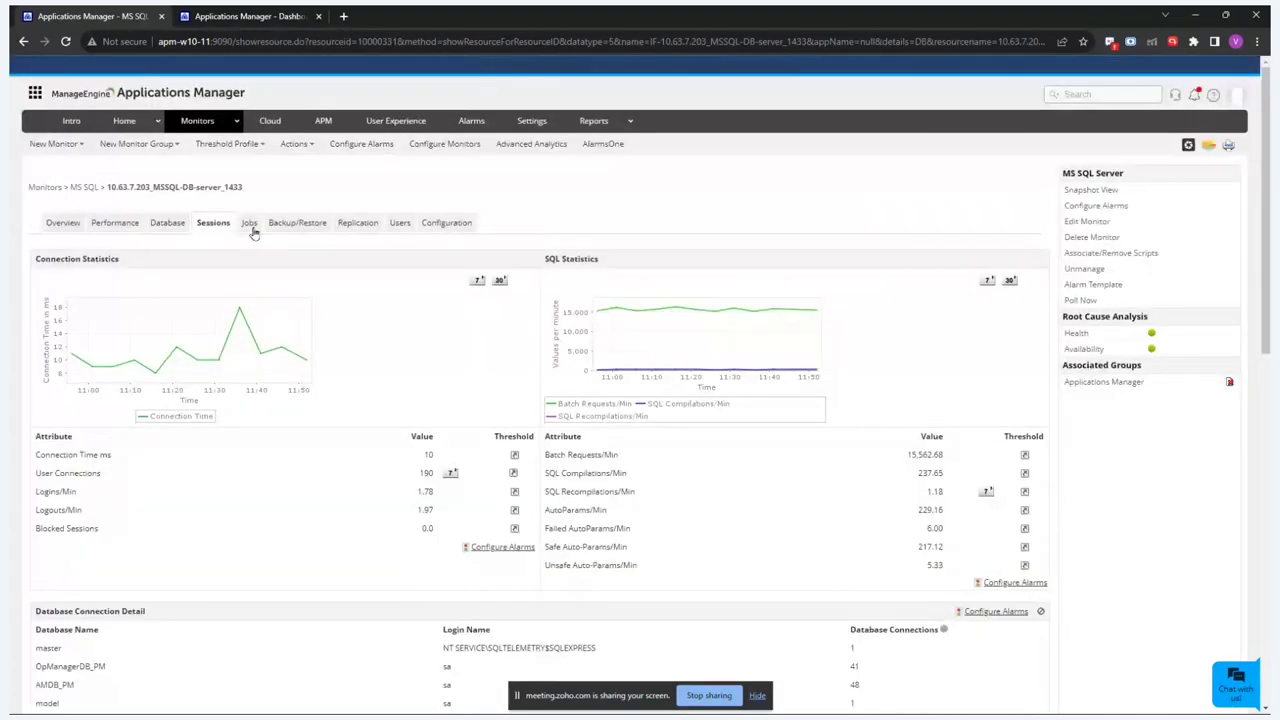
- Review the MS SQL monitor's jobs, backup/restore, replication and users pages, and return to its overview
left_click(247, 222)
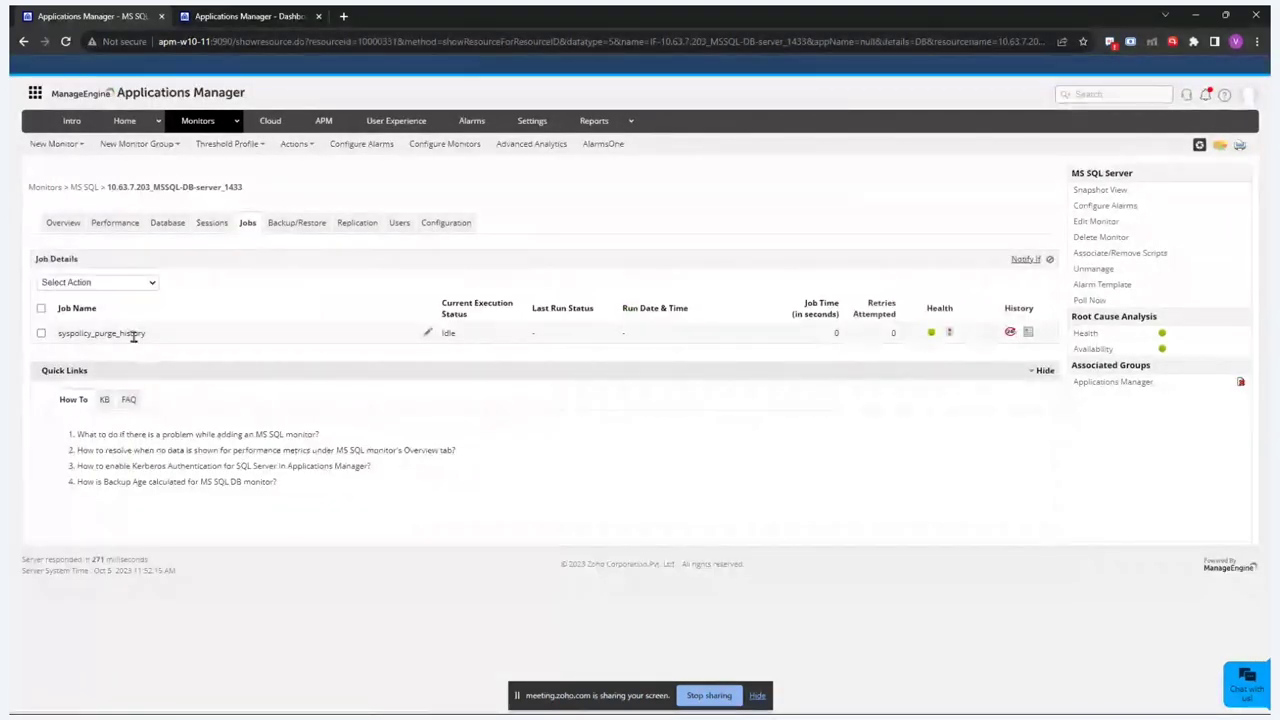
left_click(293, 224)
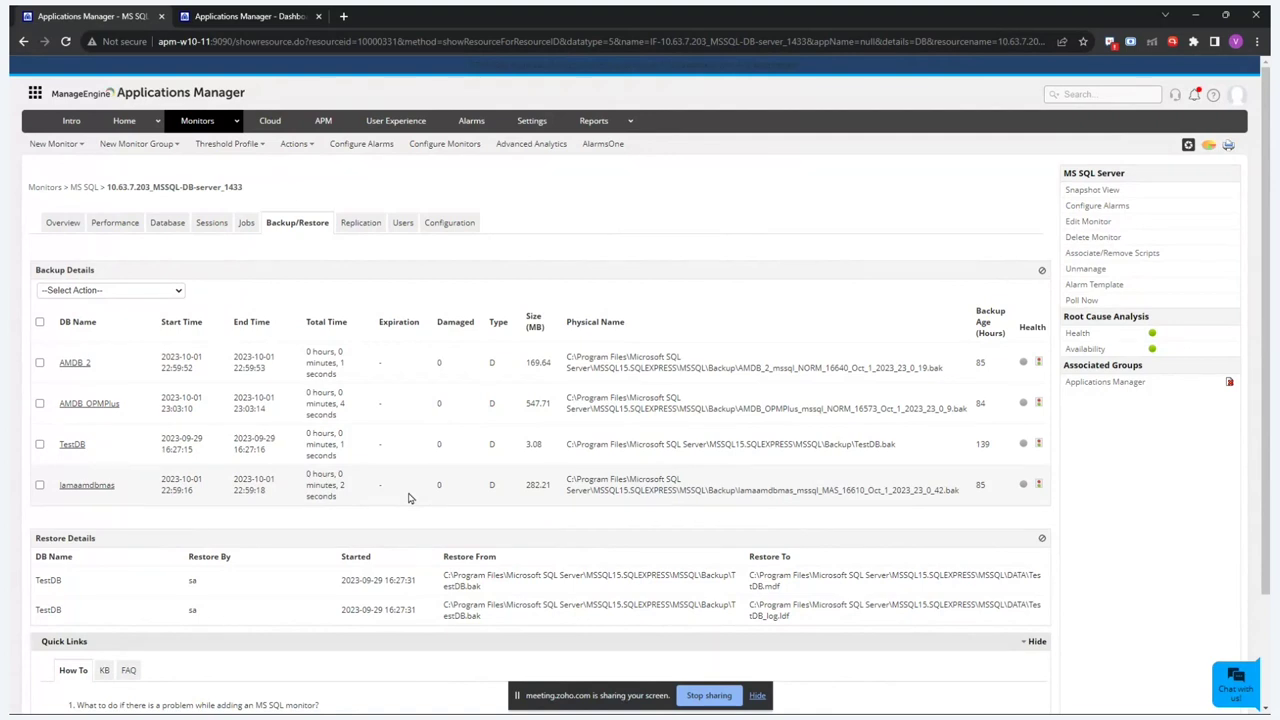
scroll(409, 498, "down", 1)
scroll(395, 400, "up", 1)
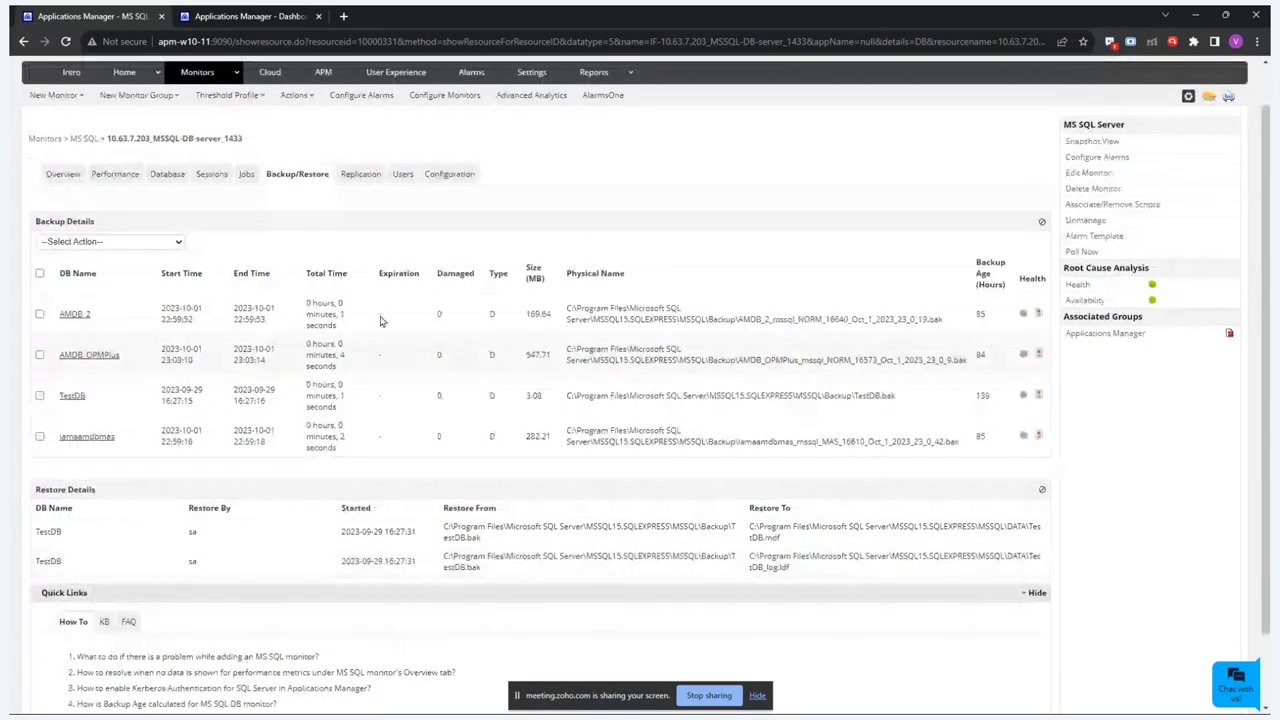
left_click(370, 176)
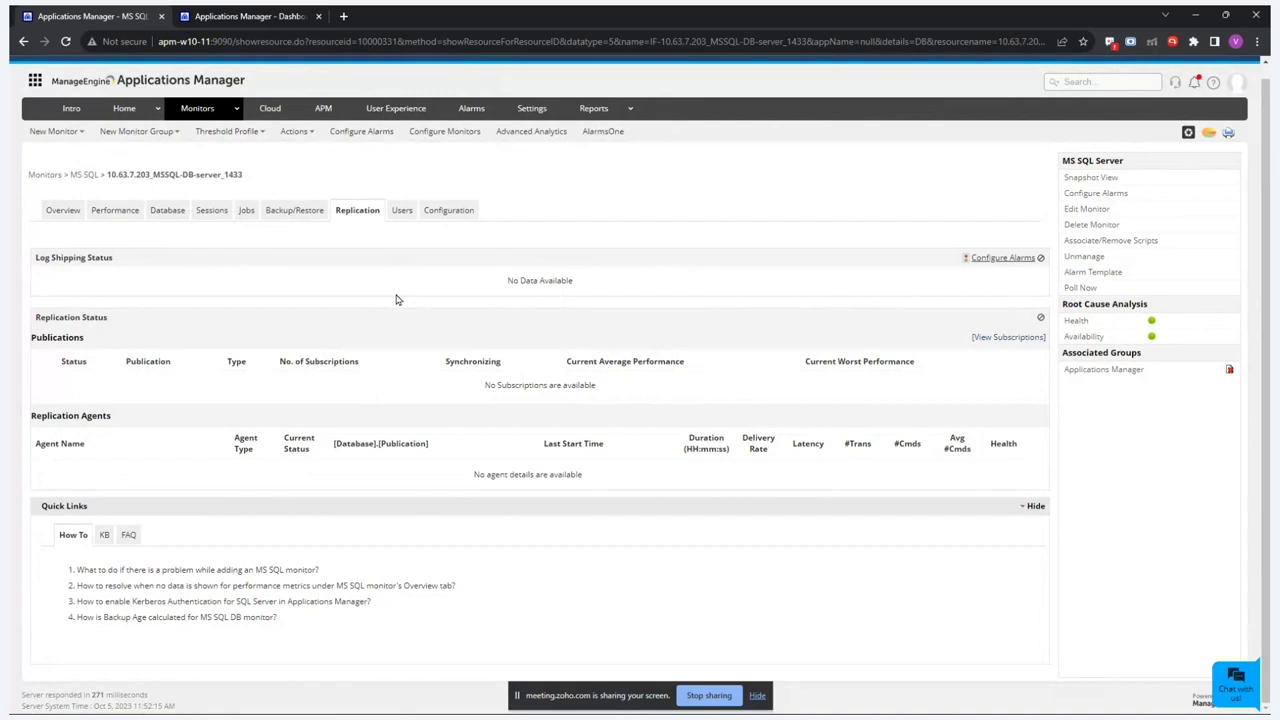
left_click(403, 213)
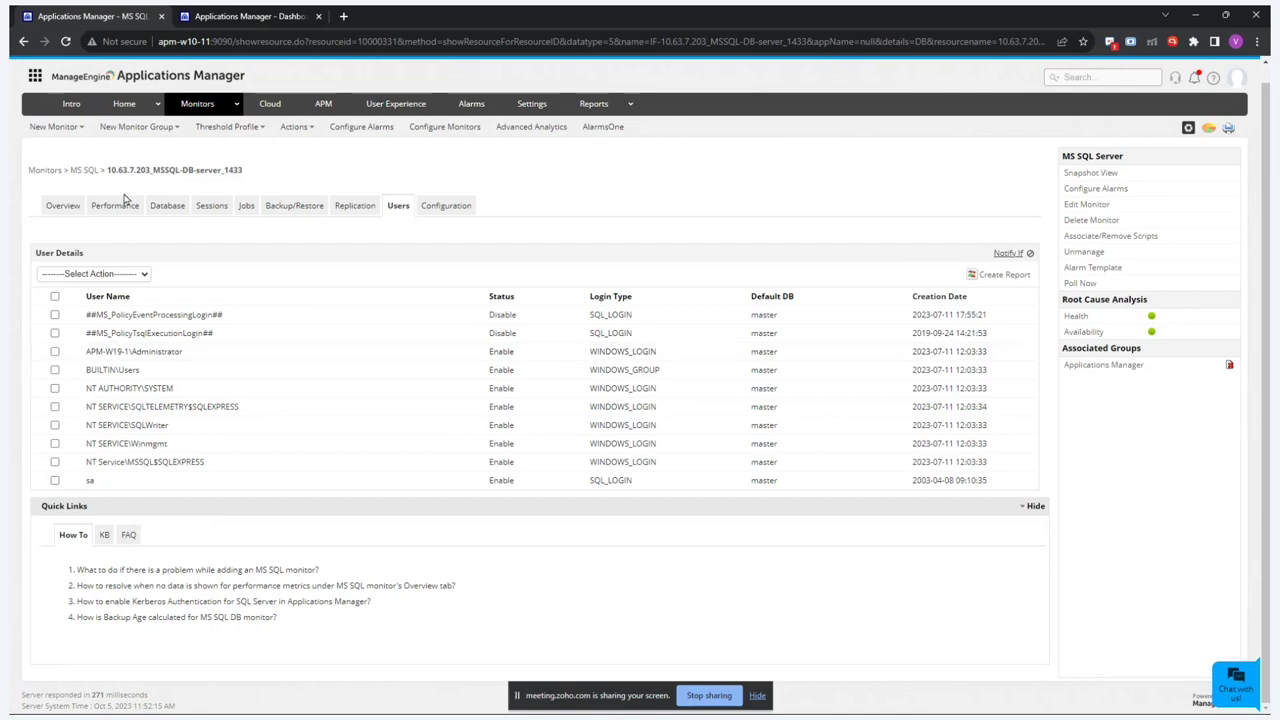
left_click(65, 206)
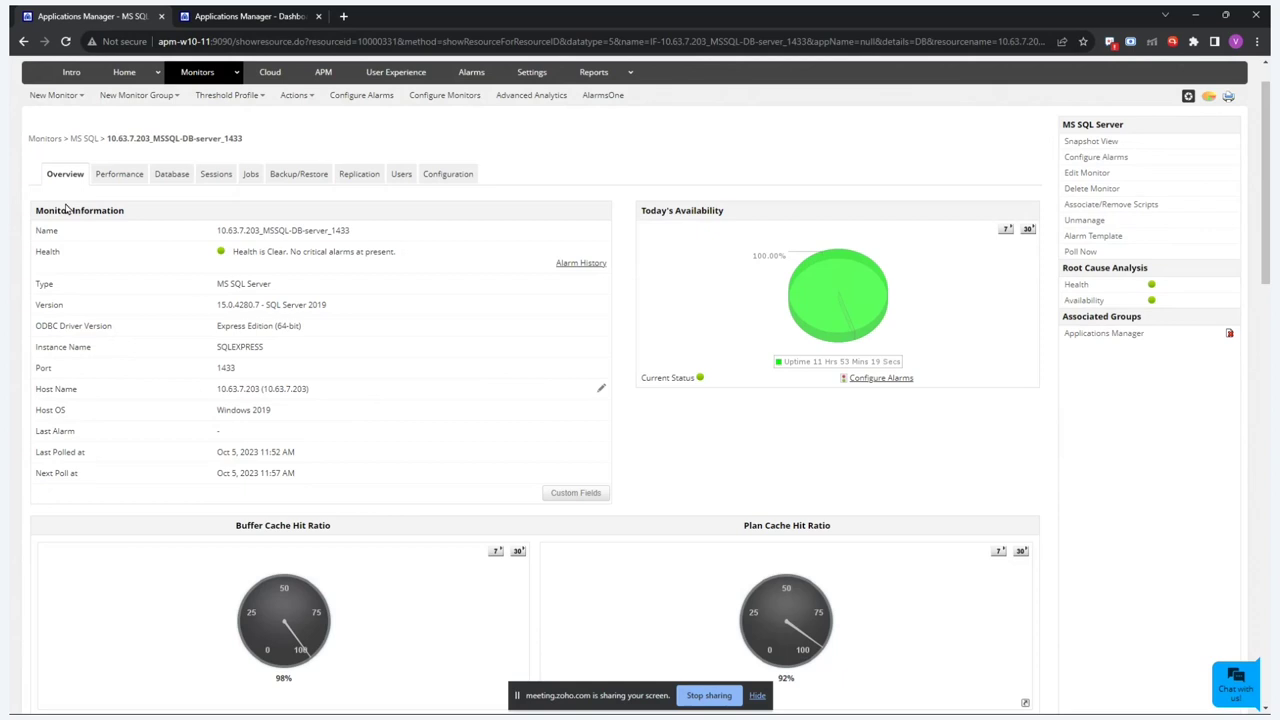
key("alt+Tab")
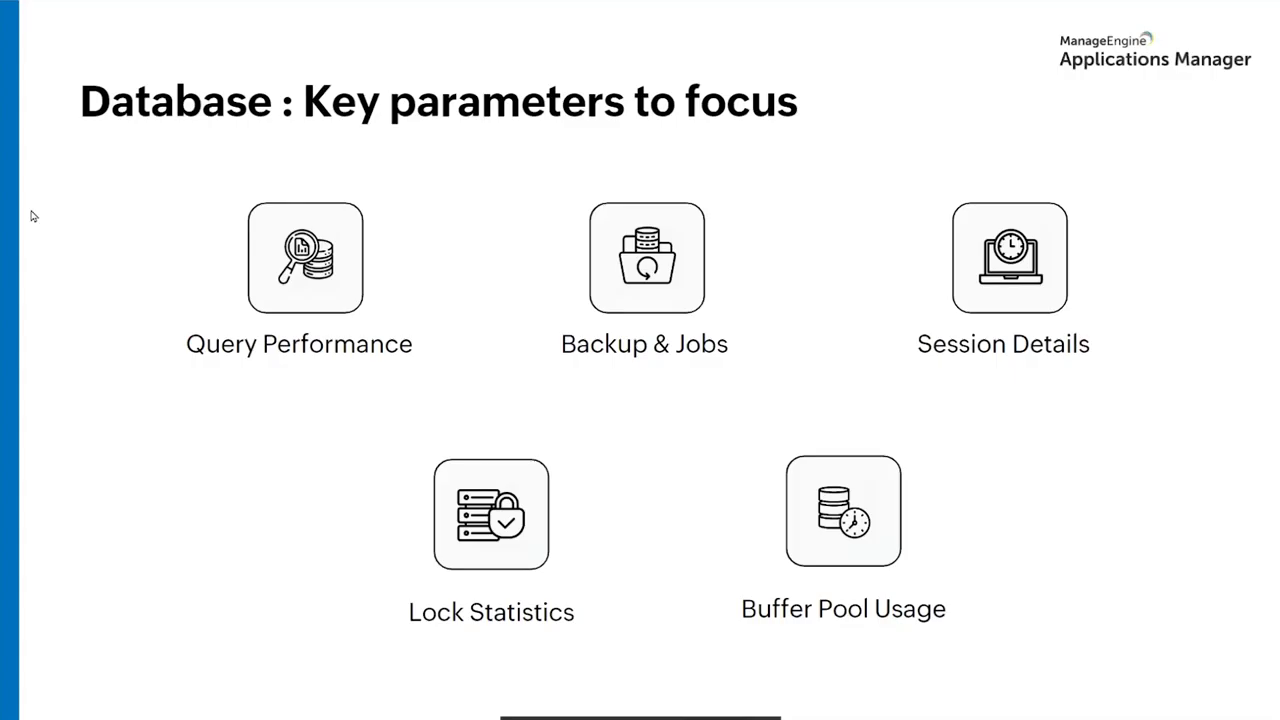
key("Right")
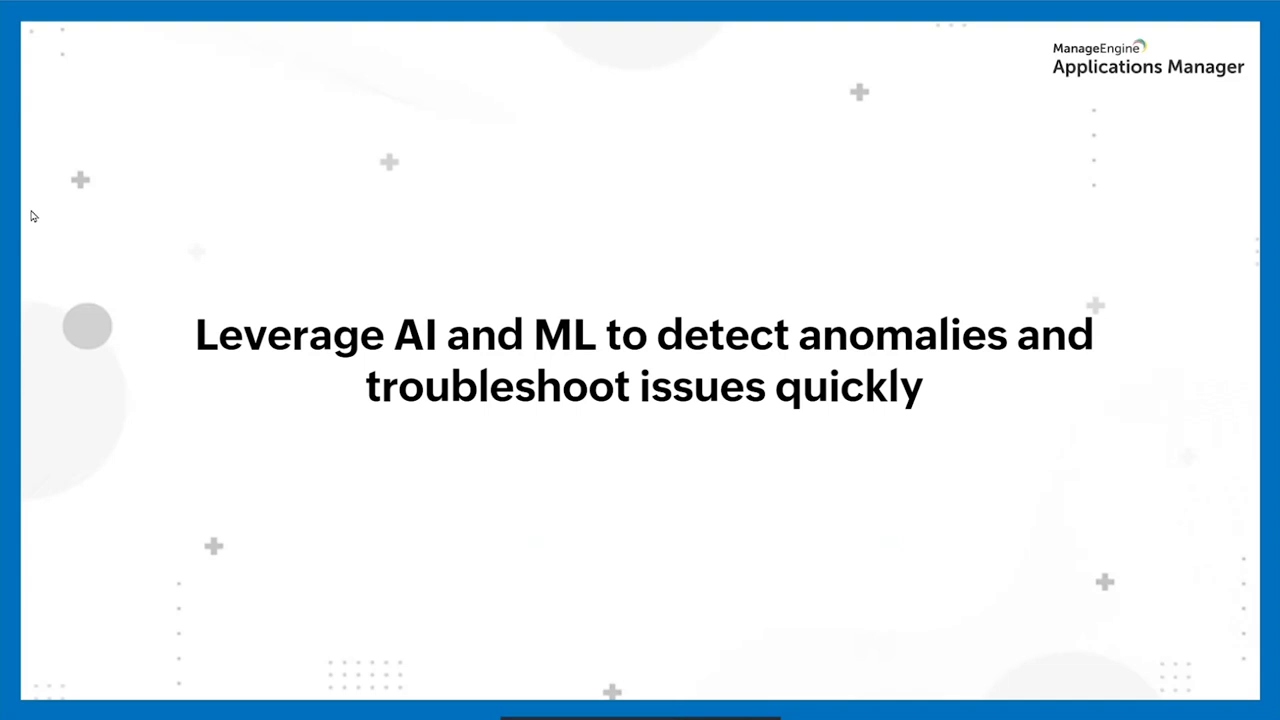
key("Right")
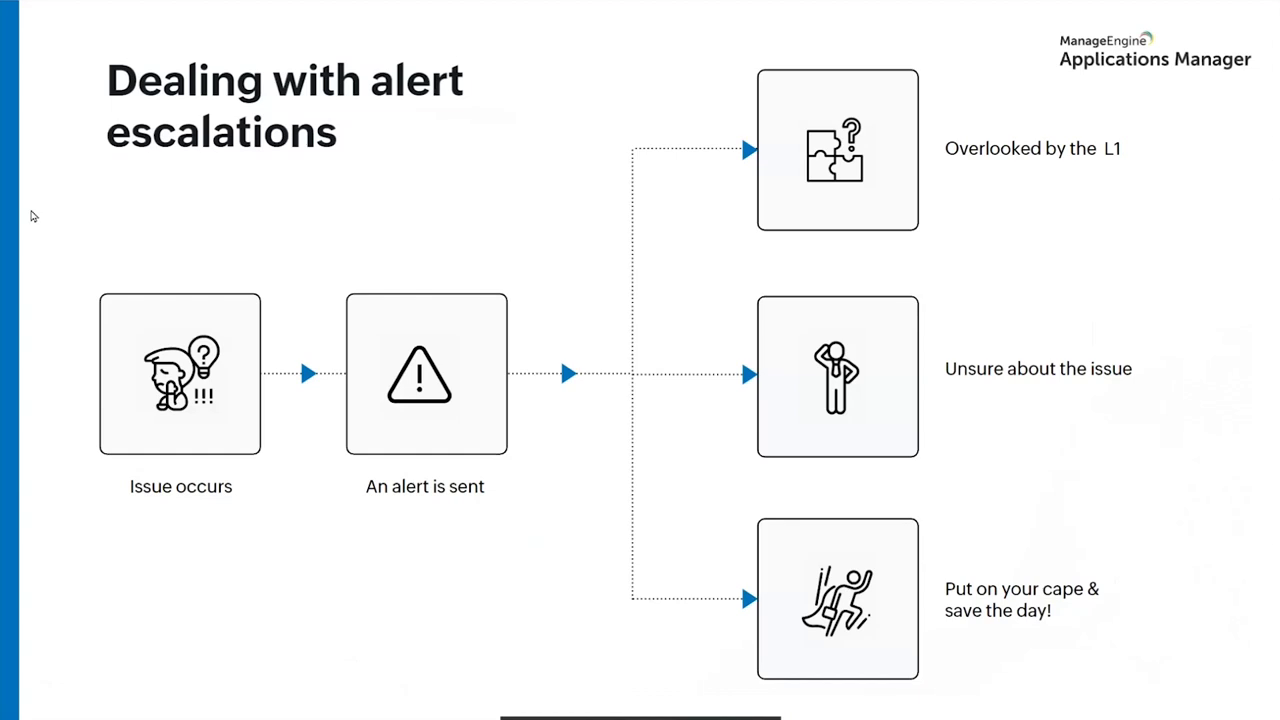
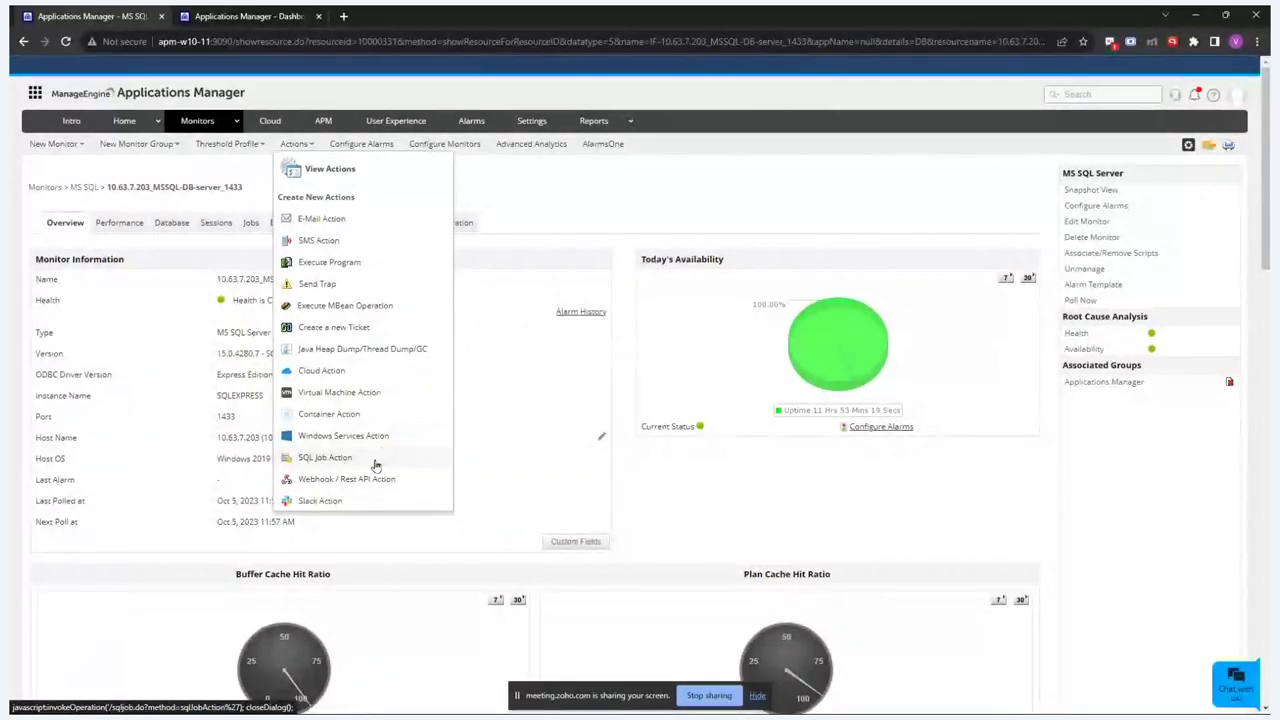
- Open a new SQL Job Action form, view the jobs available for SQL-NODE1, and close the job chooser without adding any
left_click(340, 457)
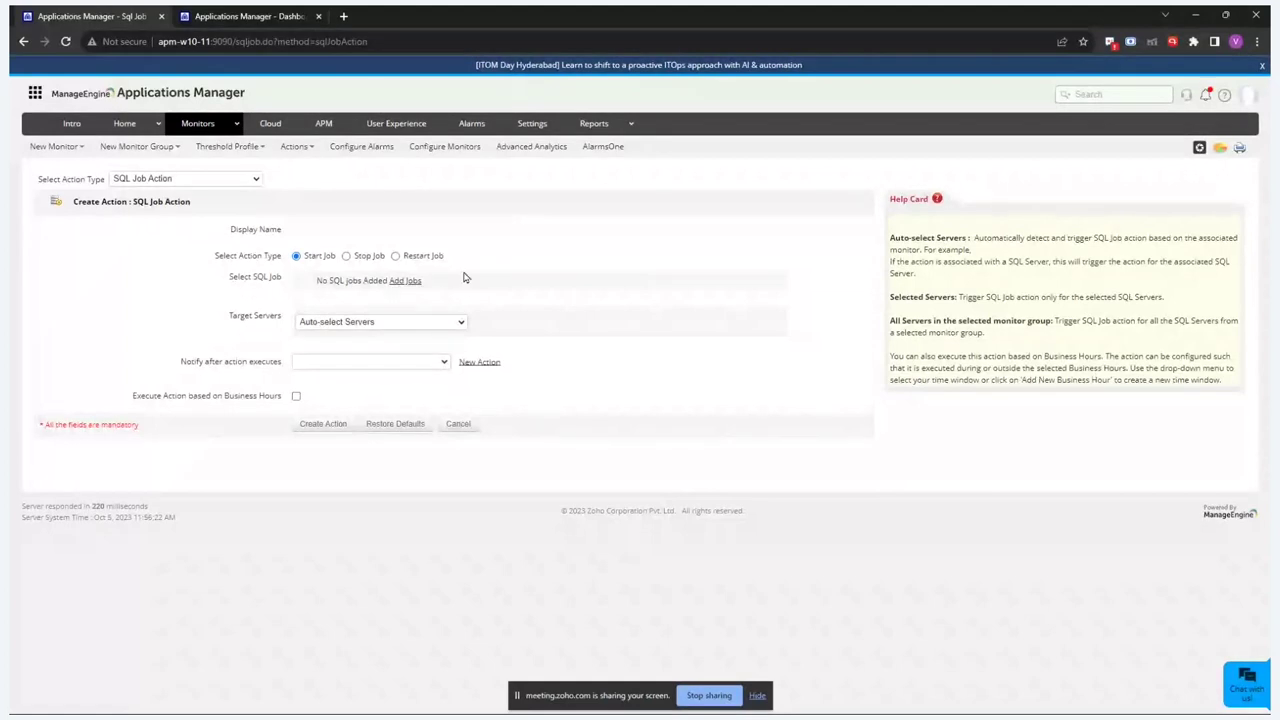
left_click(405, 280)
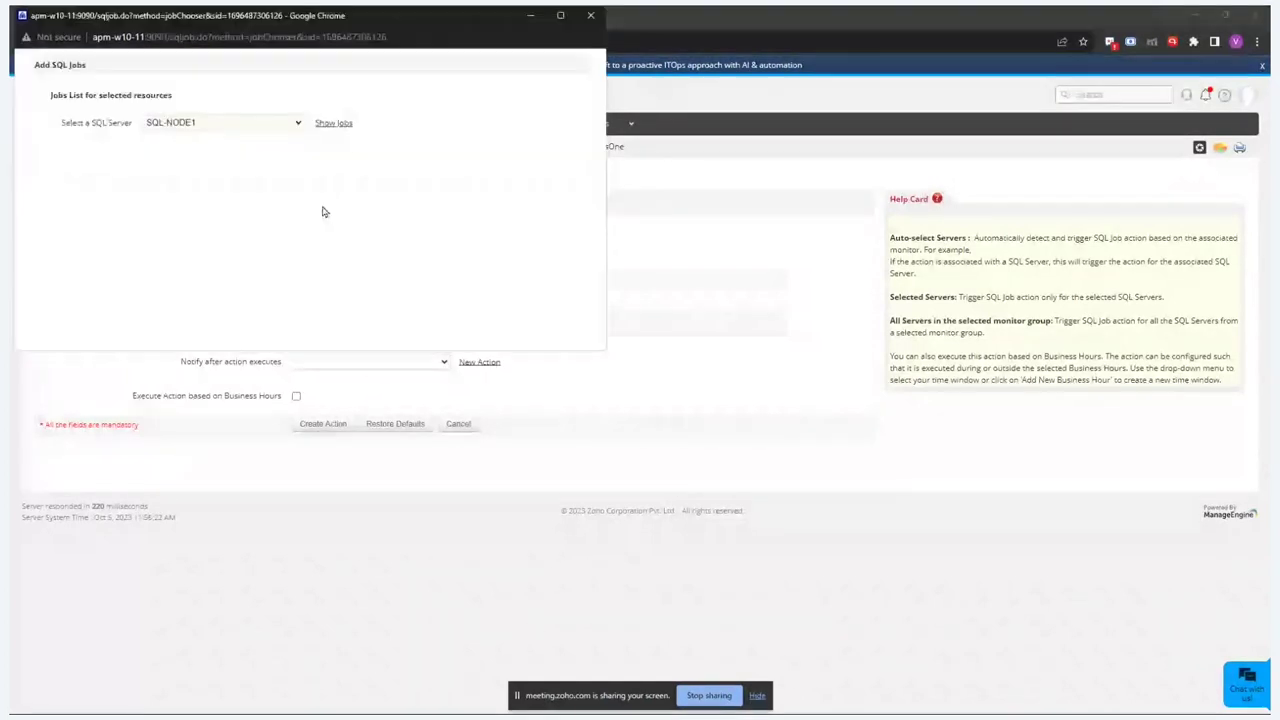
left_click(335, 124)
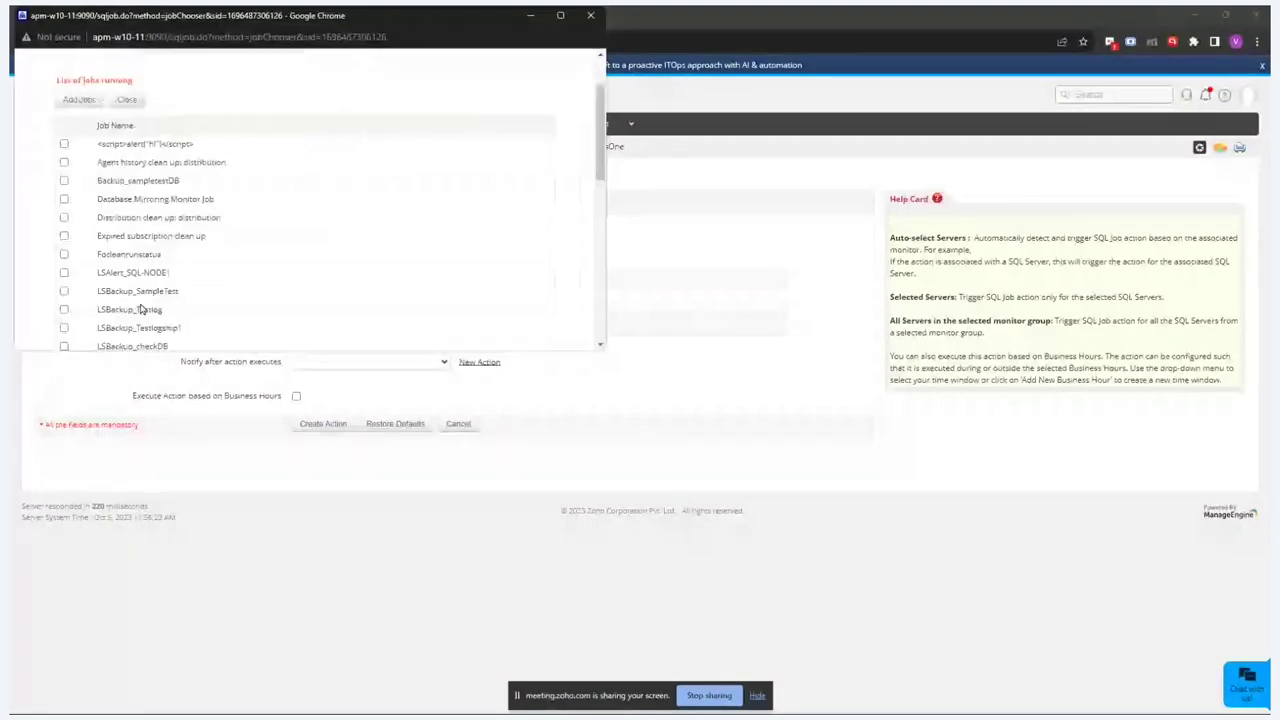
scroll(140, 310, "up", 1)
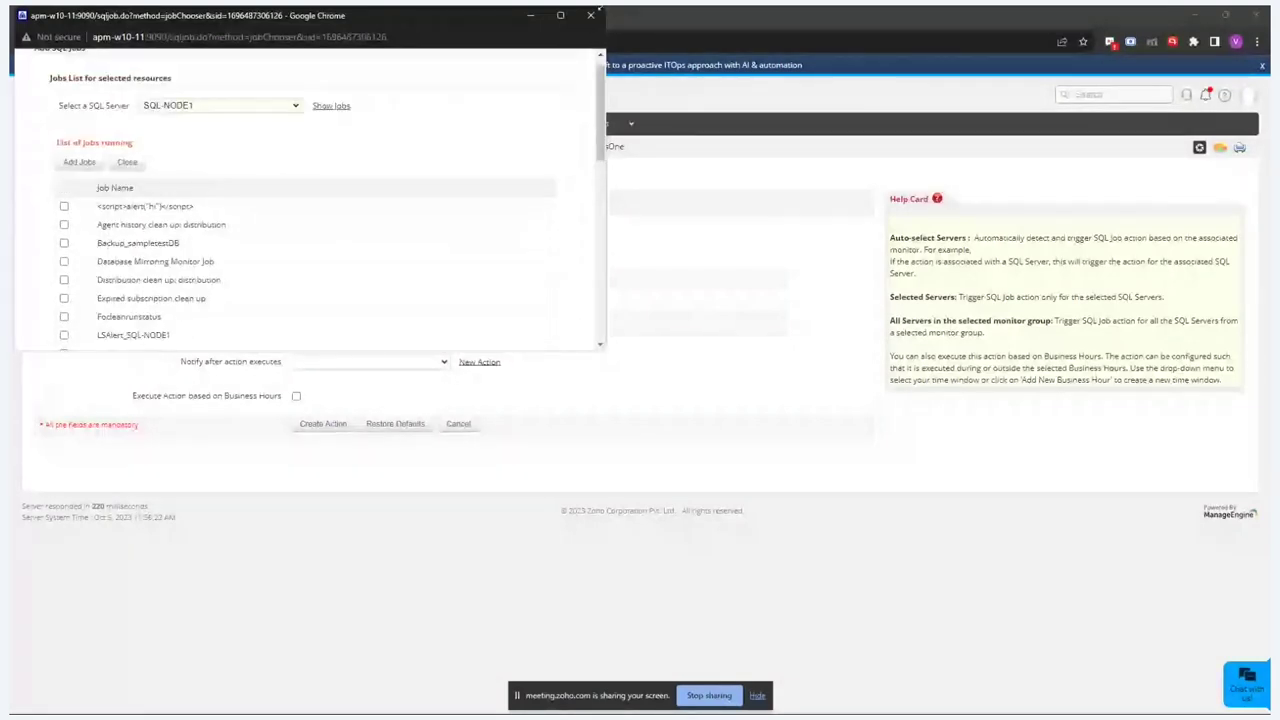
left_click(593, 12)
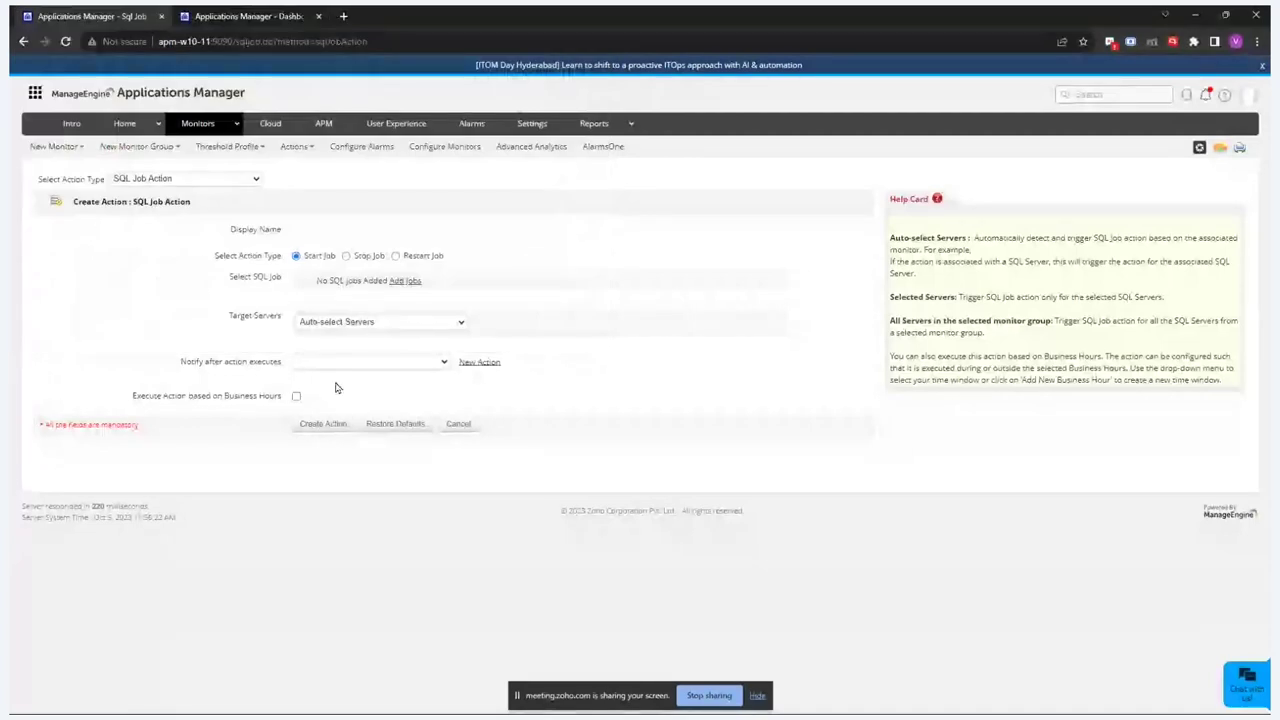
- Explore the SQL job action's Auto-select Servers target and new e-mail notification options, and enable execution based on business hours
left_click(383, 329)
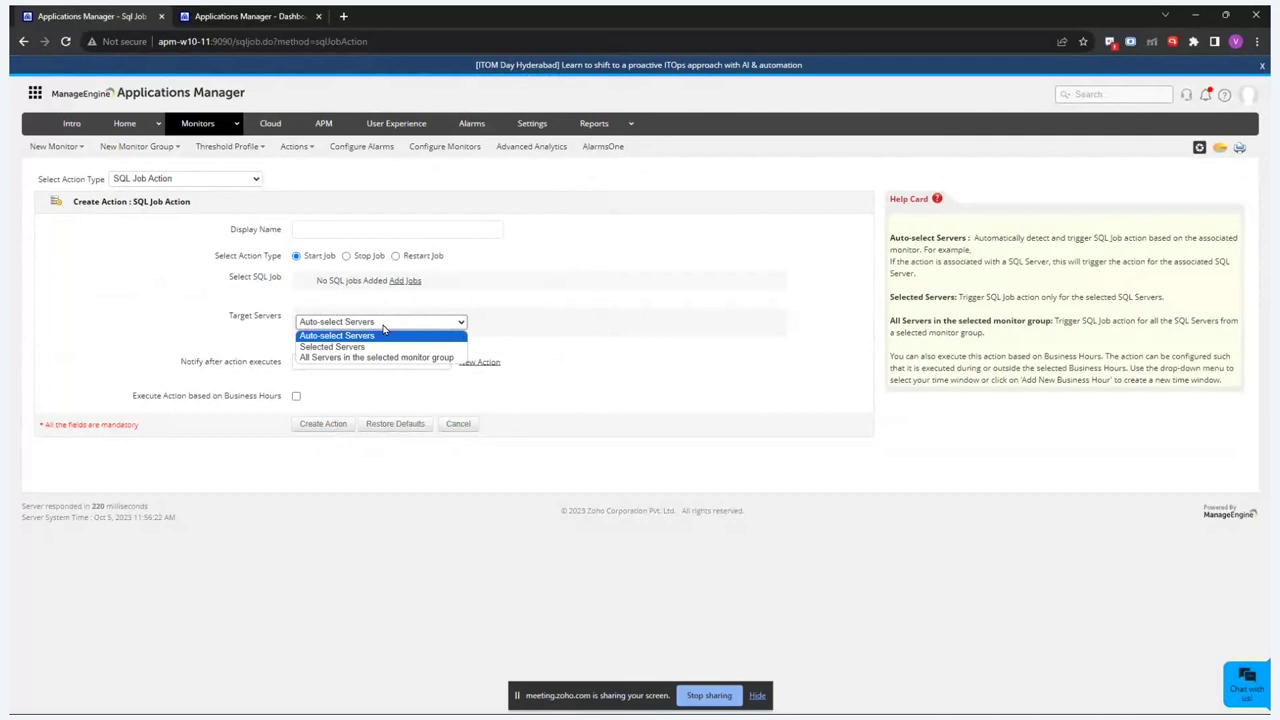
left_click(383, 334)
left_click(366, 367)
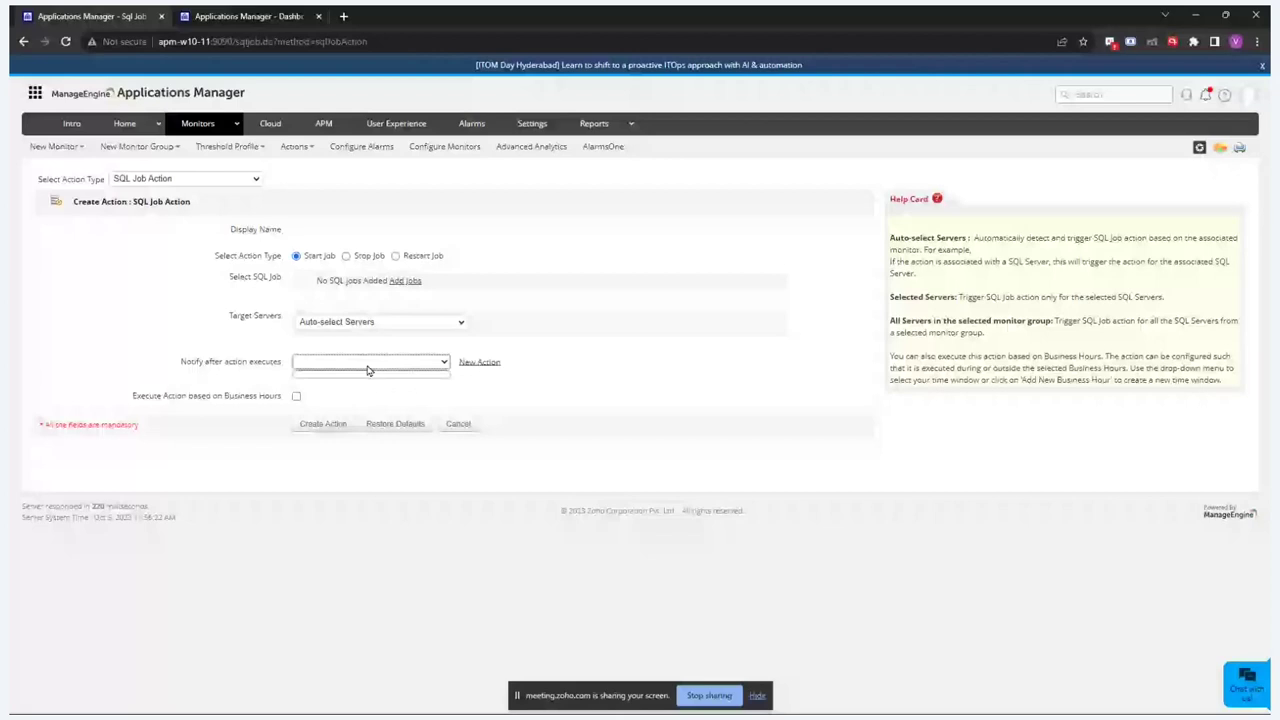
left_click(484, 364)
left_click(487, 366)
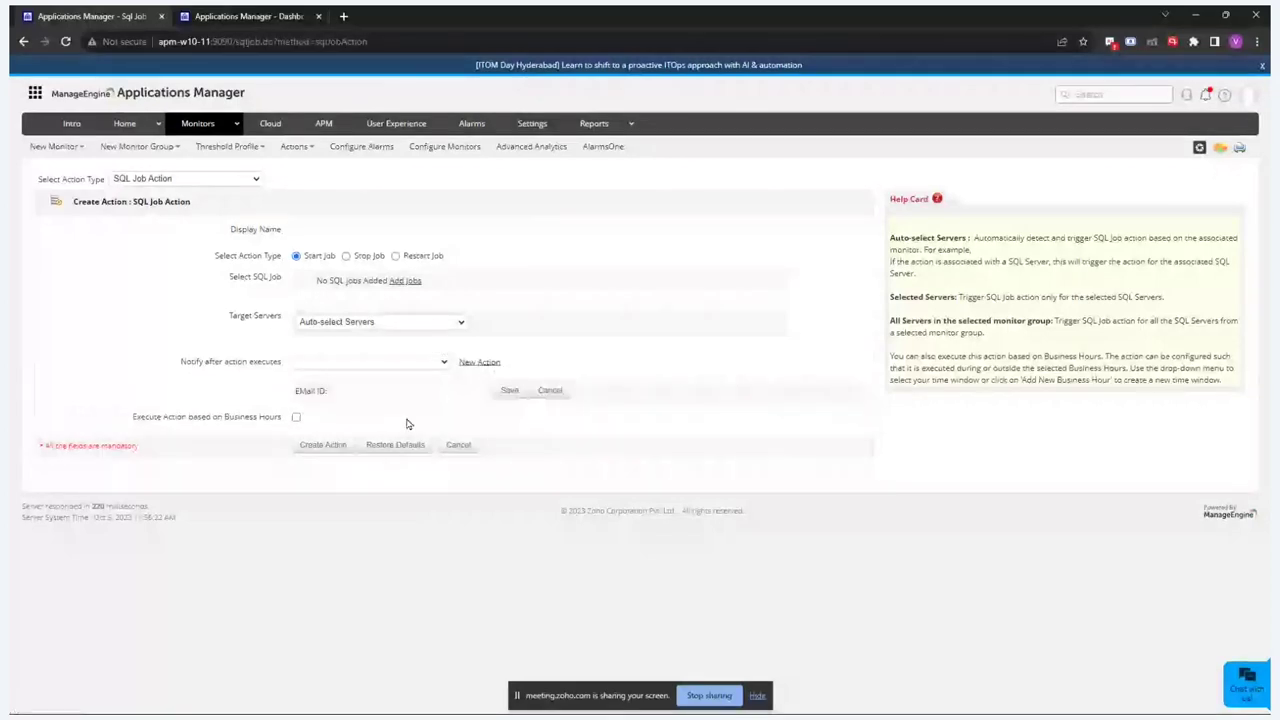
left_click(296, 417)
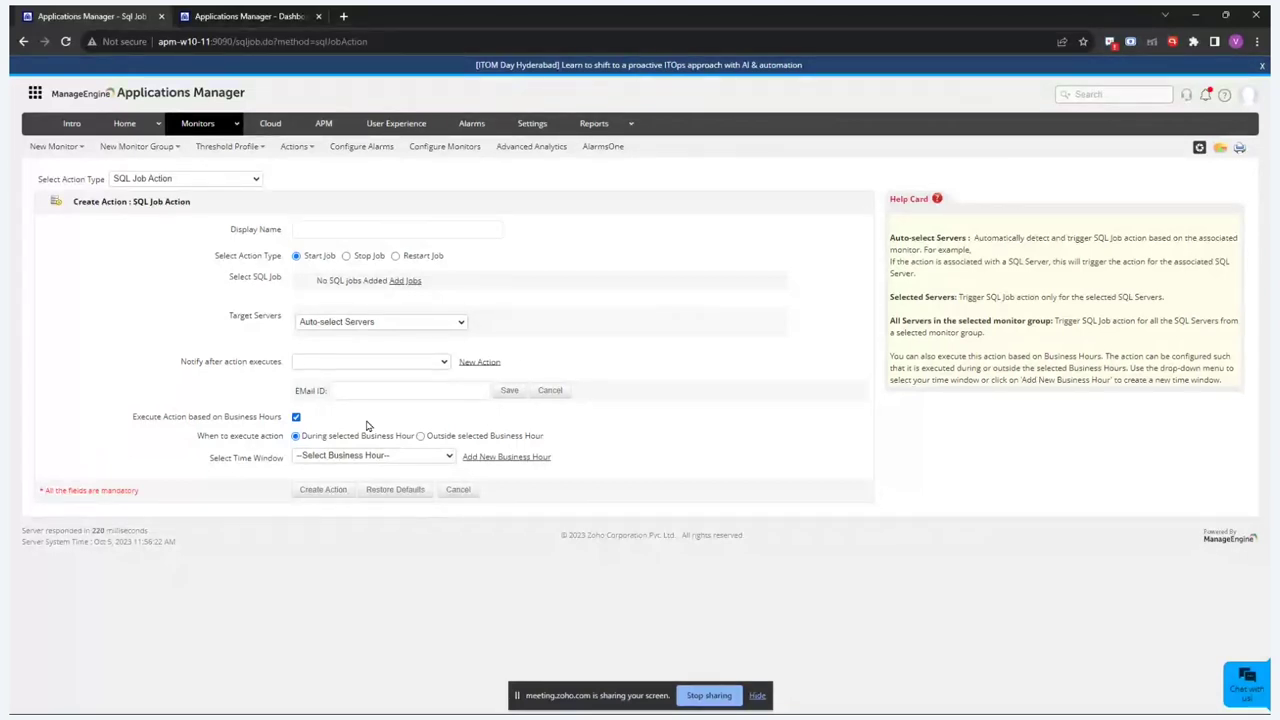
- Open a new threshold profile form for numeric values and show its advanced options for critical, warning and clear severities
left_click(240, 147)
left_click(251, 172)
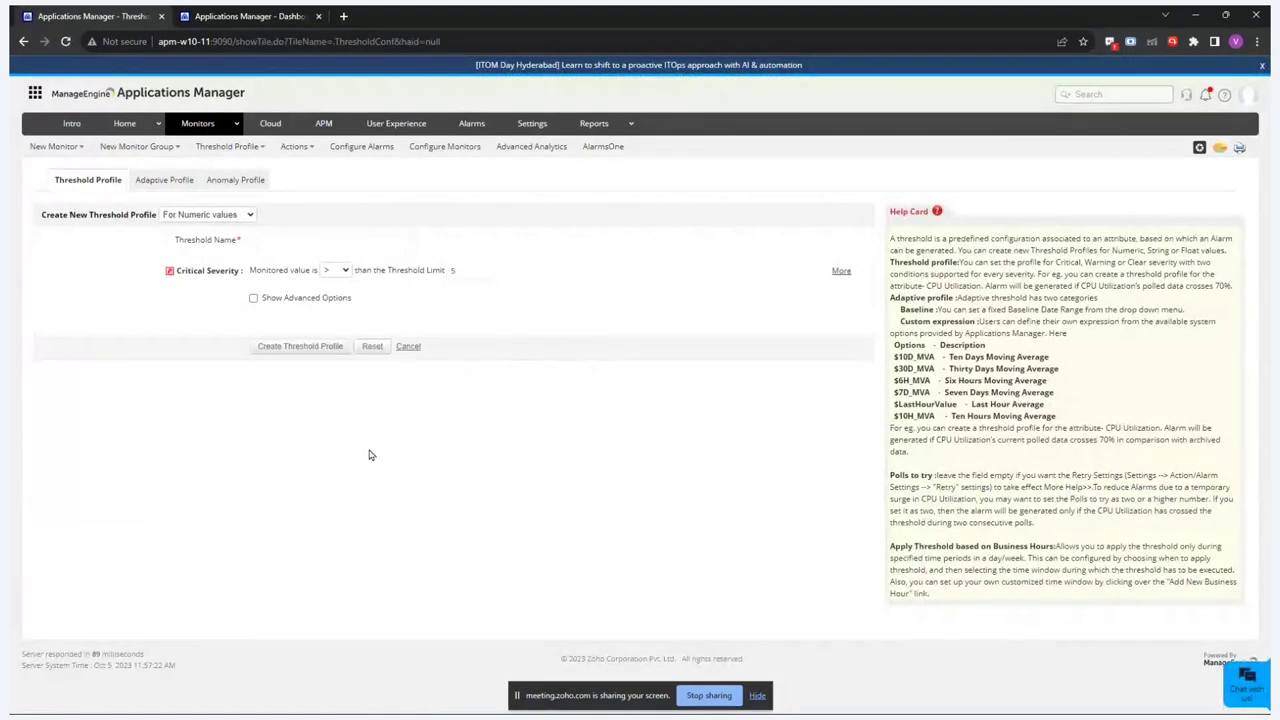
left_click(254, 302)
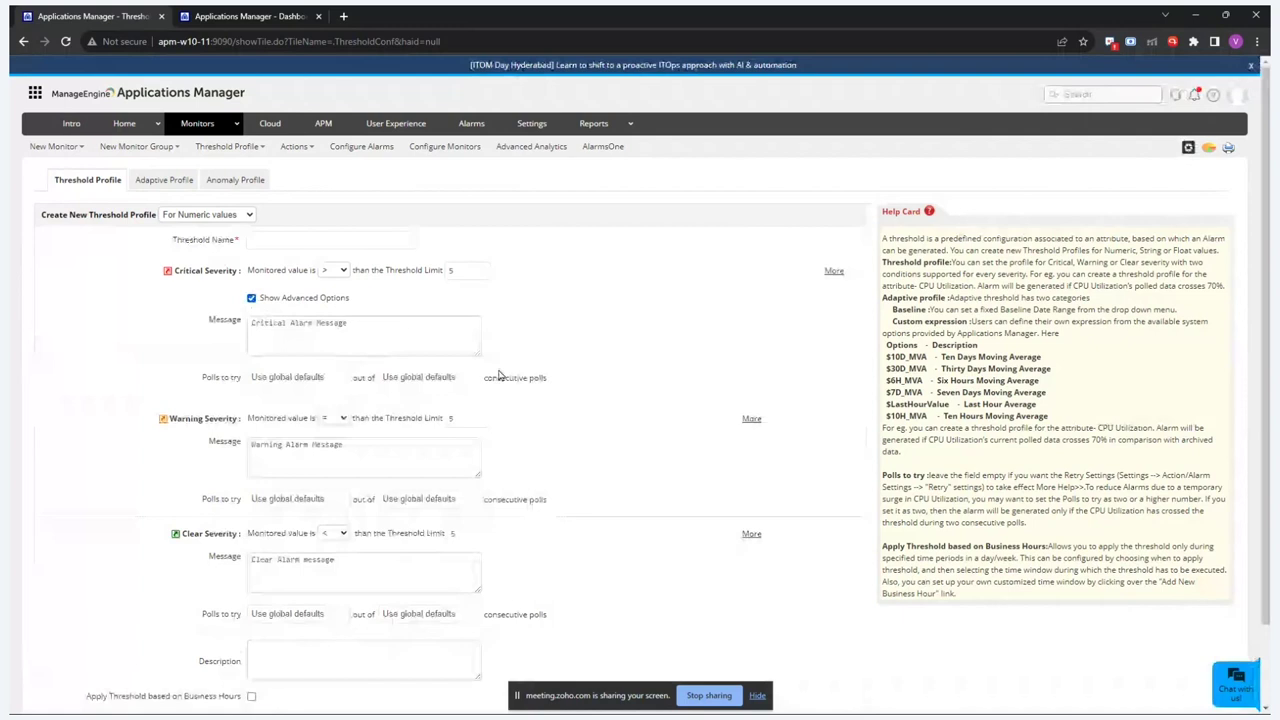
scroll(499, 375, "down", 1)
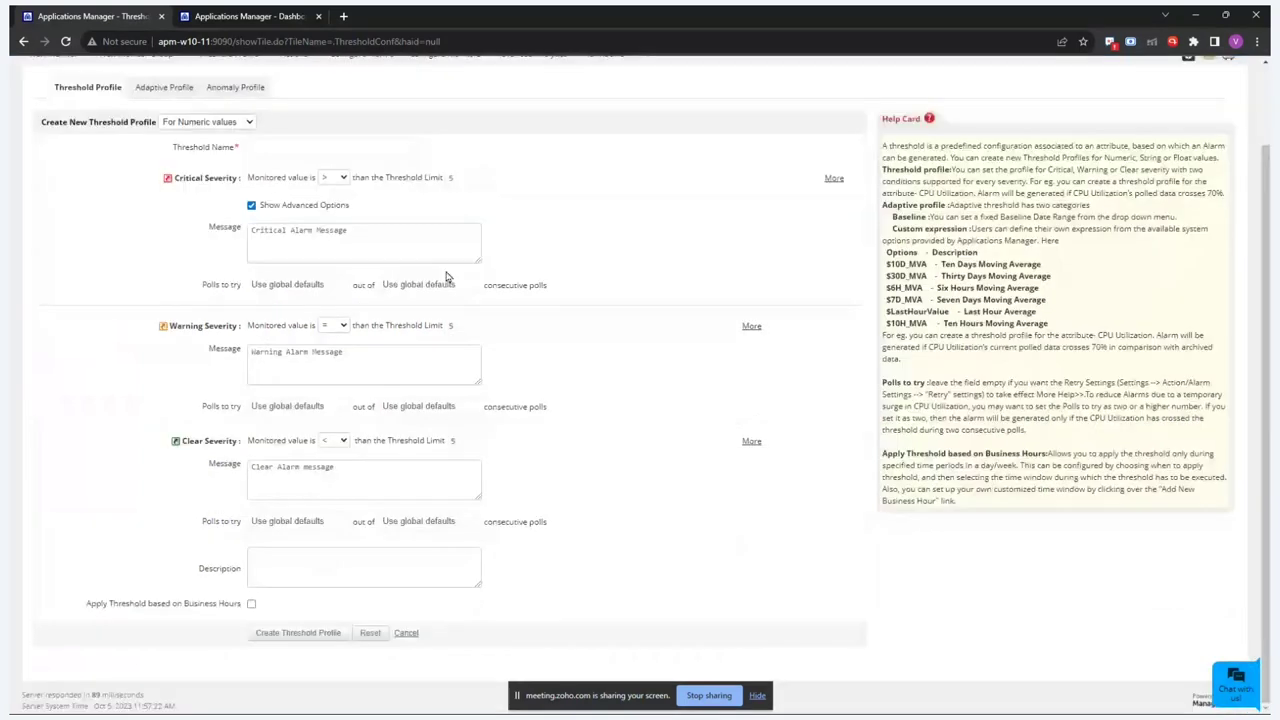
left_click(425, 248)
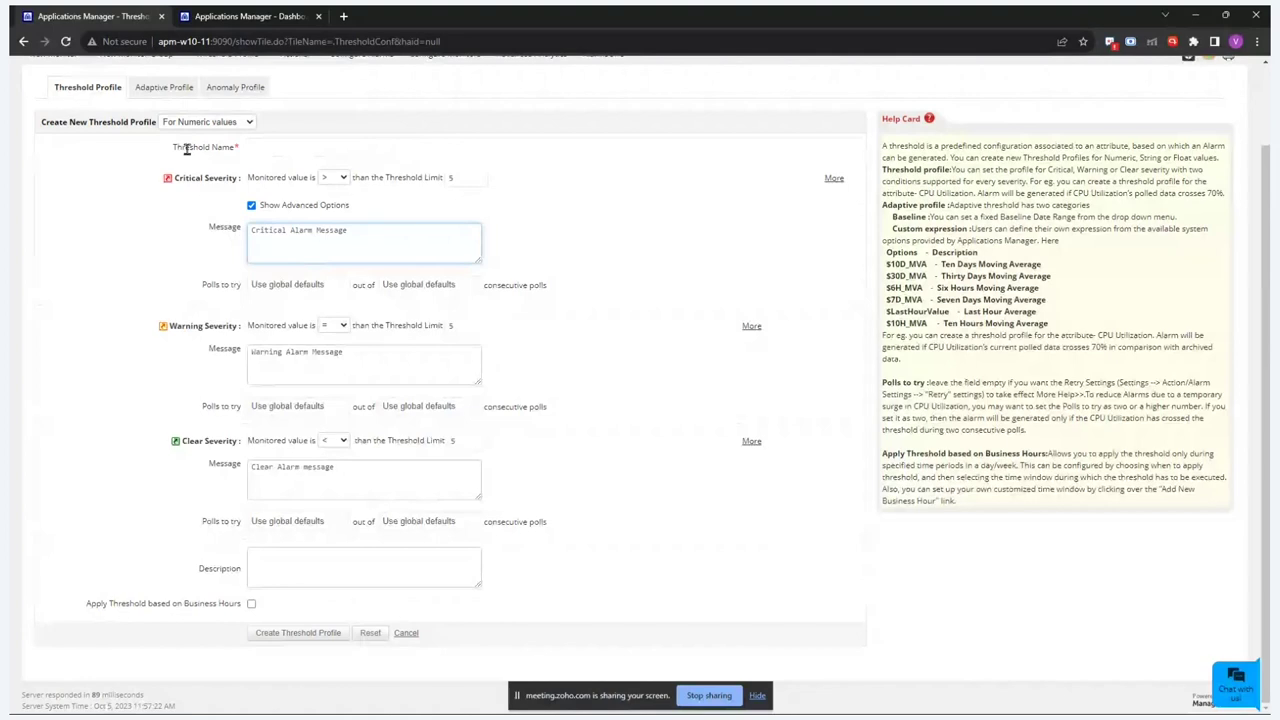
- Open the adaptive profile form, base its fixed baseline on Week4-September,2023, and specify the baseline as a percentage
scroll(186, 148, "up", 1)
left_click(165, 107)
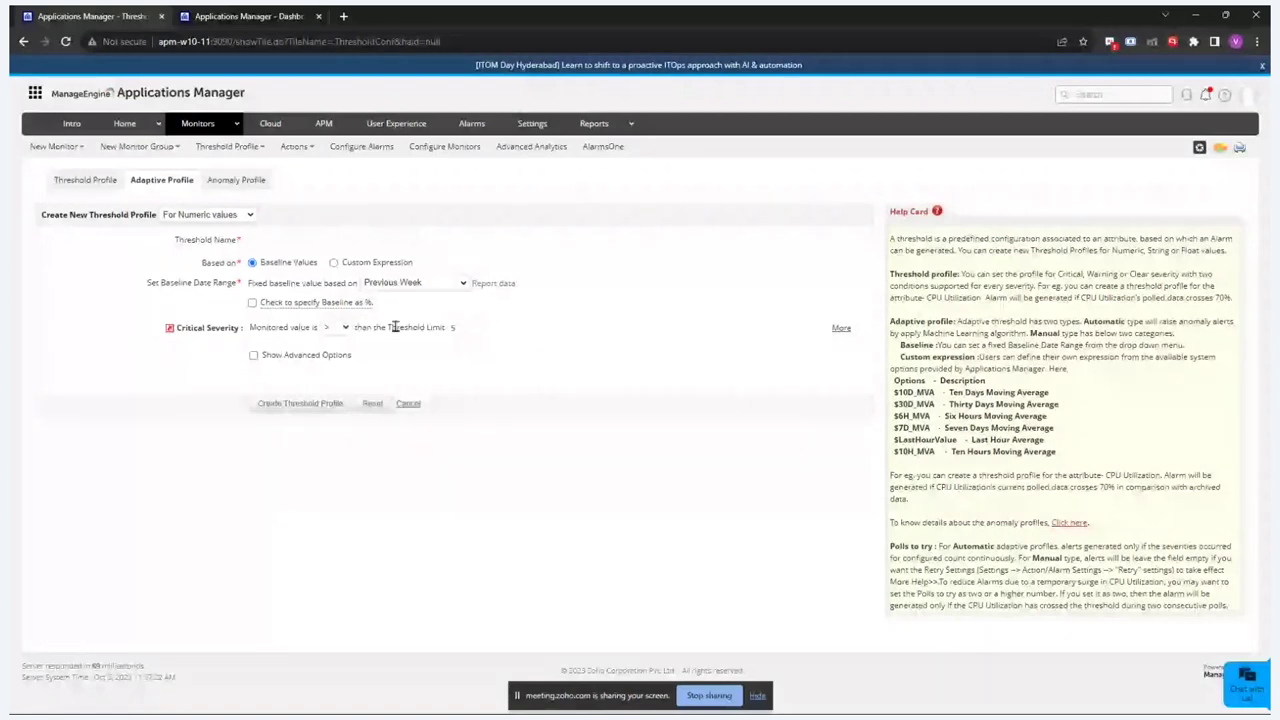
left_click(426, 284)
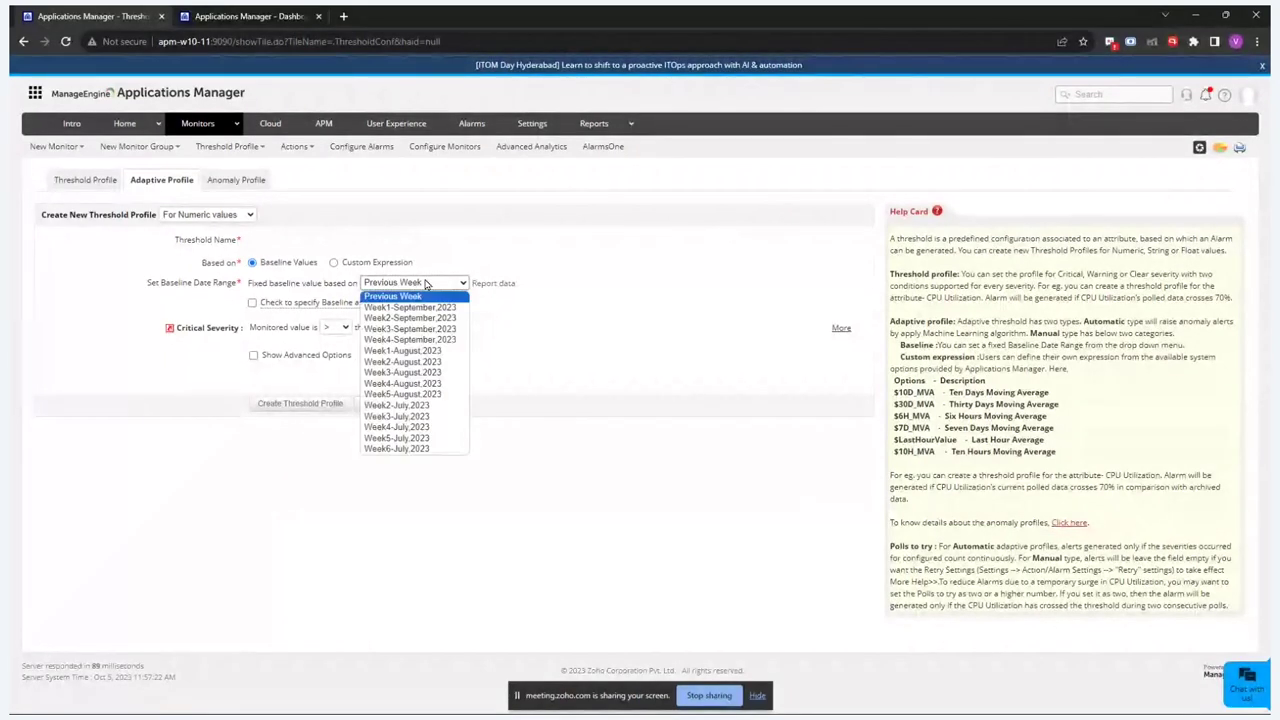
left_click(423, 344)
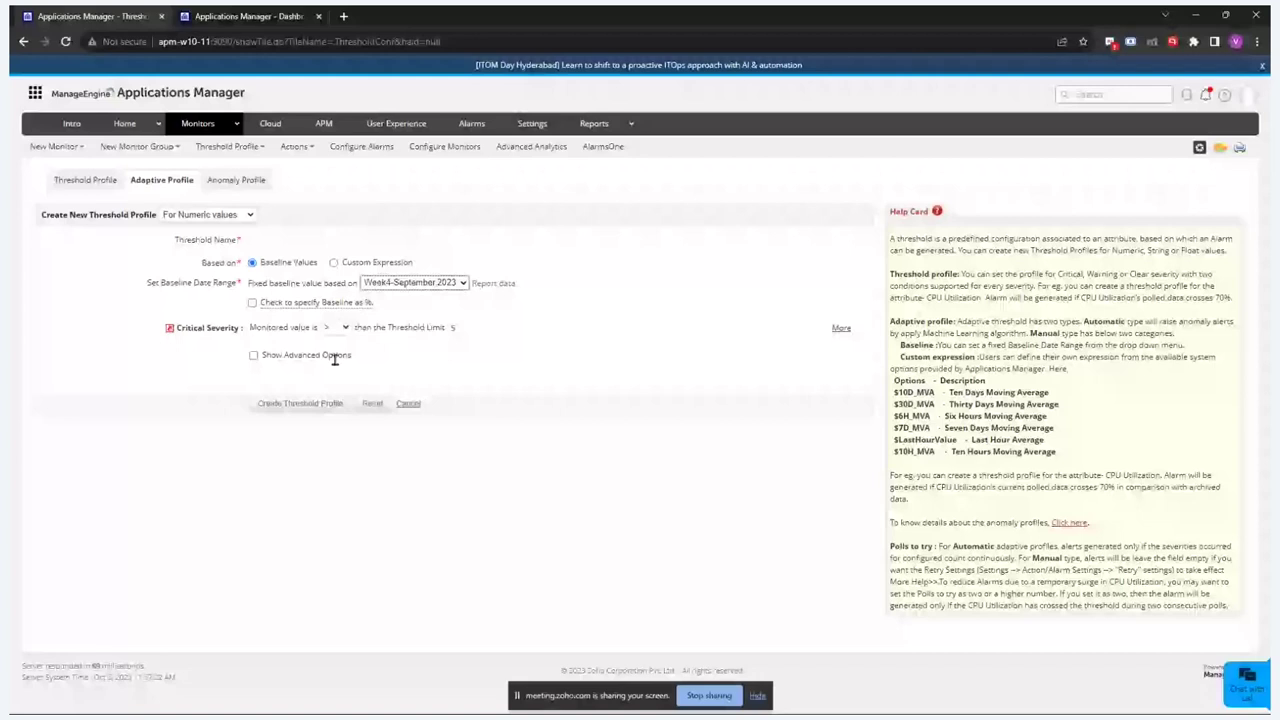
left_click(252, 303)
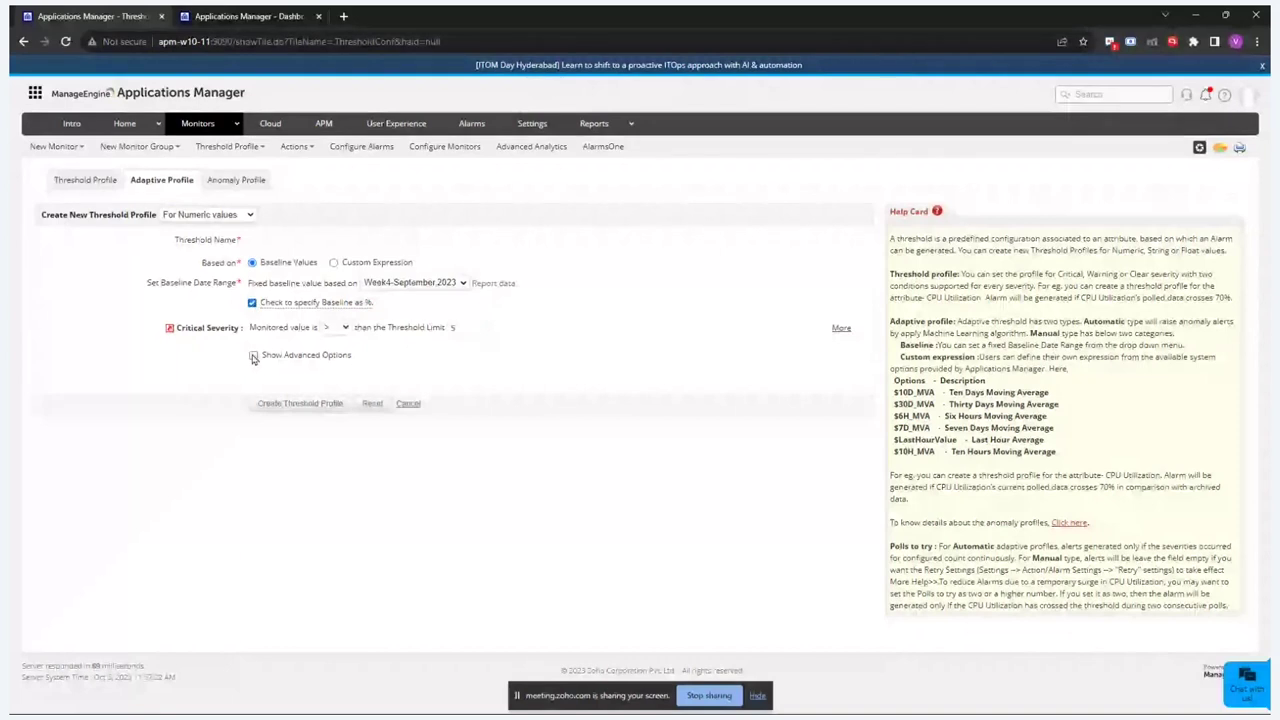
- Show the adaptive profile's advanced options and review the message and polling fields for critical, warning and clear severities
left_click(253, 355)
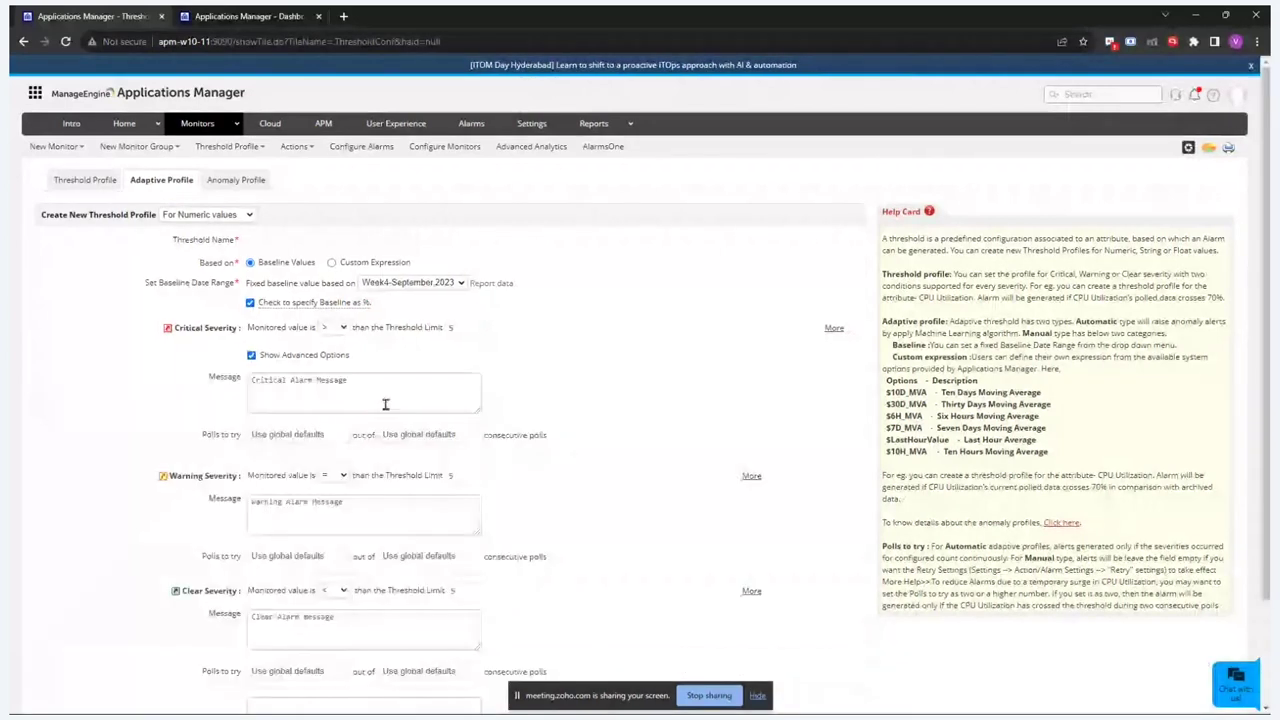
scroll(385, 404, "down", 1)
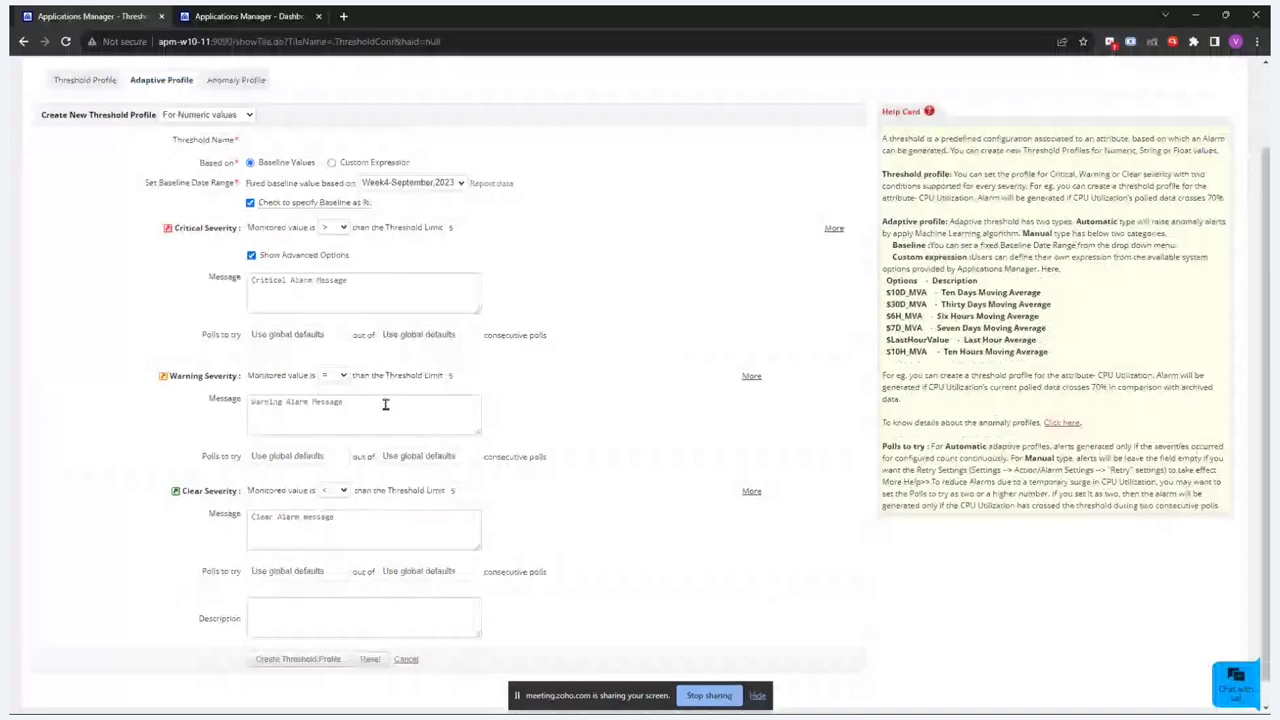
scroll(385, 404, "down", 1)
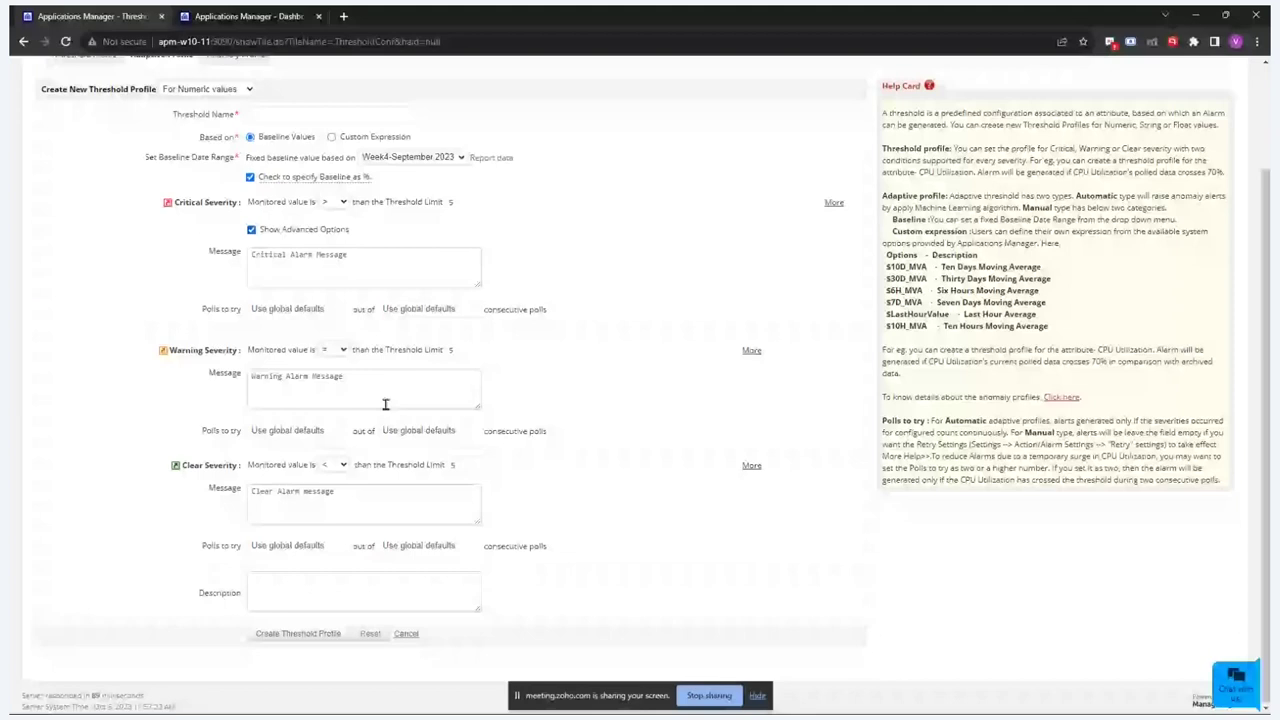
scroll(385, 404, "up", 2)
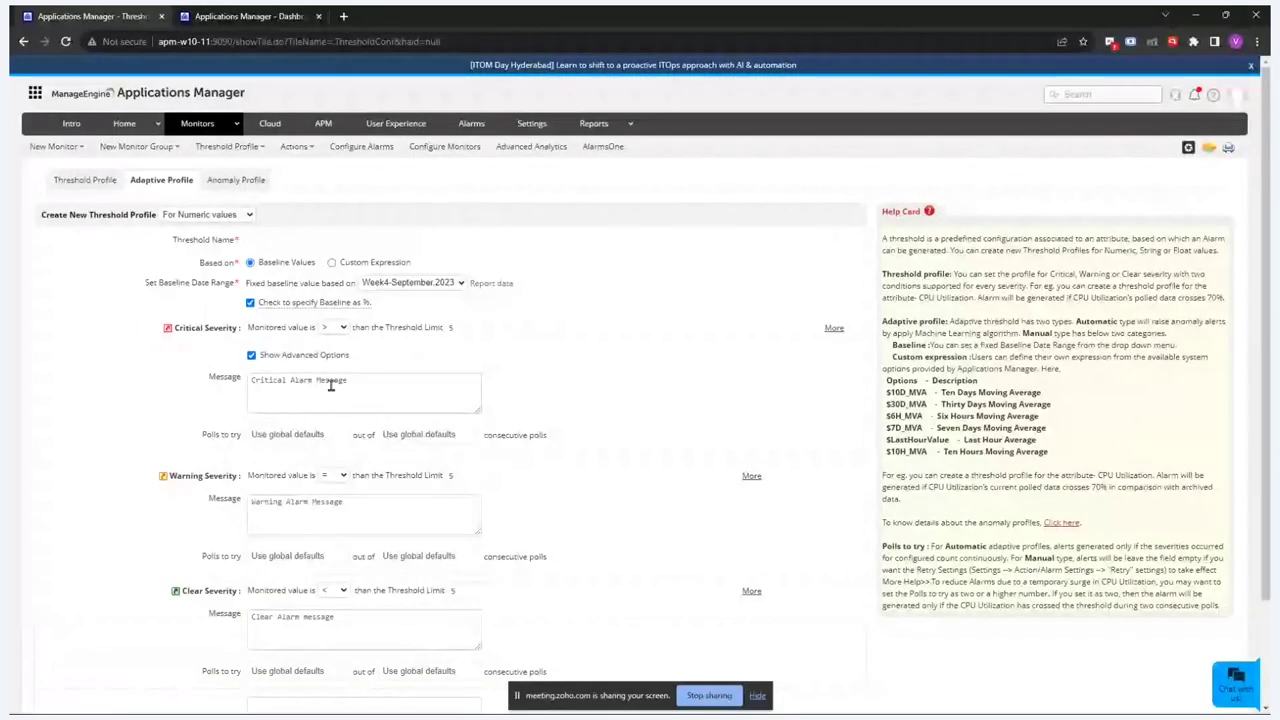
- Switch to the presentation and advance past the slide on threshold profiles with machine learning
left_click(558, 215)
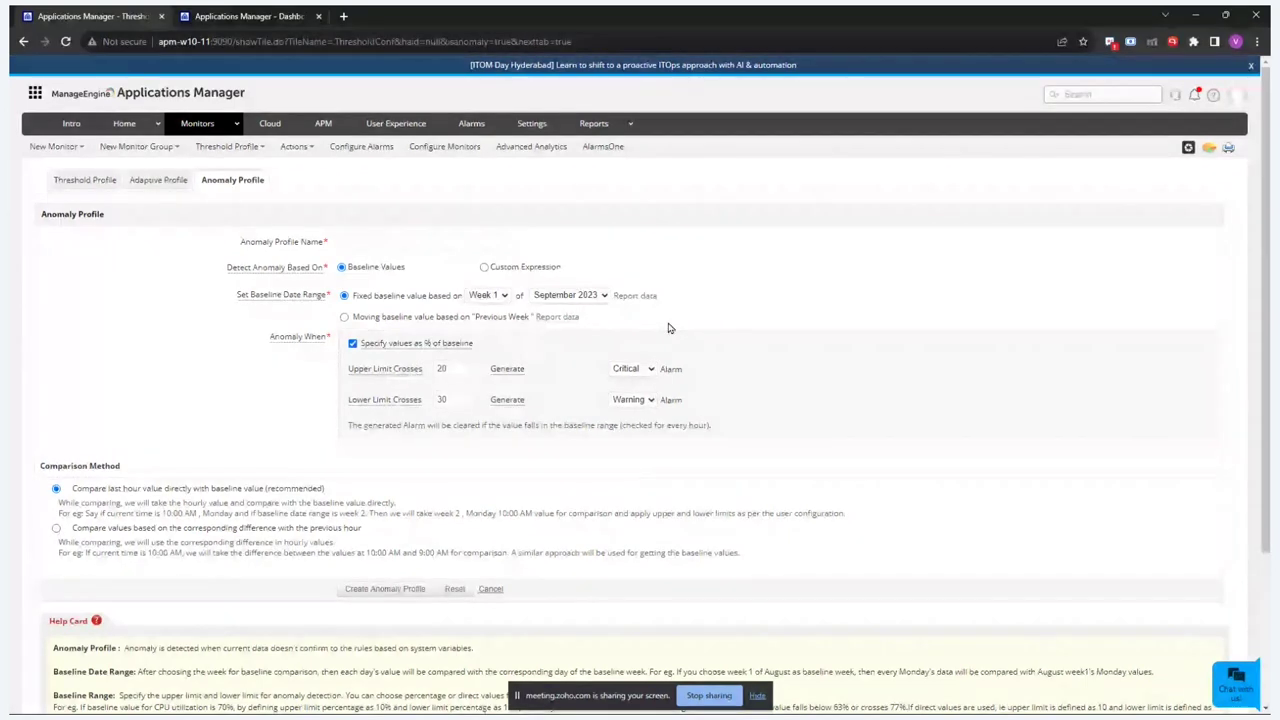
key("alt+Tab")
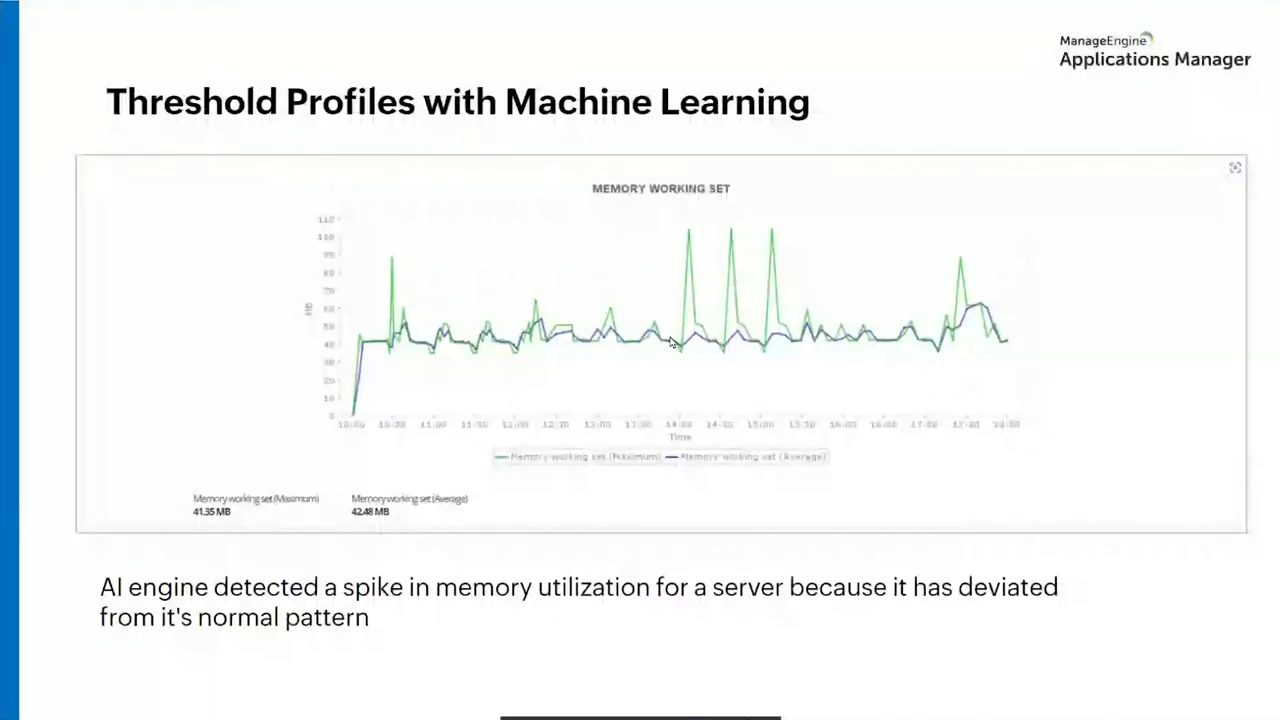
key("Right")
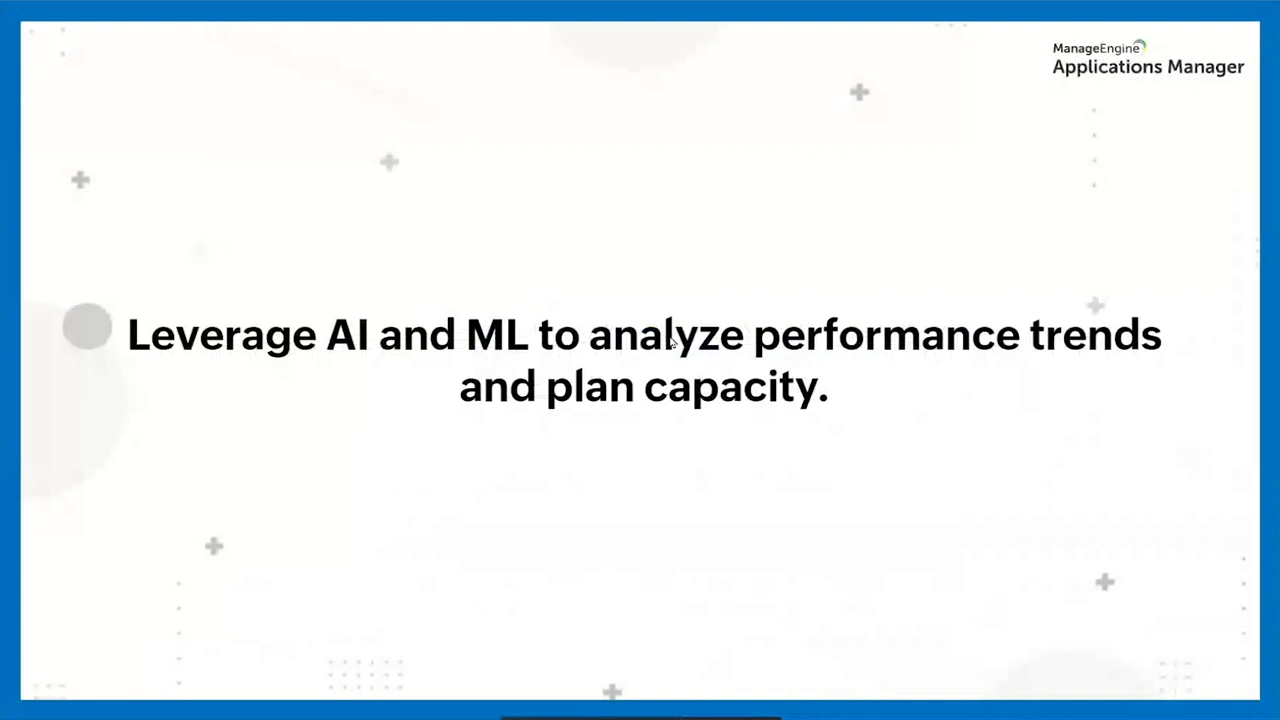
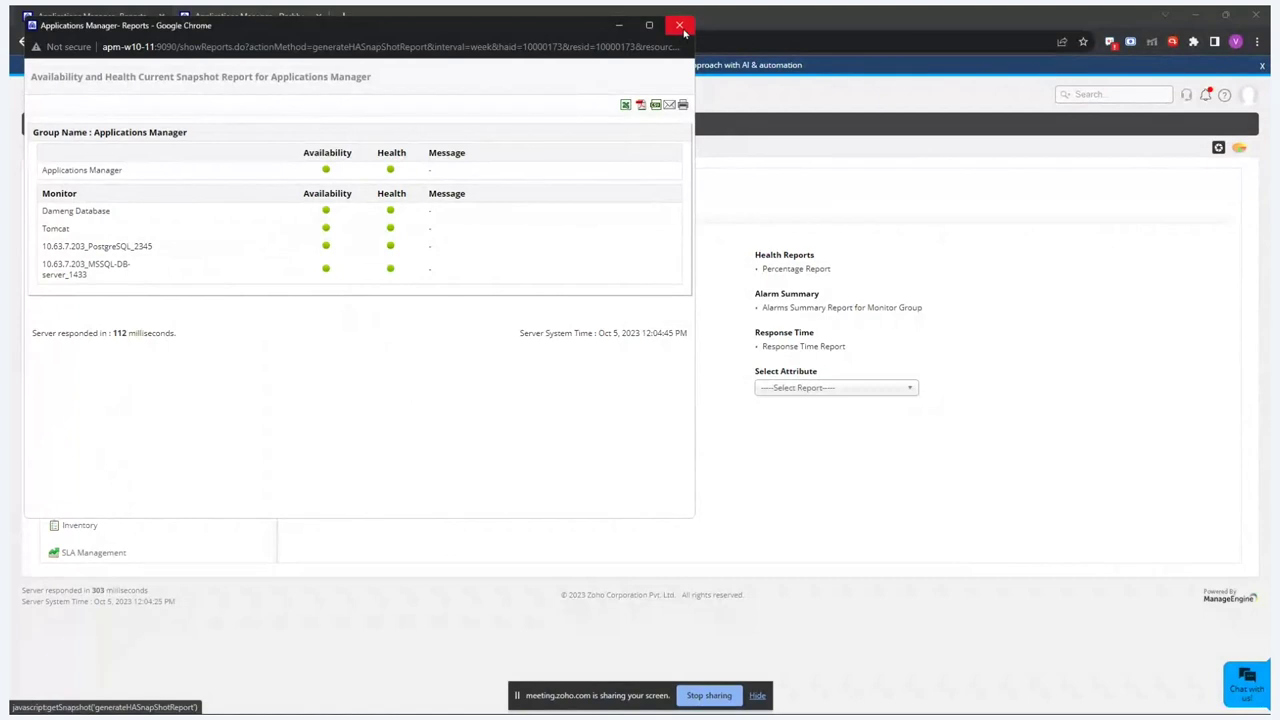
- Open the Applications Manager group's alarms summary report, review alarm occurrences for the last 30 days, and close the report
left_click(852, 312)
left_click(115, 110)
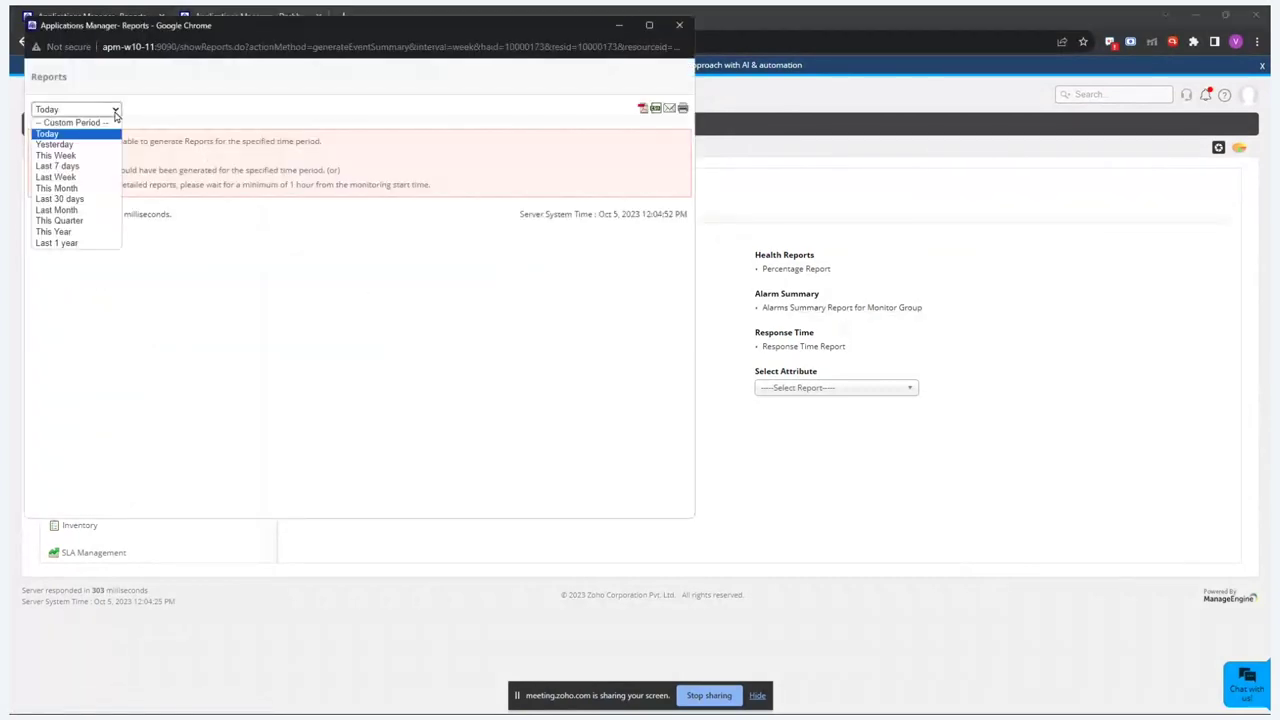
left_click(60, 199)
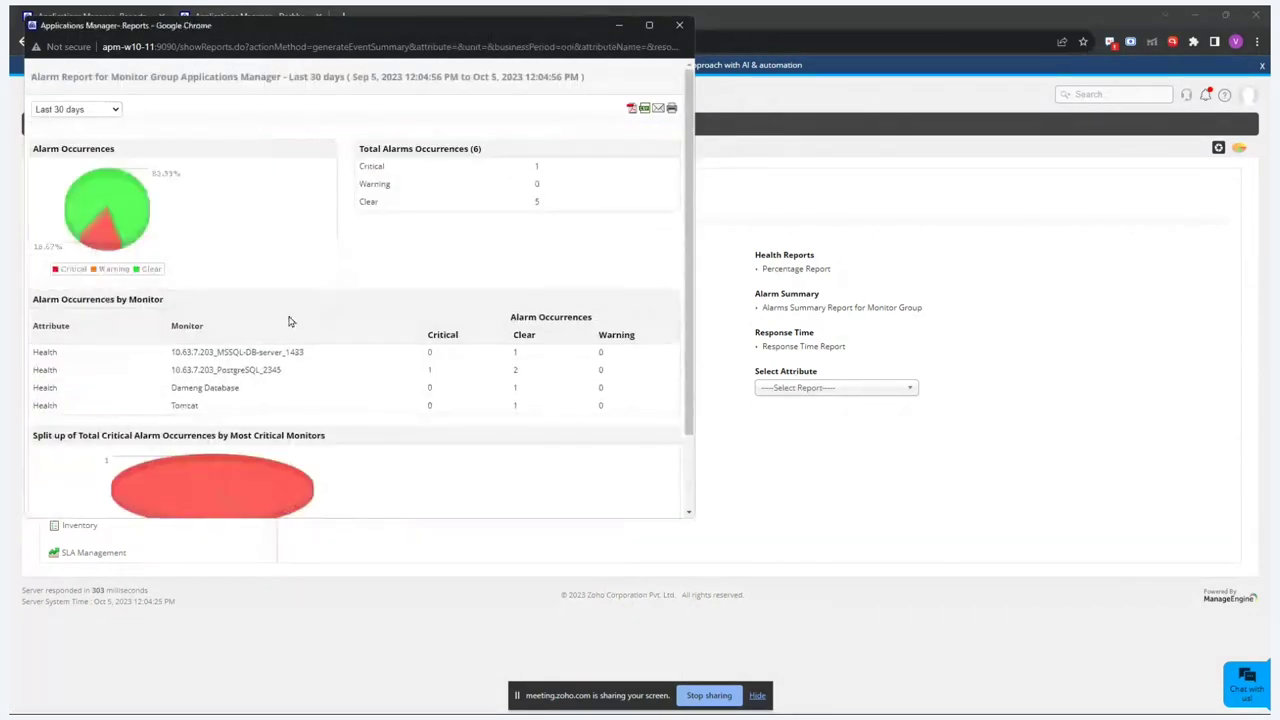
left_click(116, 112)
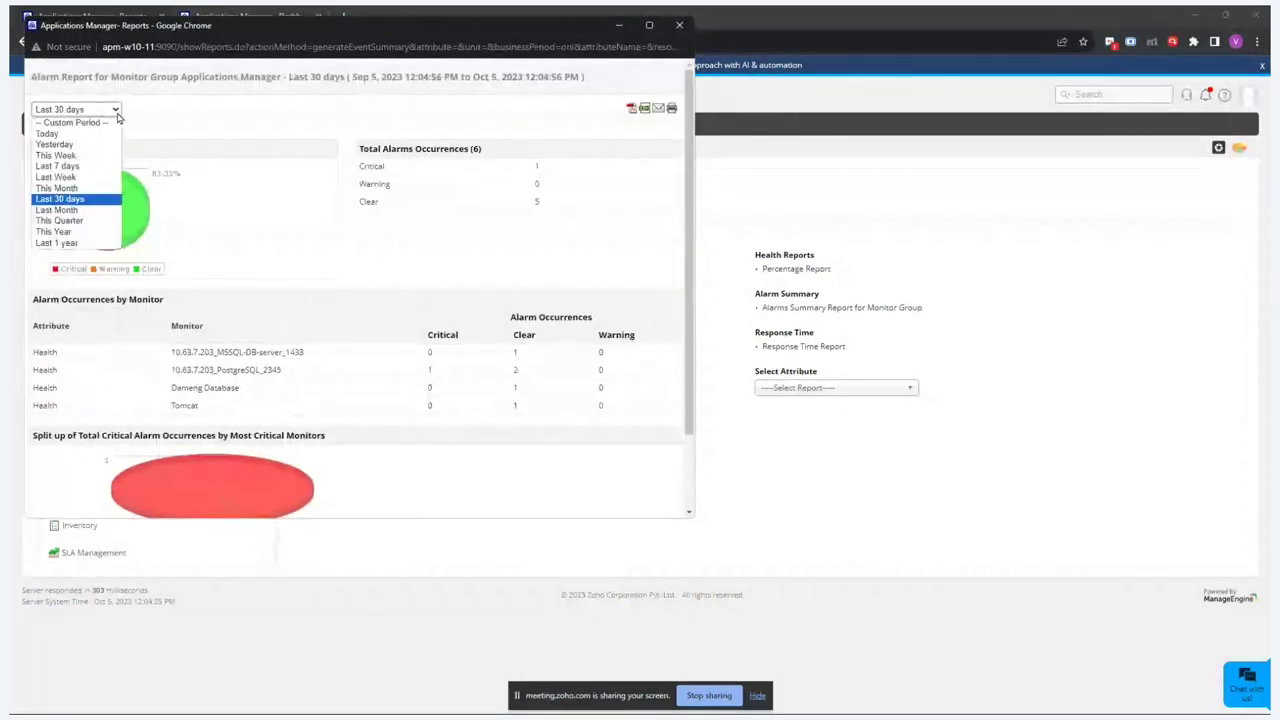
left_click(117, 113)
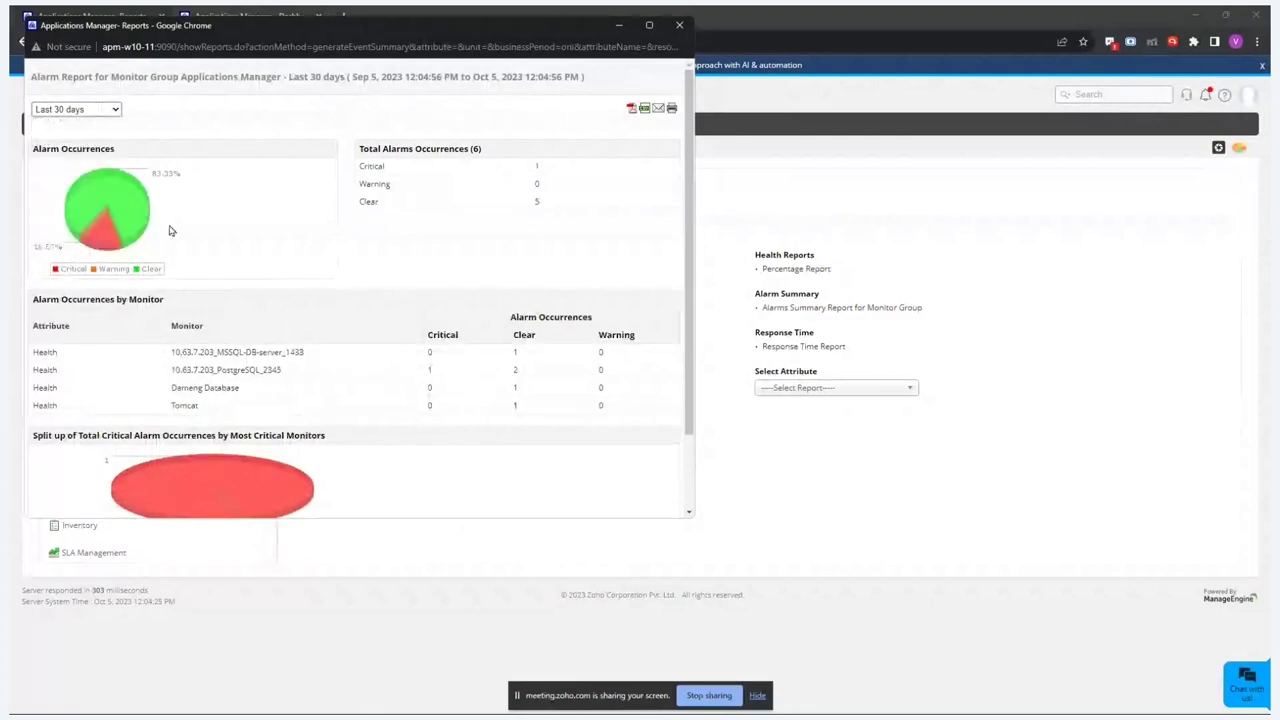
scroll(216, 327, "down", 1)
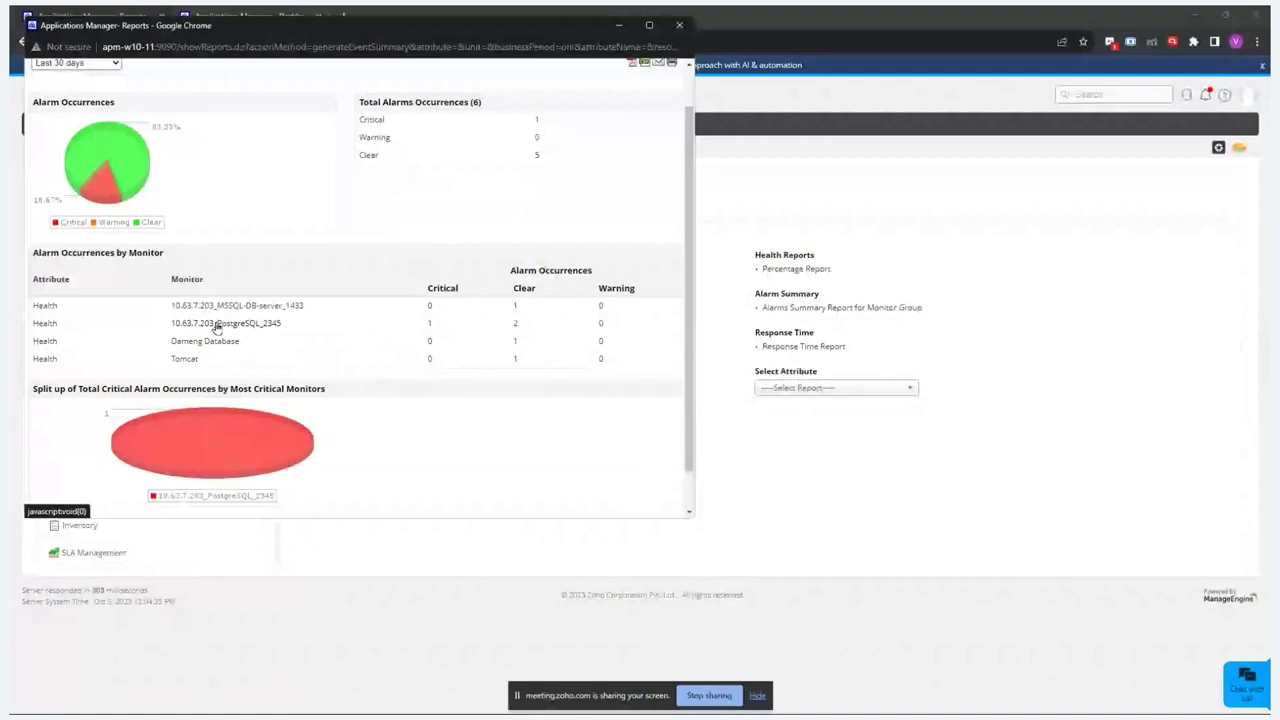
scroll(216, 327, "down", 1)
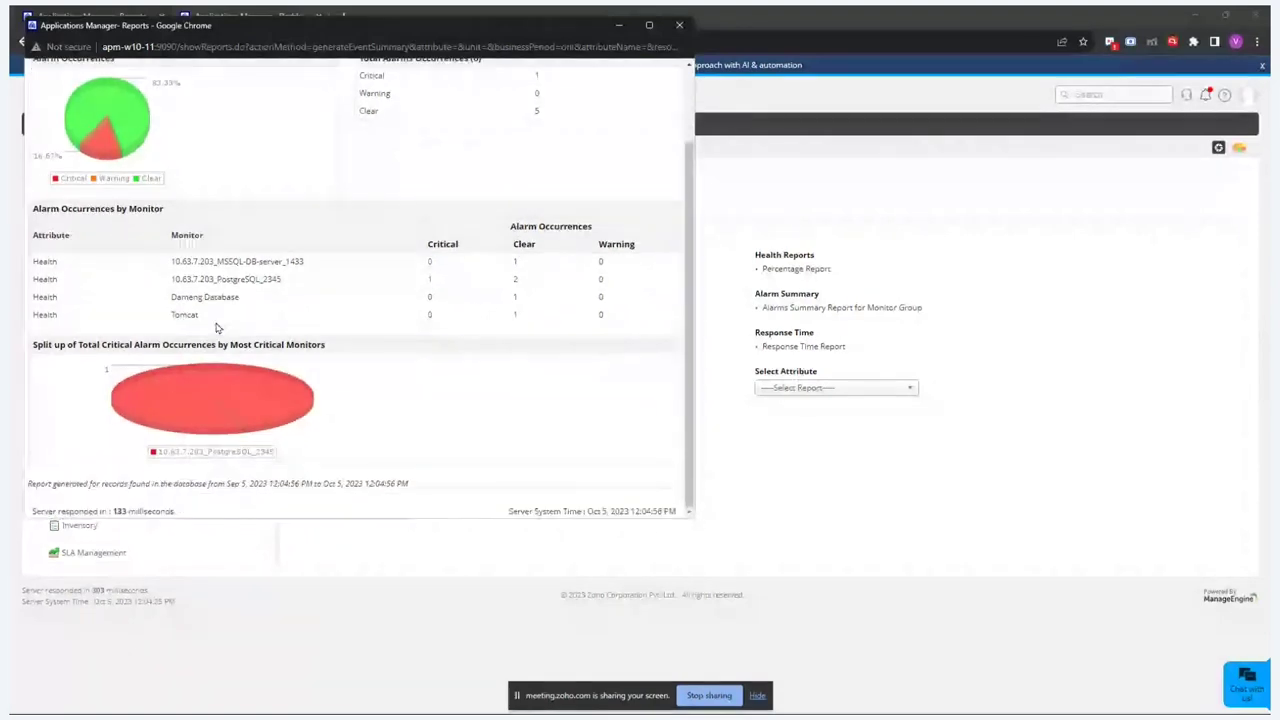
scroll(217, 328, "up", 1)
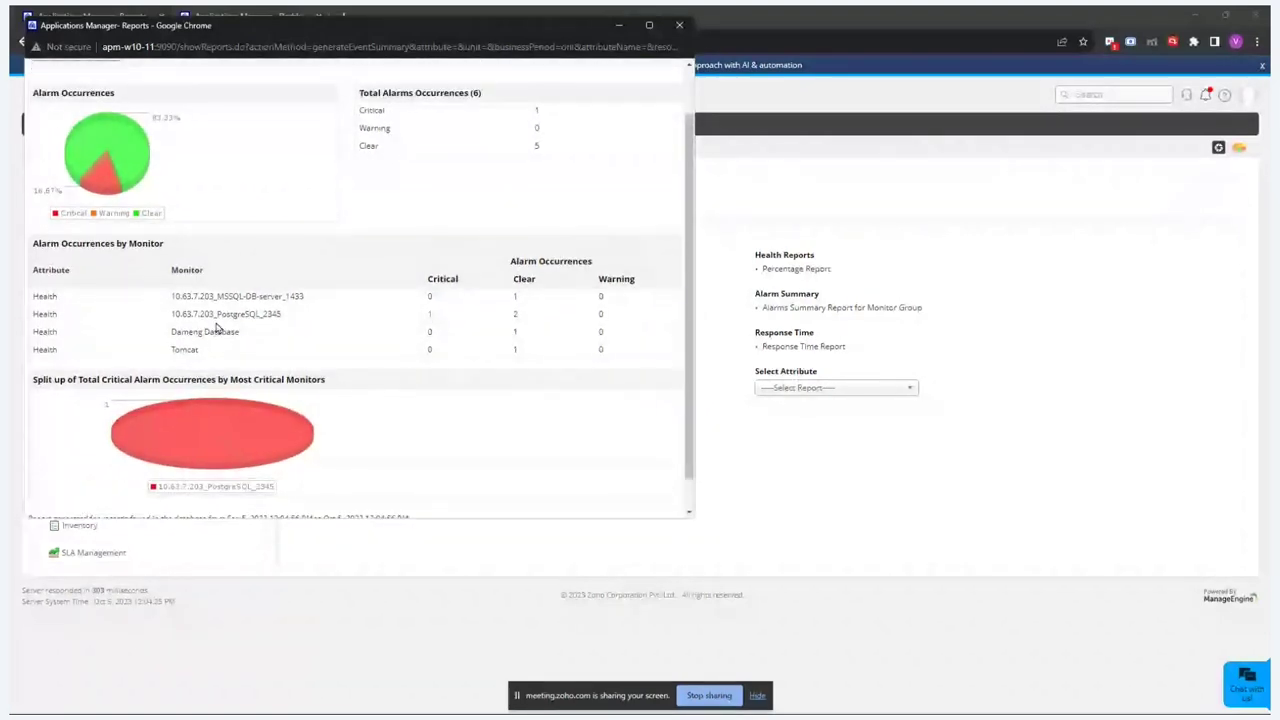
left_click(680, 26)
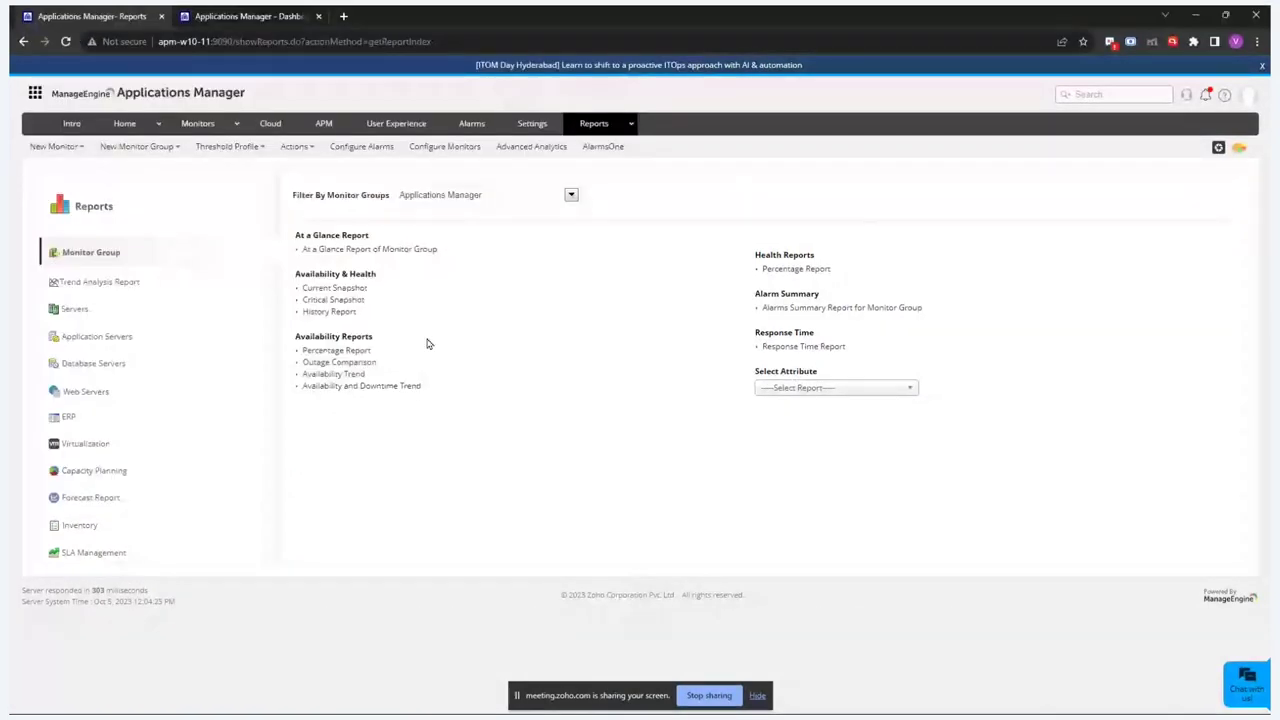
- View the Applications Manager group's outage comparison report by month and close it
left_click(369, 366)
left_click(74, 106)
left_click(60, 130)
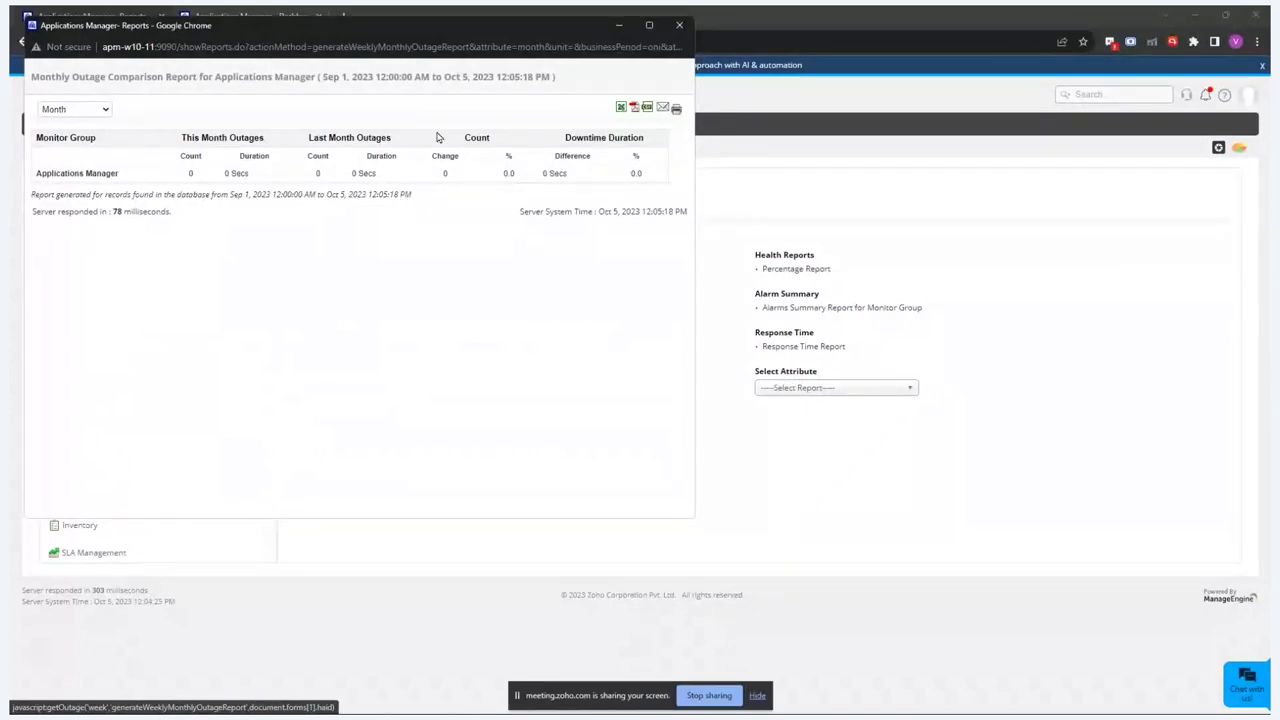
key("ctrl+w")
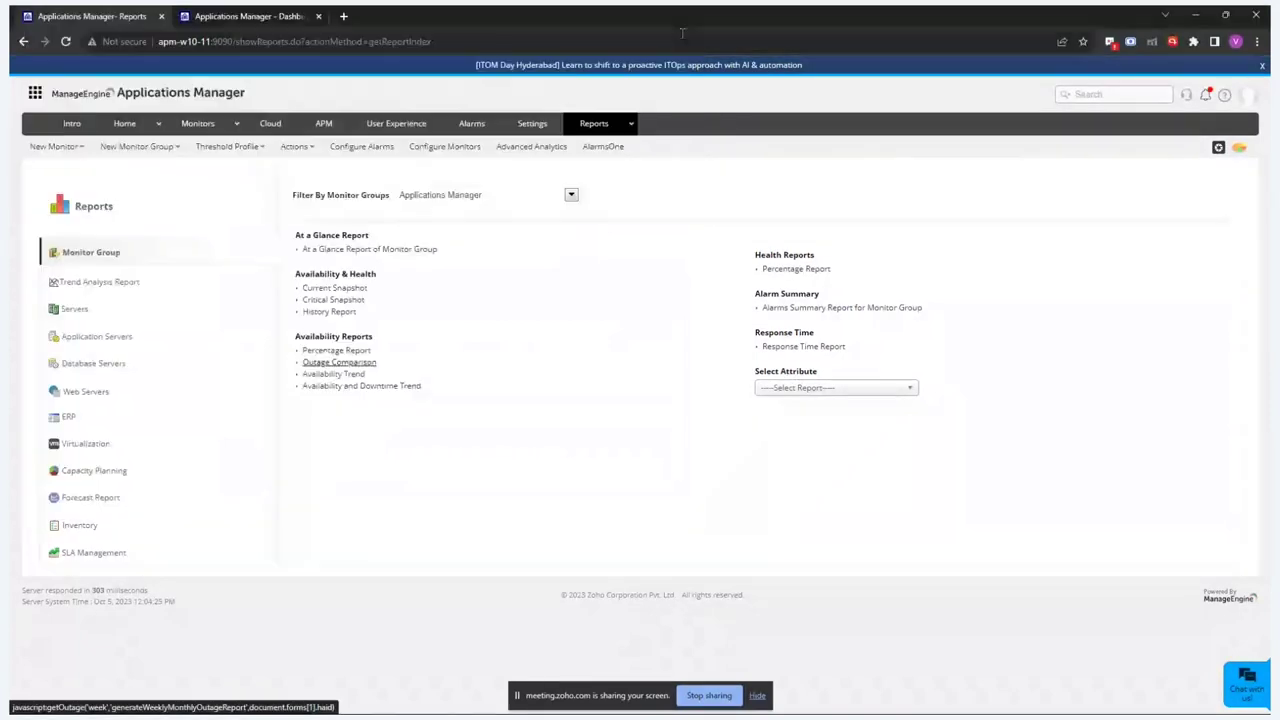
- Review the group's Availability and Downtime Trend report, switch its period to Month, and close it
left_click(343, 389)
scroll(251, 240, "down", 2)
scroll(251, 240, "down", 2)
scroll(180, 189, "up", 5)
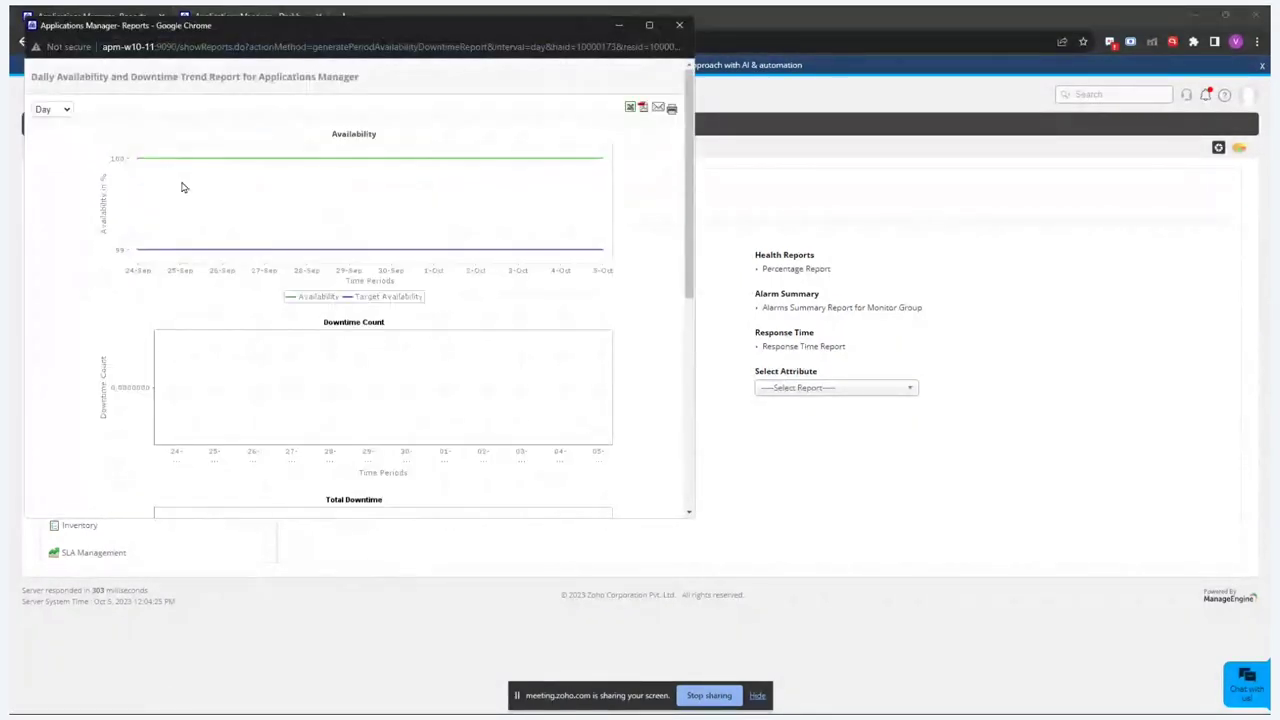
left_click(66, 110)
left_click(50, 144)
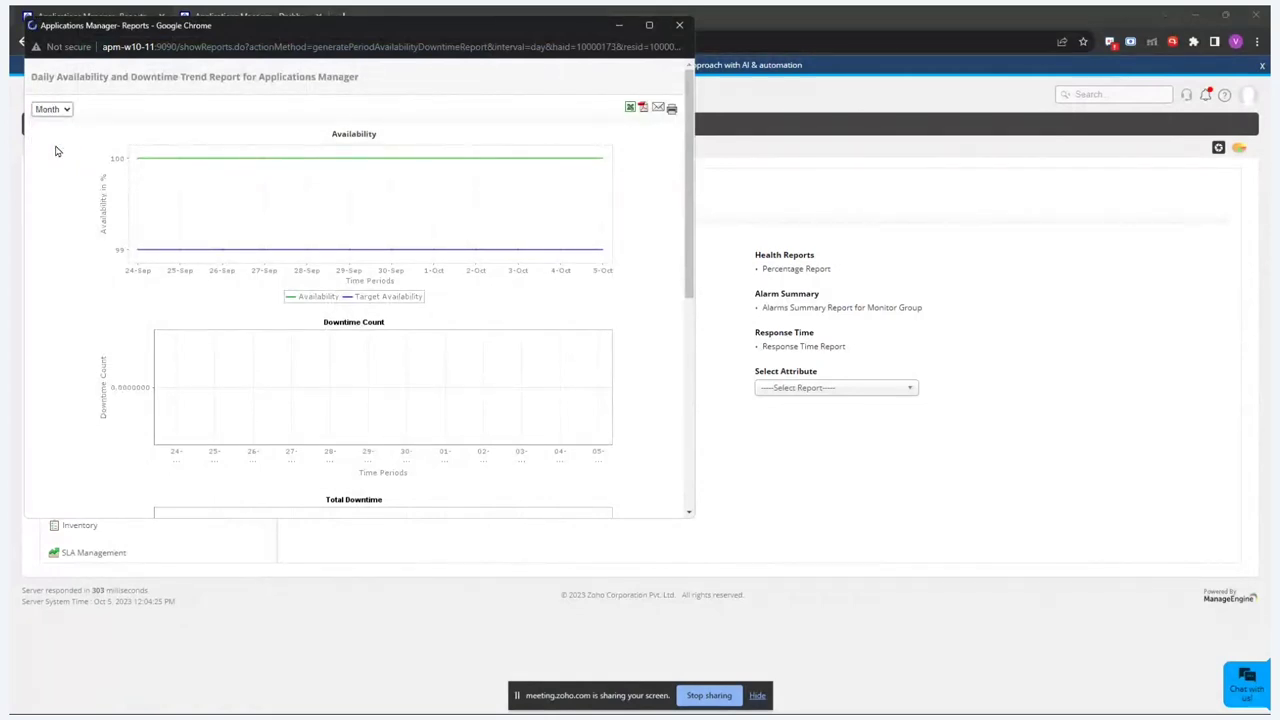
left_click(687, 31)
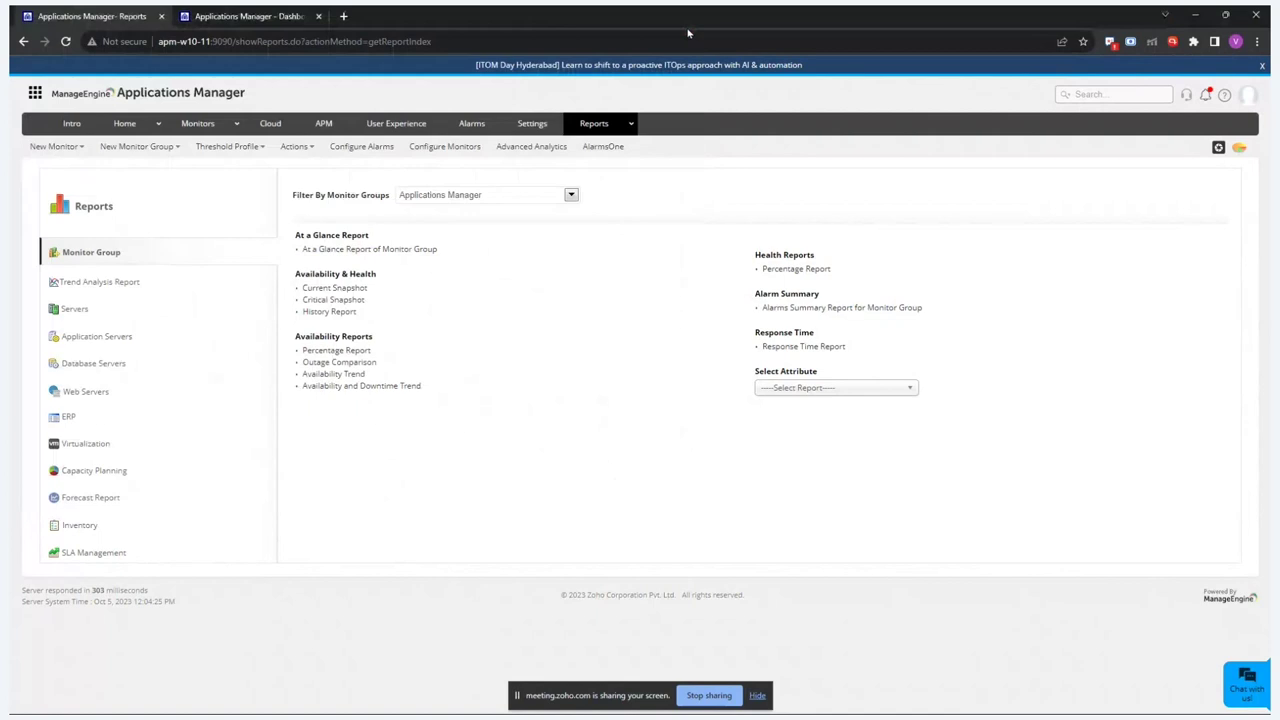
- Review today's response time report for all monitors in the group, check its period choices, and close it
left_click(797, 349)
scroll(388, 305, "down", 1)
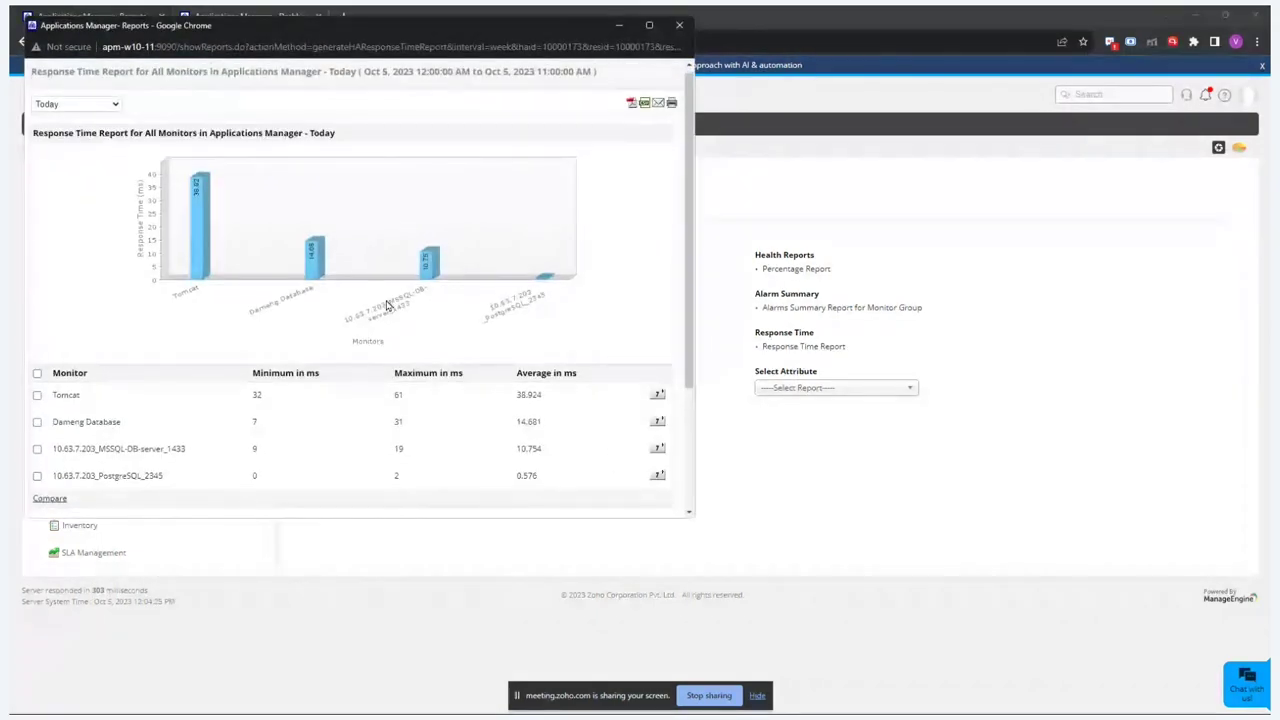
scroll(388, 305, "down", 2)
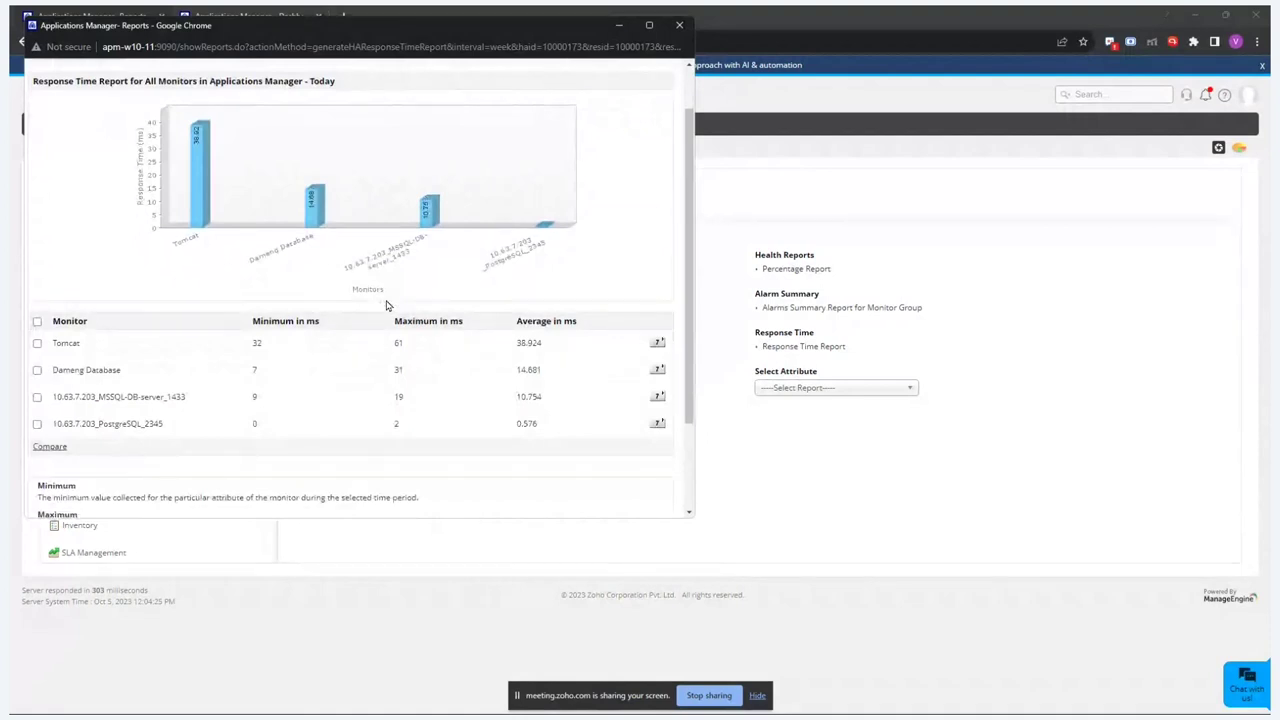
scroll(388, 305, "down", 6)
scroll(388, 305, "up", 8)
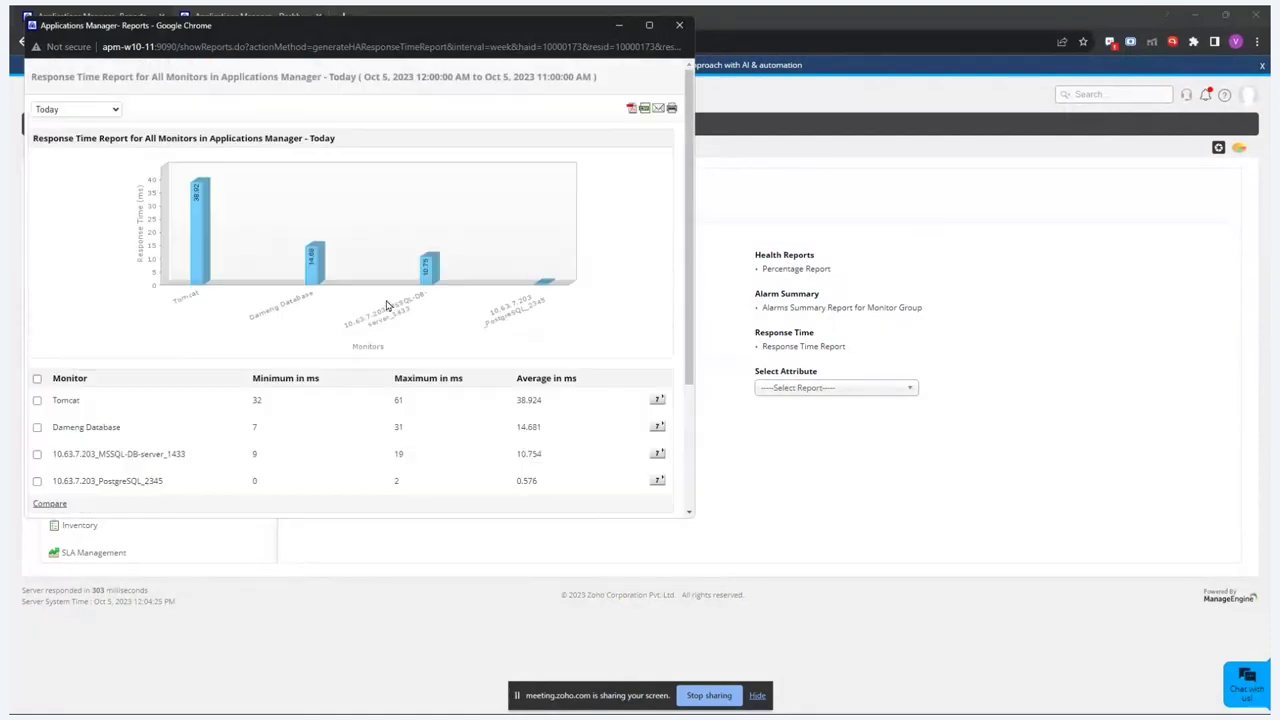
left_click(110, 112)
left_click(110, 112)
left_click(679, 24)
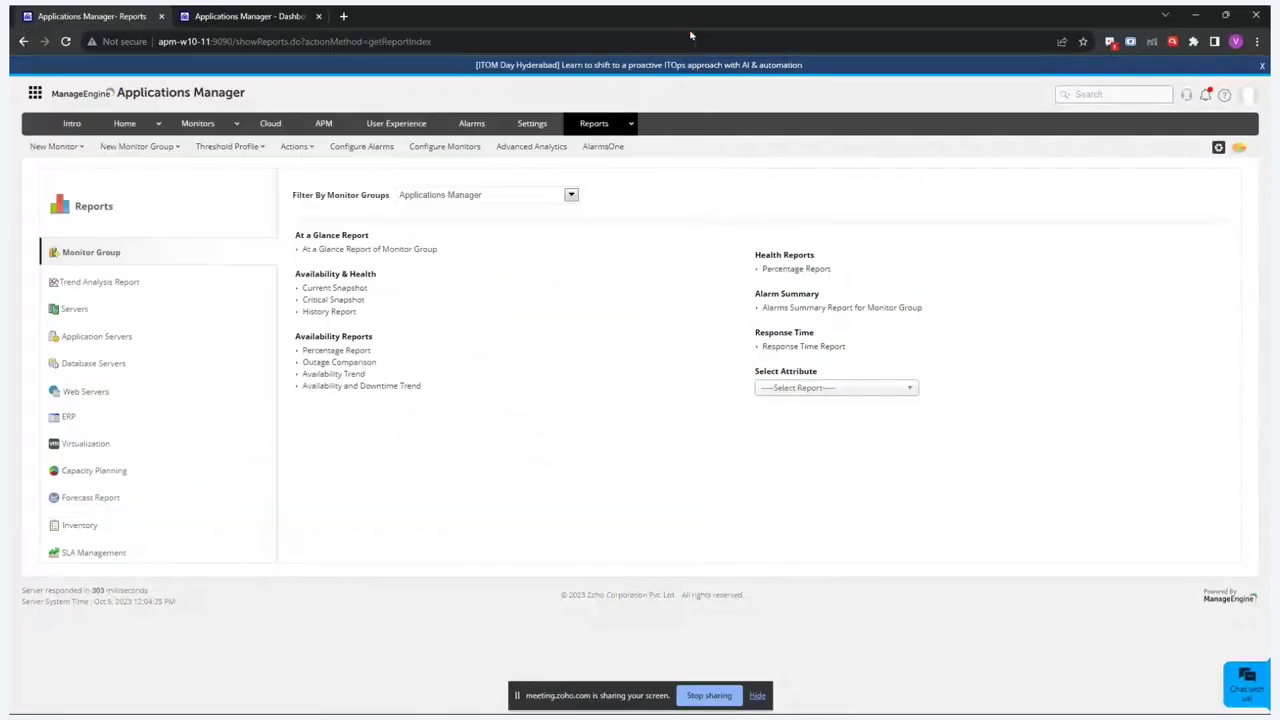
- In the trend analysis reports, select monitor 10.63.7.203_MSSQL-DB-server_1433 and review its downtime history report
left_click(166, 289)
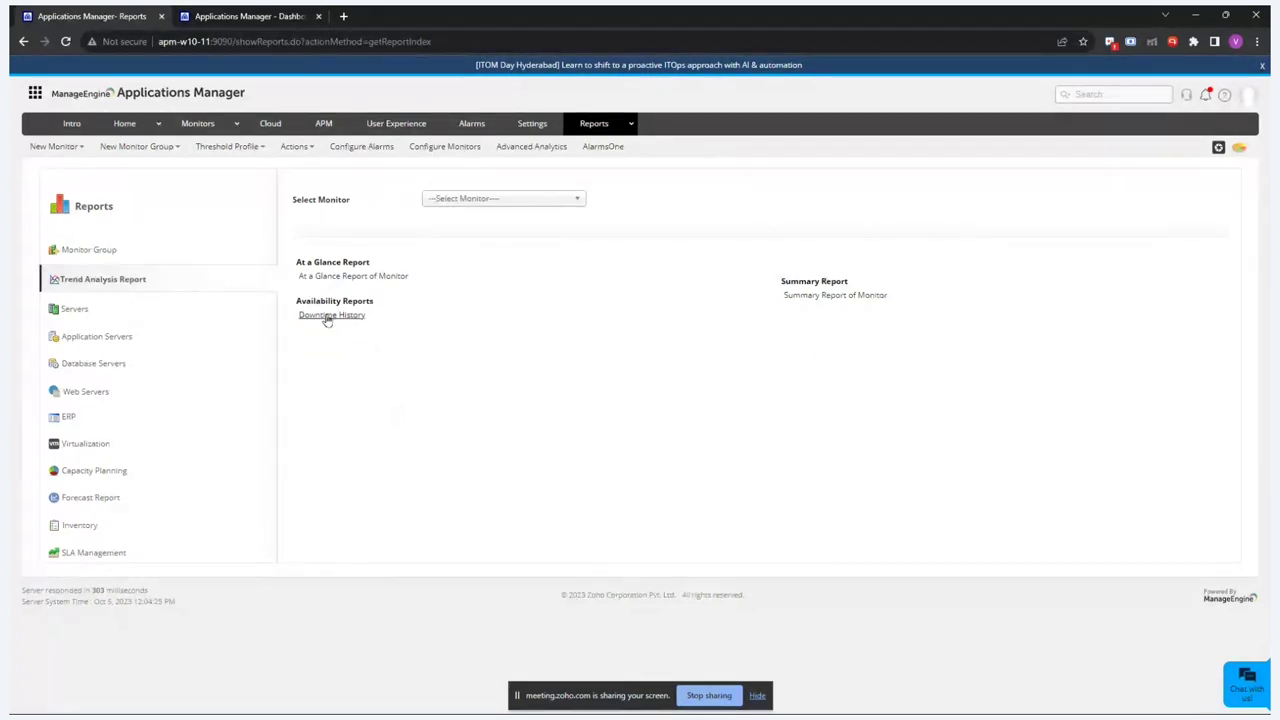
left_click(486, 199)
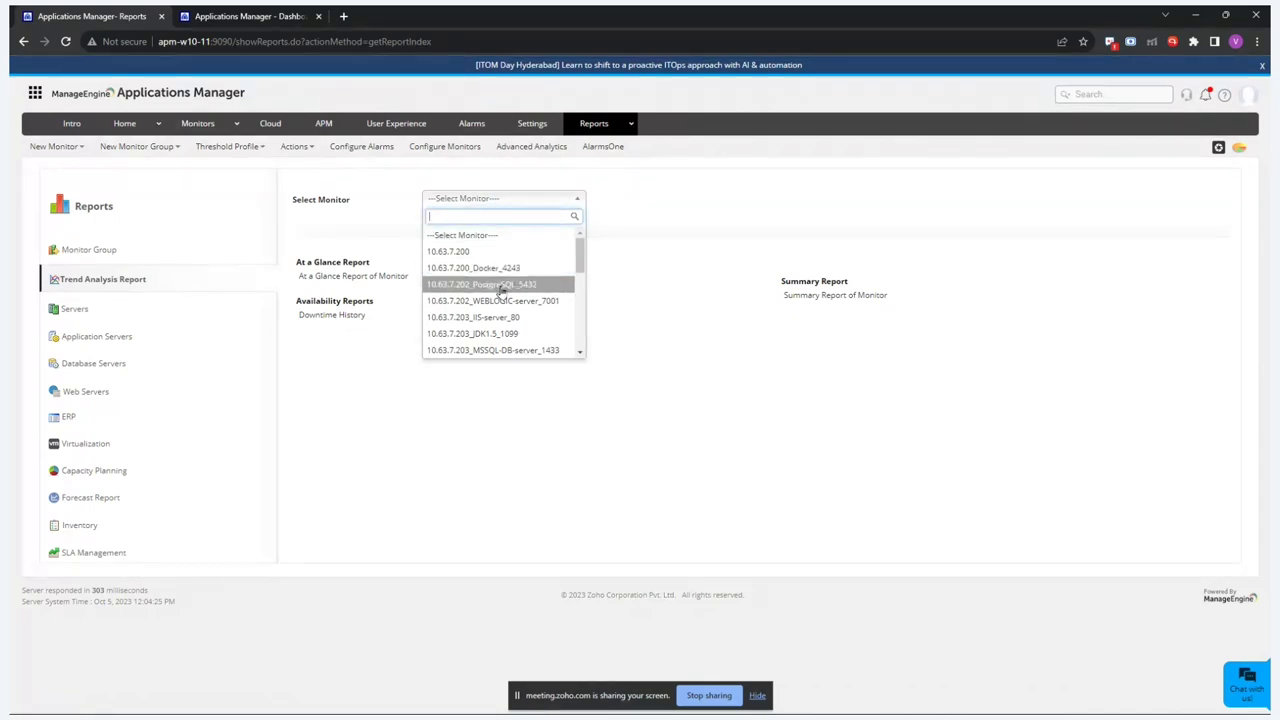
scroll(500, 290, "down", 2)
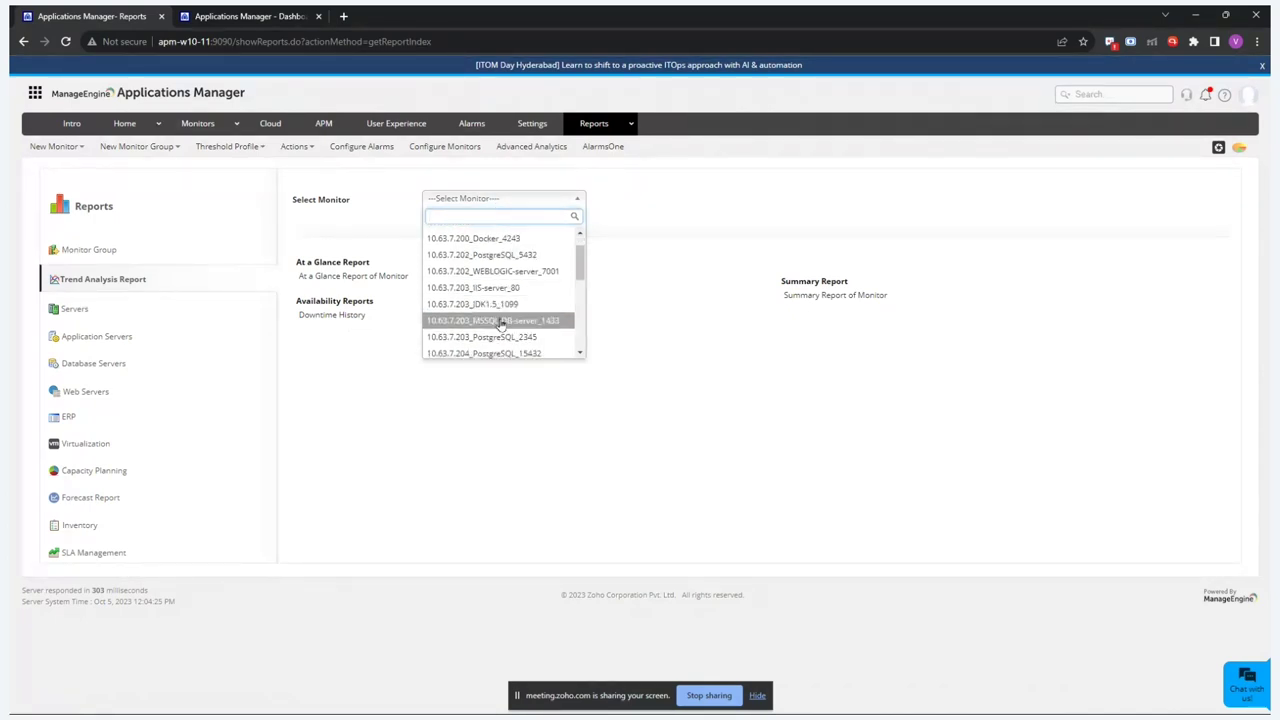
left_click(502, 323)
left_click(350, 316)
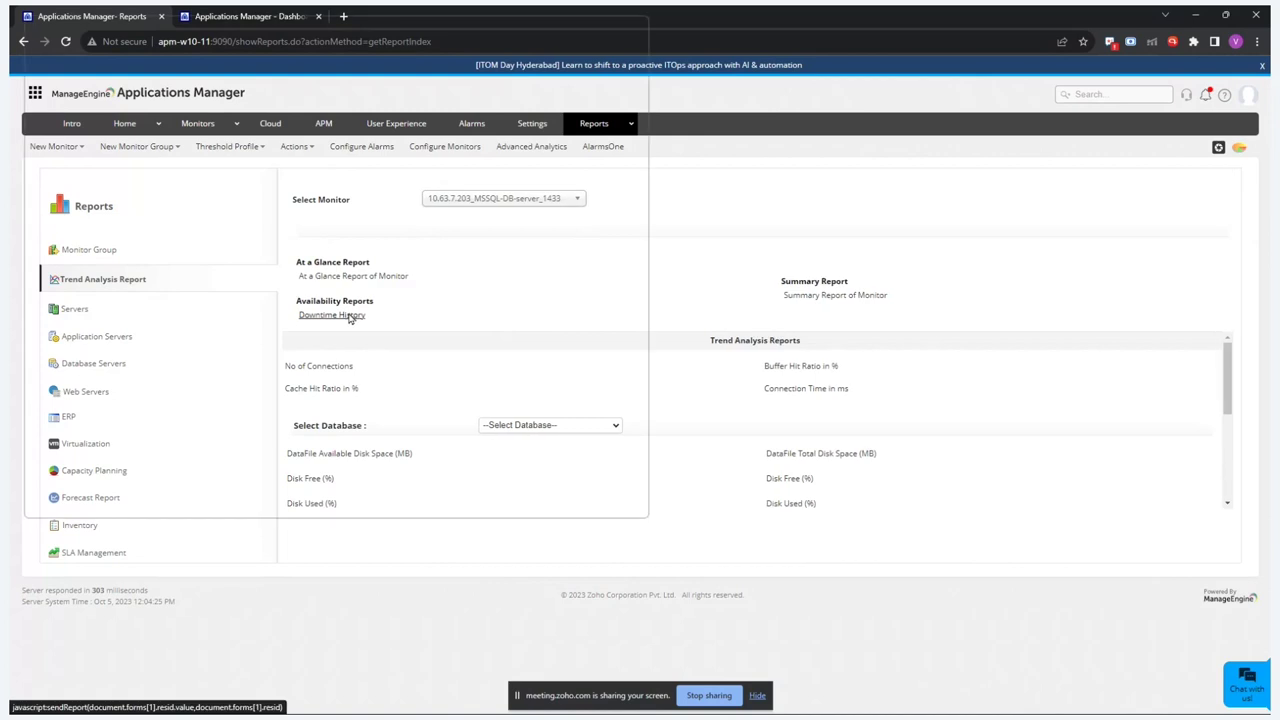
scroll(350, 318, "down", 3)
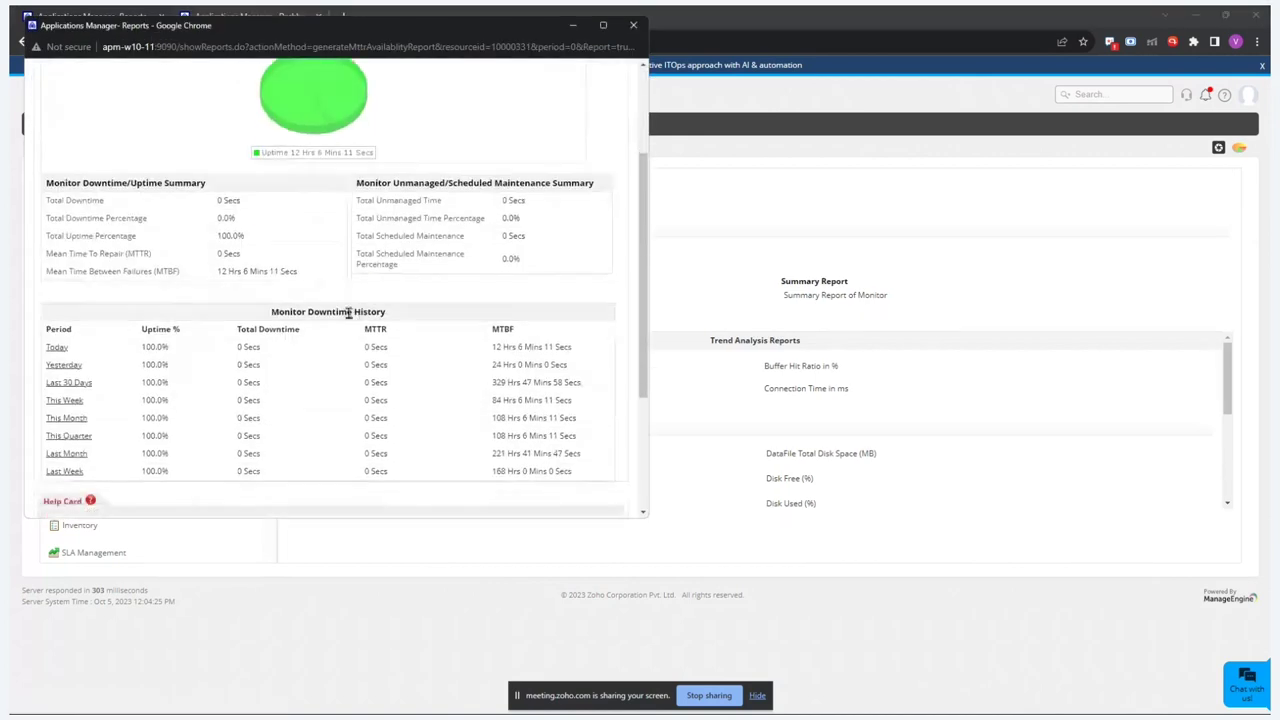
scroll(350, 316, "down", 2)
scroll(350, 317, "up", 5)
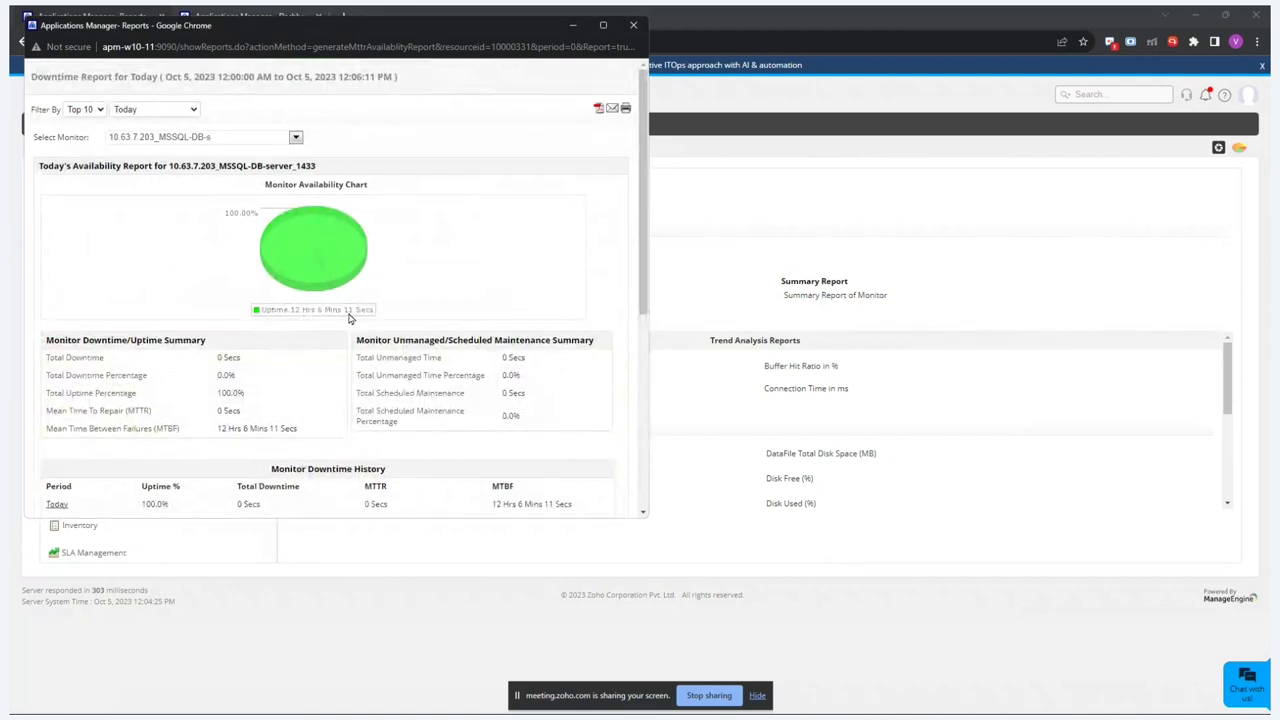
- Close the downtime report, review the SQL monitor's No of Connections history for the last 7 days, and close it
left_click(634, 25)
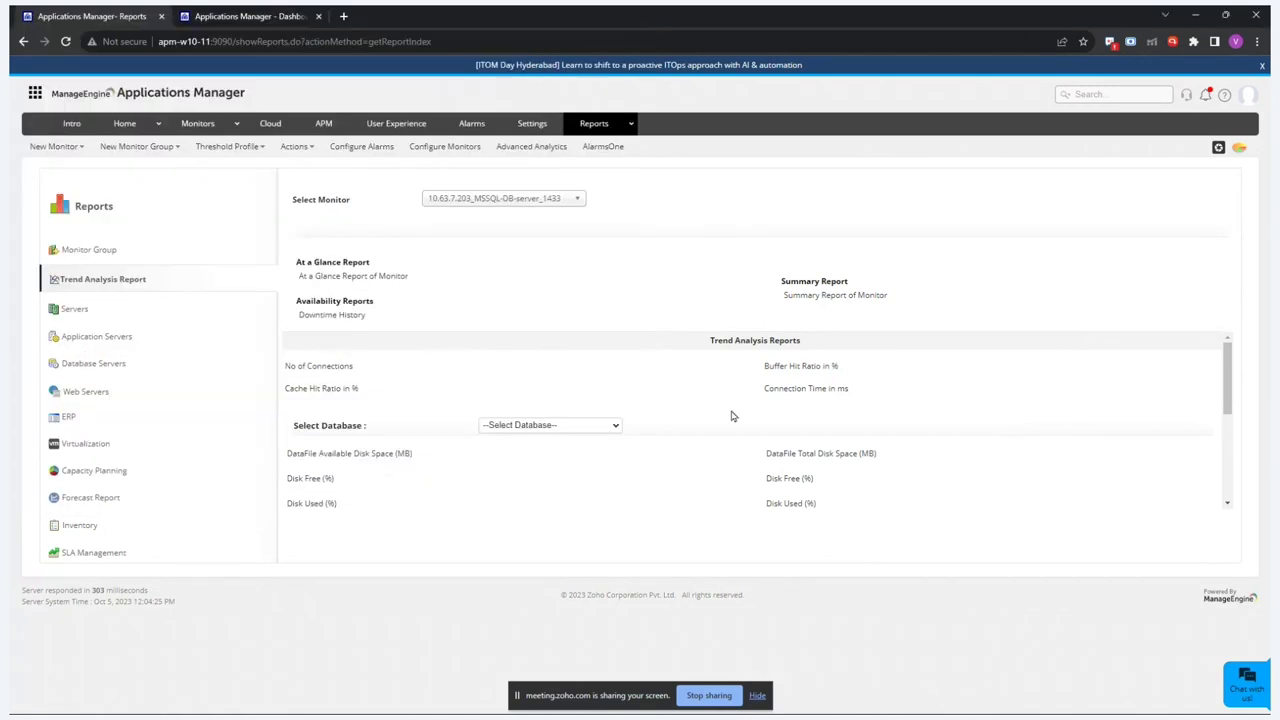
left_click(330, 370)
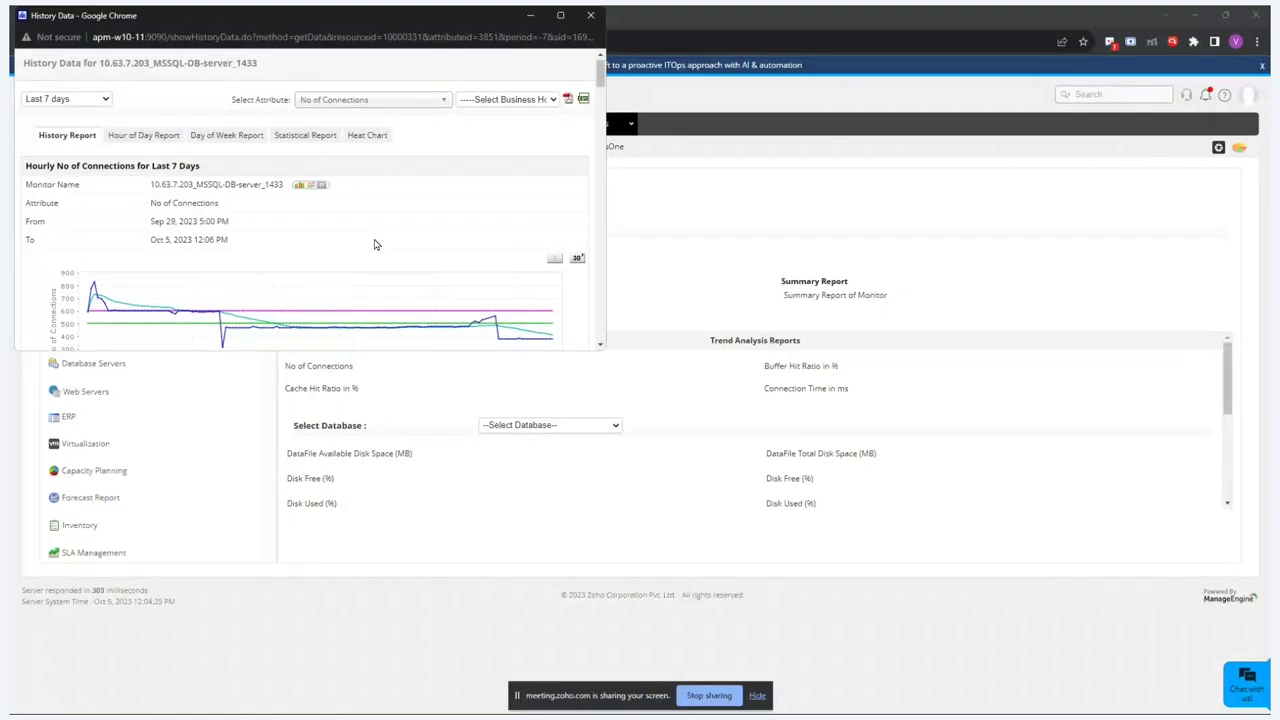
scroll(375, 244, "down", 3)
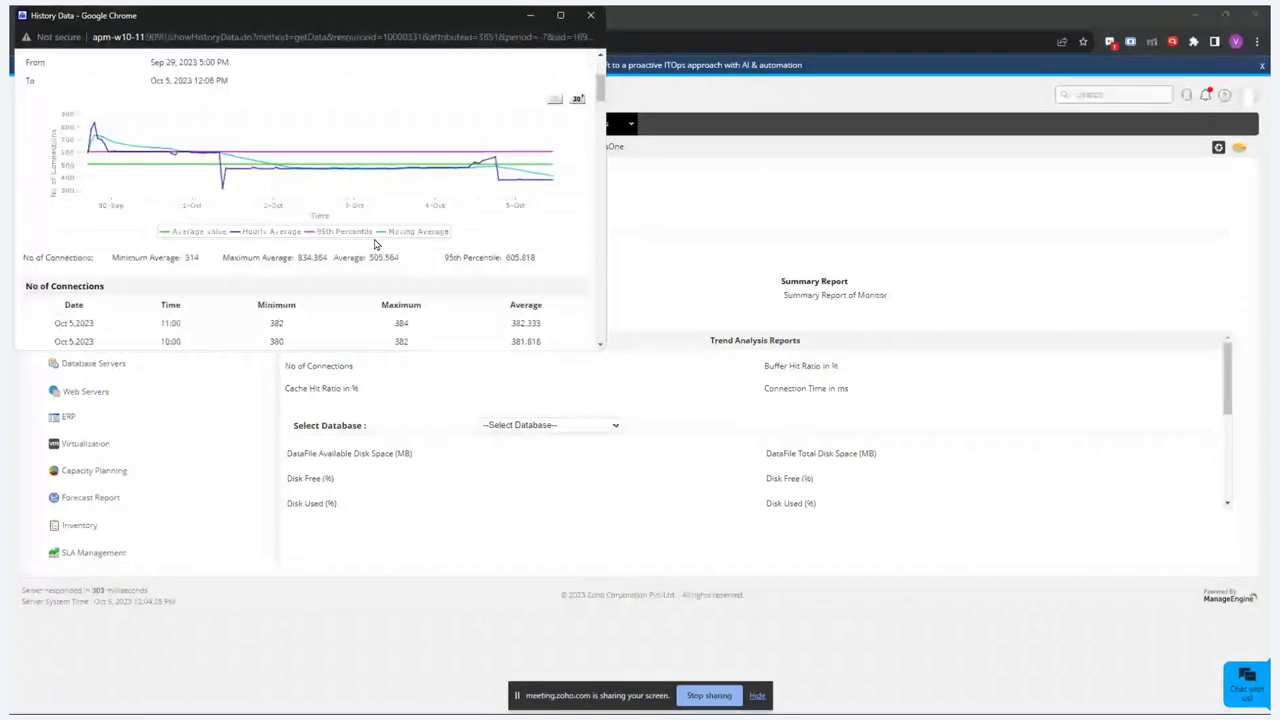
left_click(593, 16)
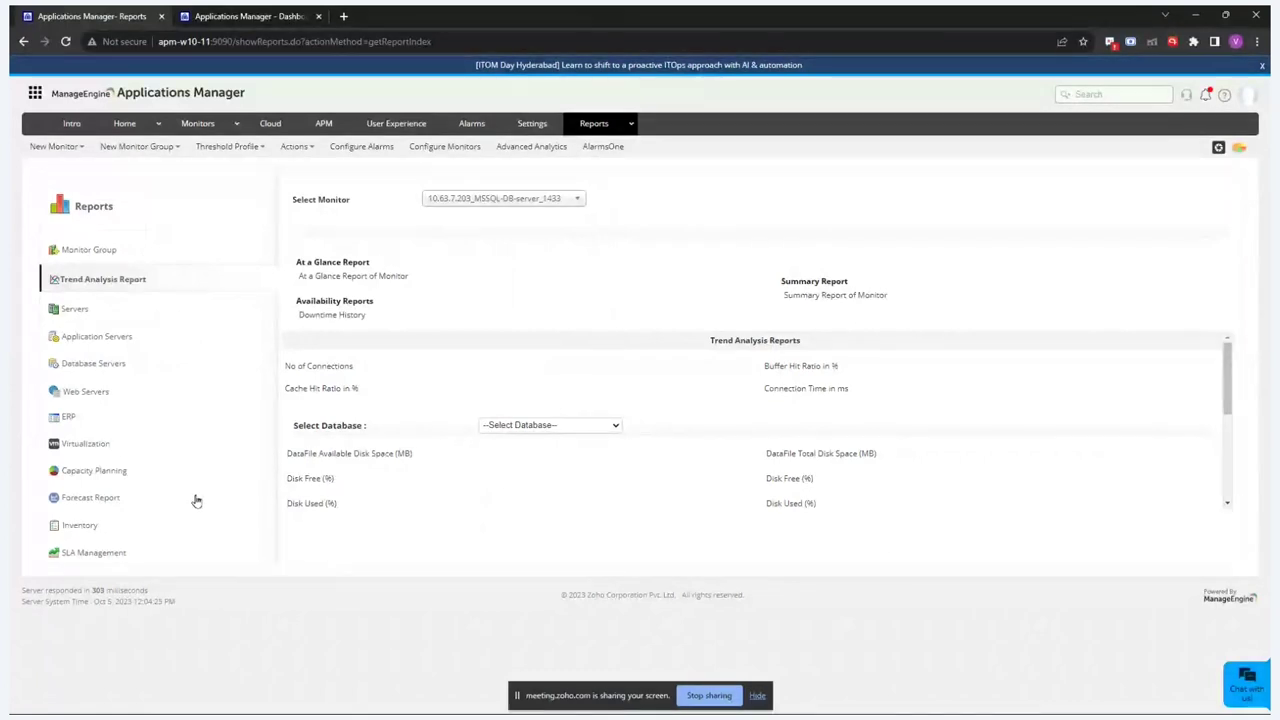
- In the Capacity Planning reports, view the Undersized Servers report with its utilization table and diagnosis settings
left_click(141, 476)
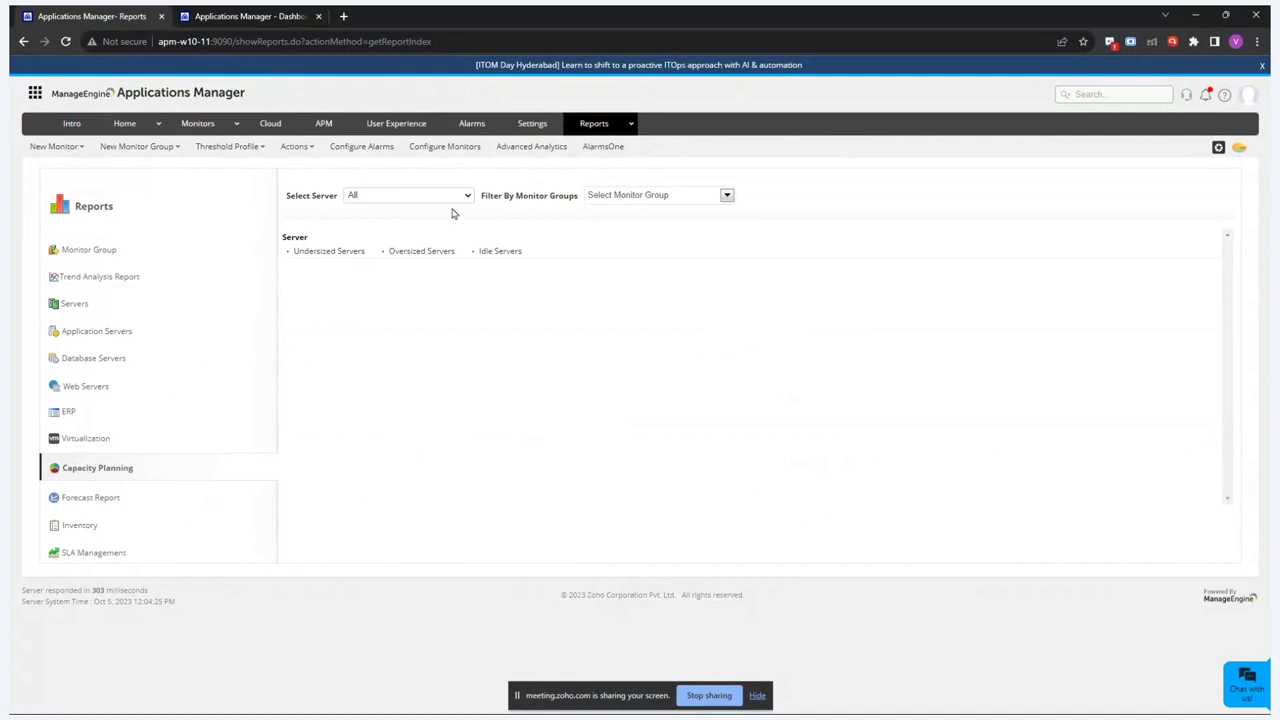
left_click(352, 253)
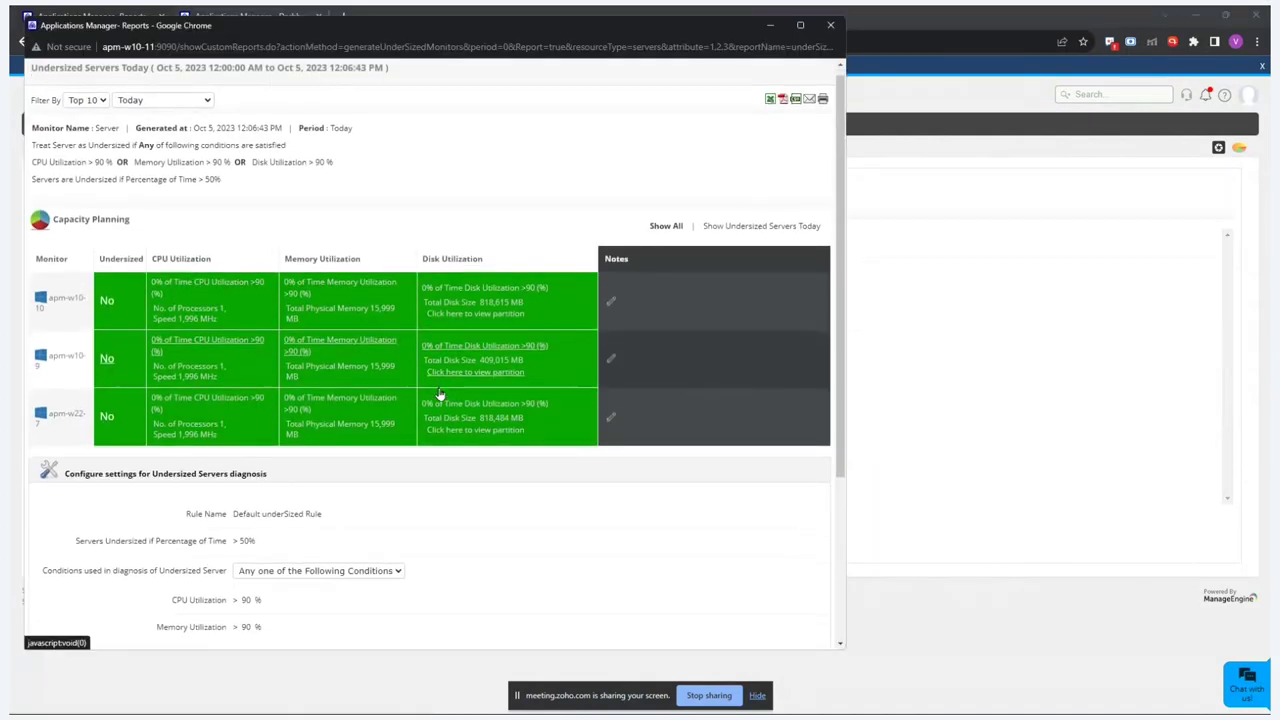
scroll(438, 393, "down", 1)
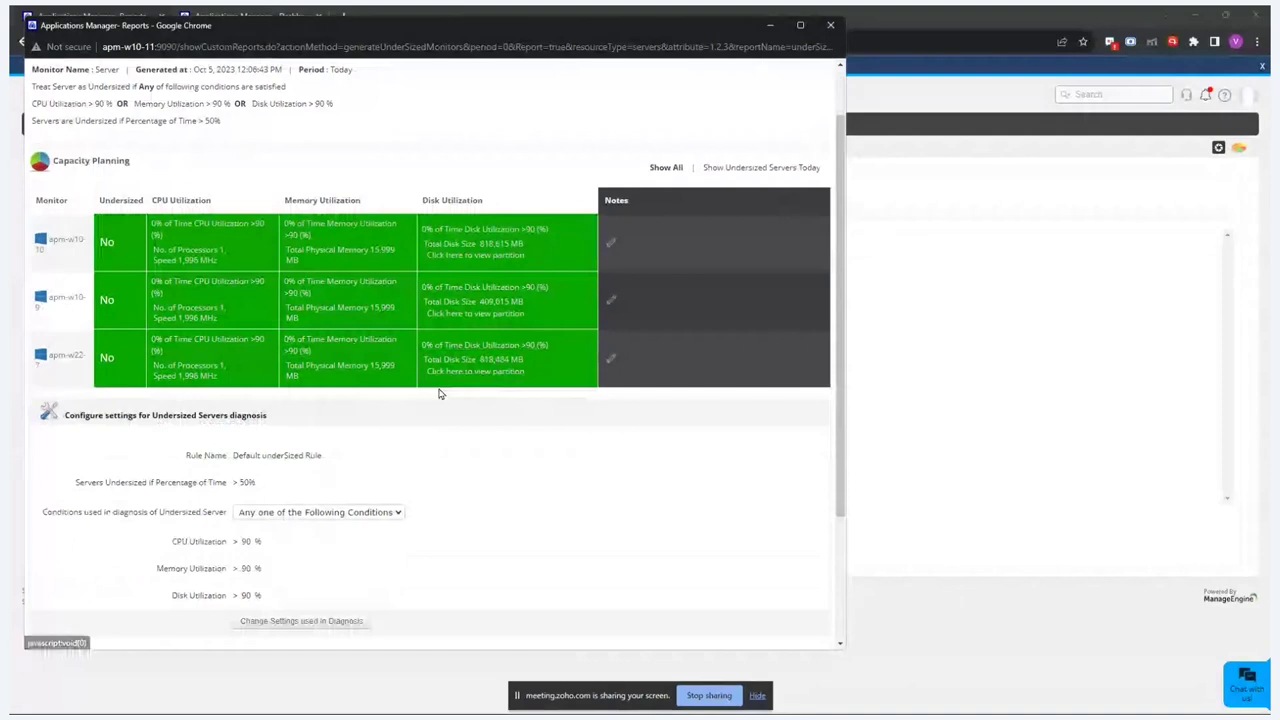
scroll(438, 393, "down", 1)
scroll(438, 393, "down", 1)
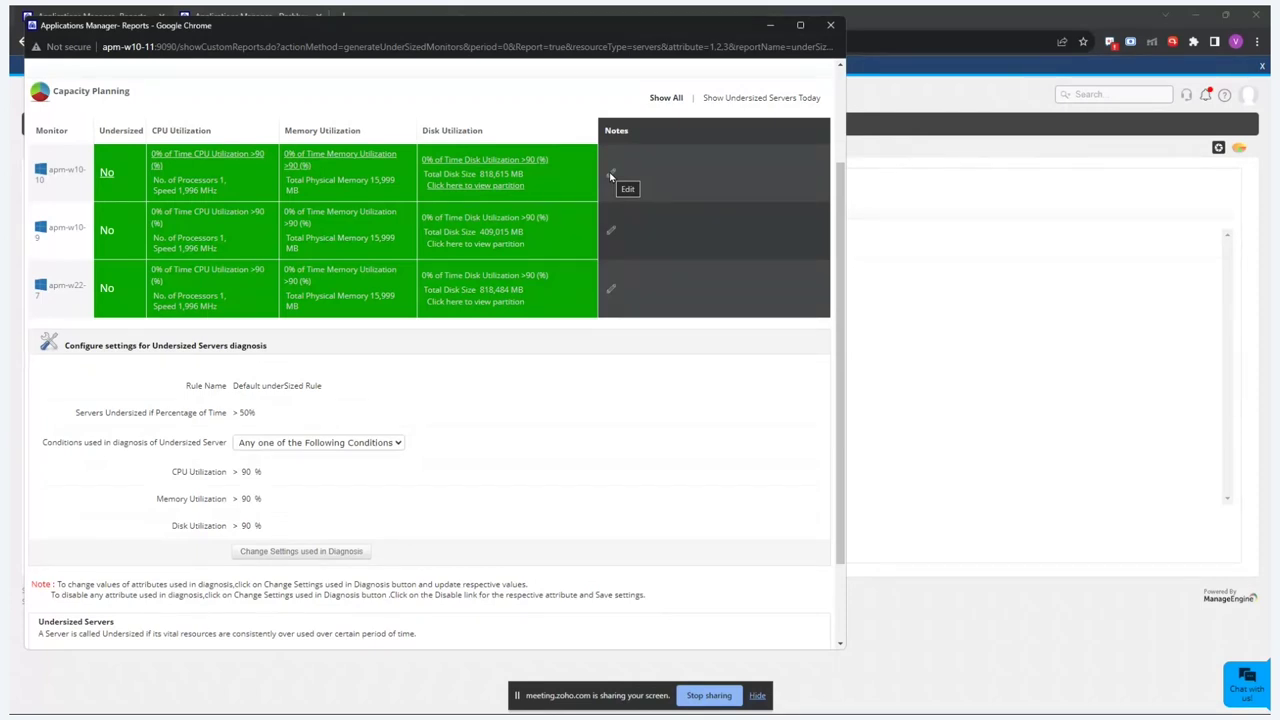
scroll(587, 362, "down", 1)
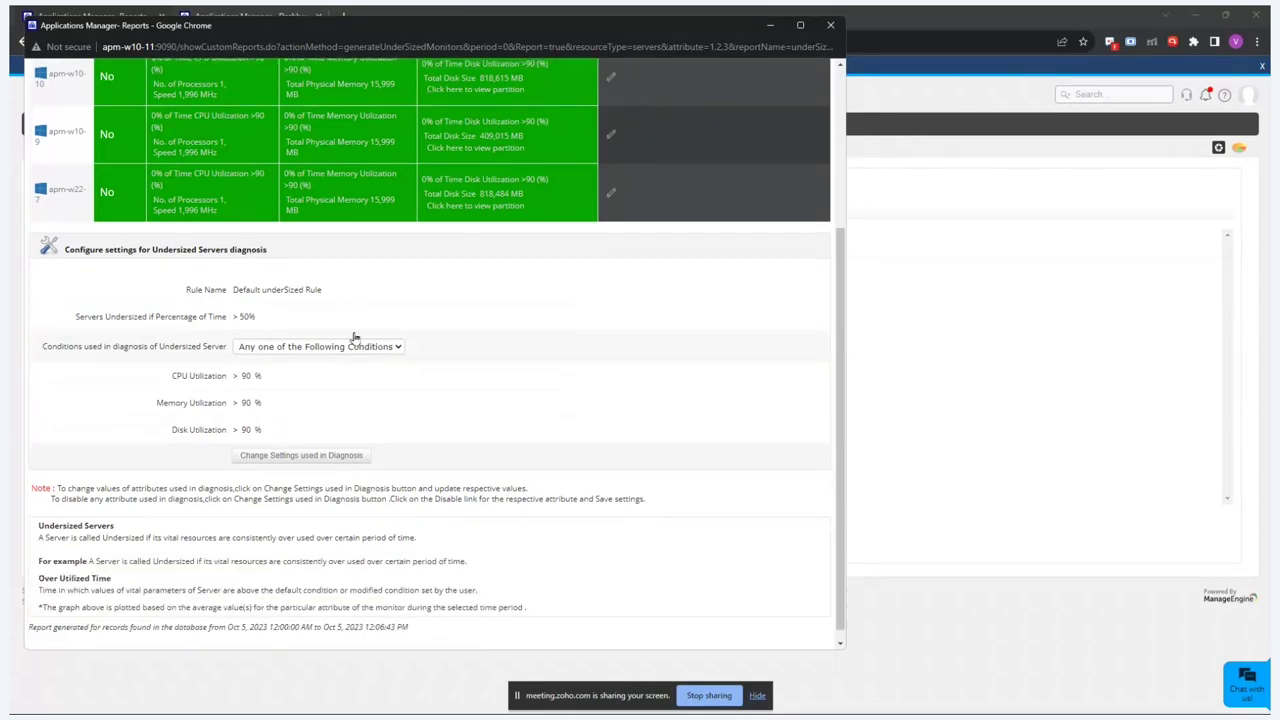
- Check the condition choices used in diagnosing undersized servers and close the report
left_click(346, 346)
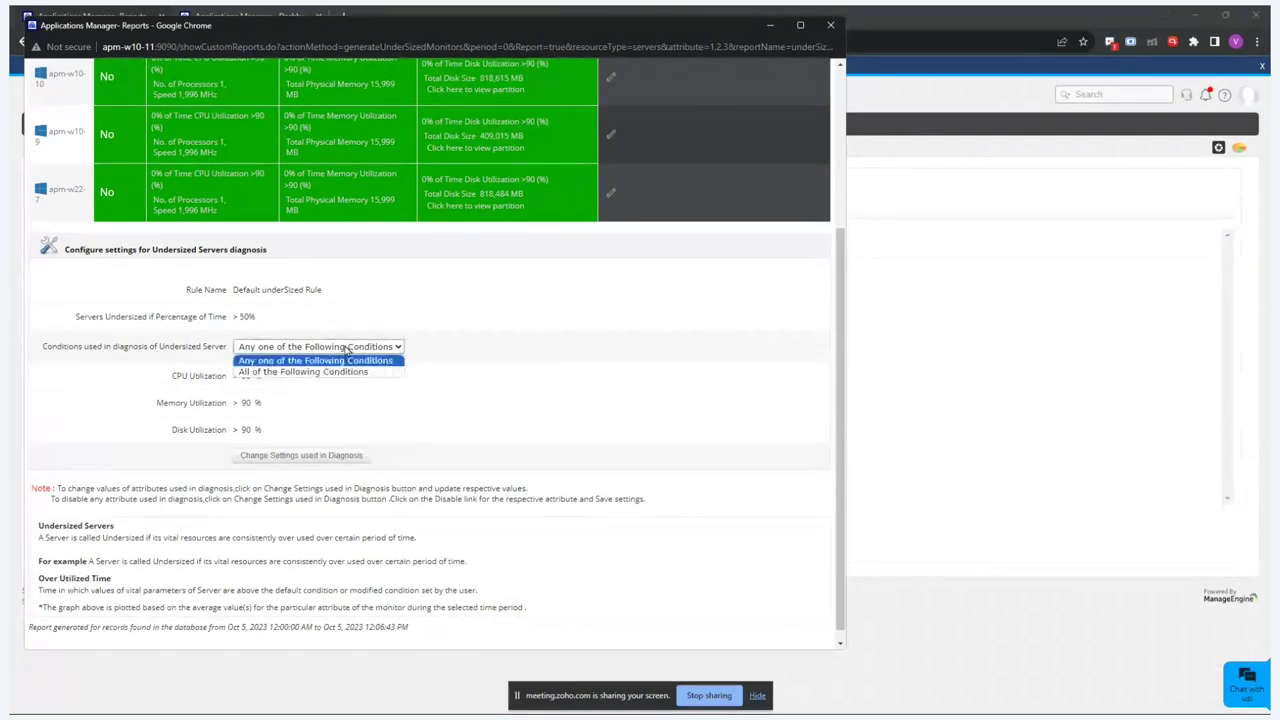
left_click(346, 346)
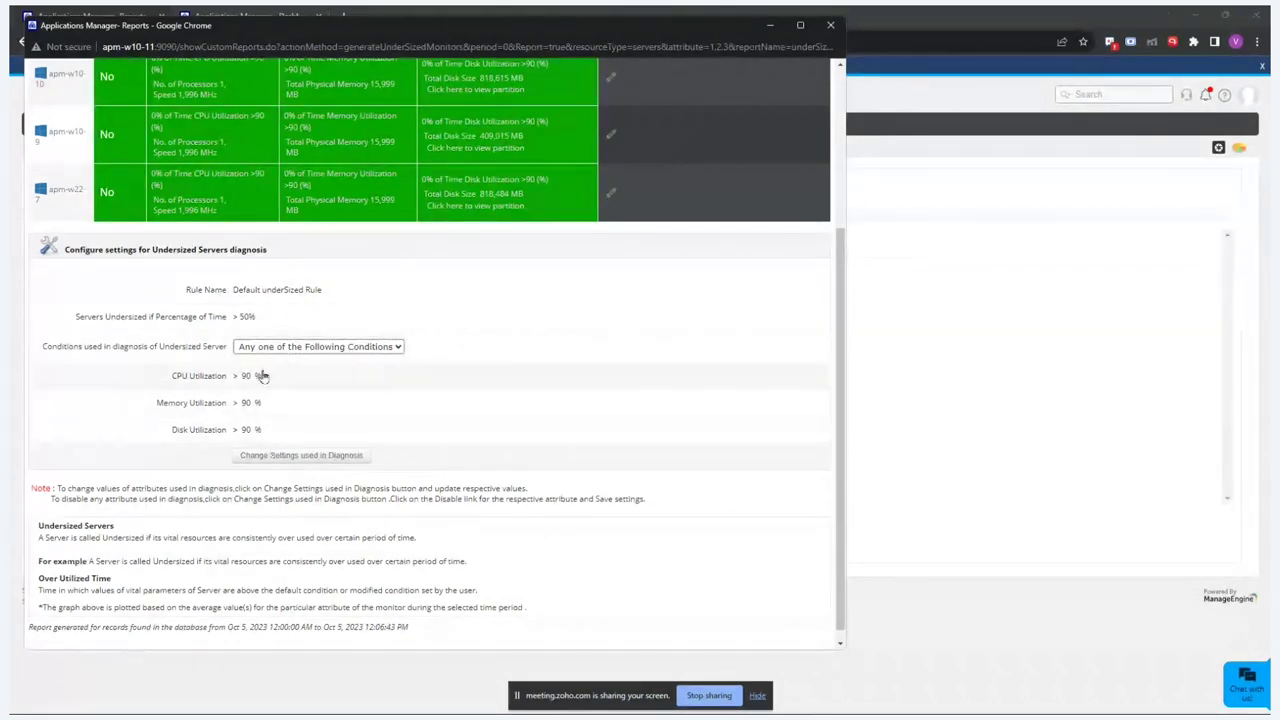
scroll(260, 428, "up", 2)
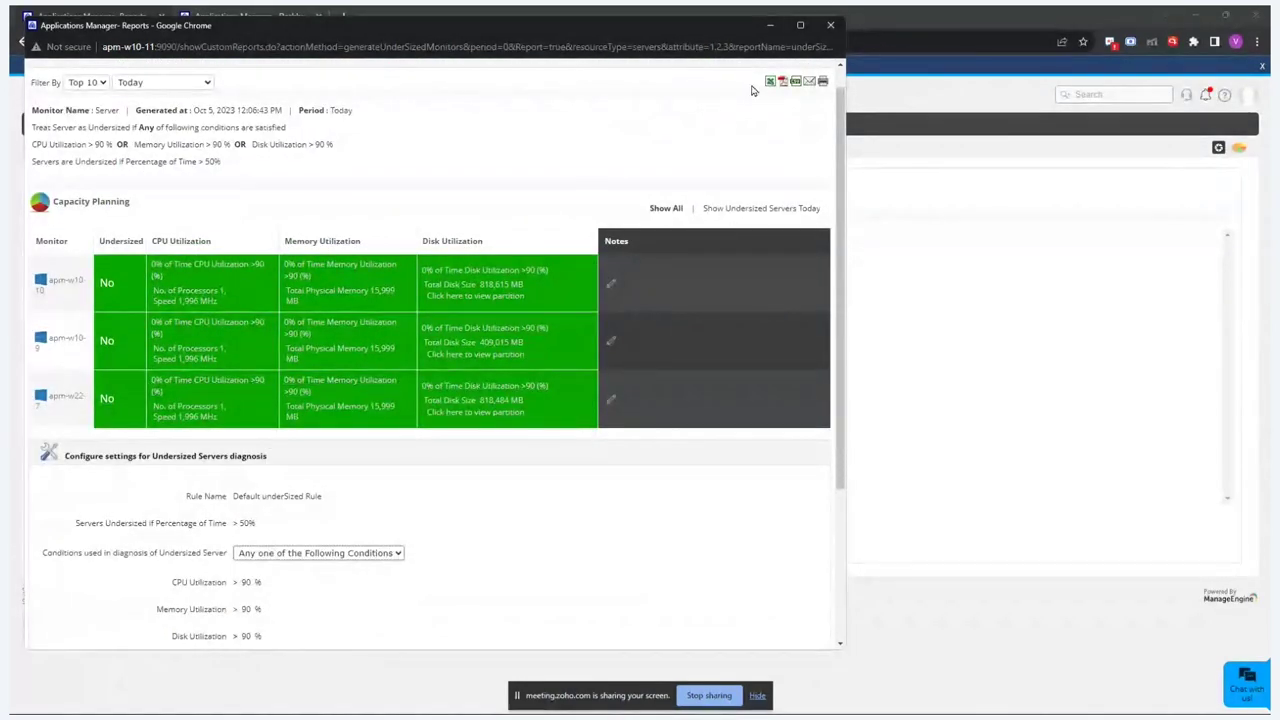
left_click(834, 25)
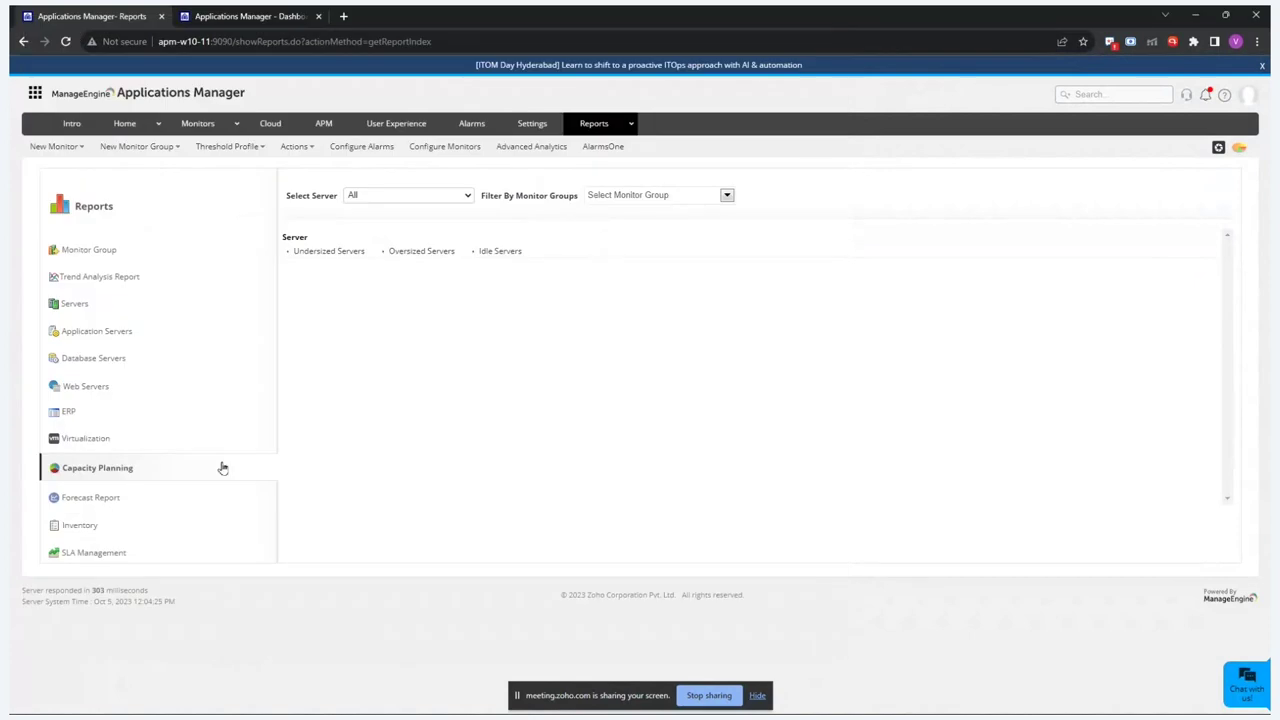
- In the Forecast Report section, set the monitor type to Database Servers
left_click(182, 504)
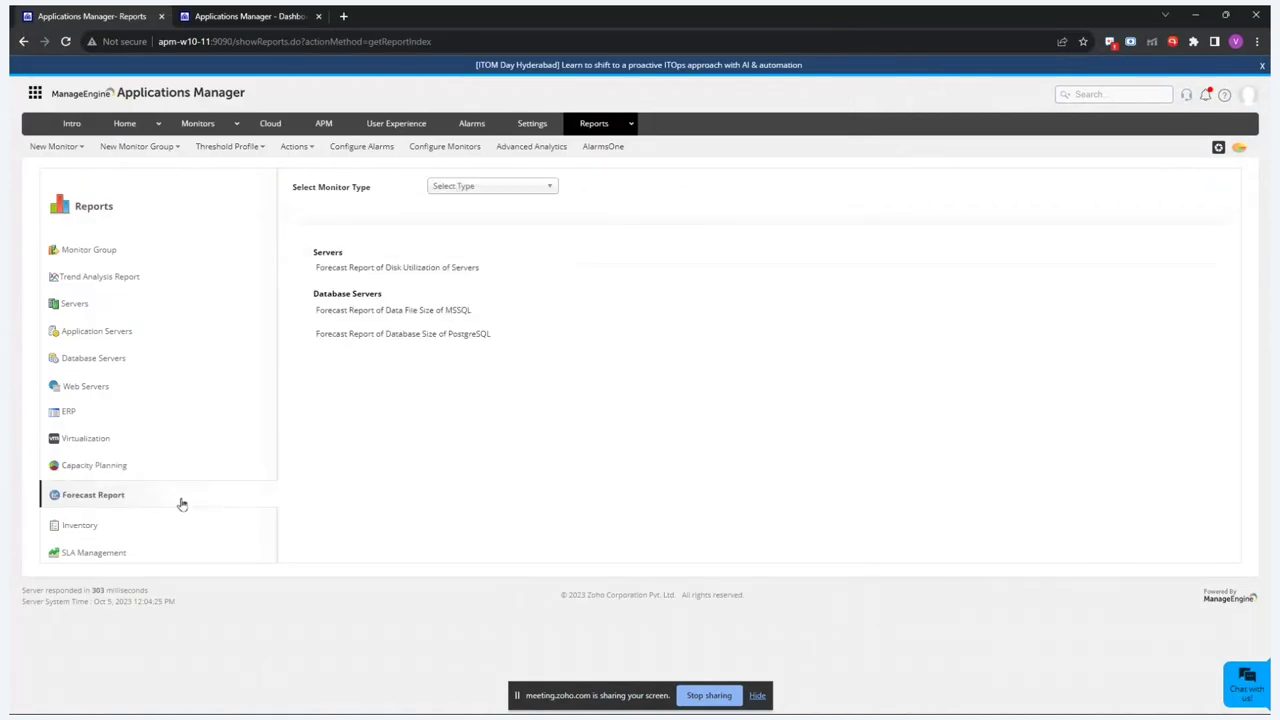
left_click(506, 189)
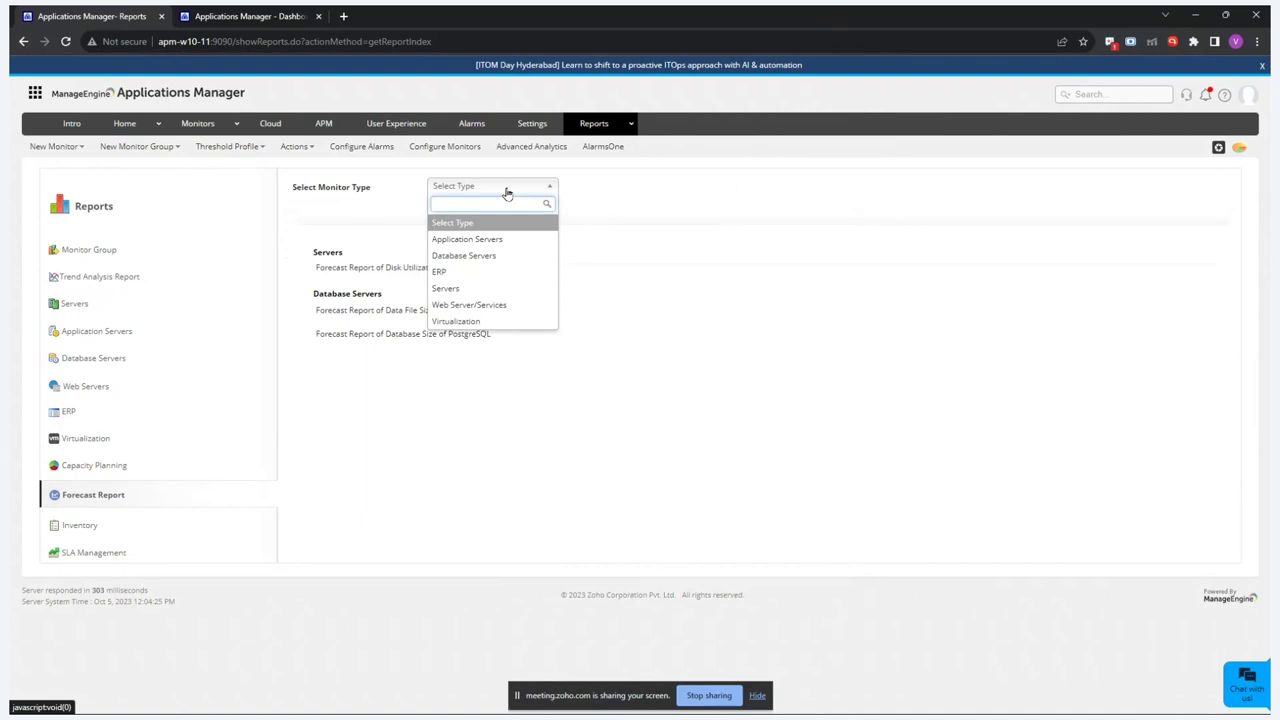
left_click(497, 257)
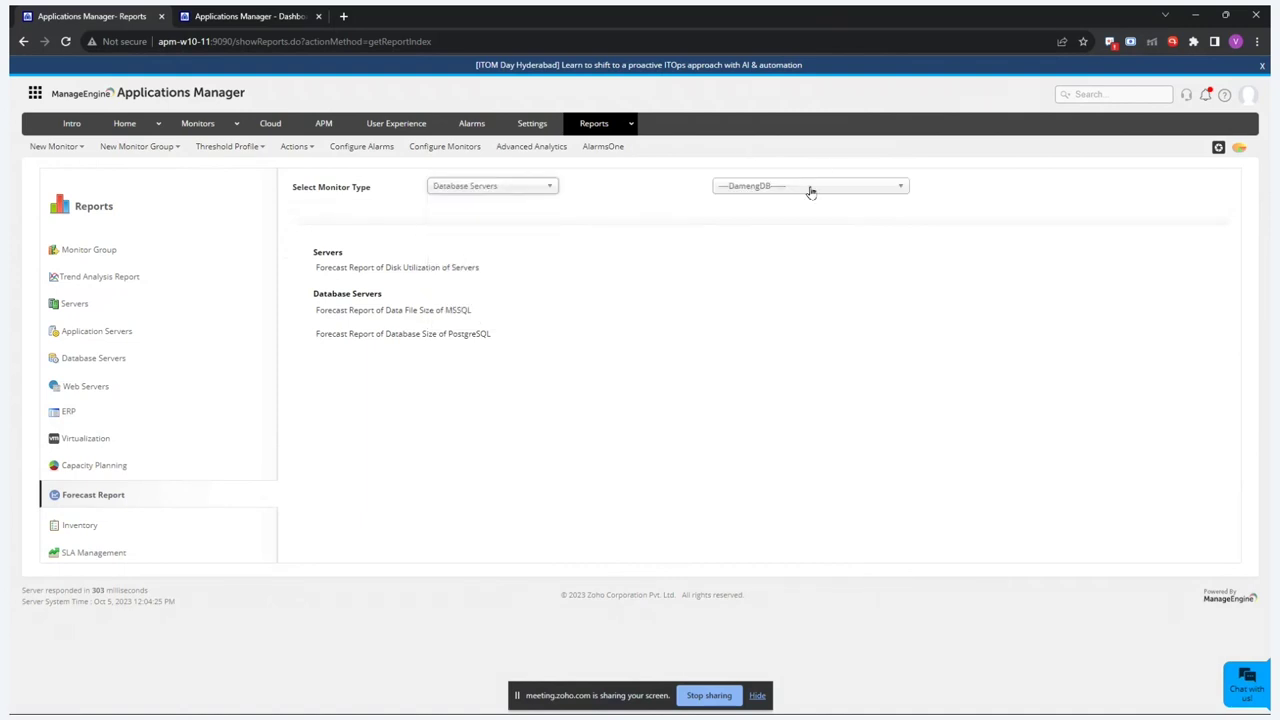
- View the Forecast Report of Disk Utilization of Servers, examine its growth charts and per-disk forecast table, and close it
left_click(416, 272)
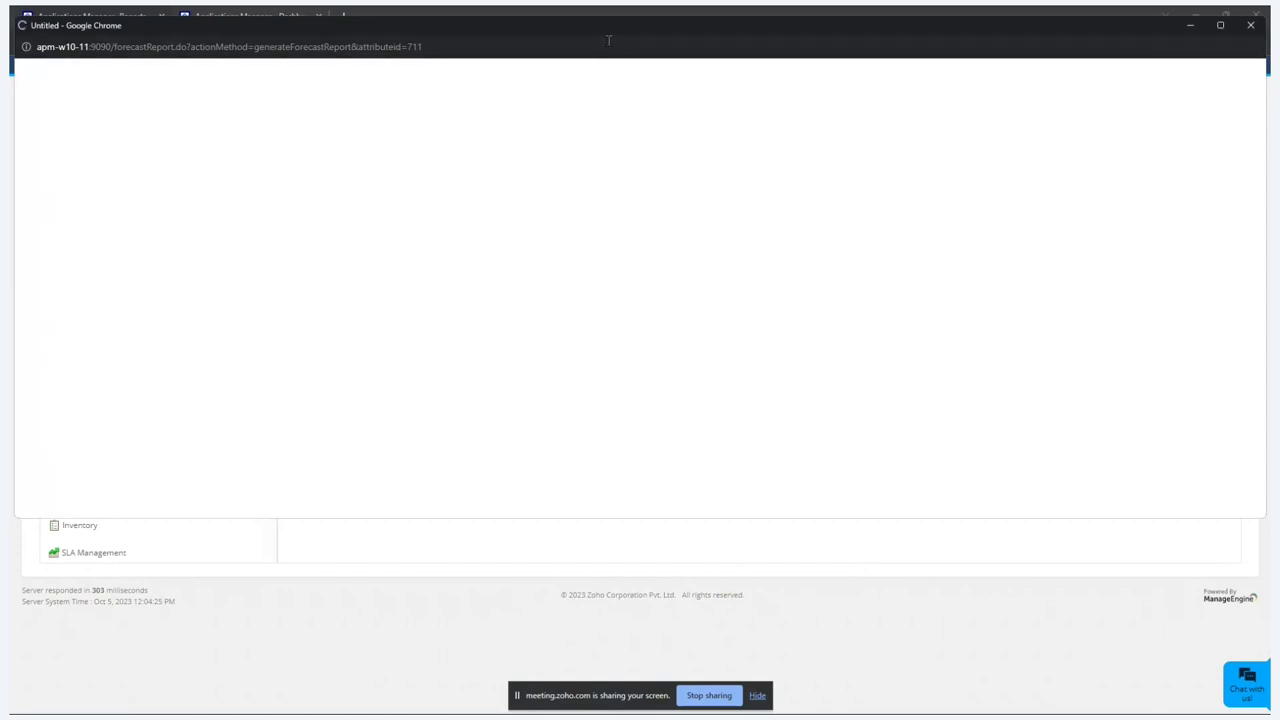
left_click_drag(613, 31, 604, 76)
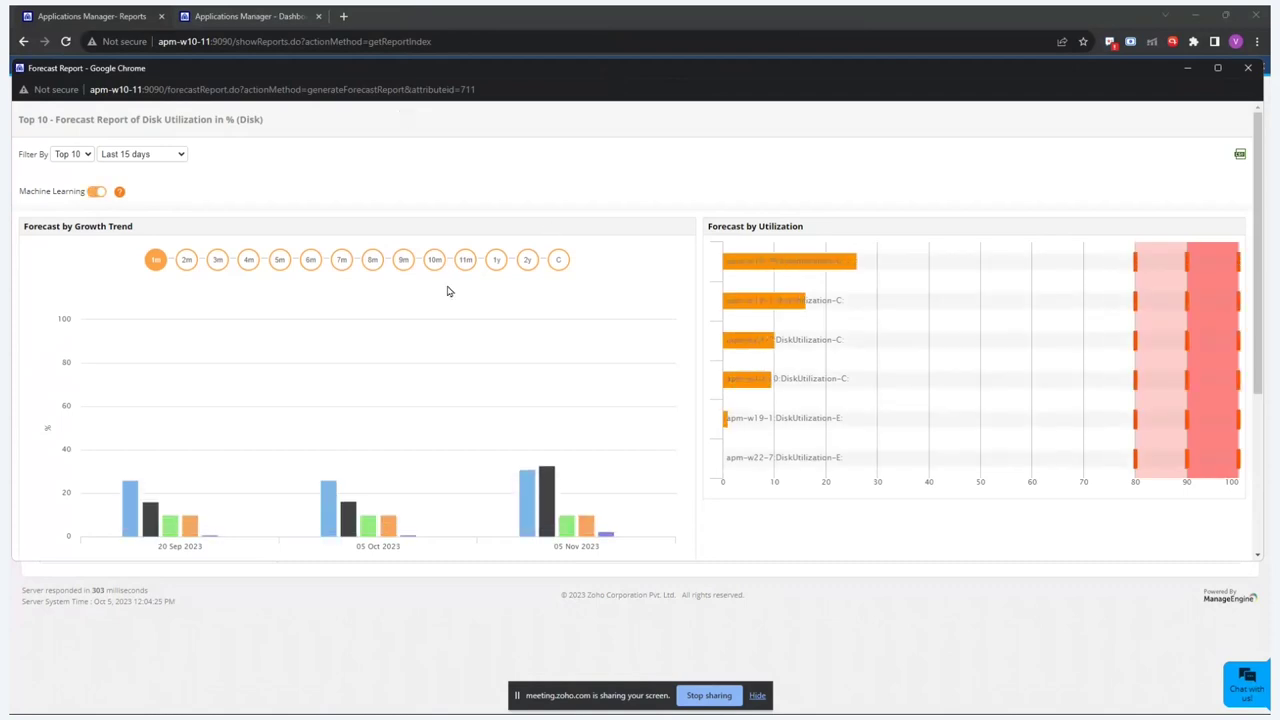
scroll(447, 291, "down", 3)
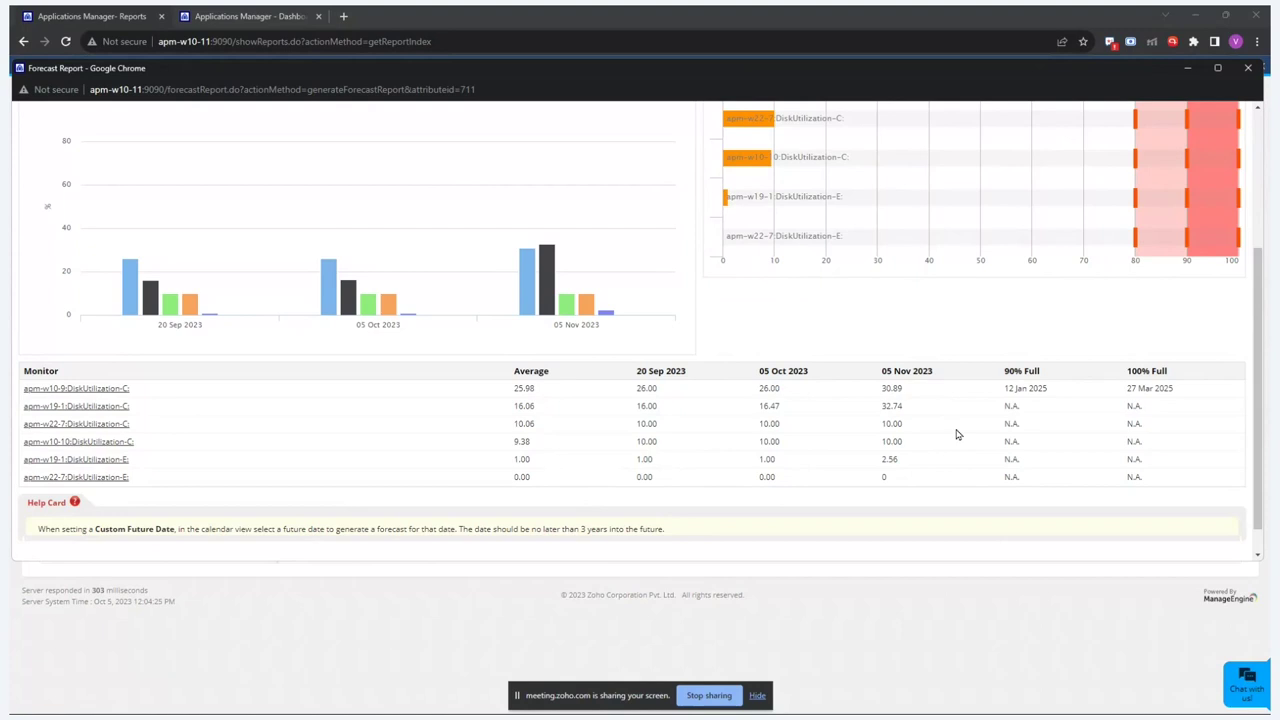
scroll(957, 434, "up", 1)
scroll(957, 434, "up", 3)
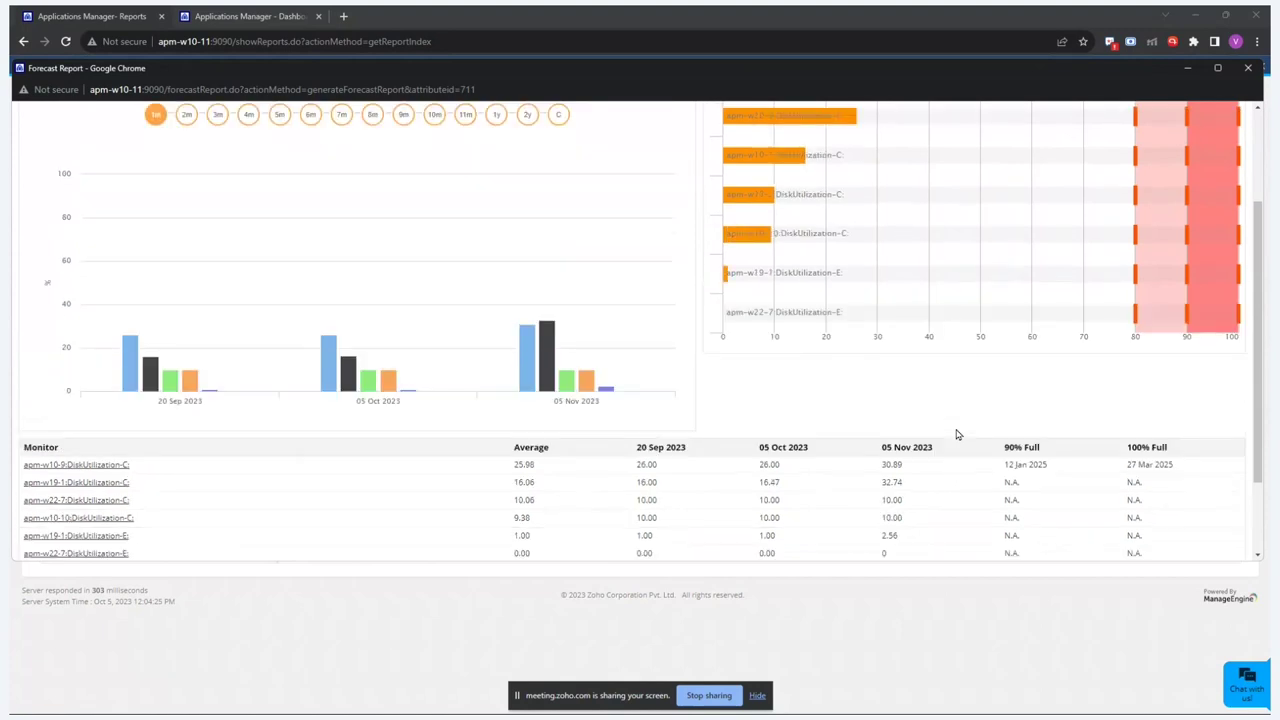
scroll(957, 434, "down", 1)
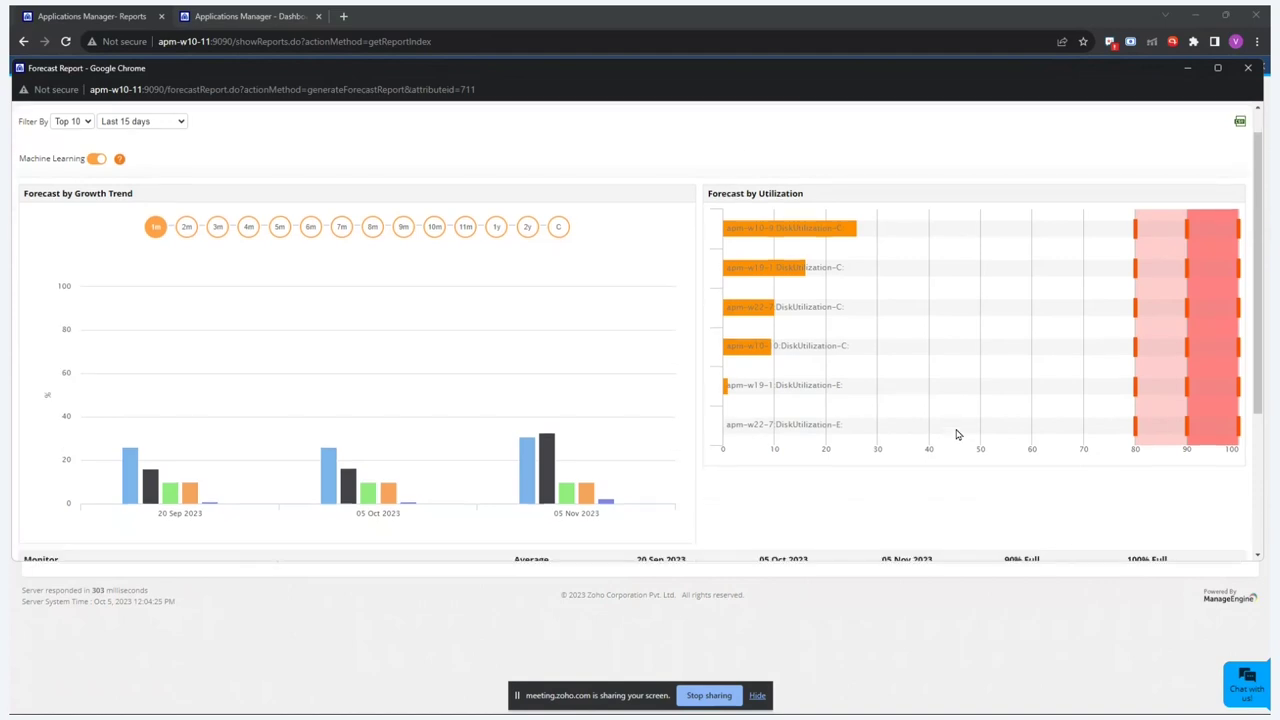
left_click(1248, 68)
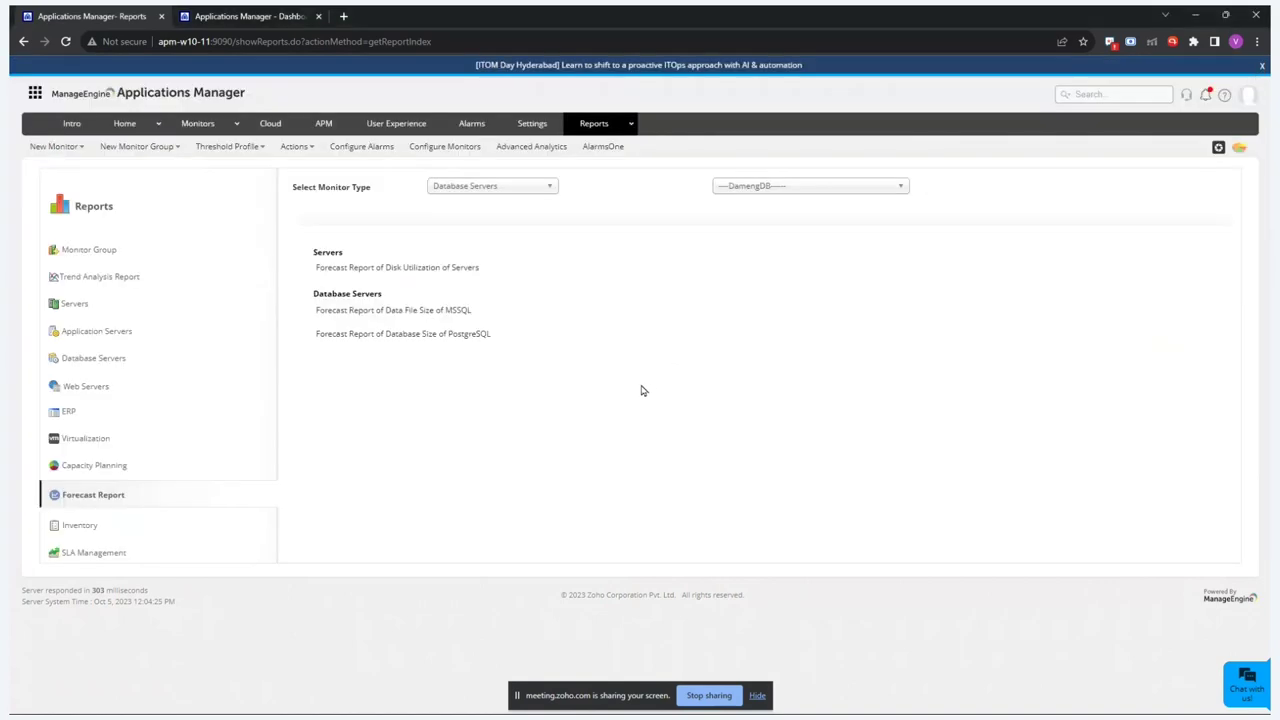
- Generate the Inventory report for all categories and columns, check the expanded details of Dameng Database and SQL-NODE1, and close it
left_click(156, 534)
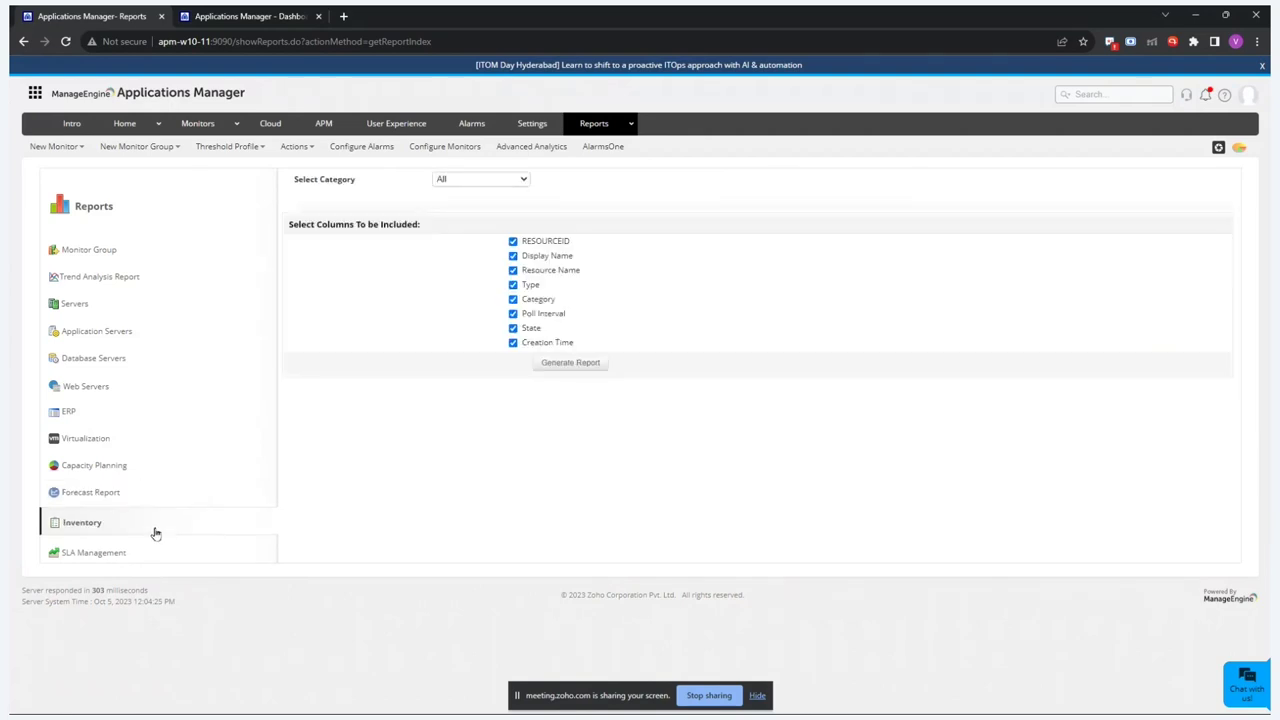
left_click(552, 363)
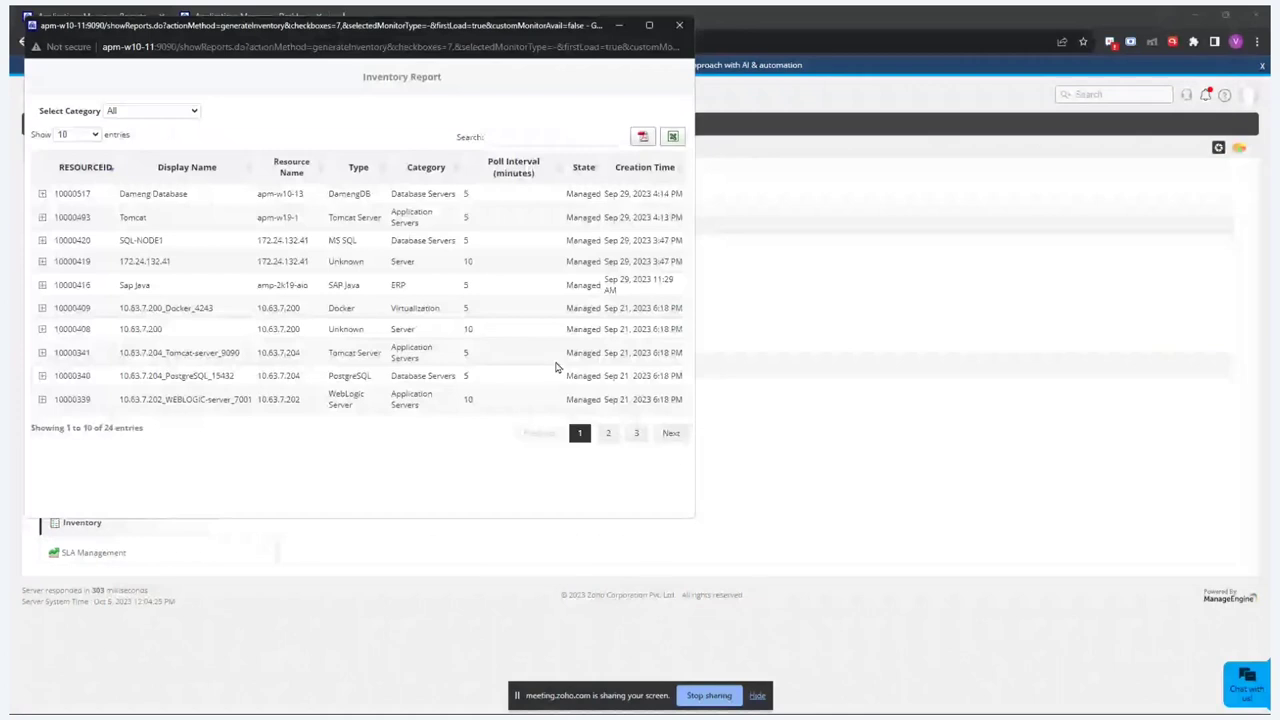
left_click(42, 194)
left_click(42, 240)
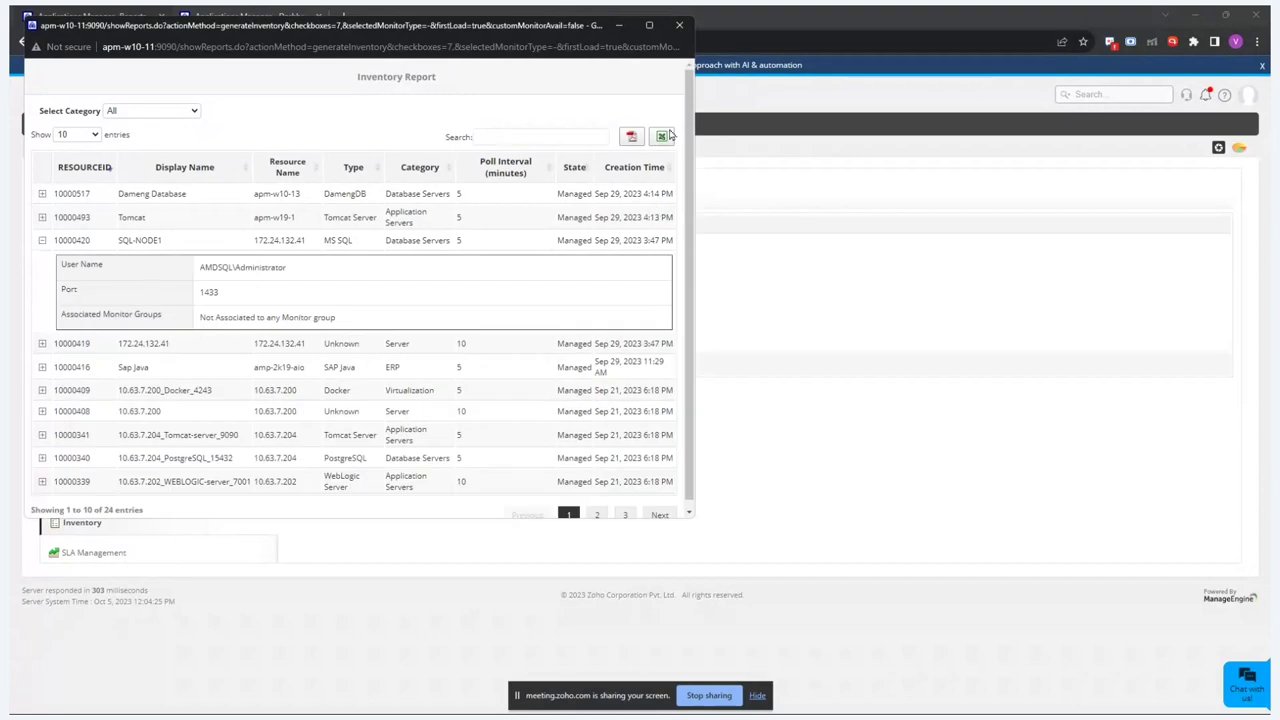
left_click(680, 25)
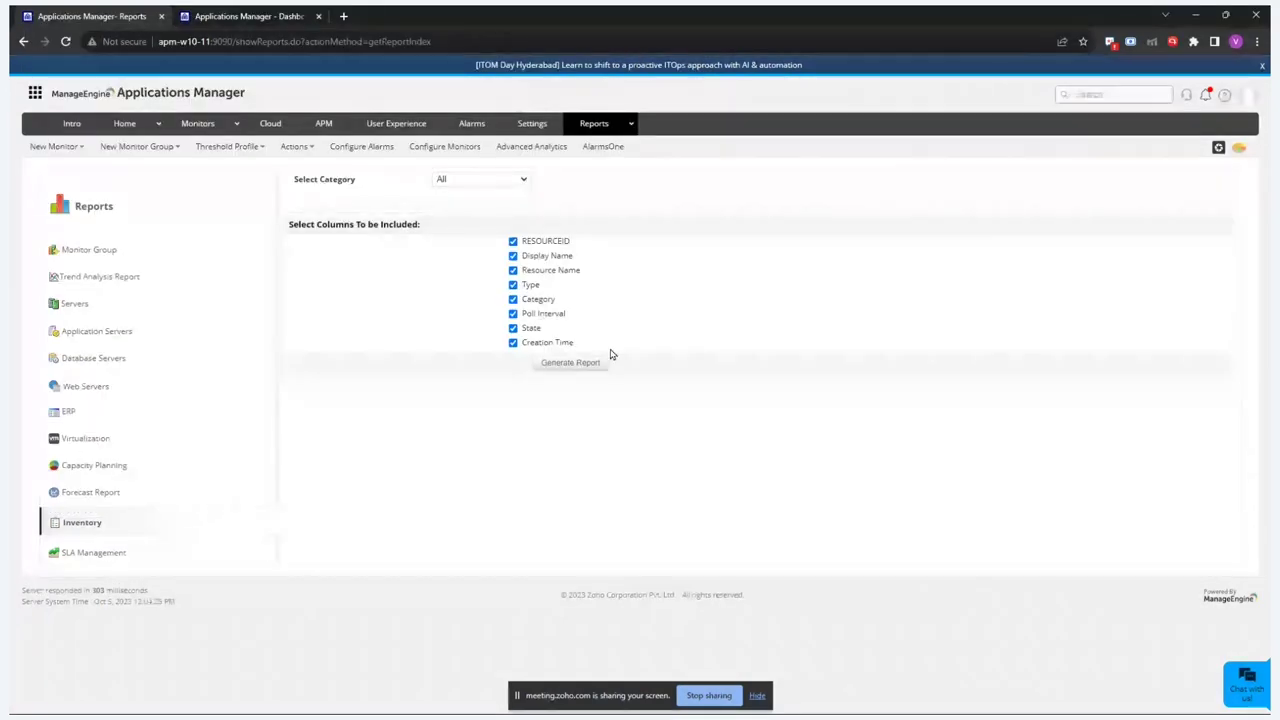
- Examine the default home dashboard's widgets for monitor groups, recent alarms, status overview, performance metrics and availability
left_click(128, 124)
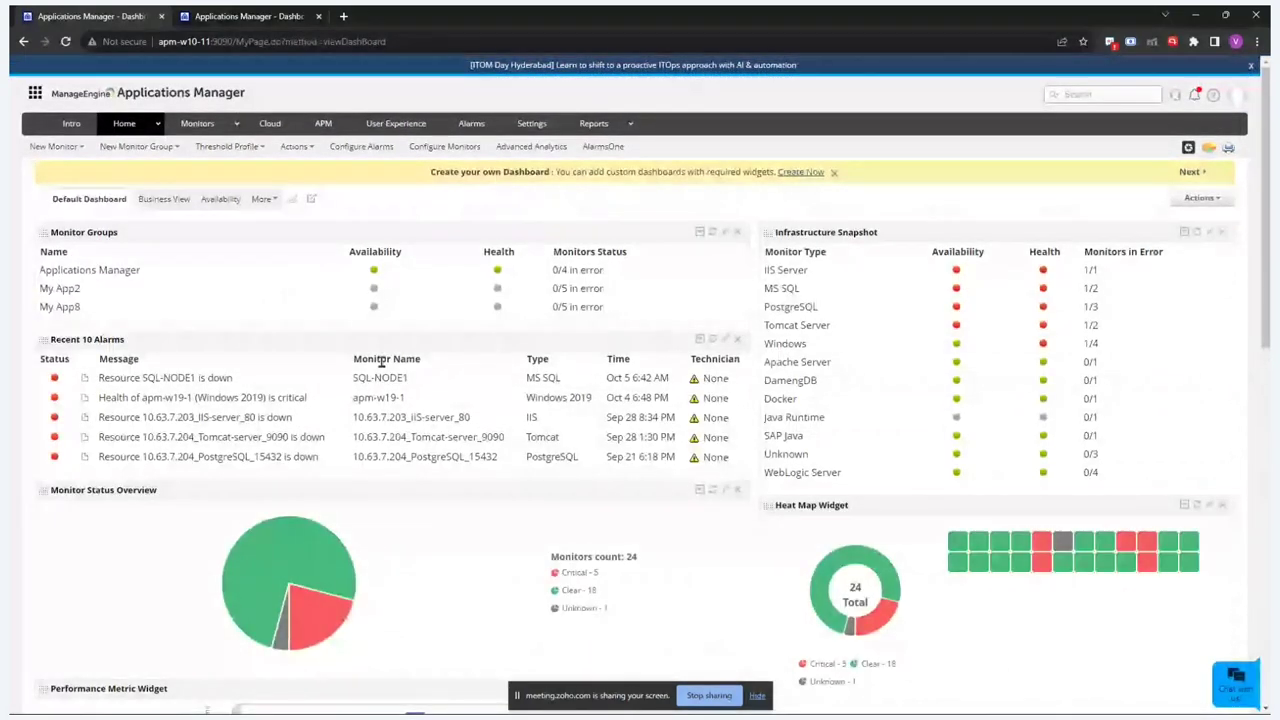
scroll(381, 365, "down", 1)
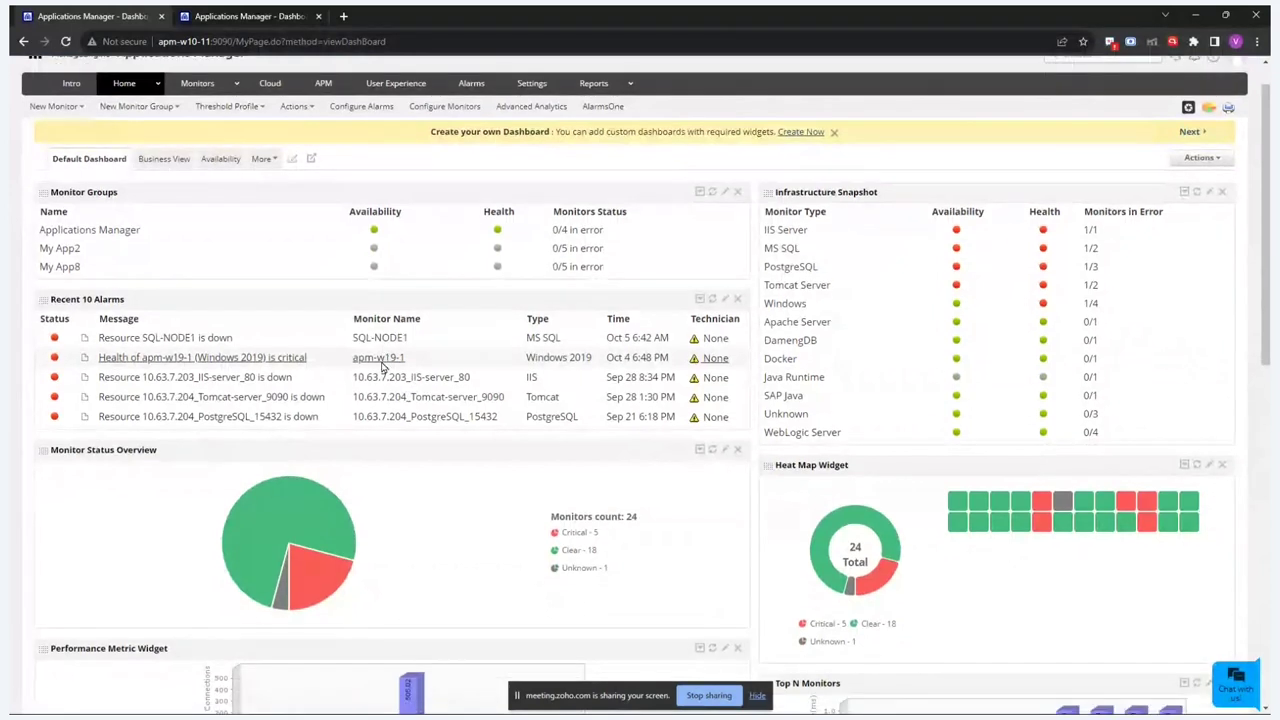
scroll(381, 365, "down", 1)
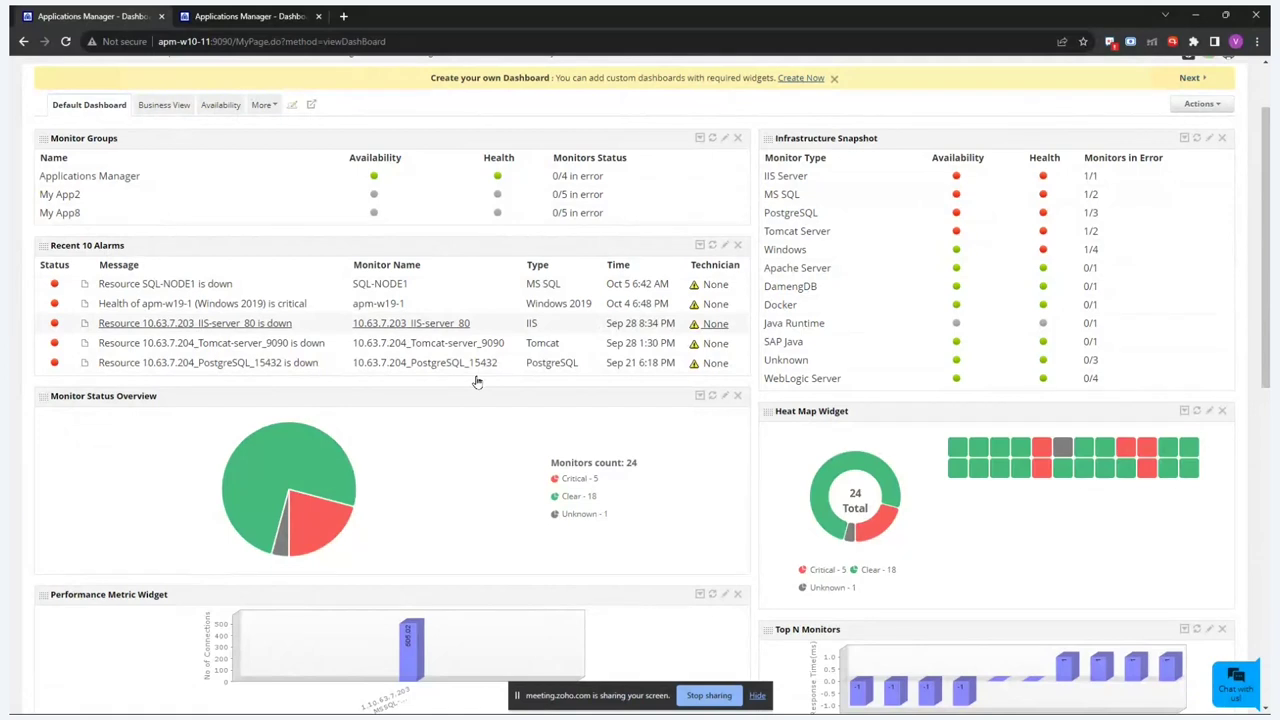
scroll(477, 381, "down", 1)
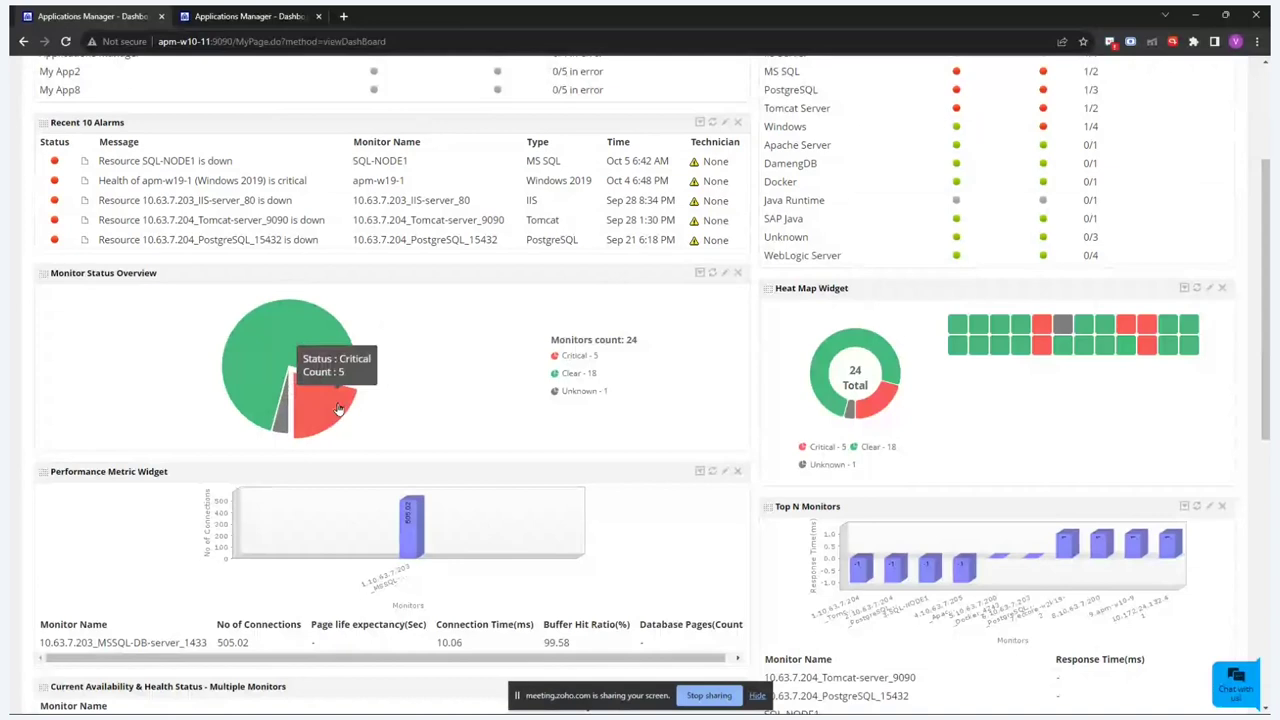
scroll(340, 408, "down", 1)
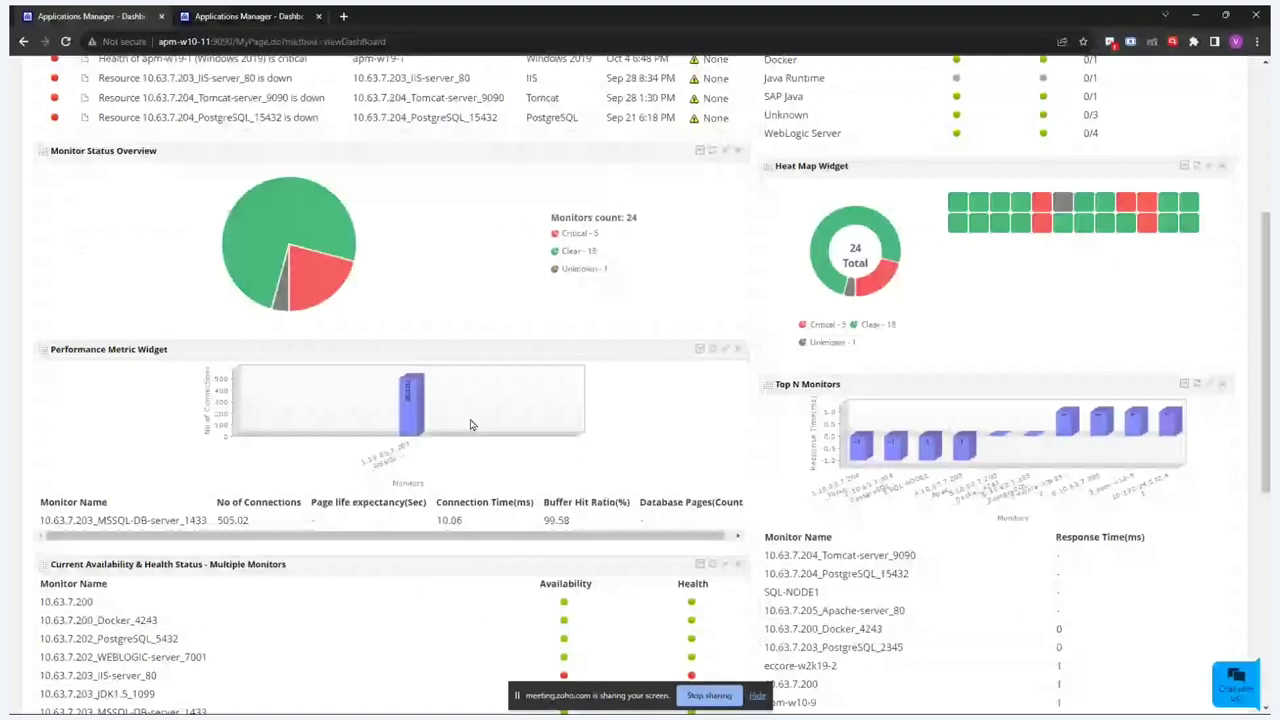
scroll(470, 425, "down", 1)
mouse_move(417, 313)
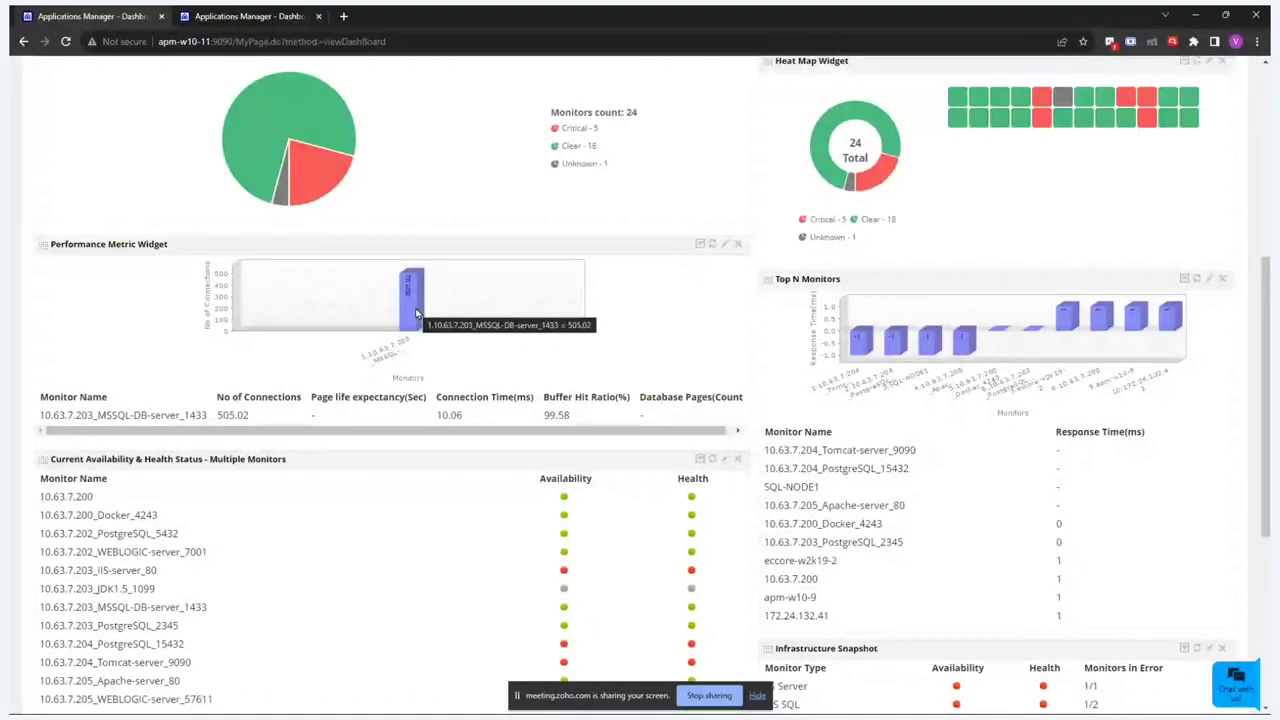
scroll(417, 313, "down", 1)
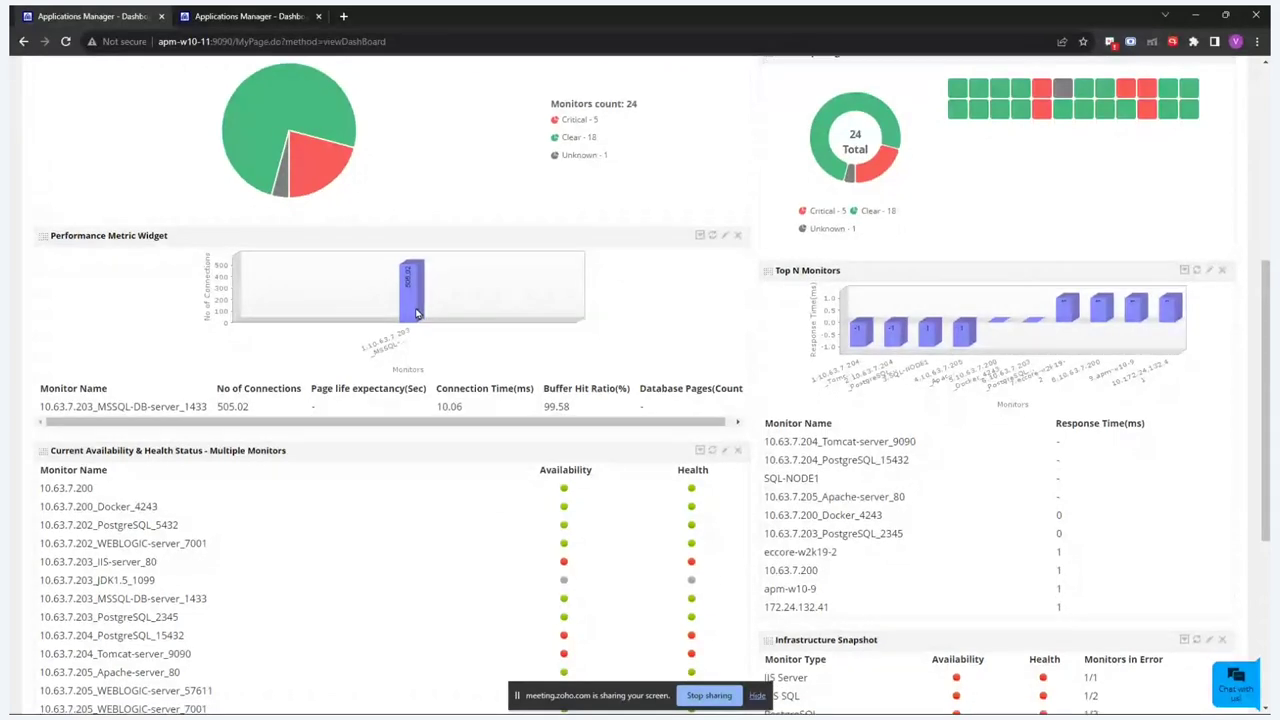
scroll(417, 313, "down", 1)
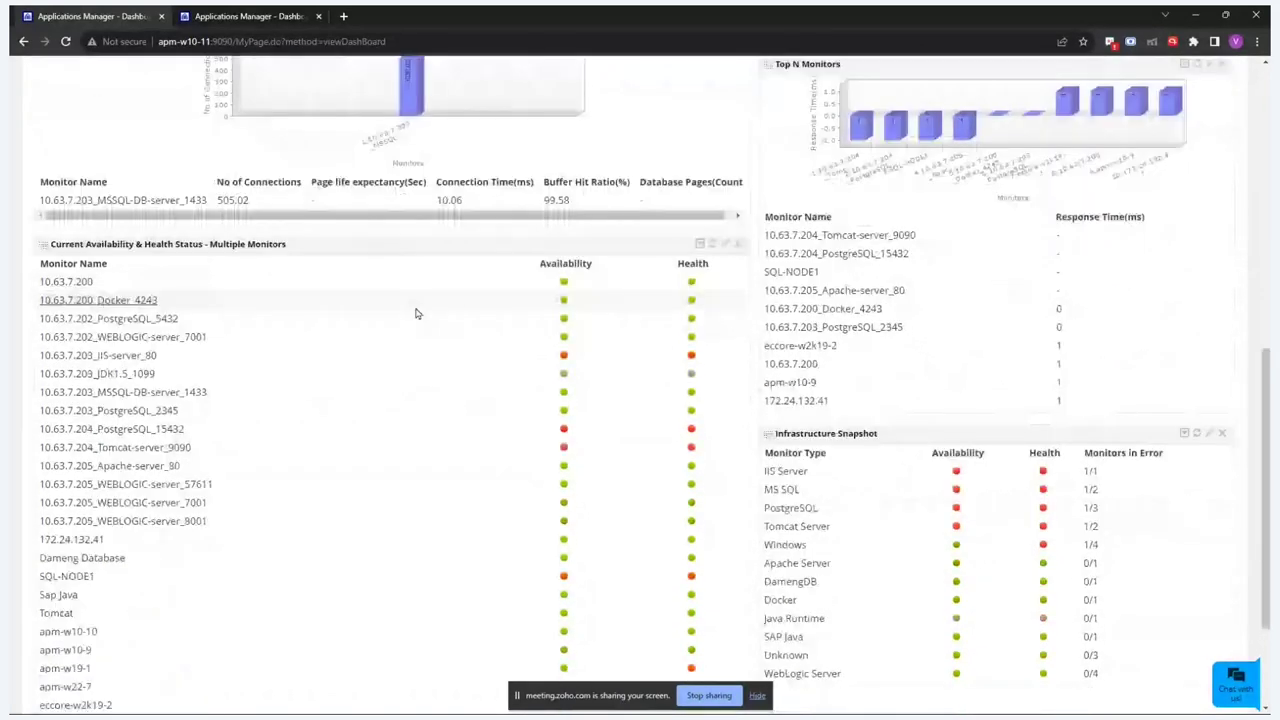
scroll(417, 313, "up", 2)
scroll(417, 313, "up", 3)
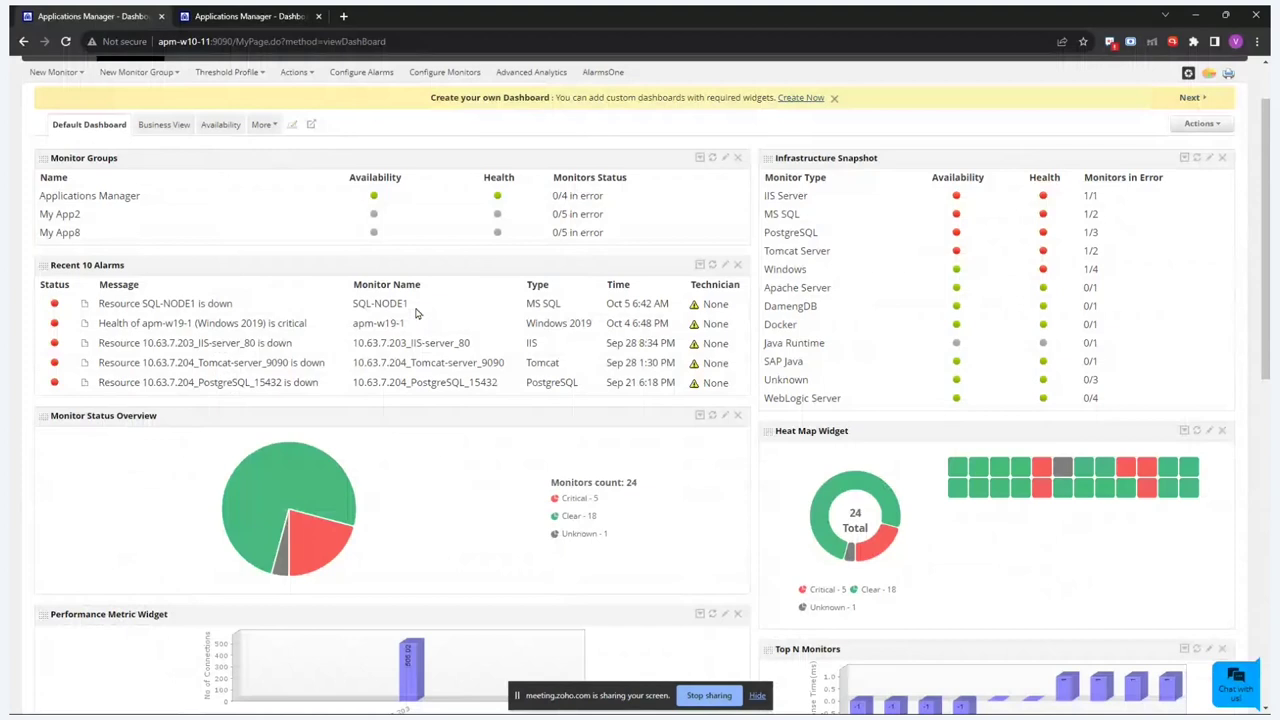
- View the Business View and Availability dashboards, and check the Availability dashboard's layout and associated users in its edit form
left_click(164, 124)
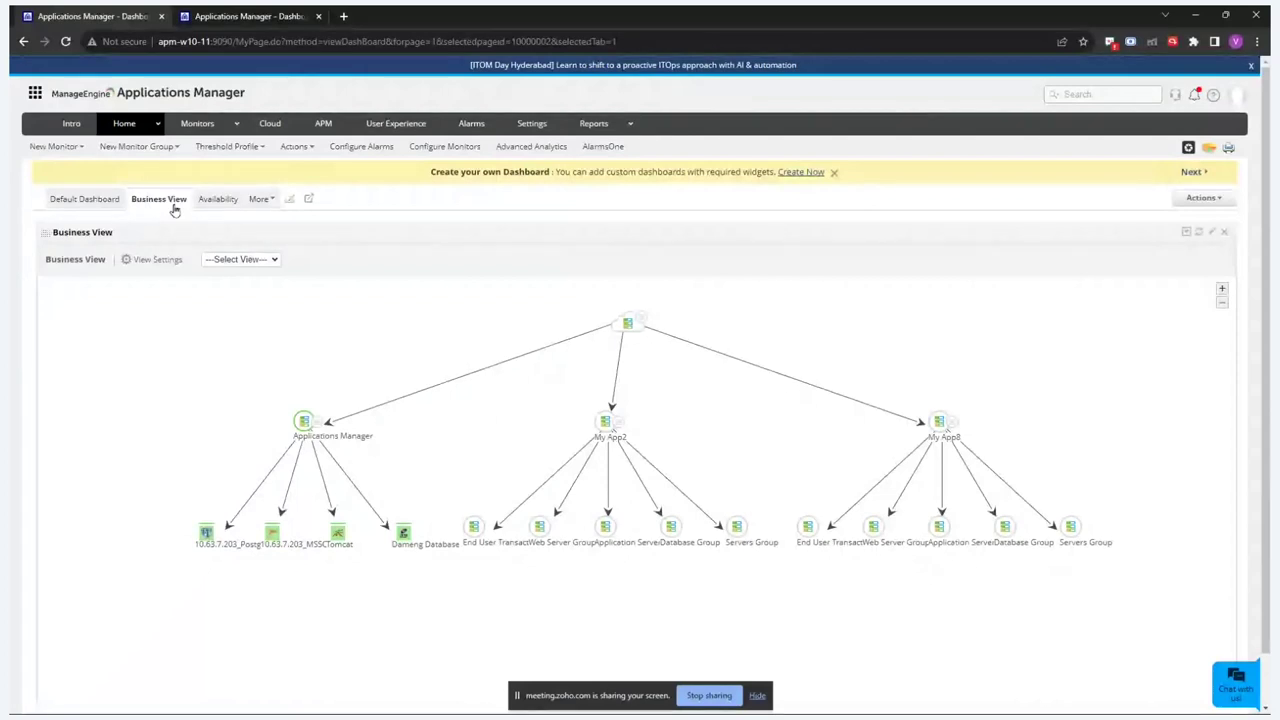
left_click(217, 202)
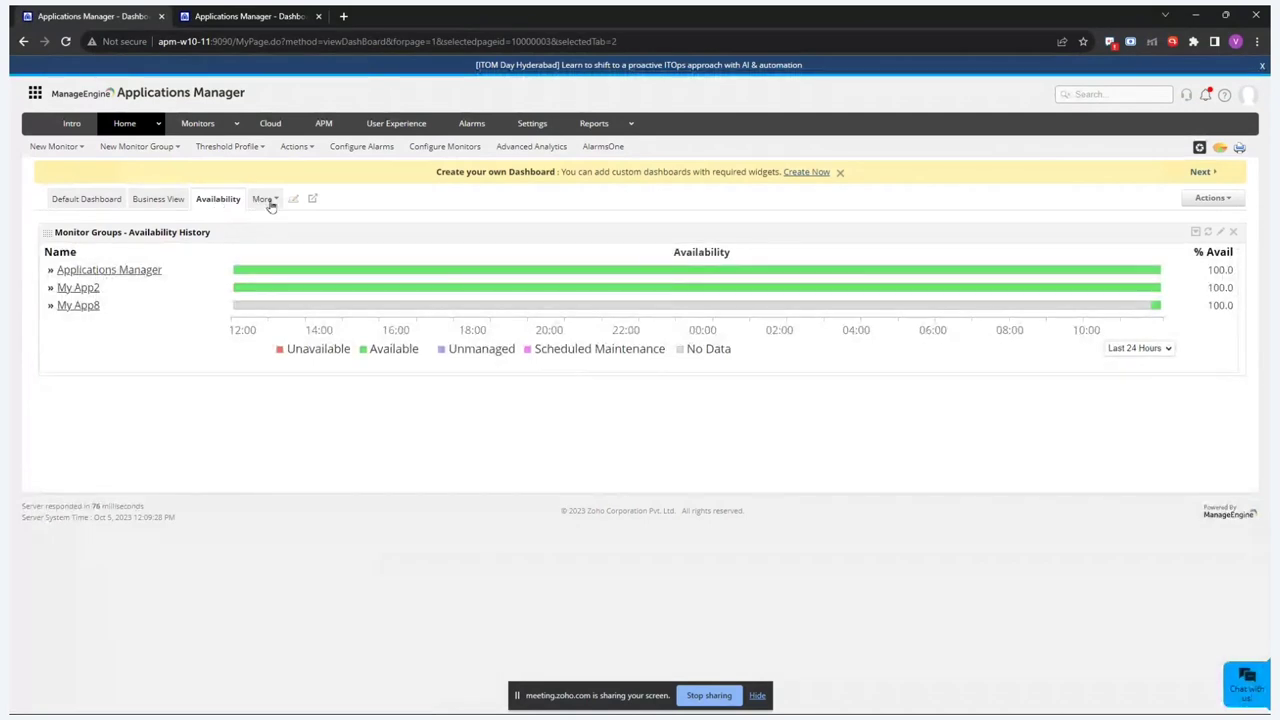
left_click(1208, 198)
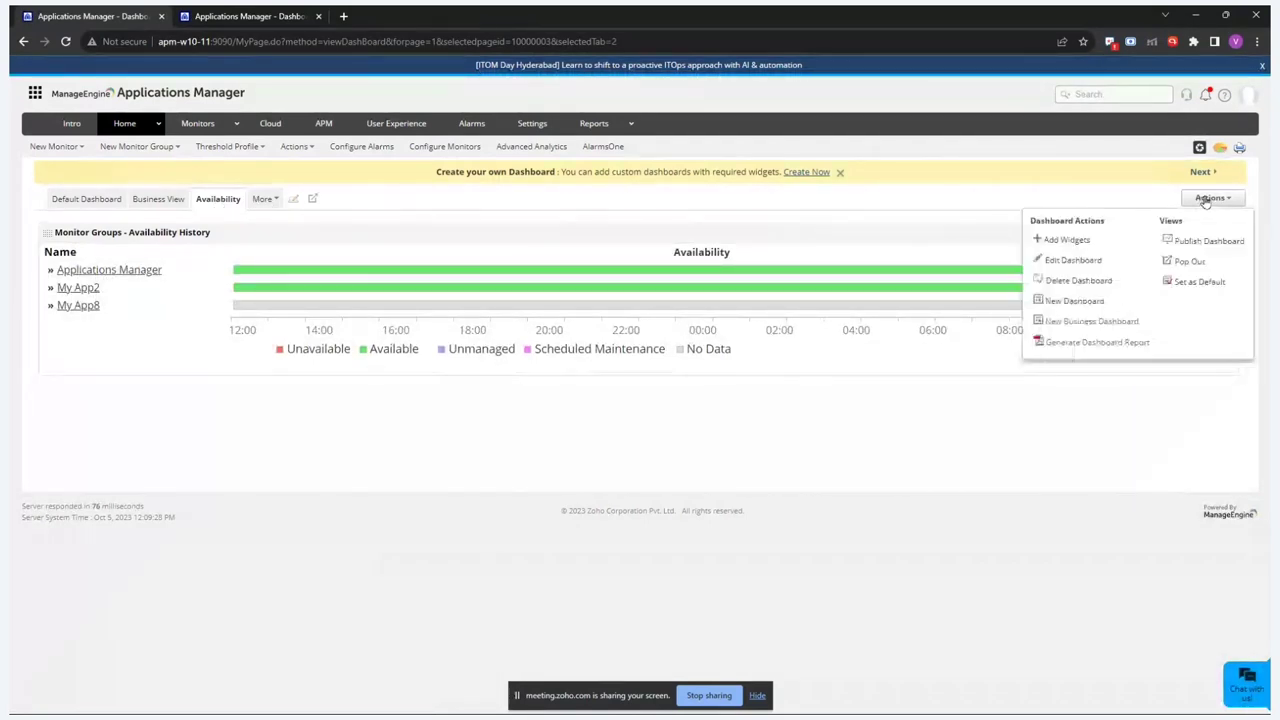
left_click(1094, 261)
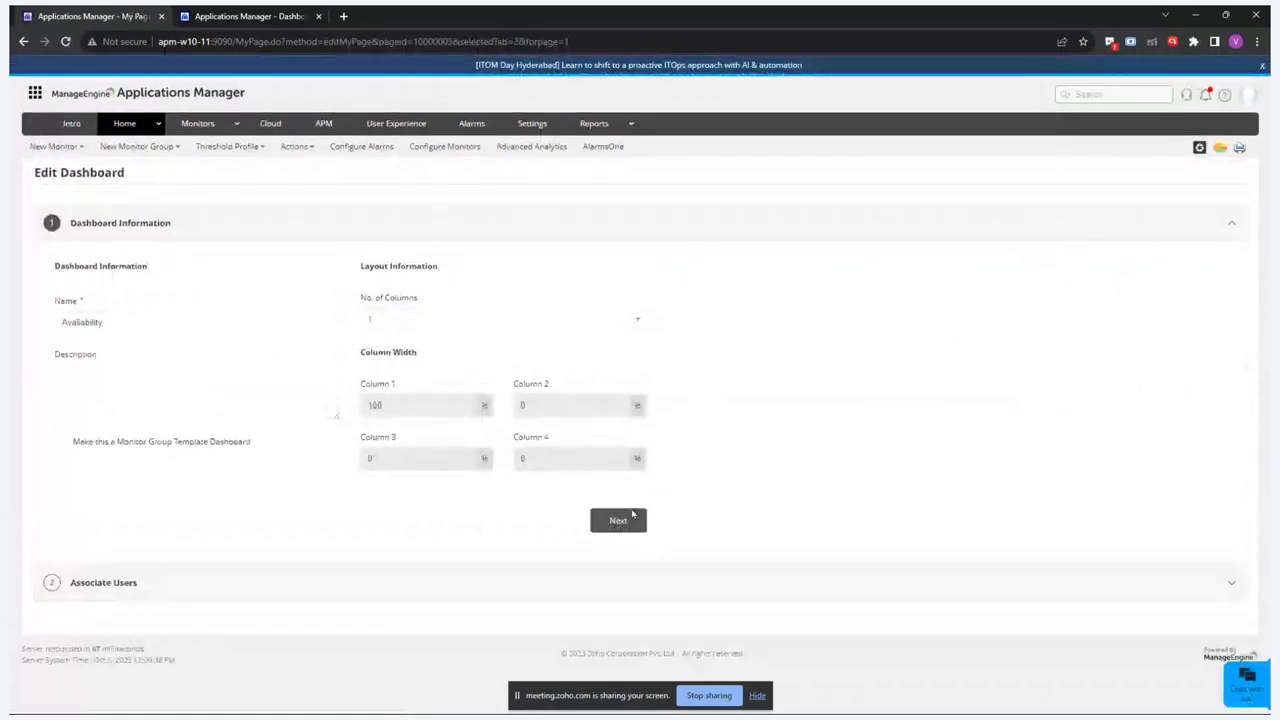
left_click(124, 588)
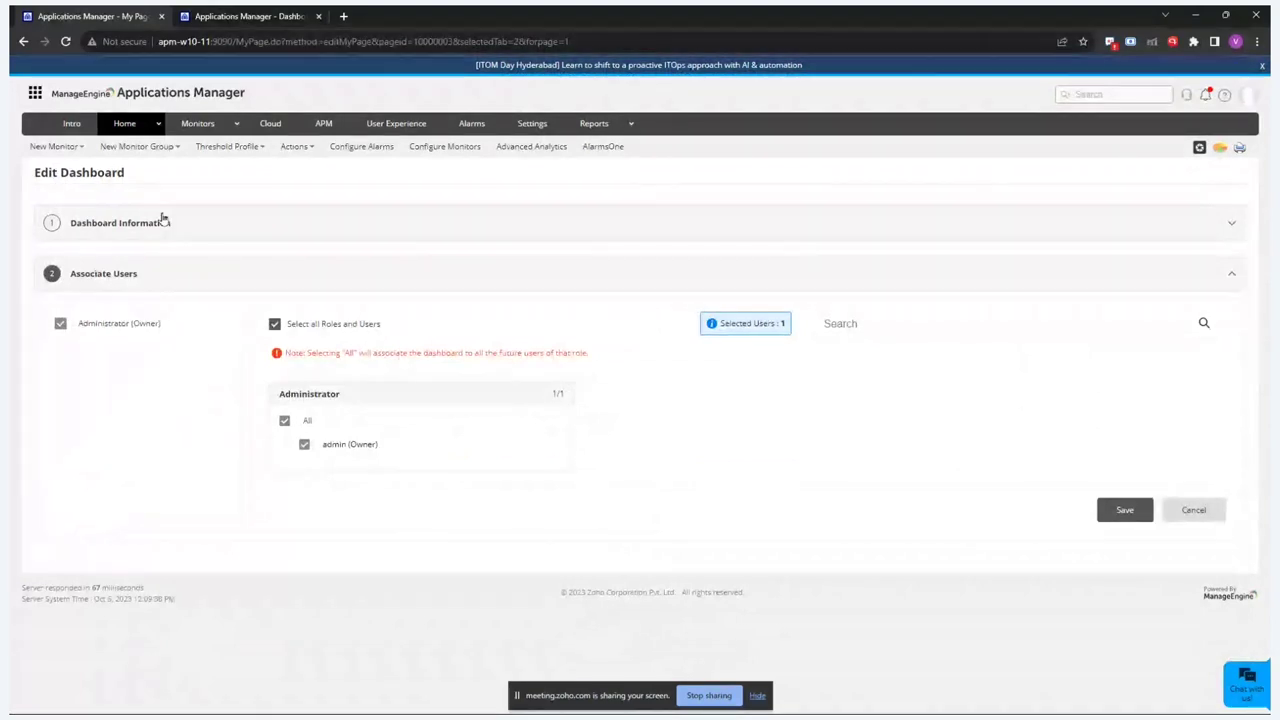
left_click(140, 134)
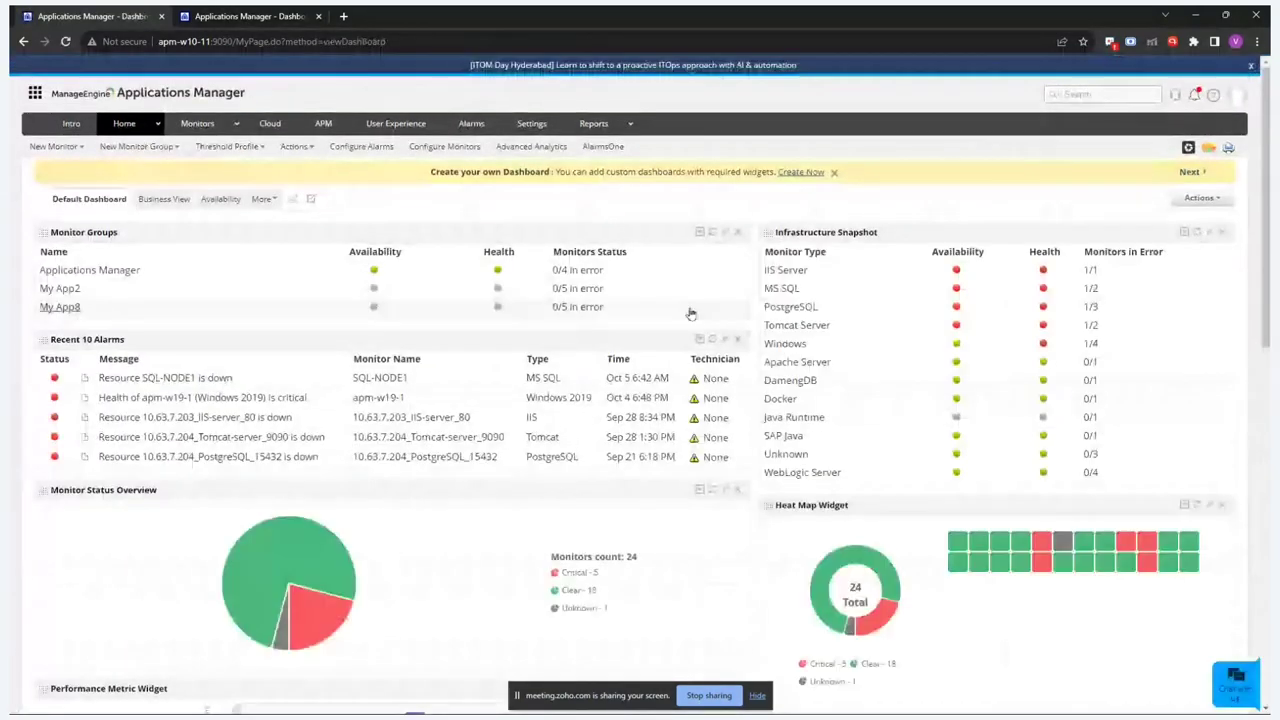
- Open the new dashboard form and review its layout settings, selectable widgets and user association options
left_click(806, 172)
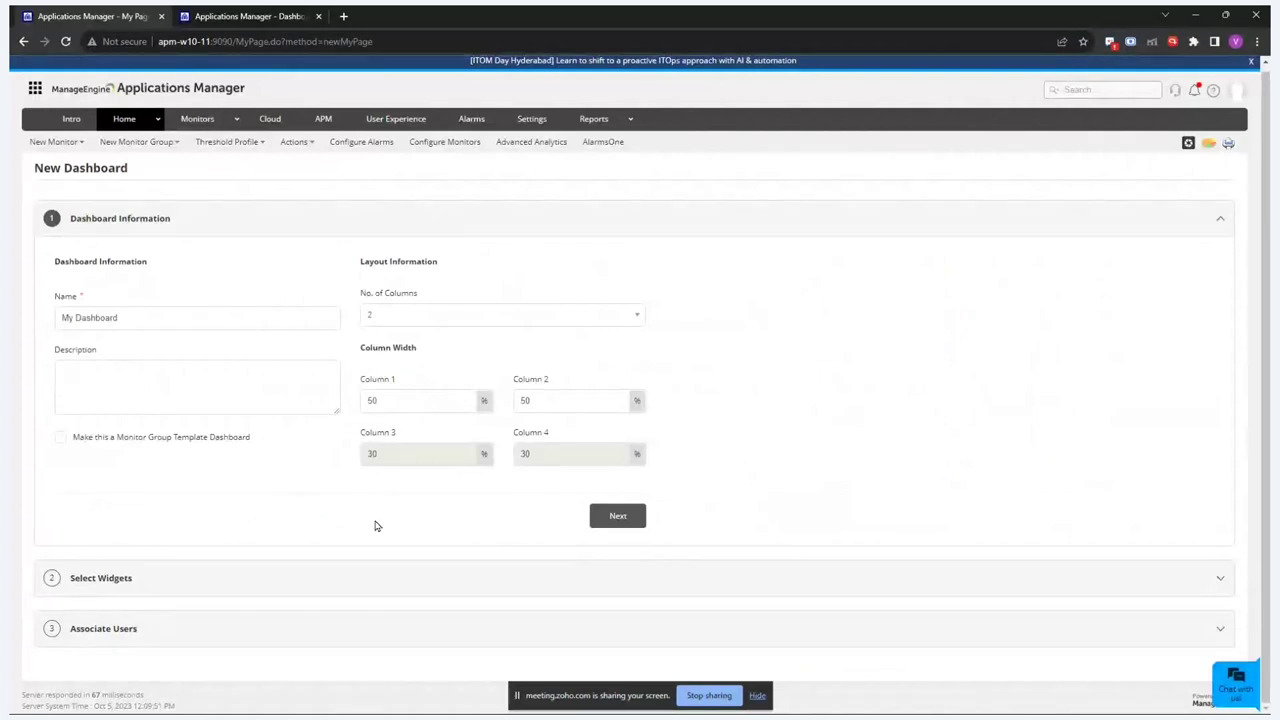
left_click(277, 580)
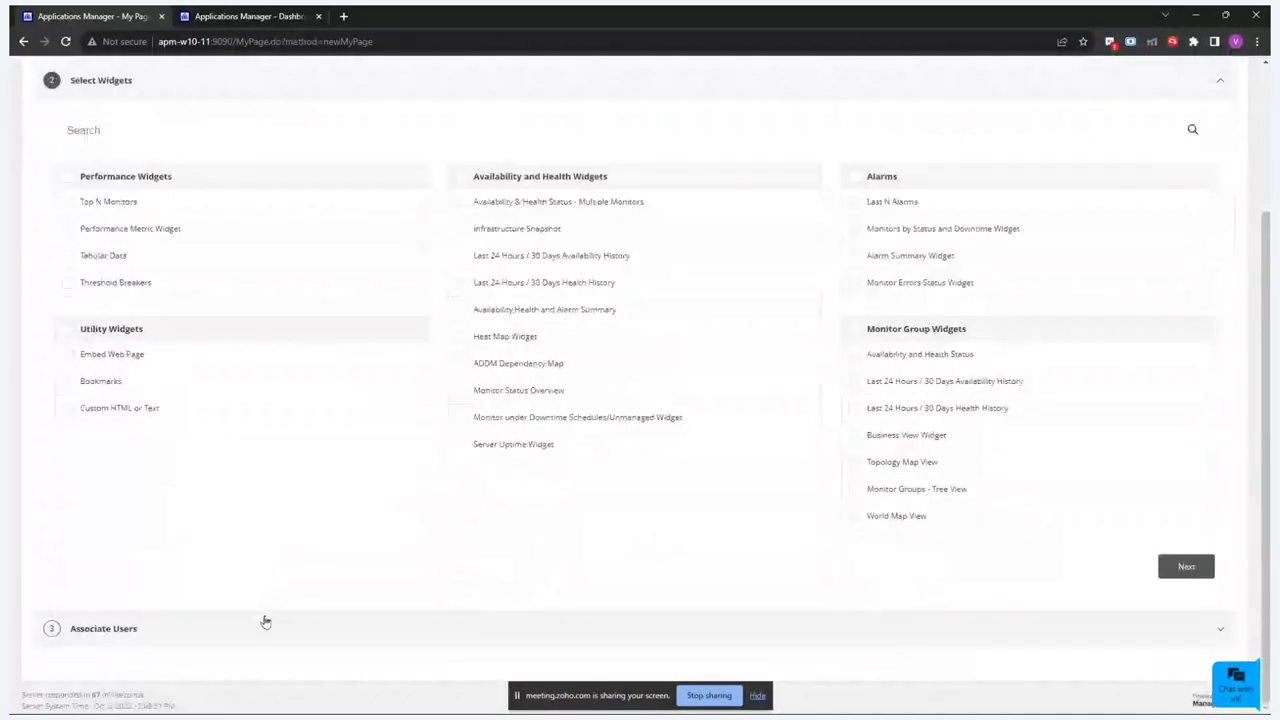
left_click(262, 632)
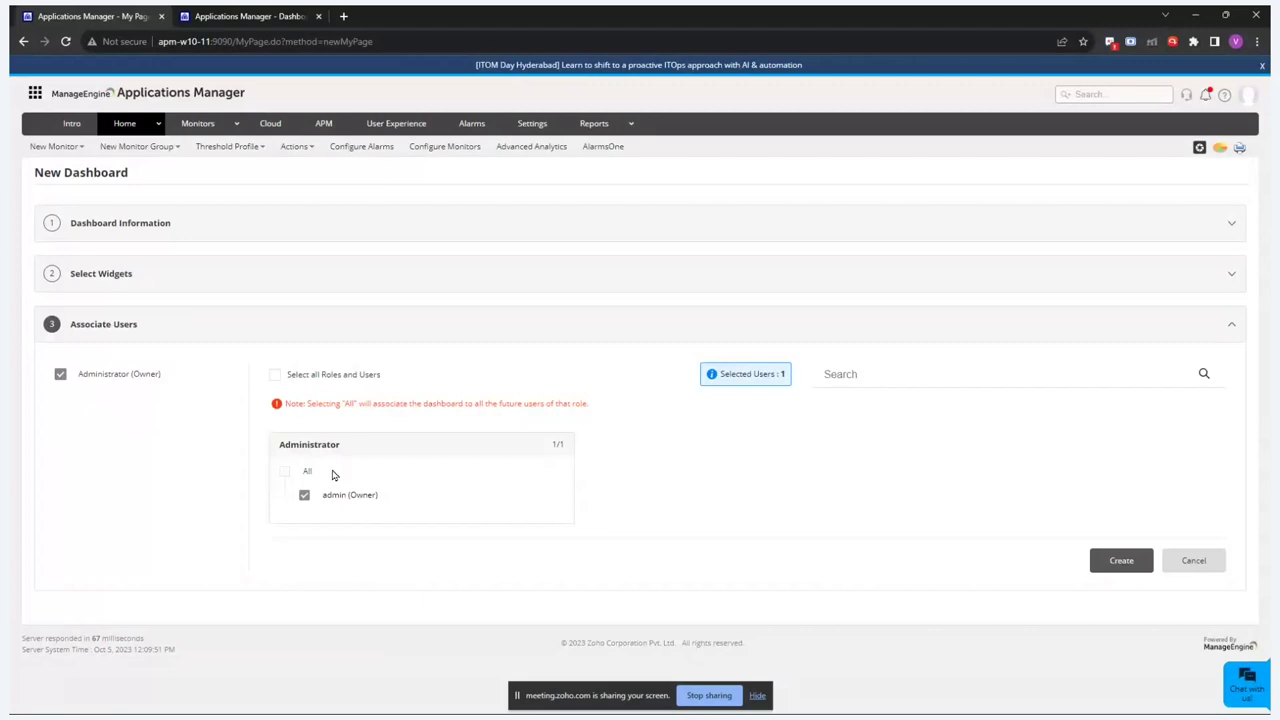
key("alt+Tab")
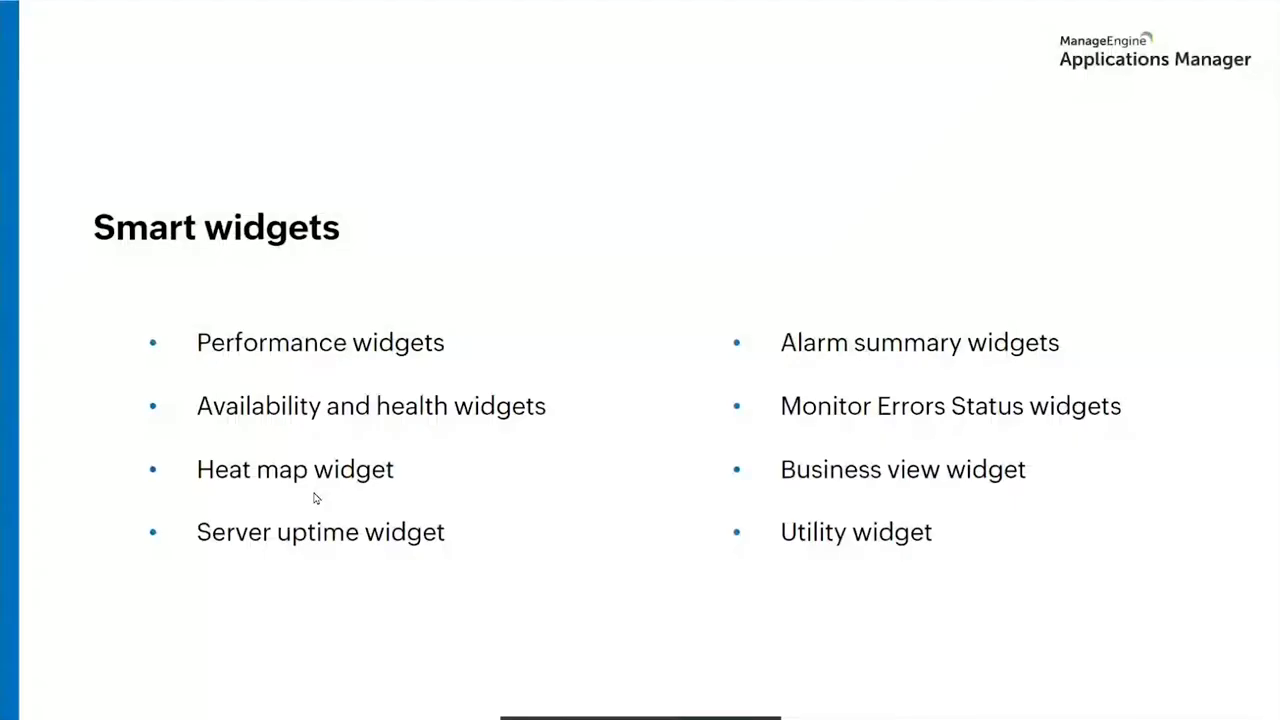
key("Right")
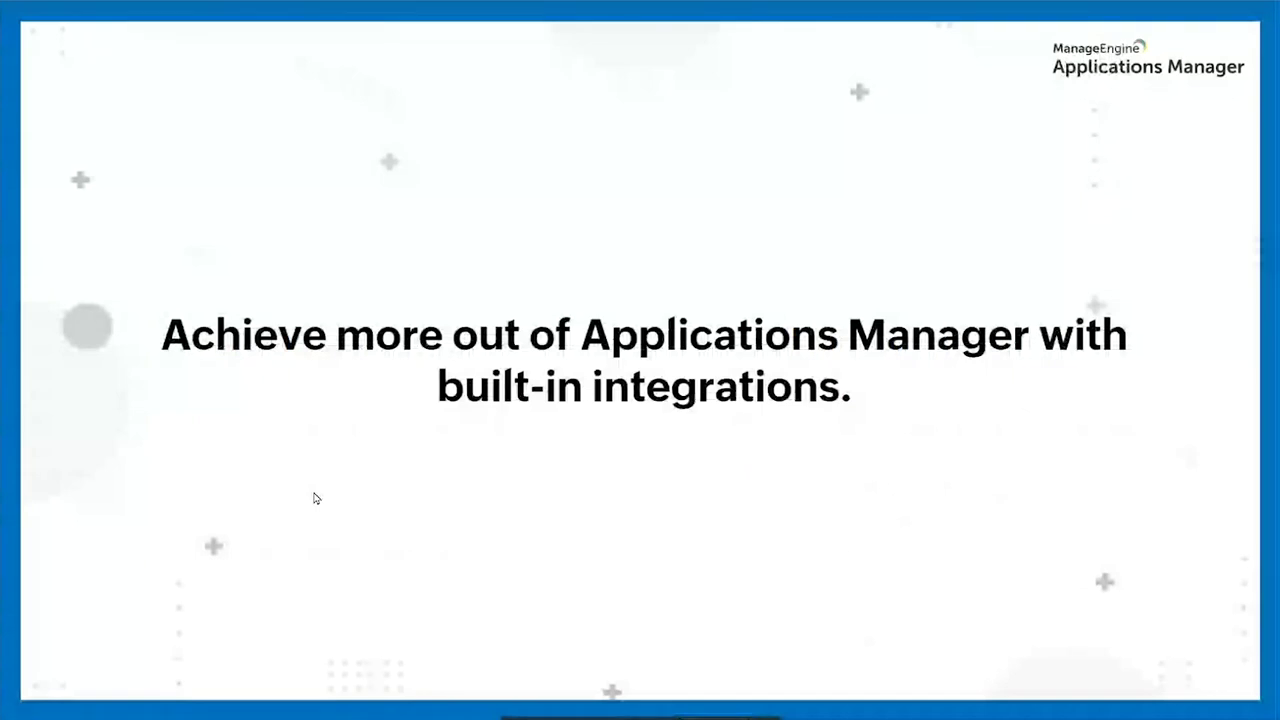
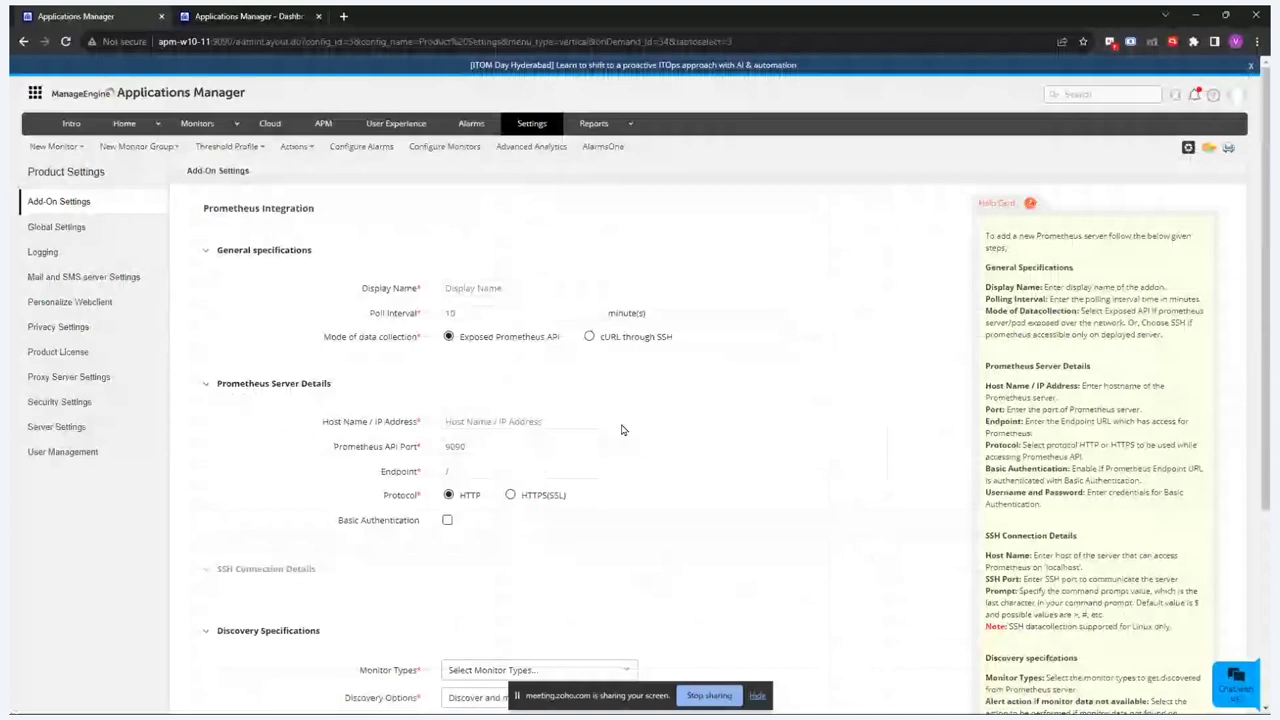
- In the Prometheus integration form, choose cURL through SSH data collection, enable basic authentication, and review the server, SSH and discovery fields
scroll(560, 360, "down", 1)
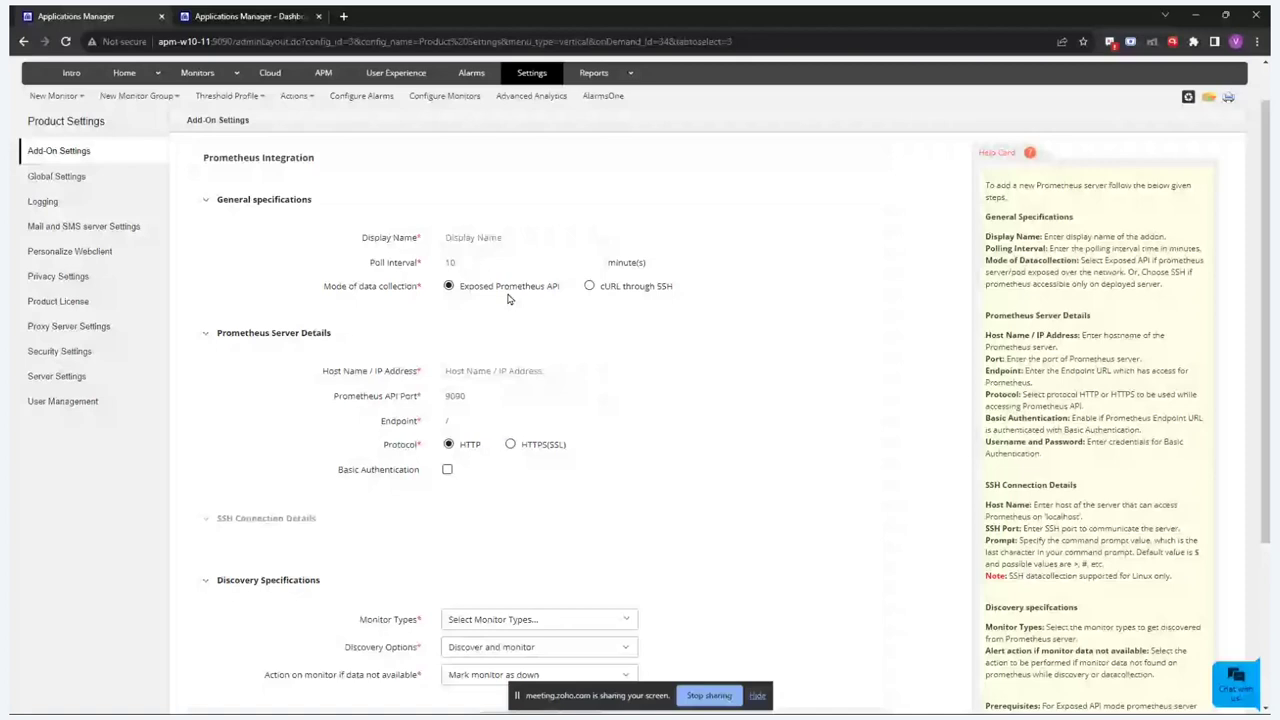
left_click(589, 286)
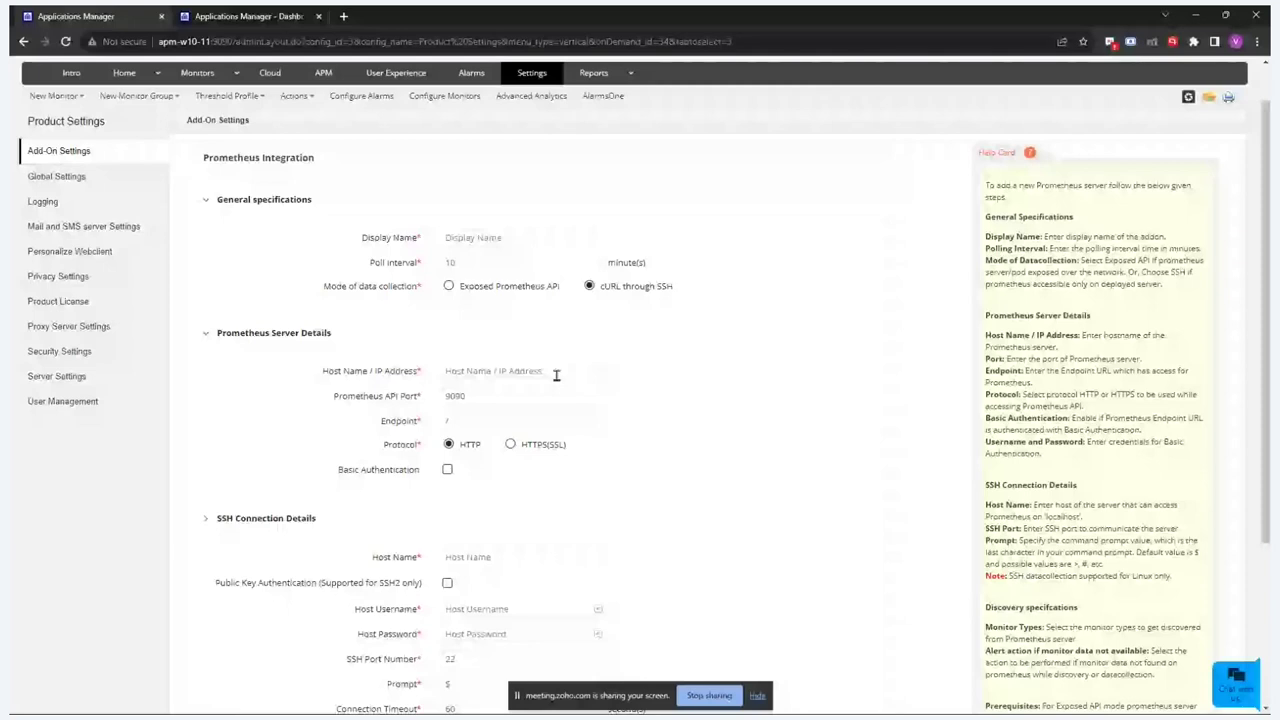
left_click(447, 469)
scroll(466, 351, "down", 3)
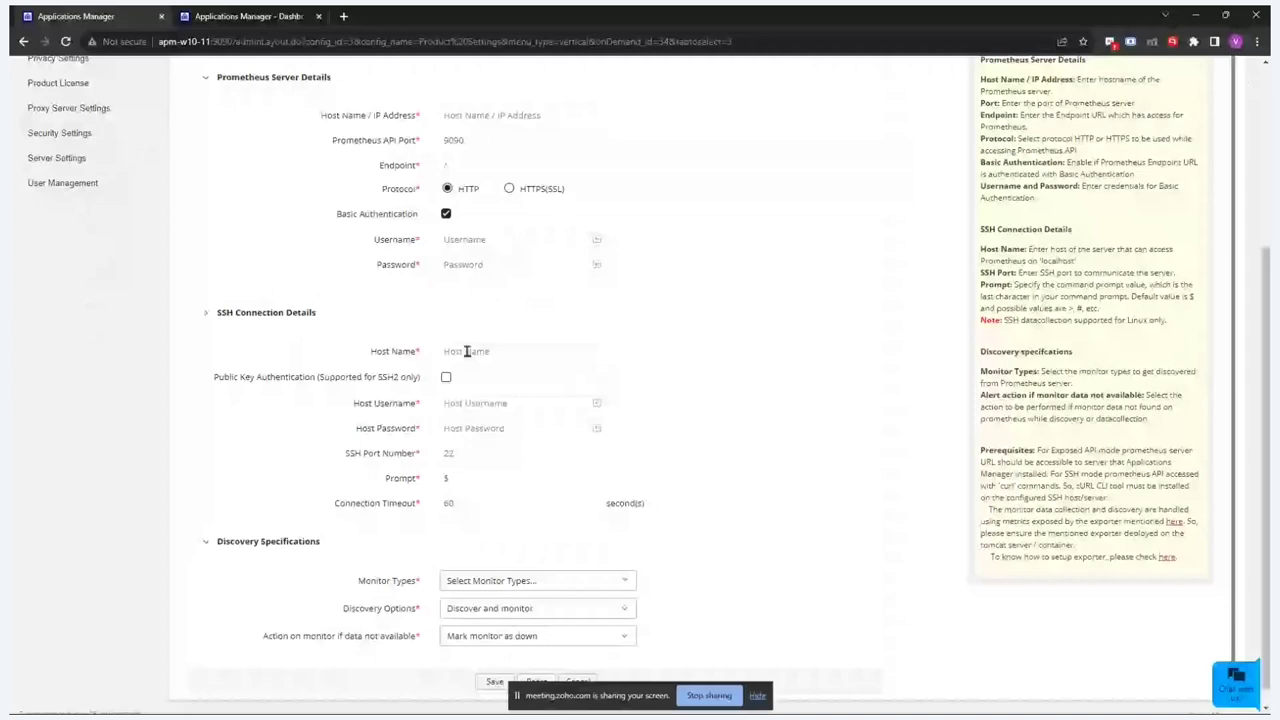
scroll(500, 591, "up", 1)
scroll(480, 591, "down", 1)
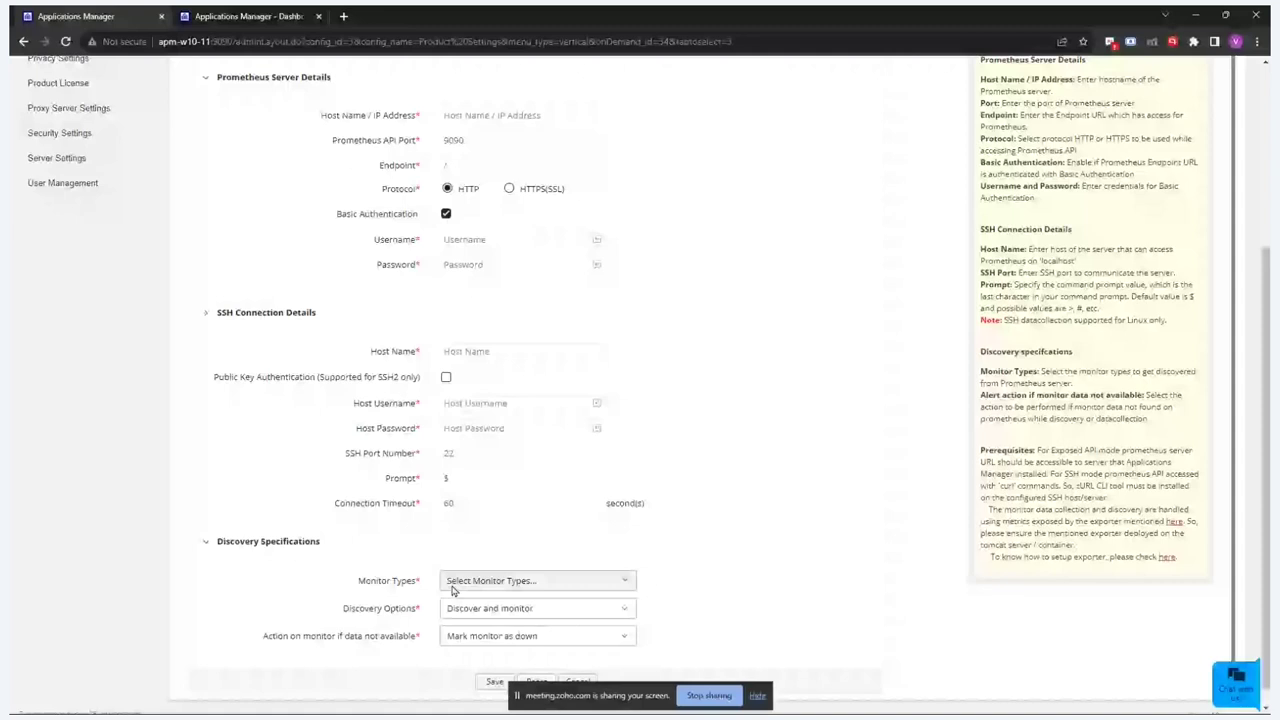
scroll(716, 497, "up", 1)
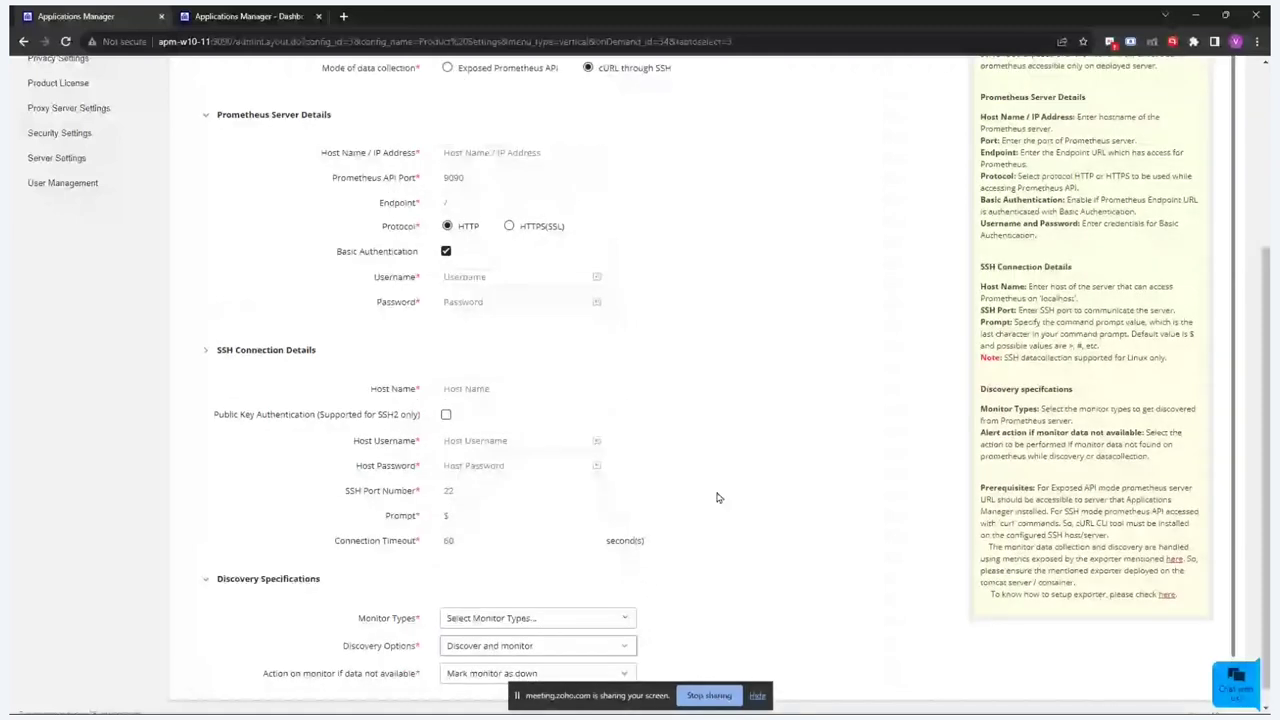
scroll(716, 497, "up", 5)
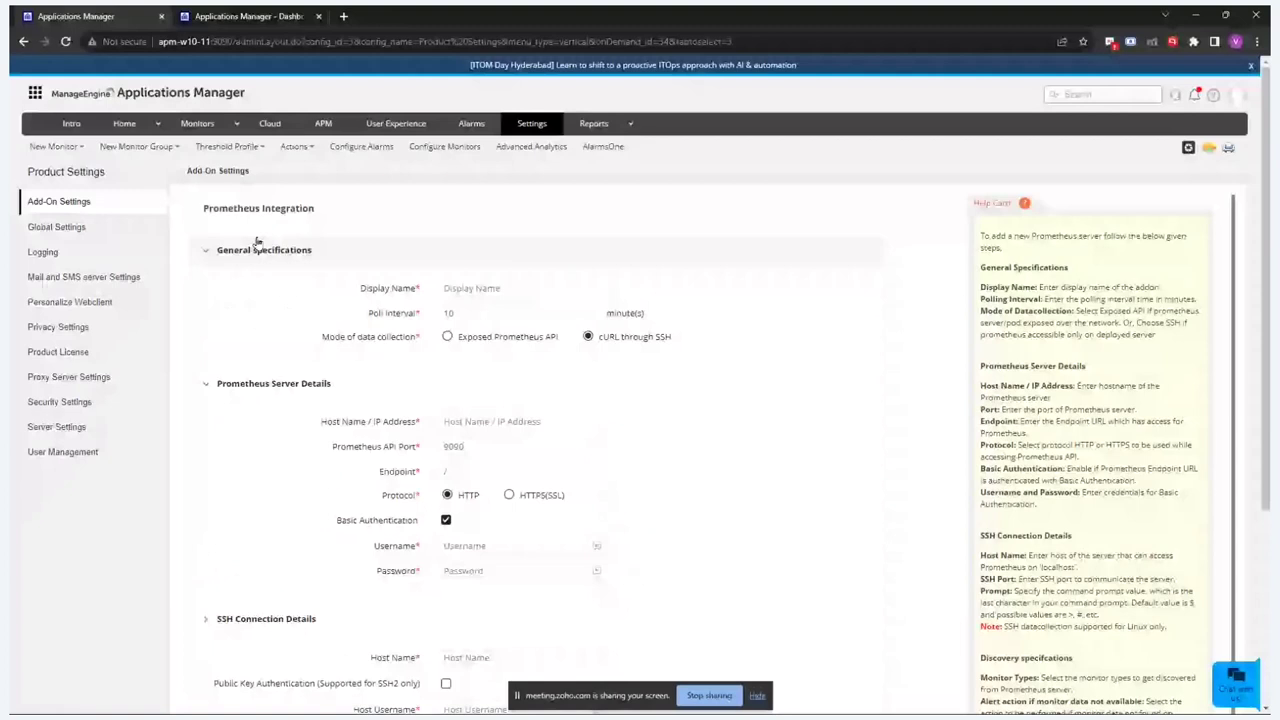
- Open the ServiceDesk Plus add-on form and enable mail notification for connectivity failure to review its options
left_click(218, 171)
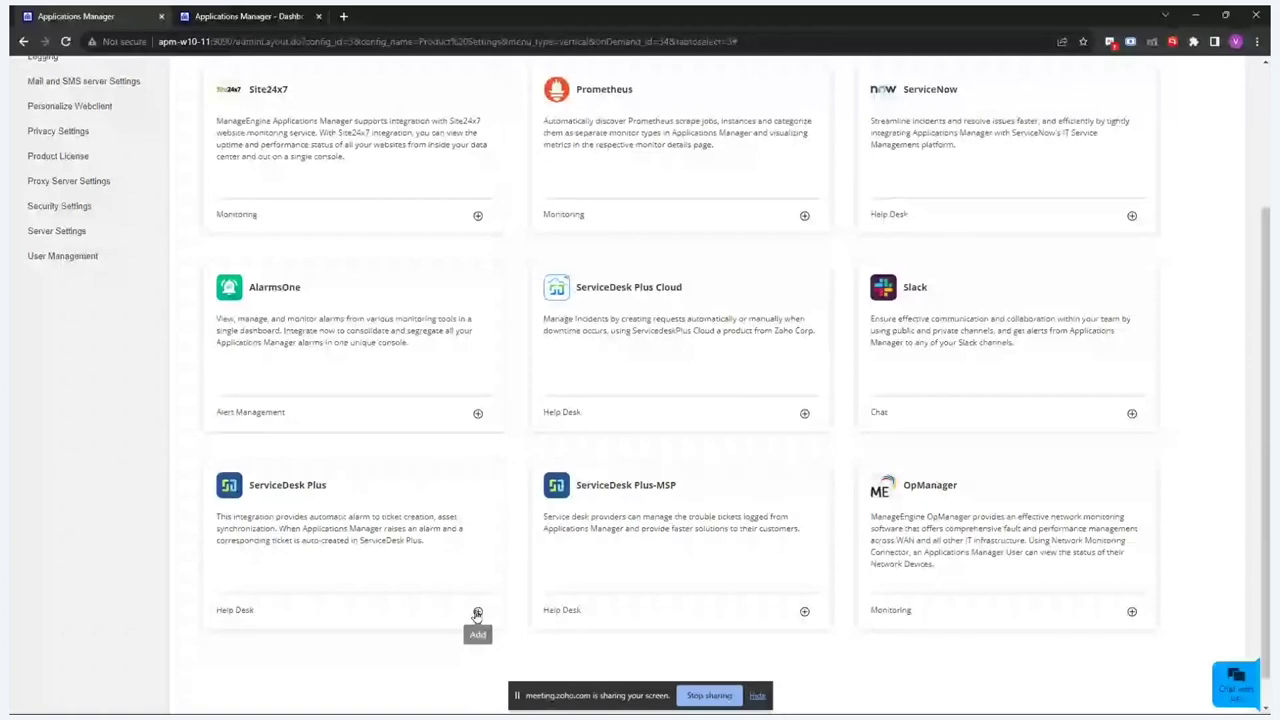
left_click(477, 612)
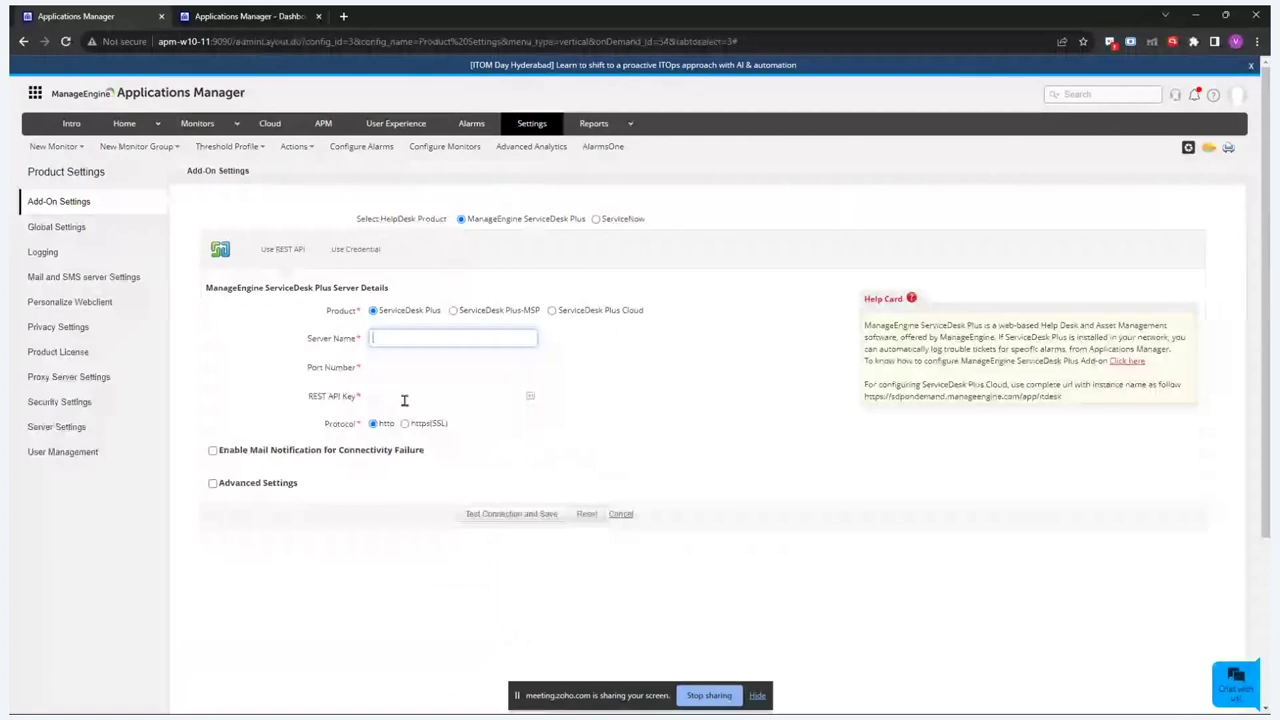
left_click(212, 450)
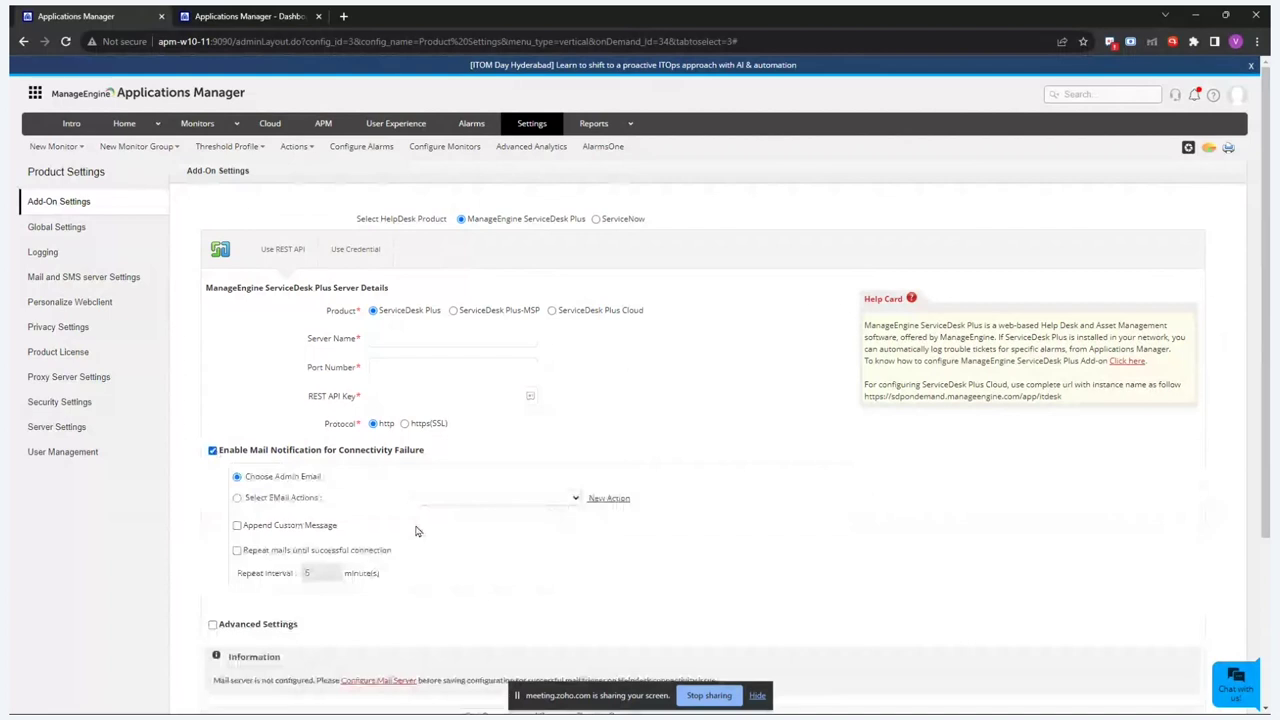
scroll(418, 531, "down", 1)
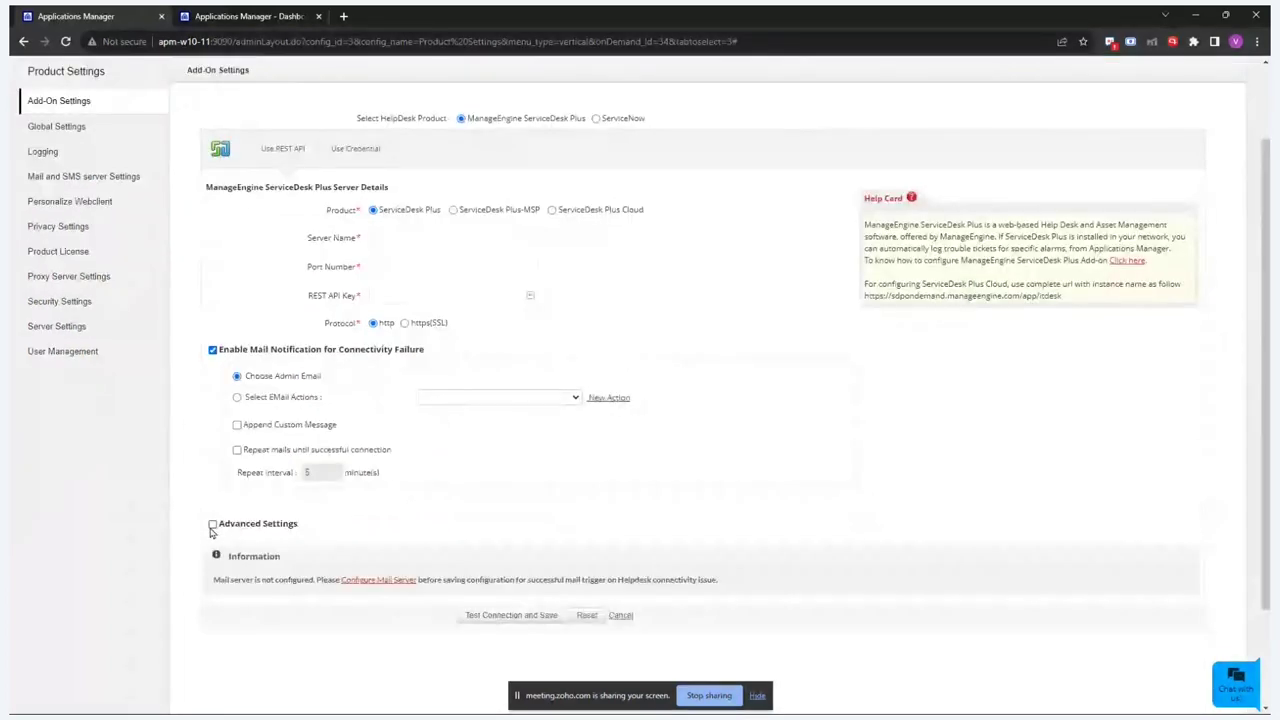
- Enable the ServiceDesk Plus advanced settings, examine the ticket reopen, update and access options, and enable Configuration Item (CI) sync
left_click(212, 525)
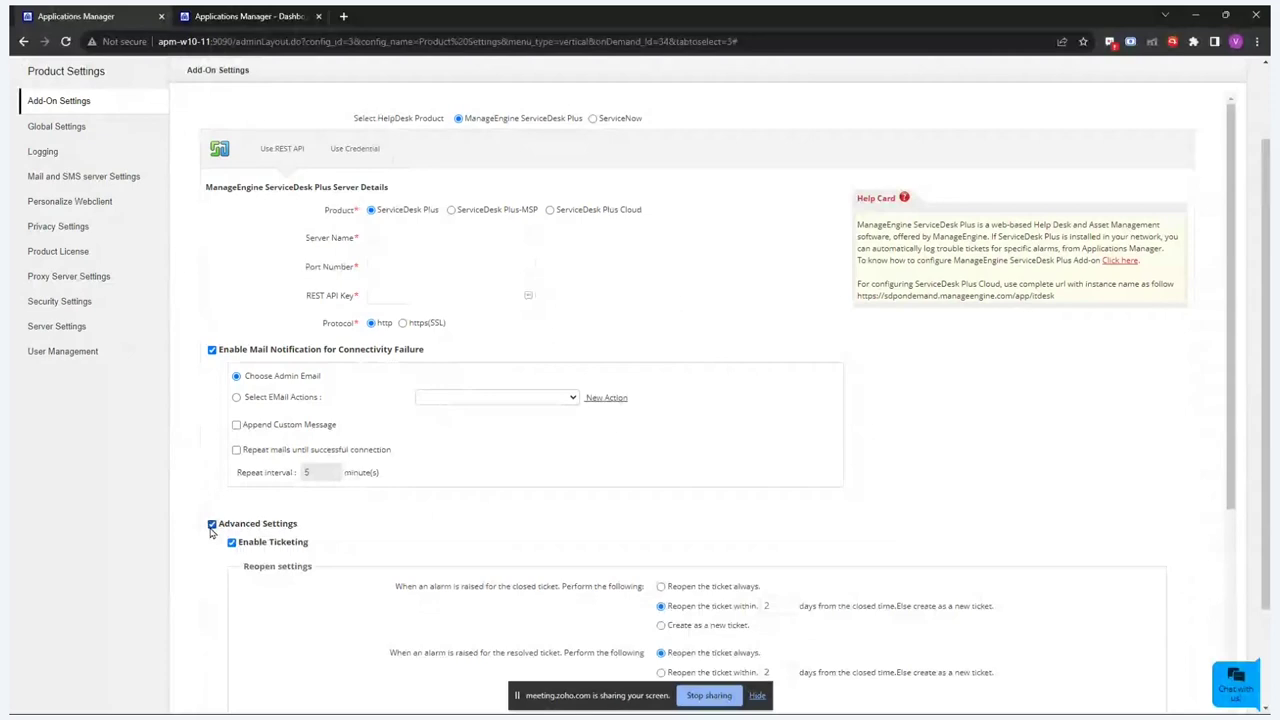
scroll(315, 546, "down", 5)
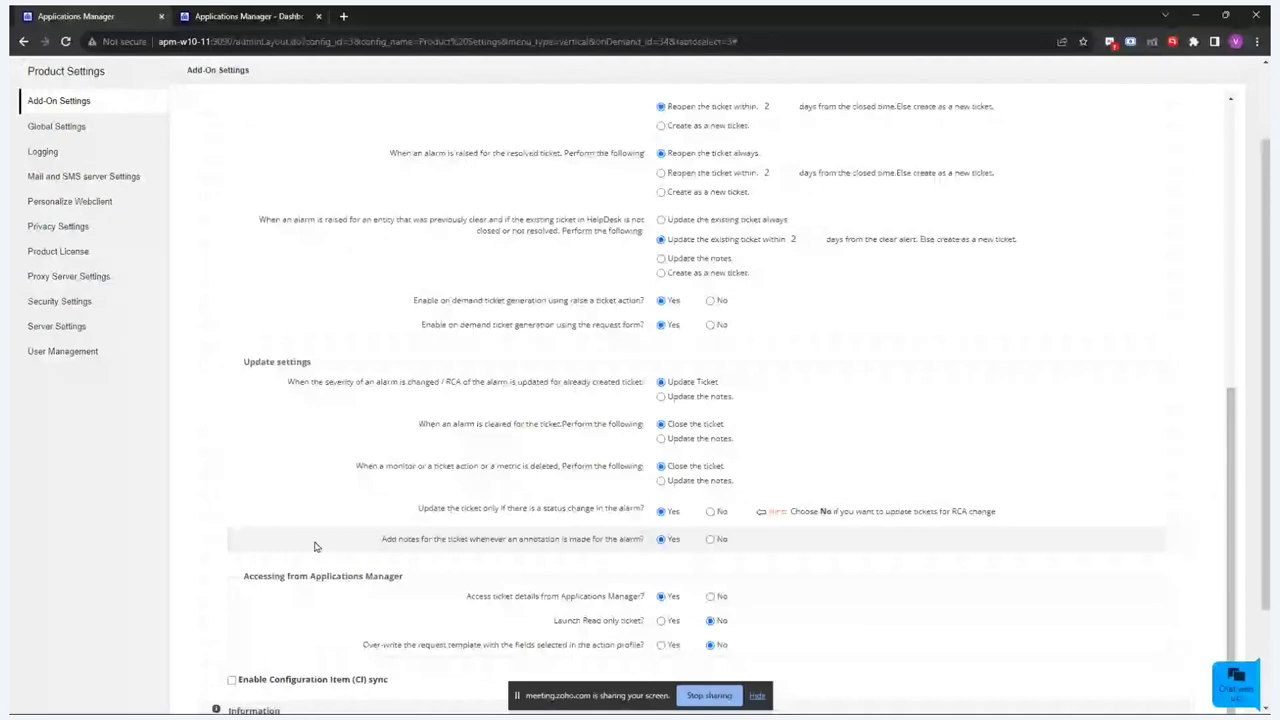
left_click(232, 679)
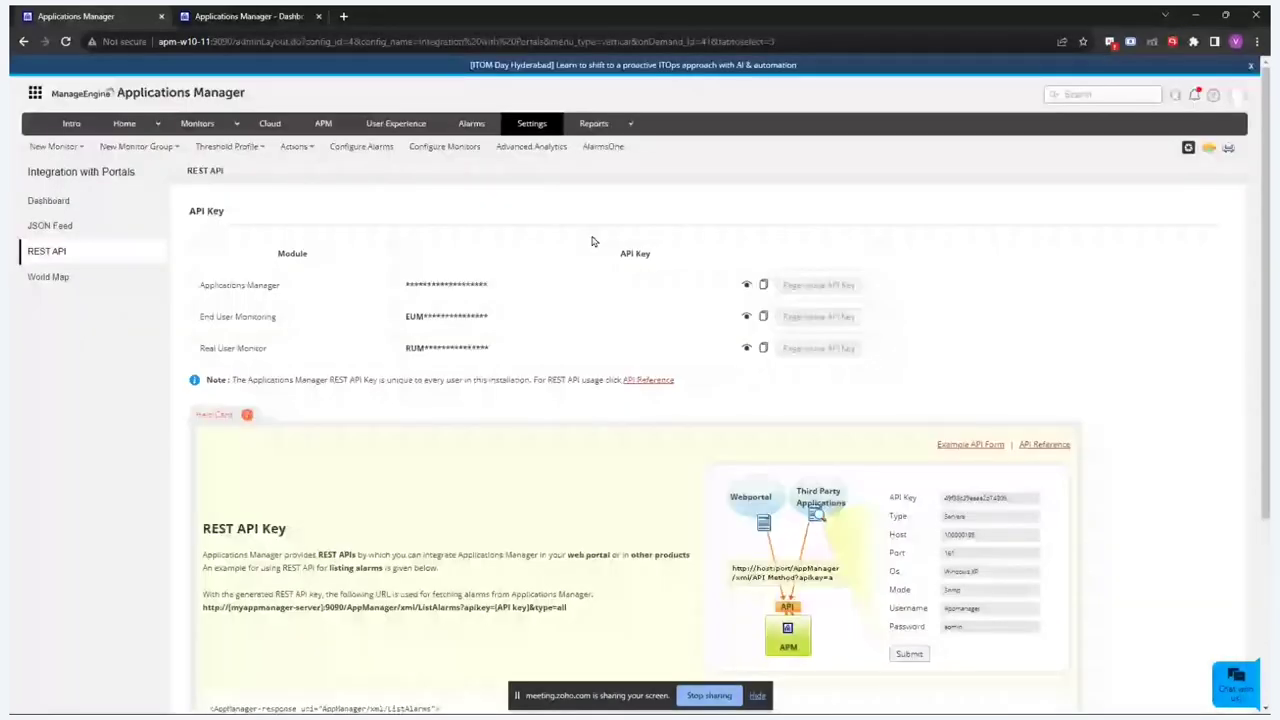
- Open the form for creating a new Webhook / Rest API action
left_click(294, 146)
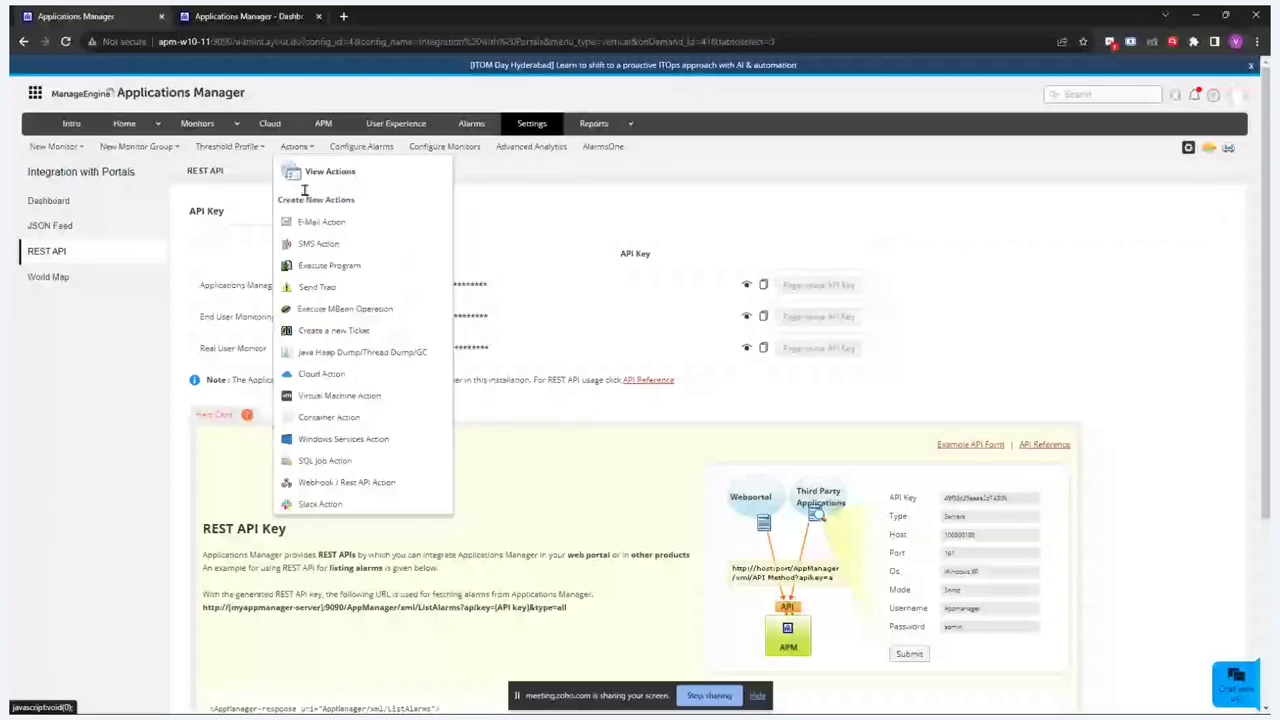
left_click(347, 483)
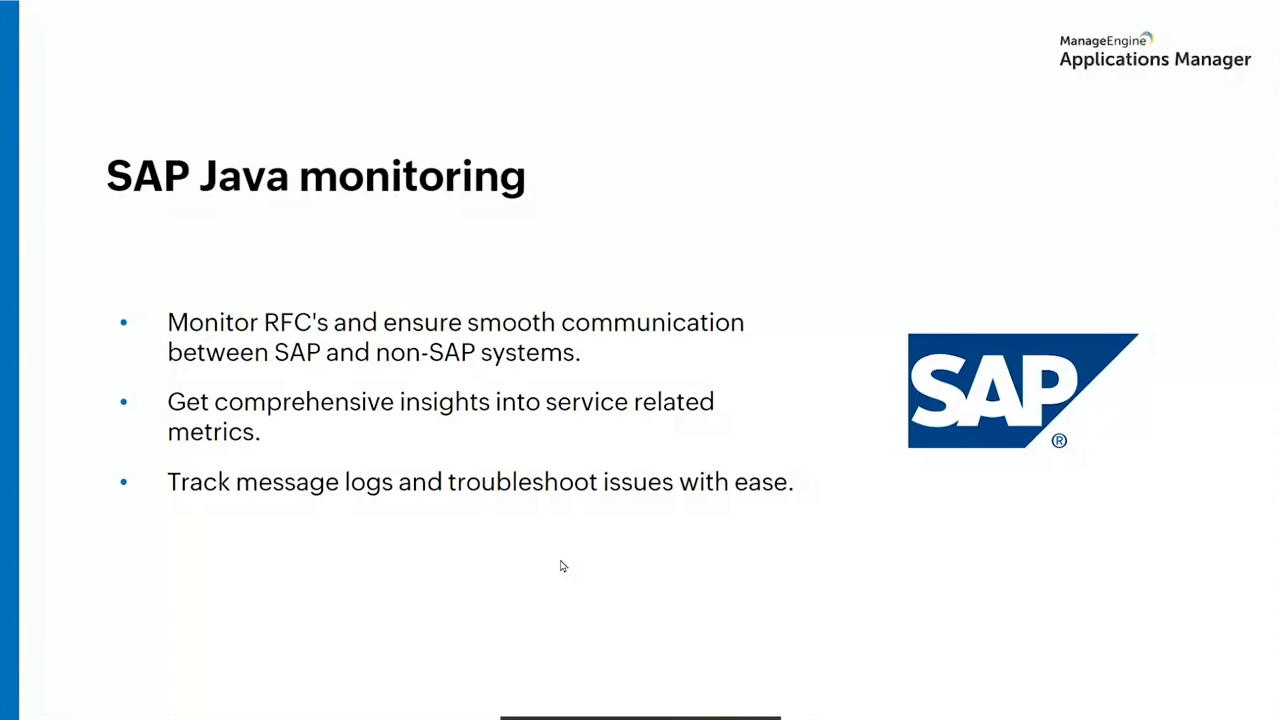
key("Right")
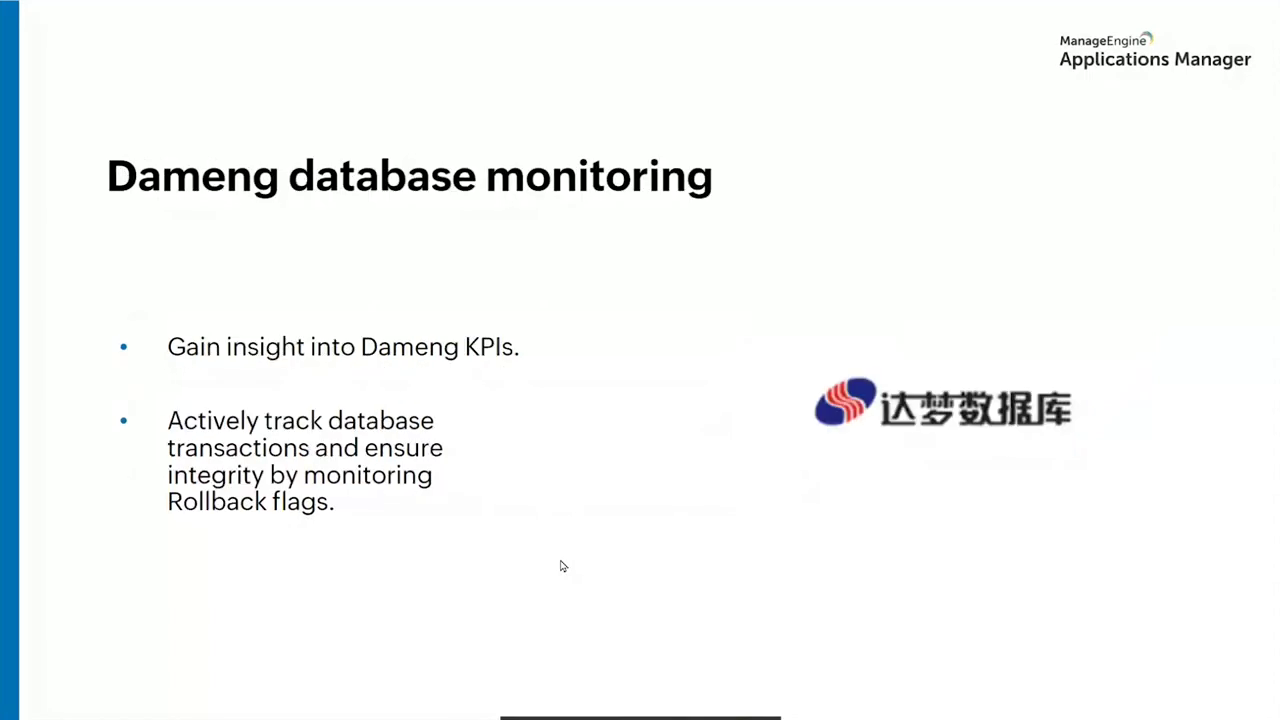